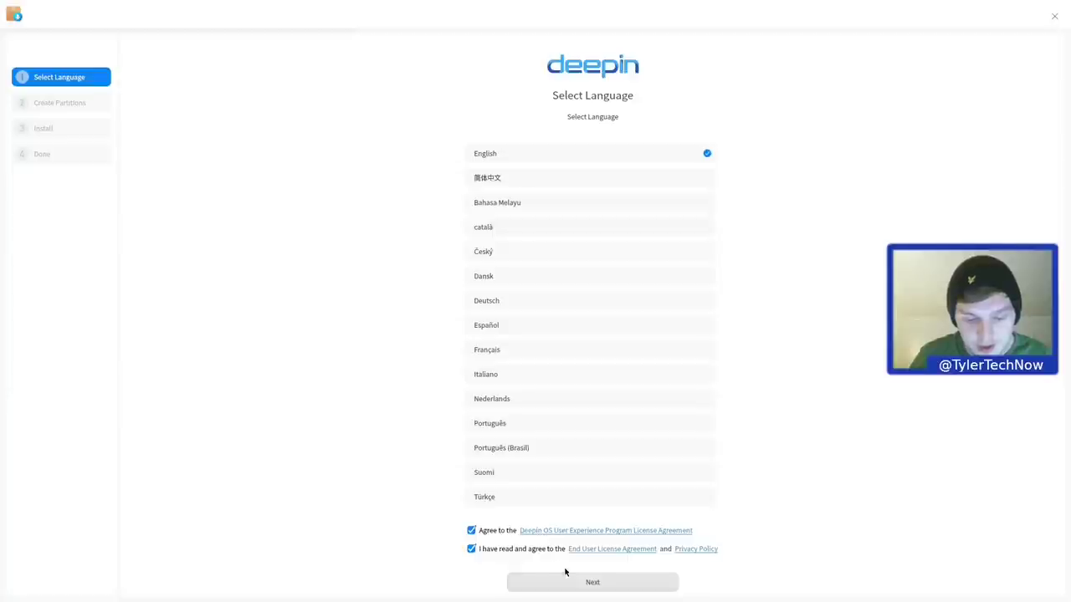
Install the system in English on the full /dev/nvme0n1 disk without encryption, and reboot the computer.
click(579, 583)
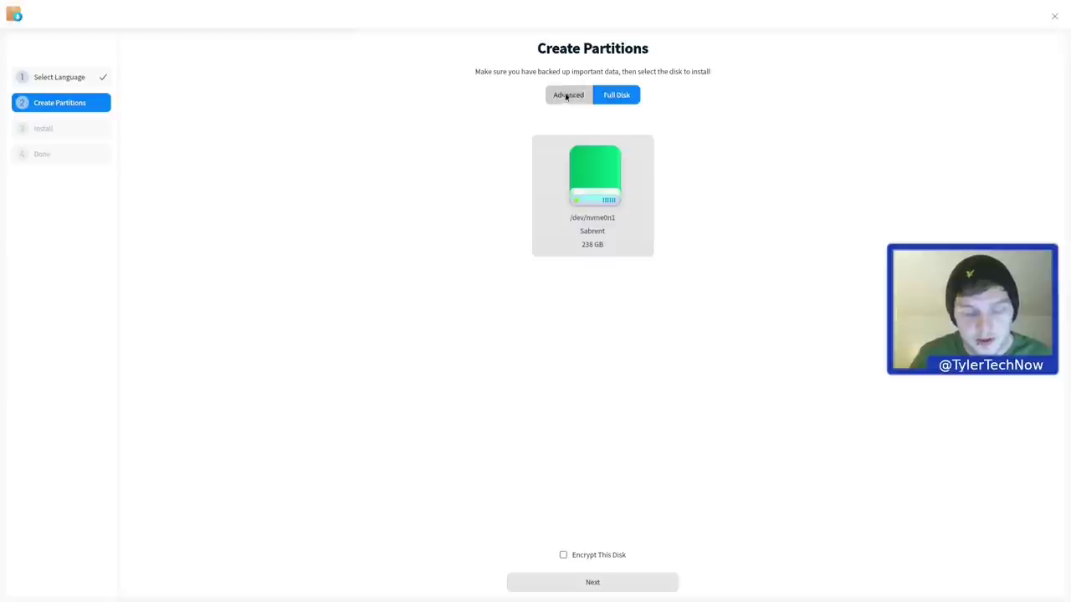
click(597, 178)
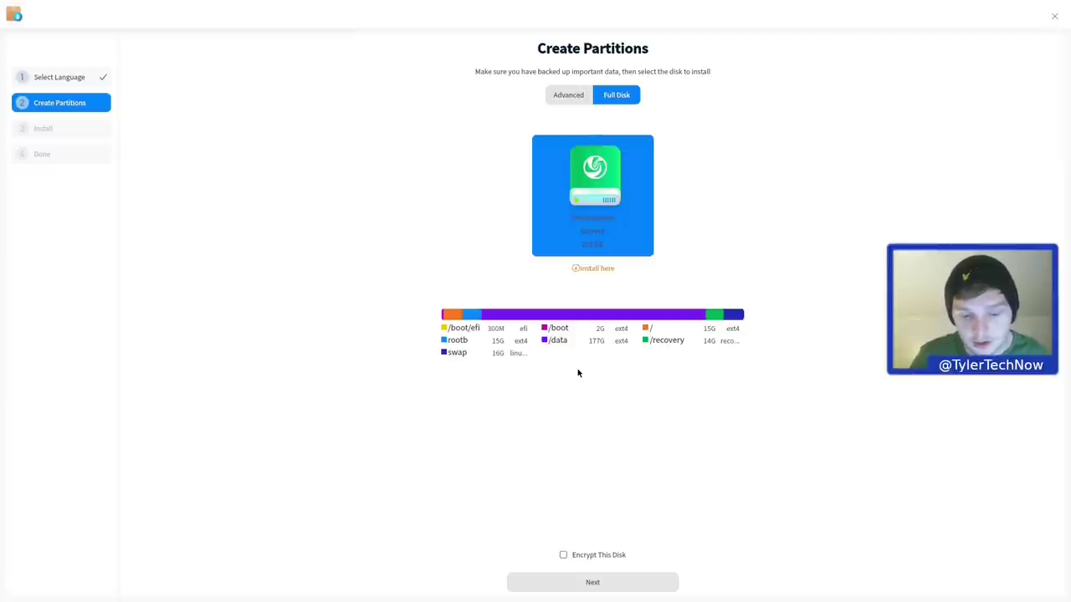
click(588, 583)
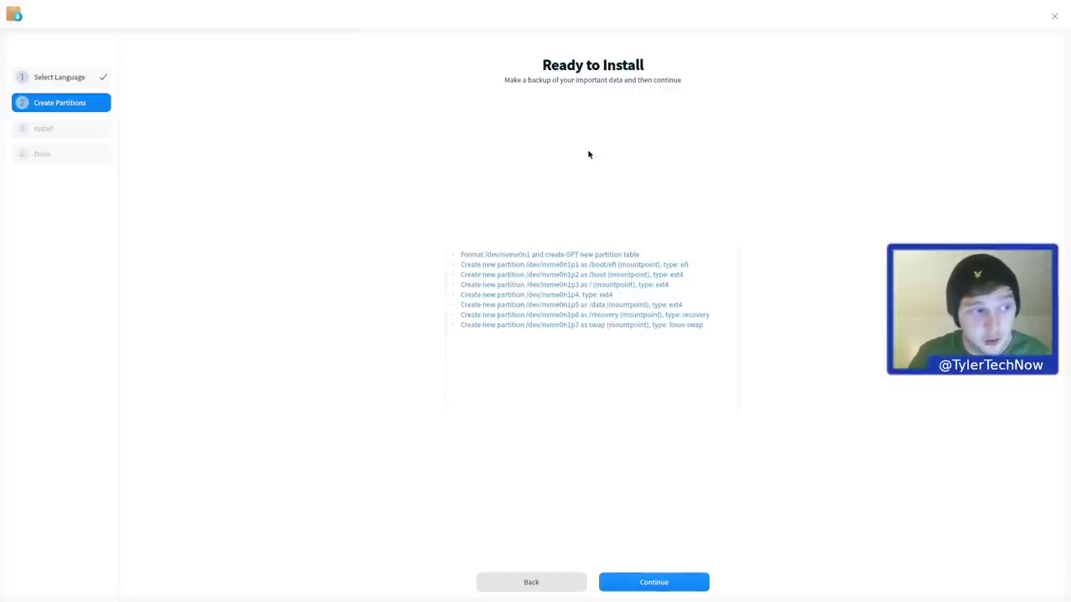
click(658, 583)
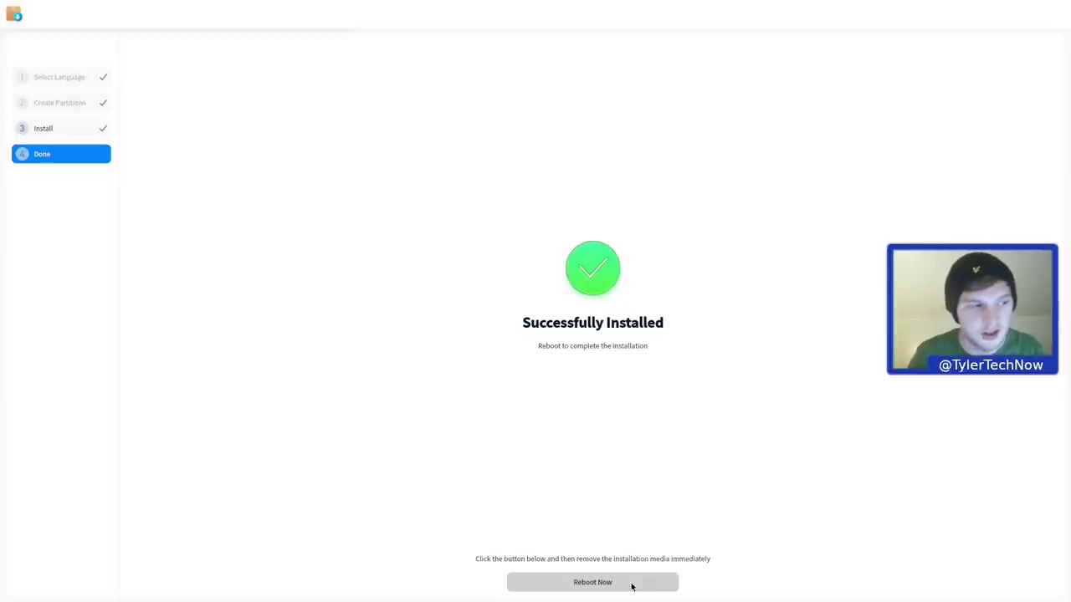
click(632, 583)
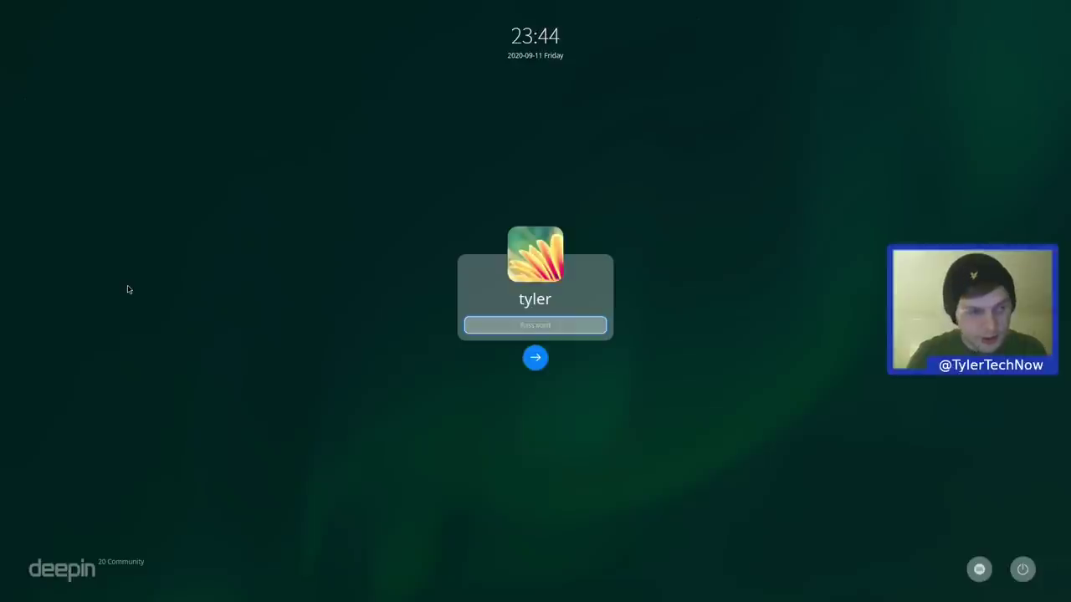
Show the on-screen keyboard on the login screen and hide it again.
click(979, 569)
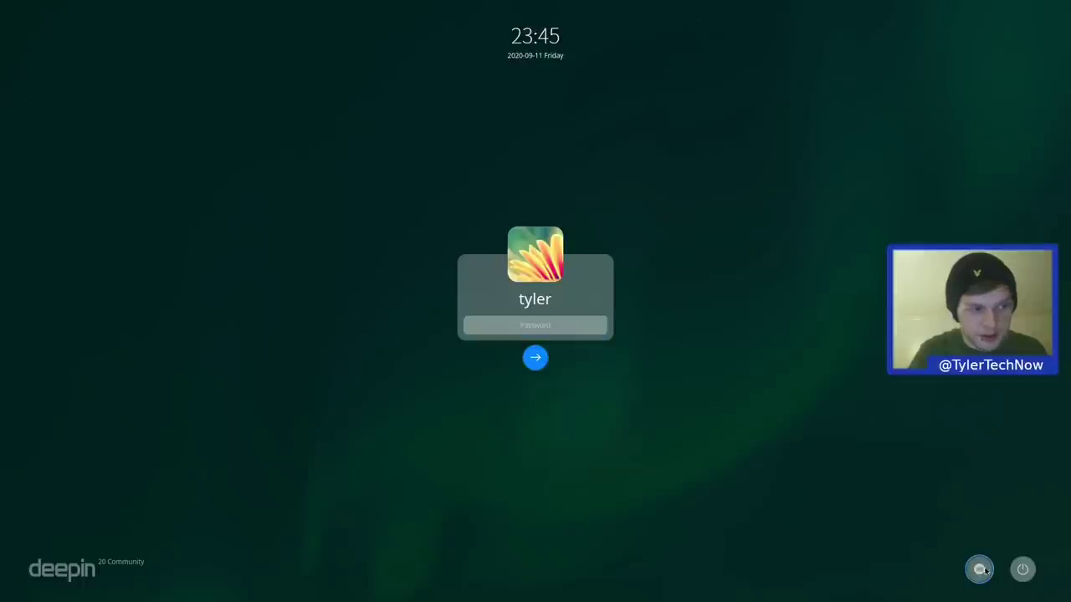
click(980, 569)
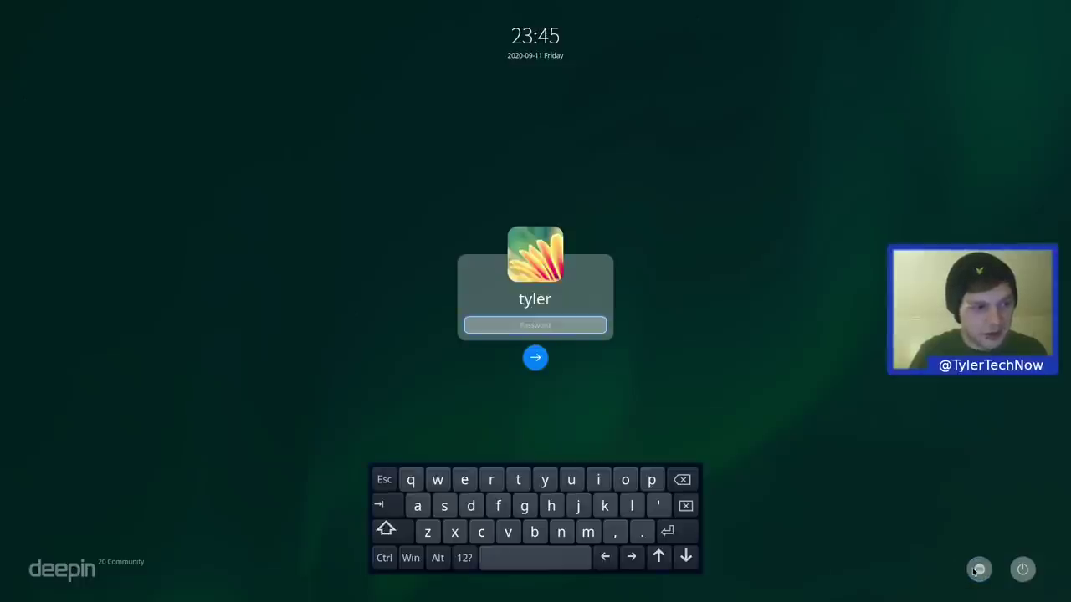
click(977, 569)
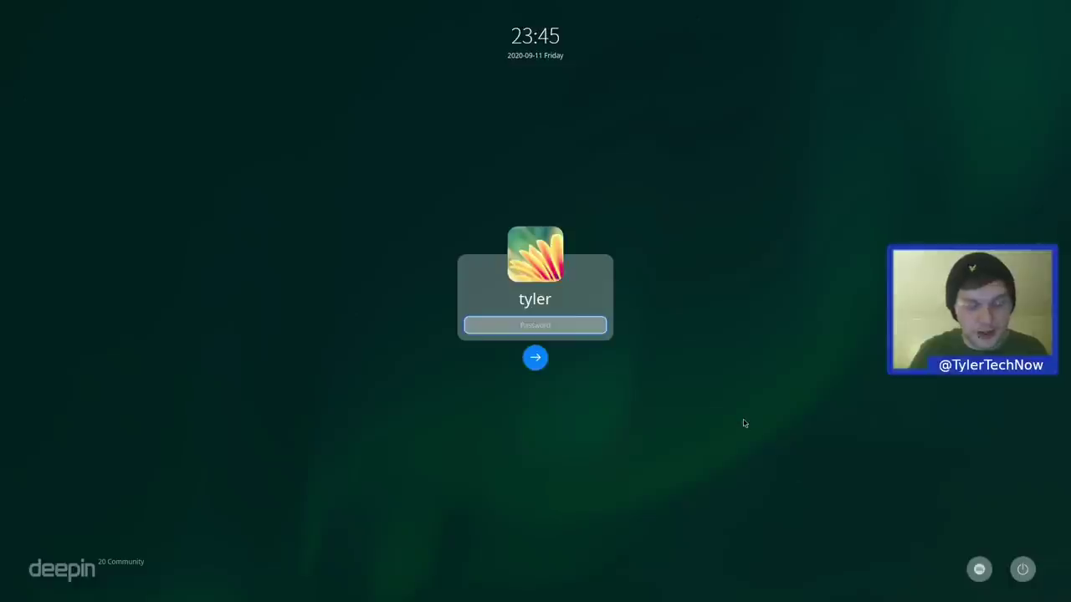
Log in to the desktop with the account password.
text(********)
key(Return)
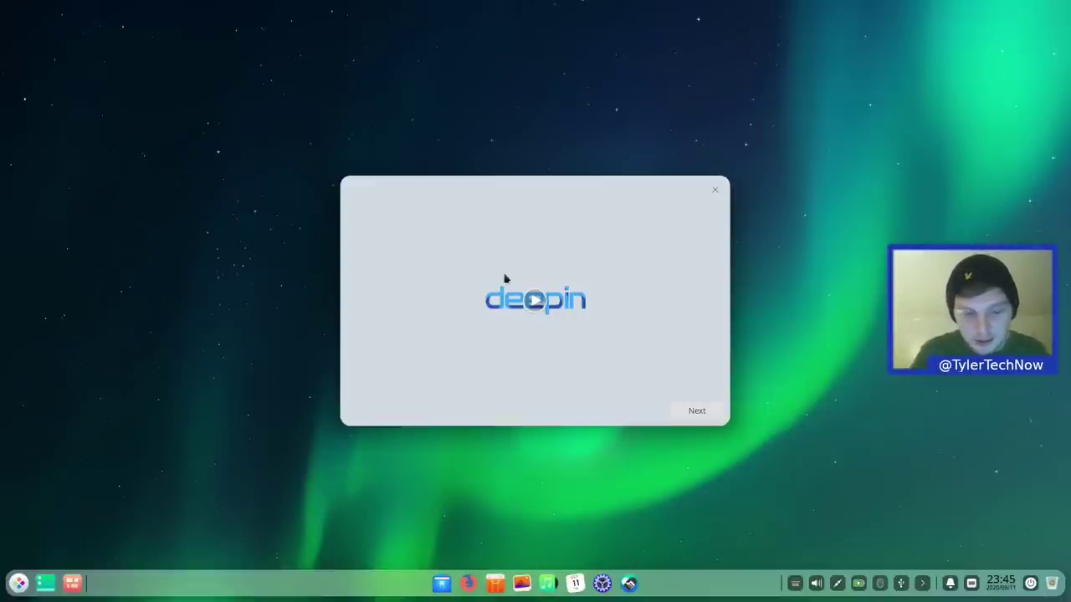
Complete the welcome setup with Fashion Mode, Effect Mode and the bloom icon theme.
click(713, 418)
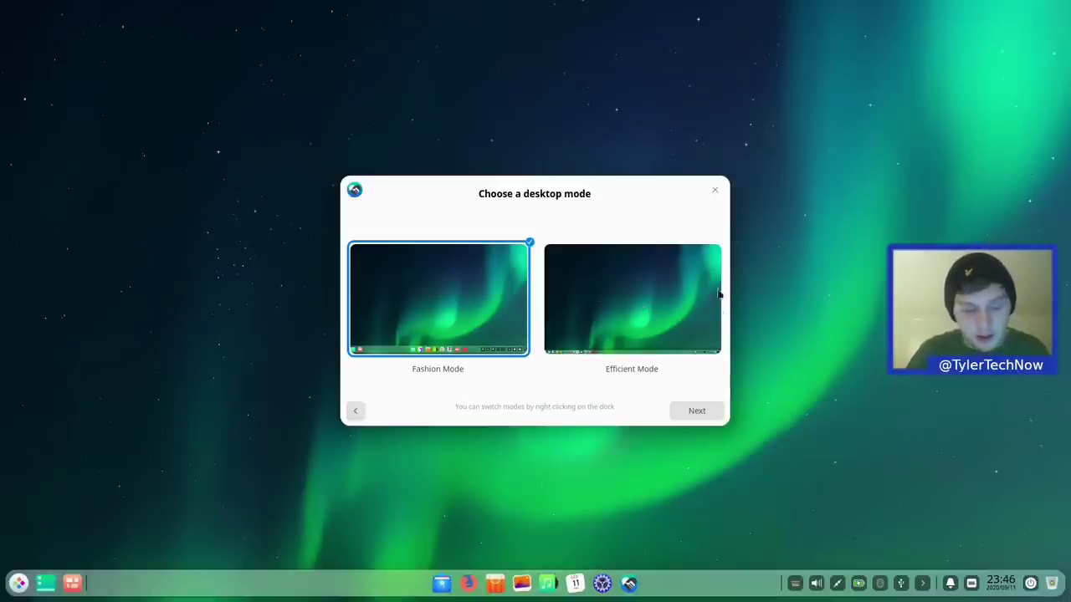
click(695, 412)
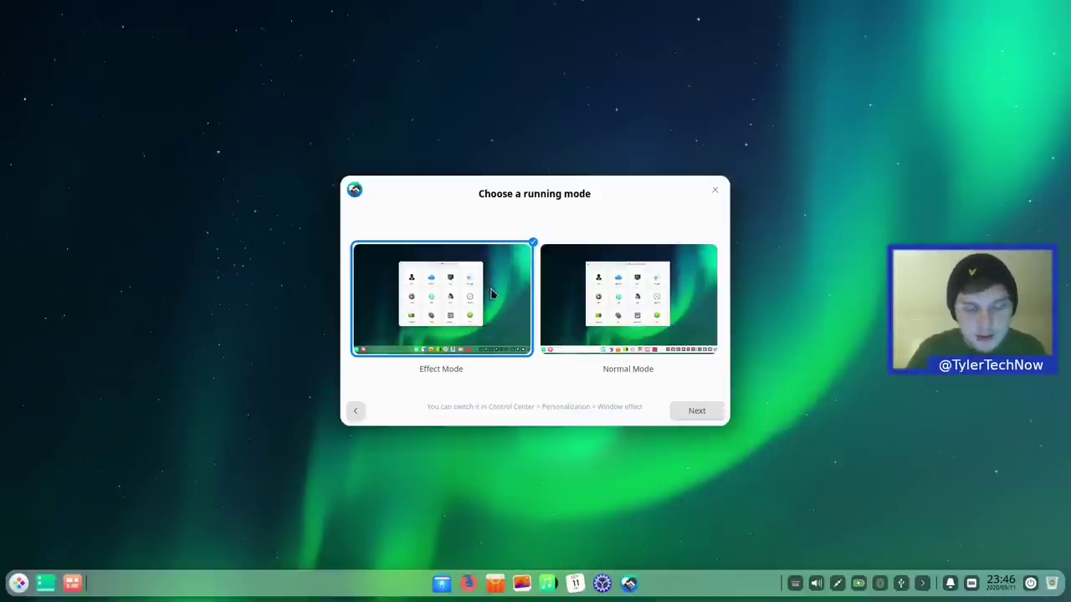
click(686, 411)
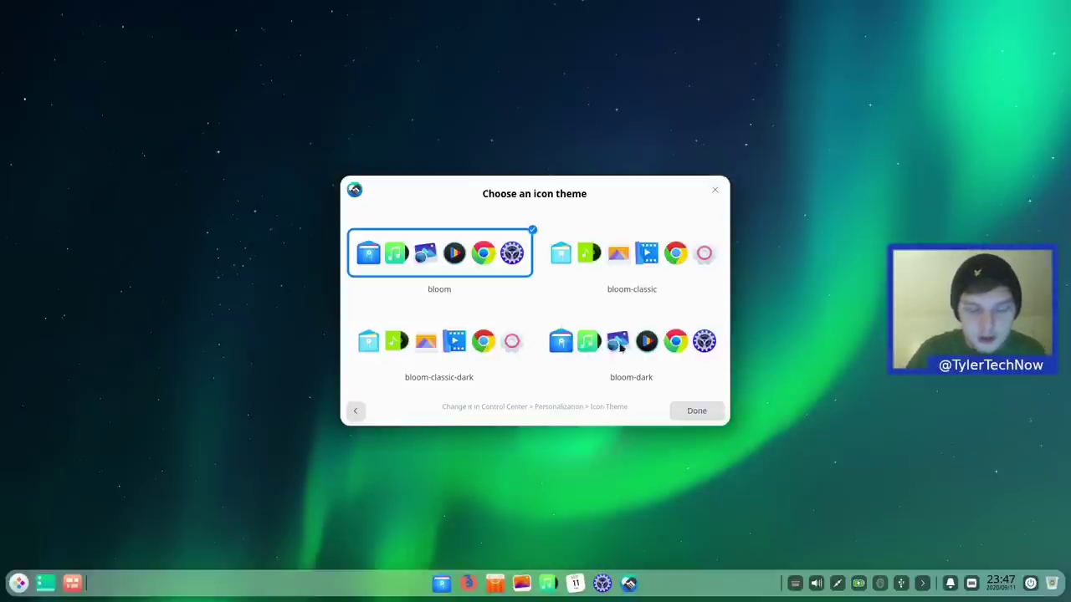
click(713, 418)
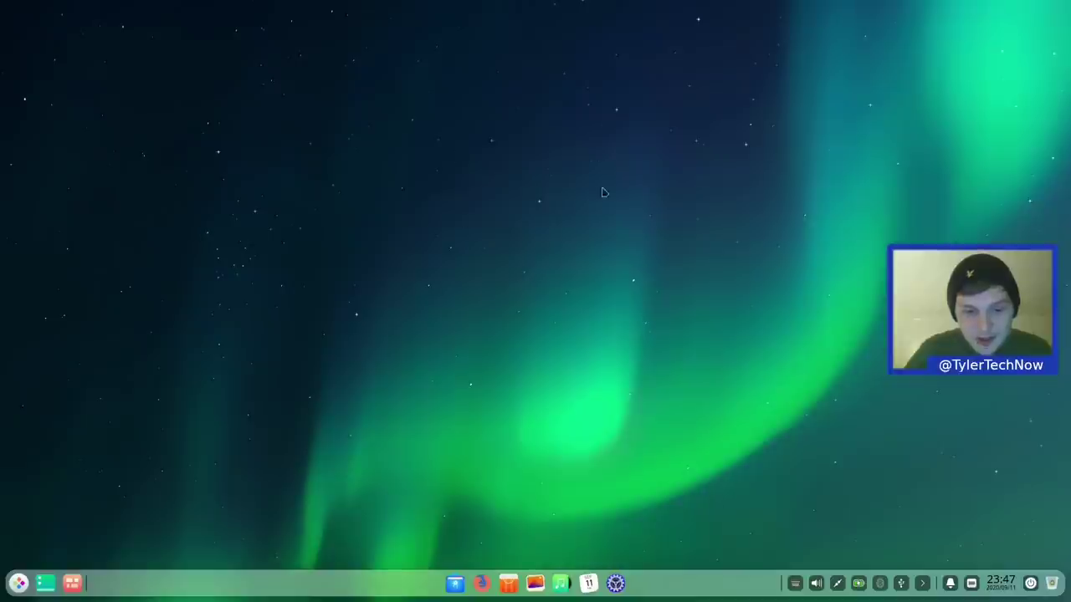
Browse the available desktop wallpapers and enable the wallpaper slideshow with the change interval When login.
right_click(527, 134)
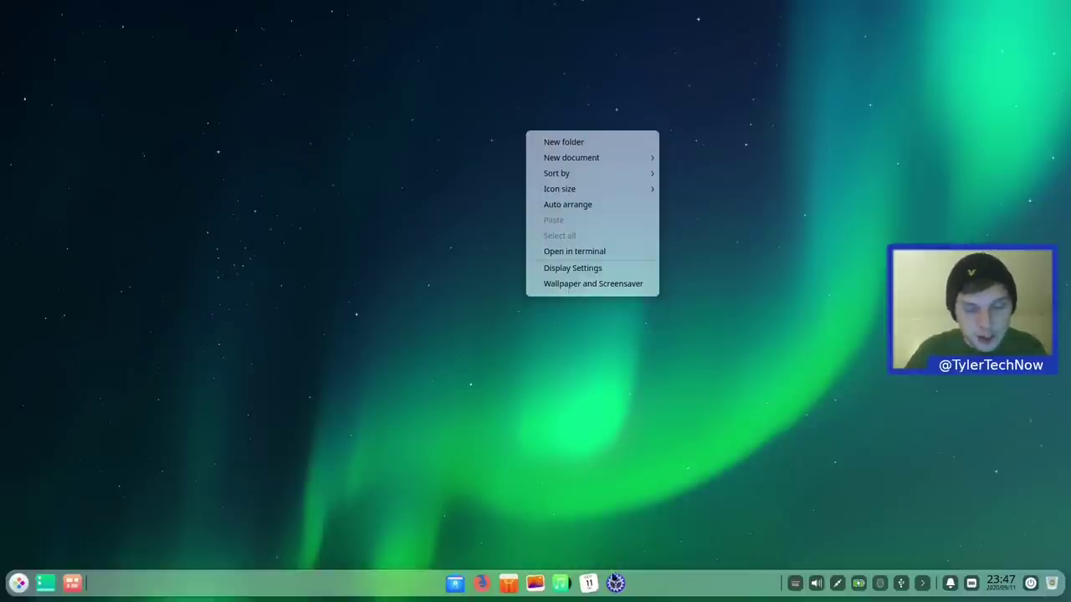
click(606, 286)
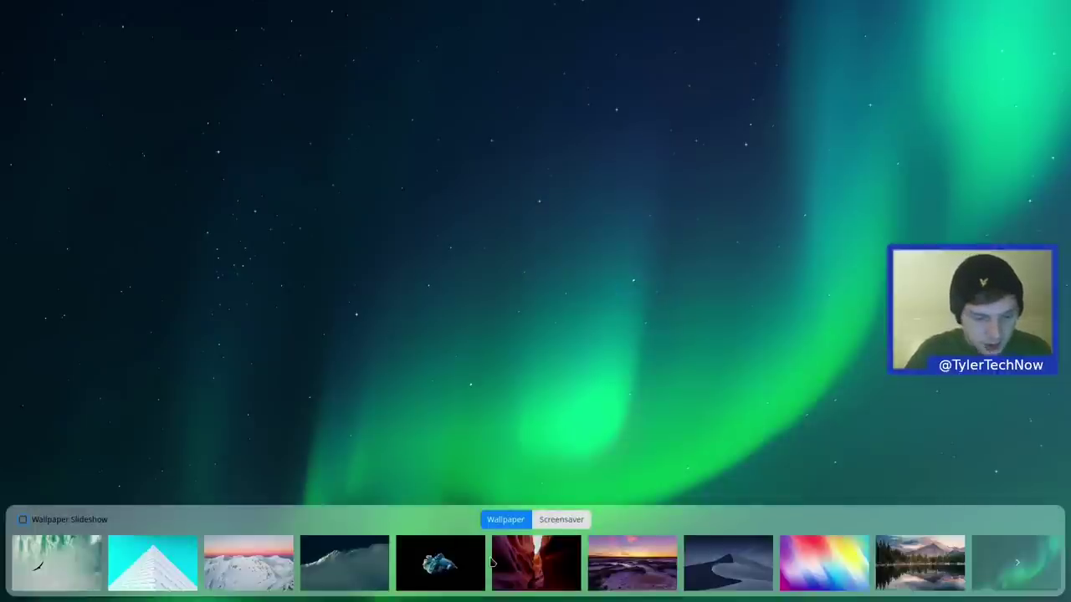
click(1017, 573)
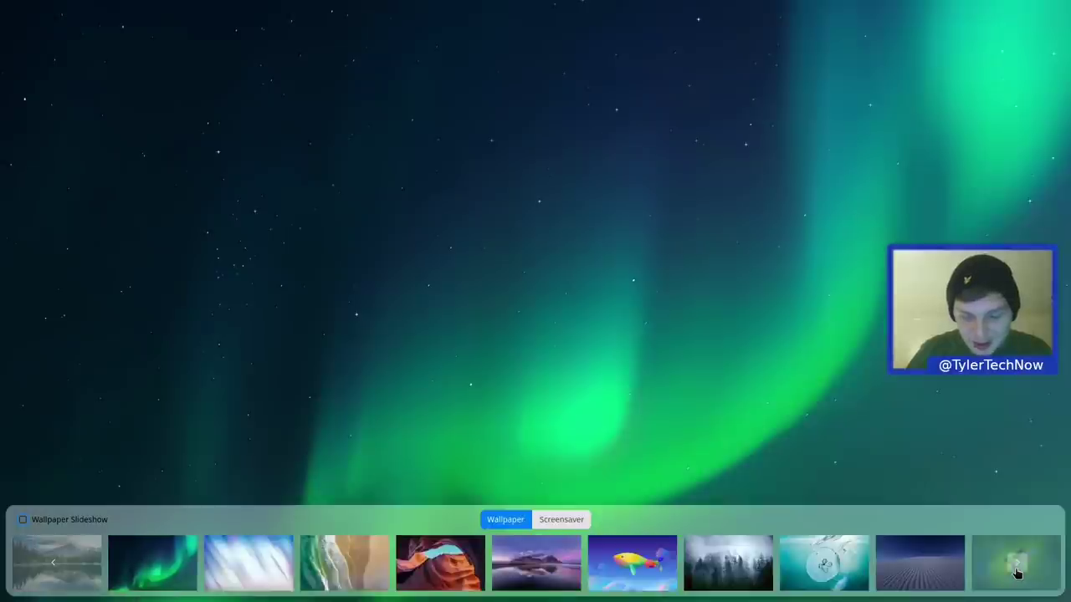
click(1017, 573)
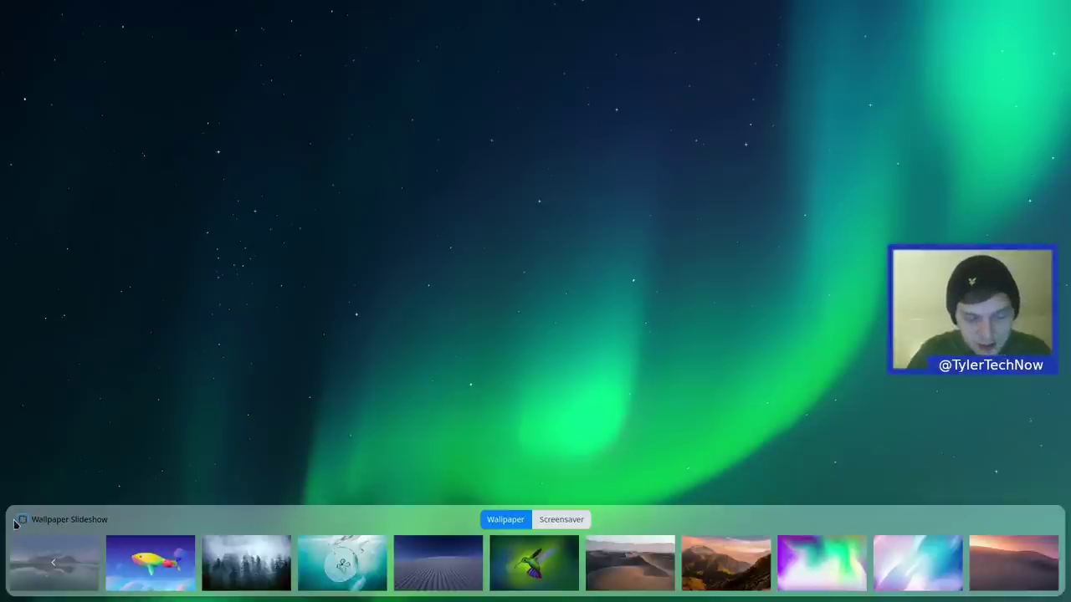
click(21, 521)
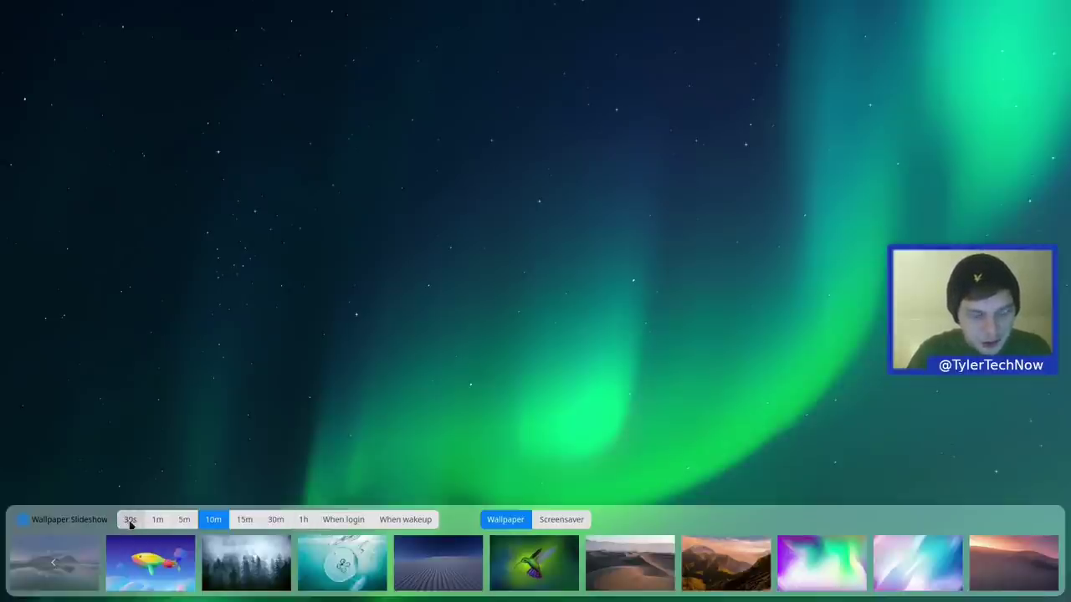
click(327, 519)
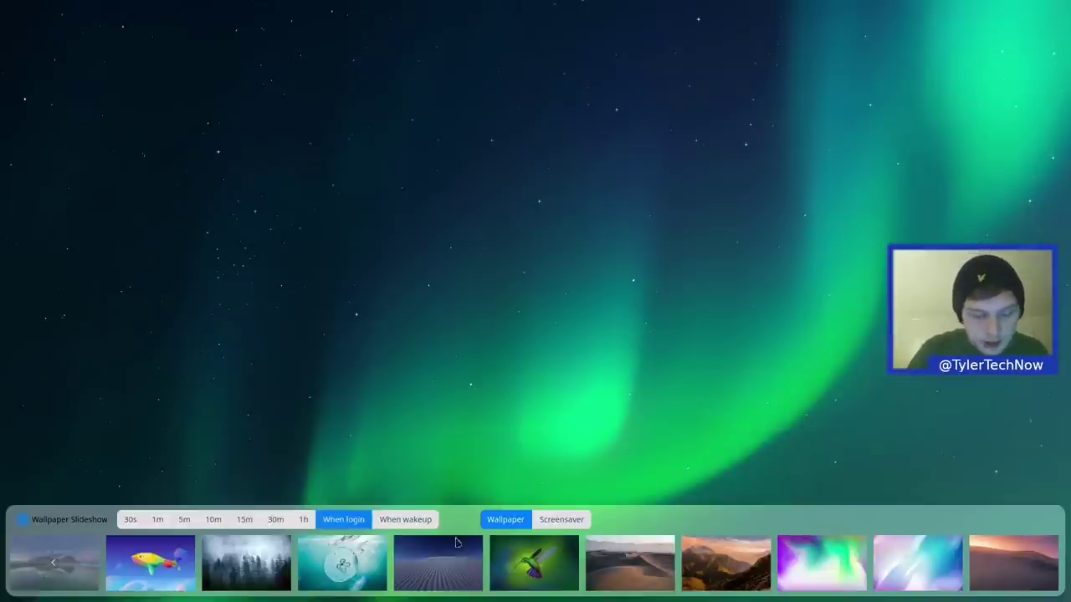
Browse the available screensavers, preview the galaxy and golden puzzle box ones, and exit without applying any.
click(545, 525)
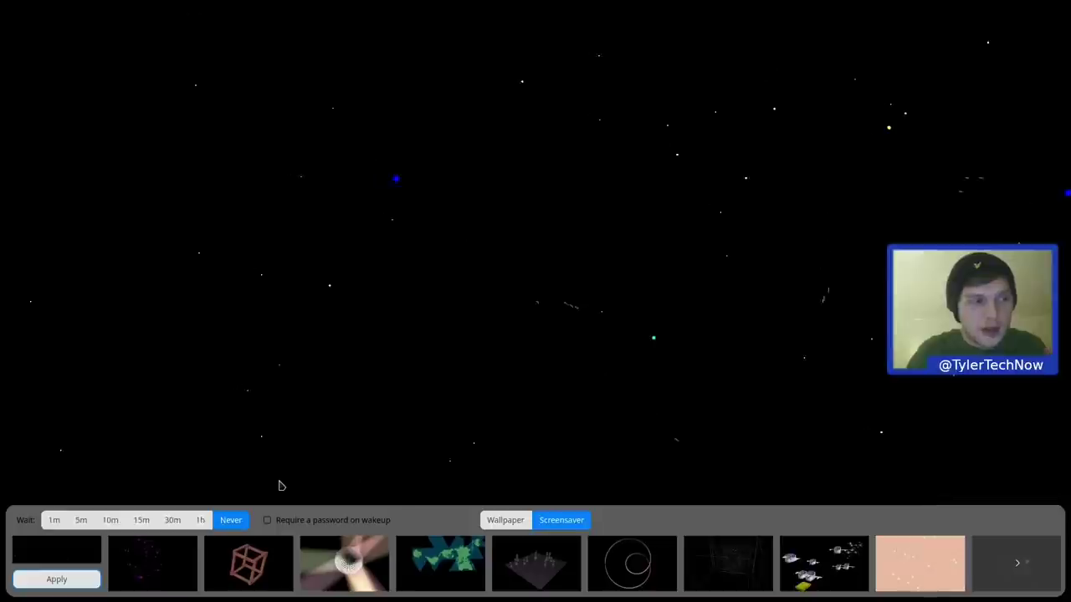
click(1016, 566)
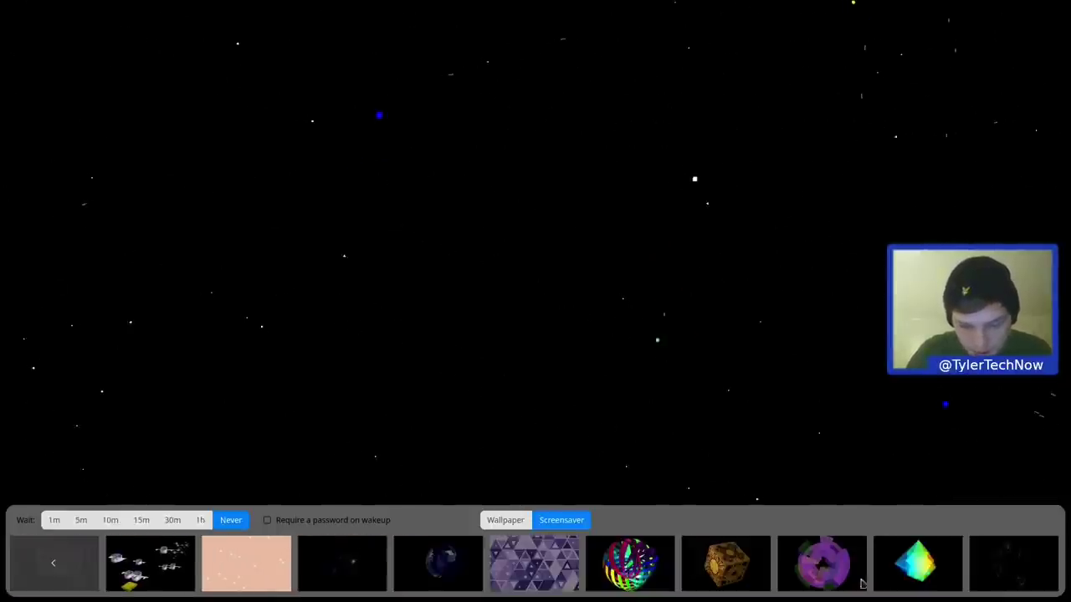
click(371, 565)
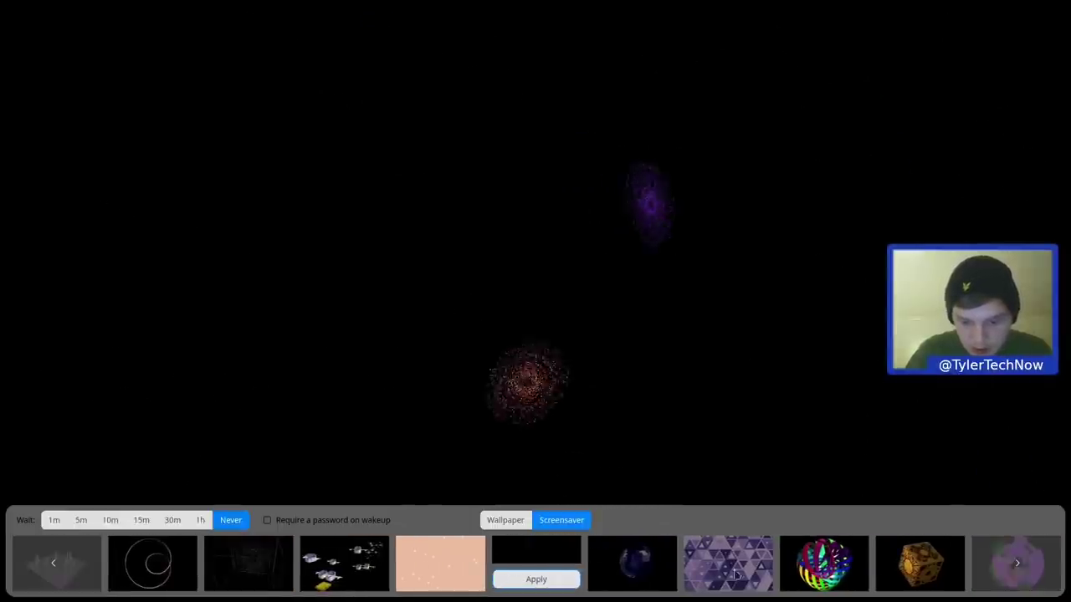
click(906, 572)
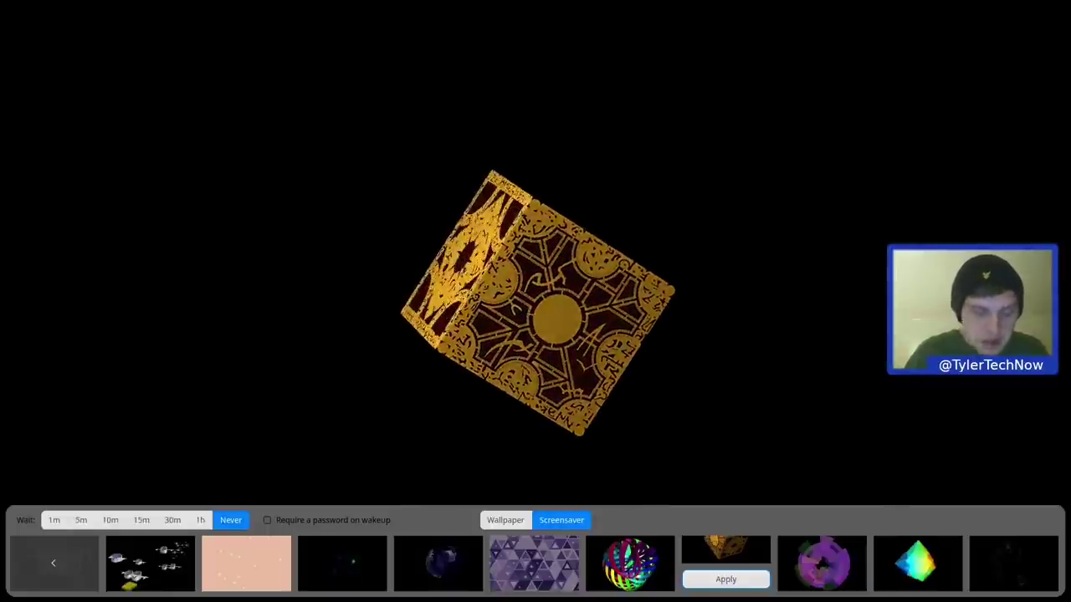
key(Escape)
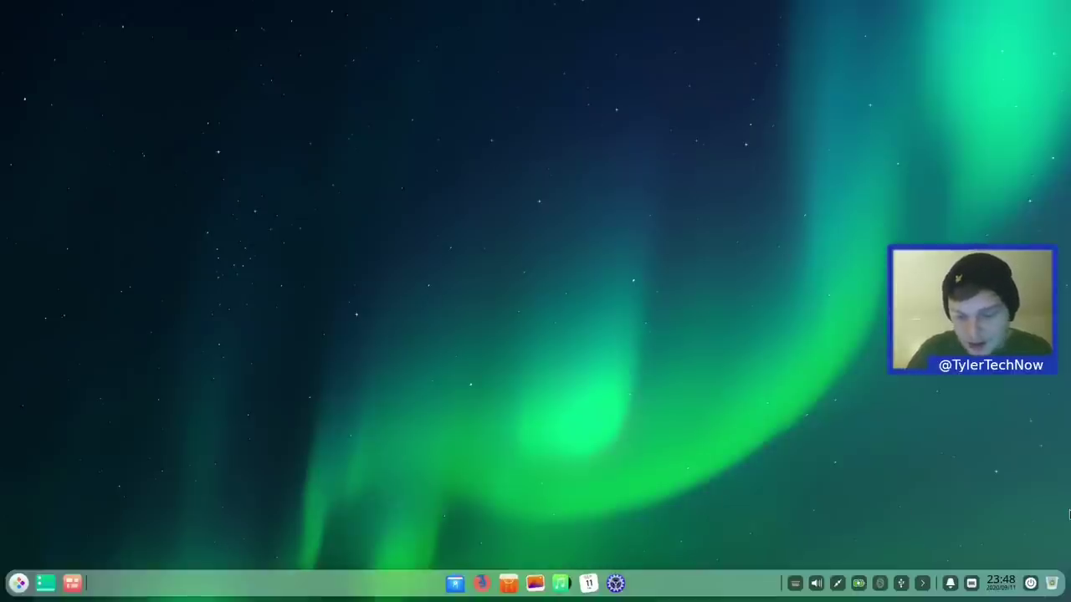
Lock the session from the power options and unlock it with the account password.
click(1034, 584)
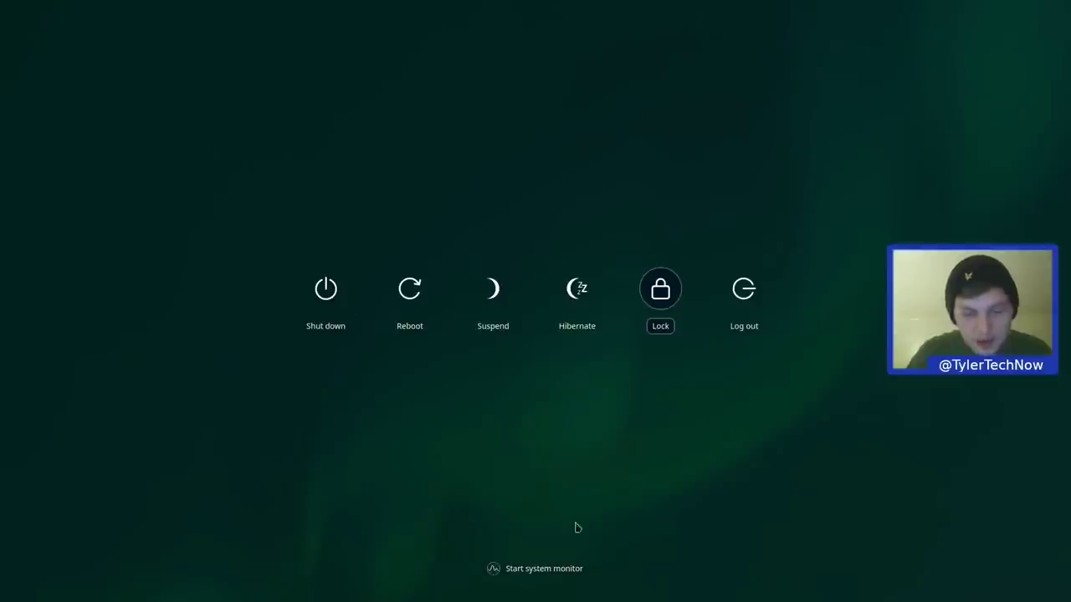
click(657, 293)
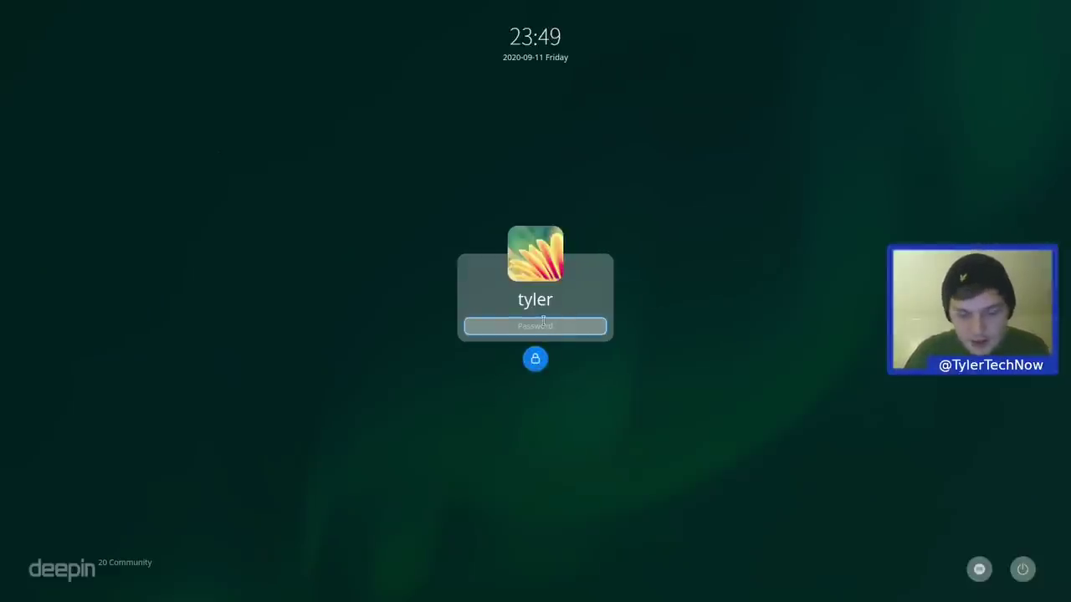
text(********)
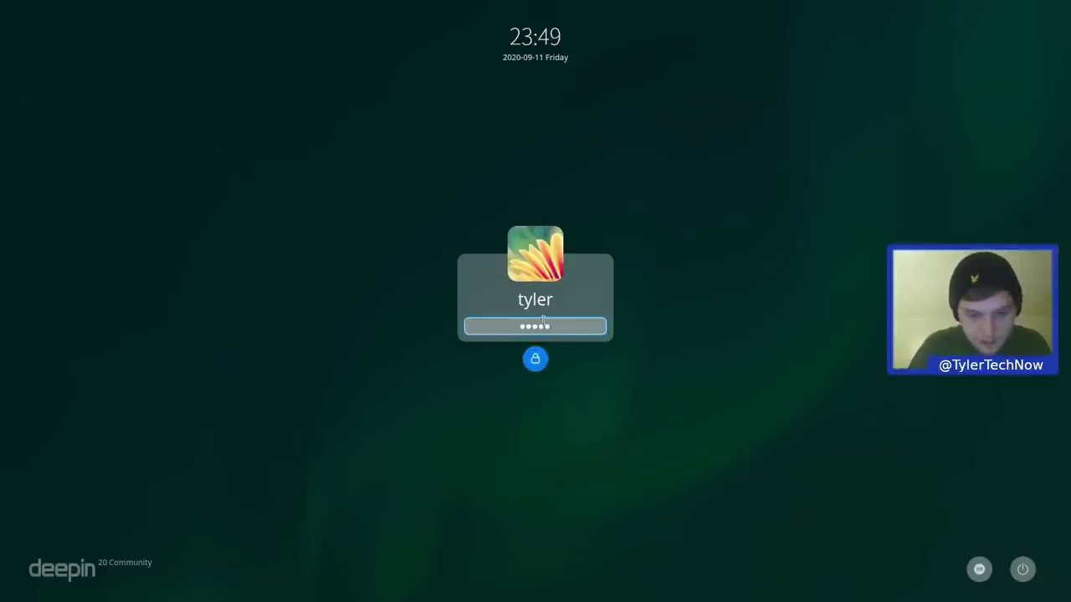
key(Return)
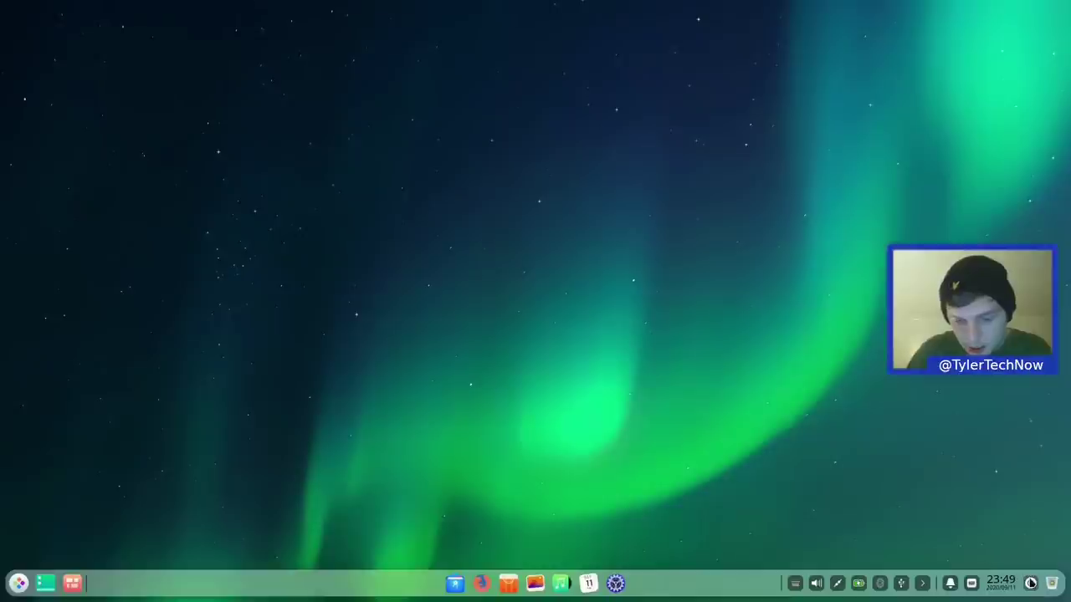
Start the system monitor from the power options, examine its view and theme choices, and close it.
click(1031, 583)
click(526, 572)
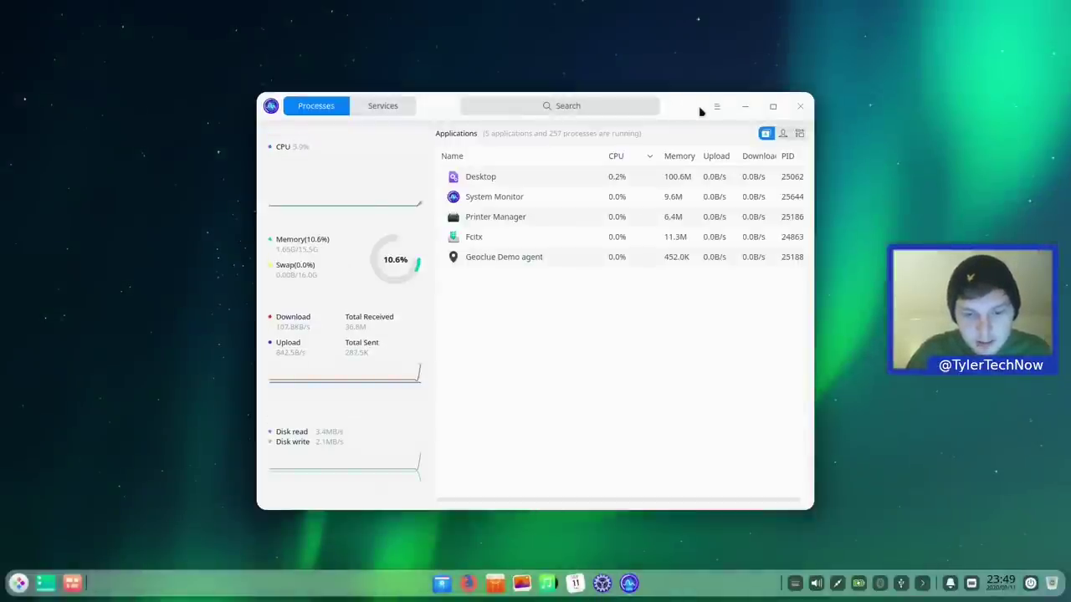
click(714, 108)
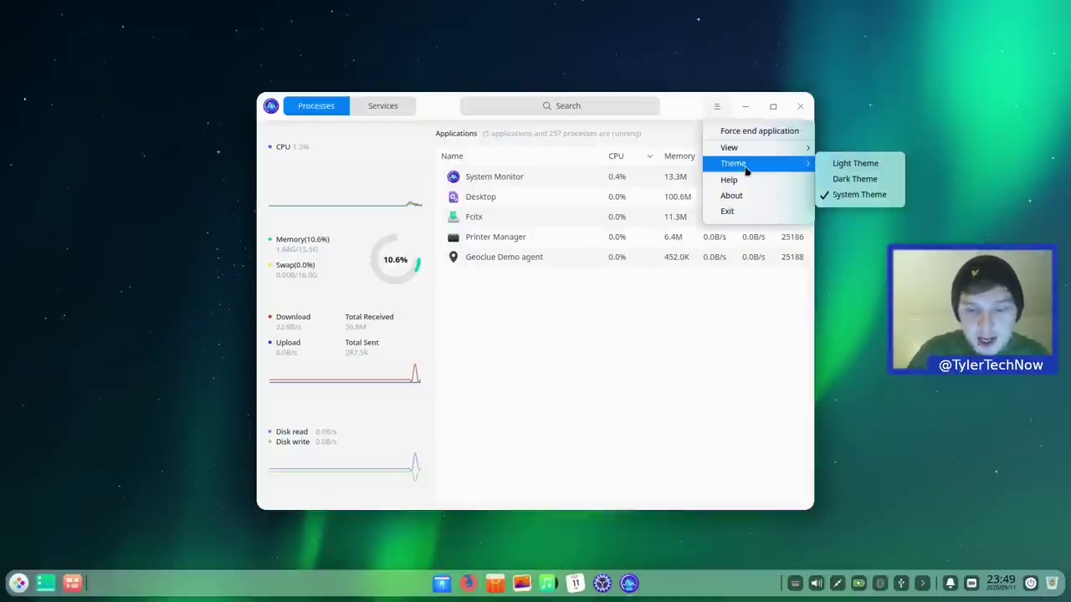
mouse_move(770, 147)
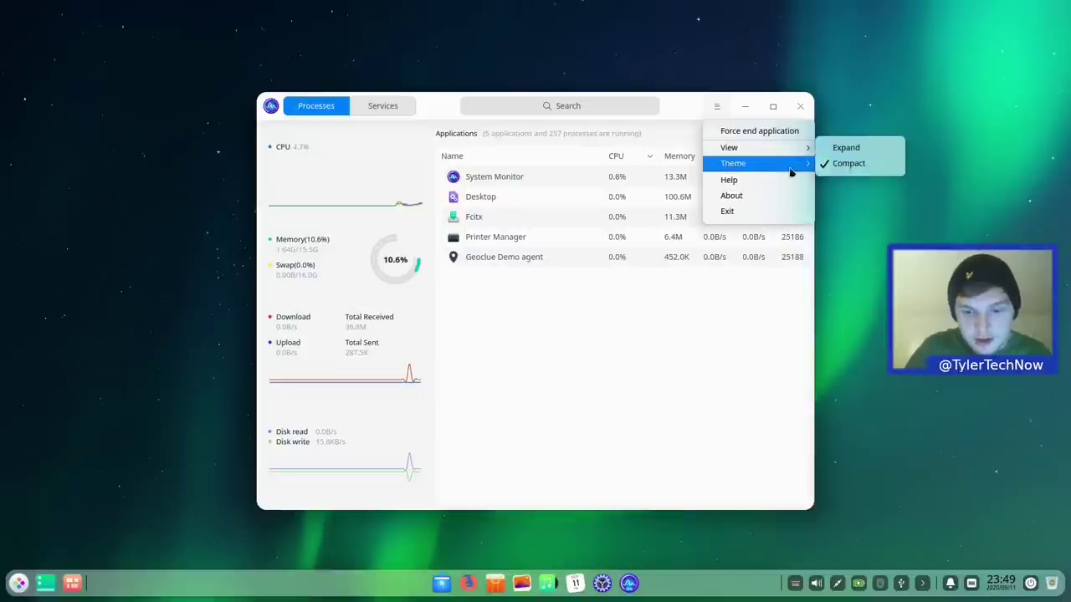
mouse_move(791, 164)
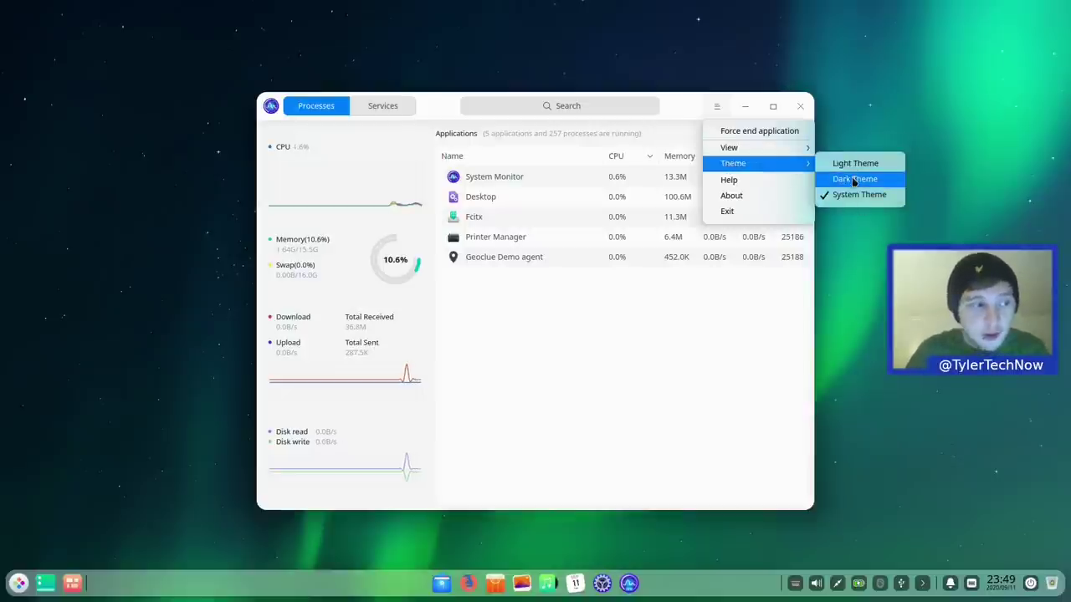
click(794, 112)
click(800, 108)
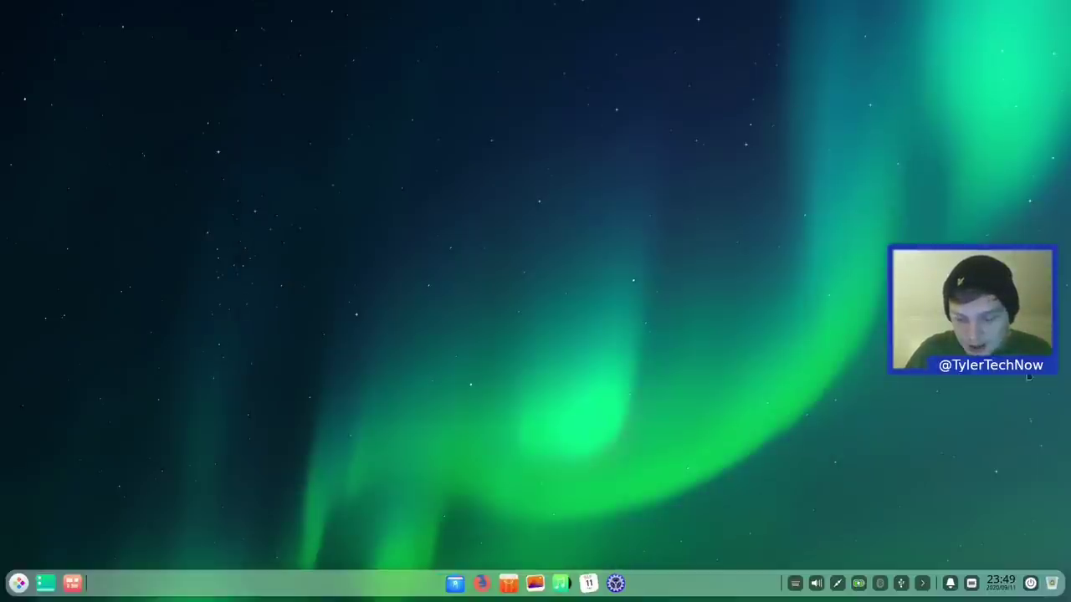
Open the calendar from the dock clock to view the current month, and close it.
click(1003, 584)
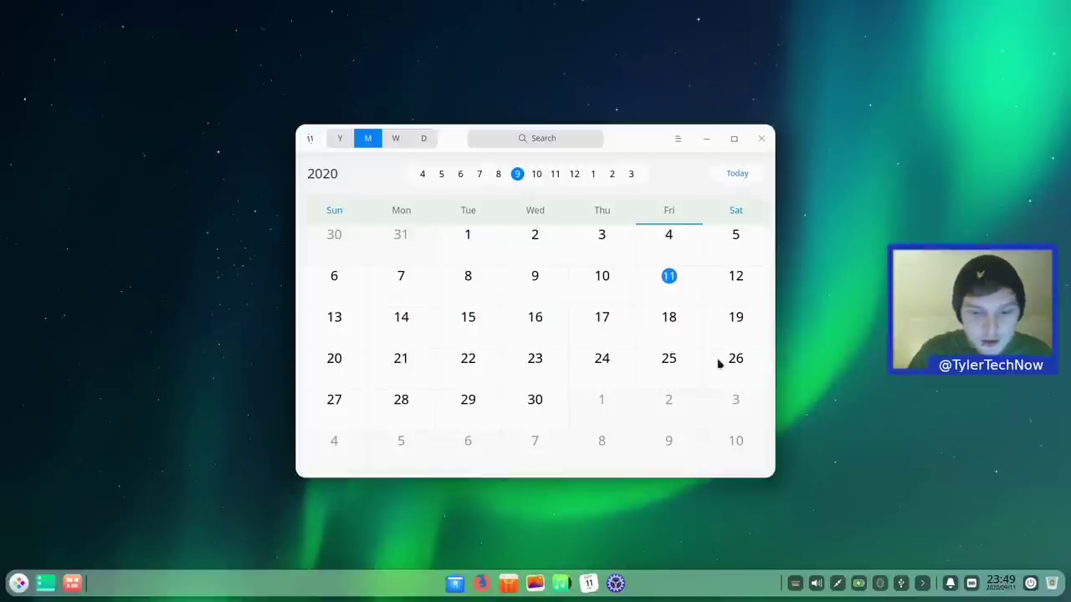
click(759, 141)
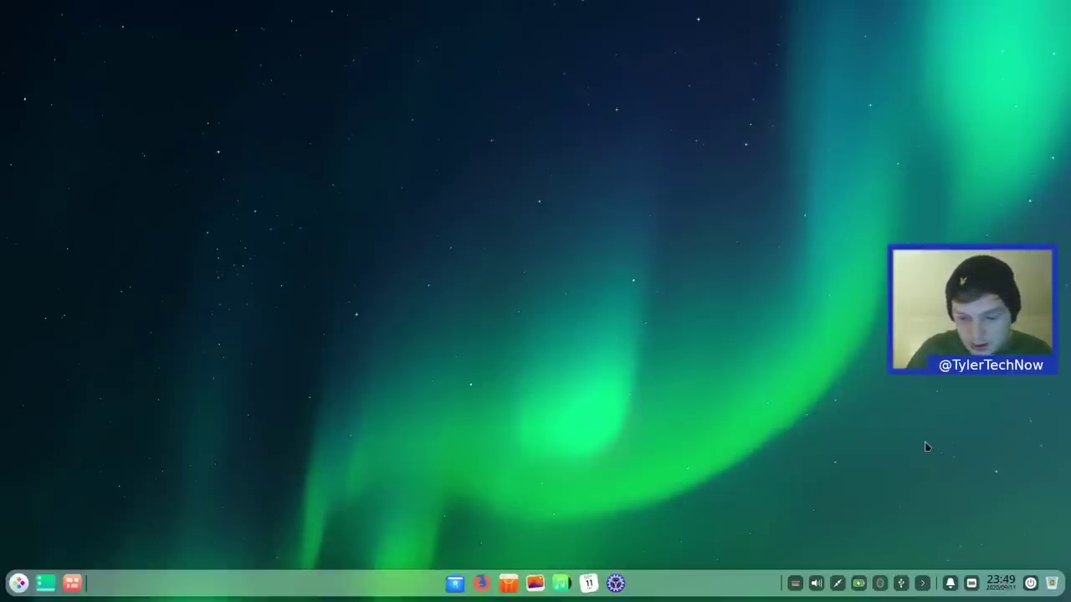
Show the Onboard on-screen keyboard, move it to the desktop's upper-left corner and enlarge it to fill the area above the dock.
click(970, 584)
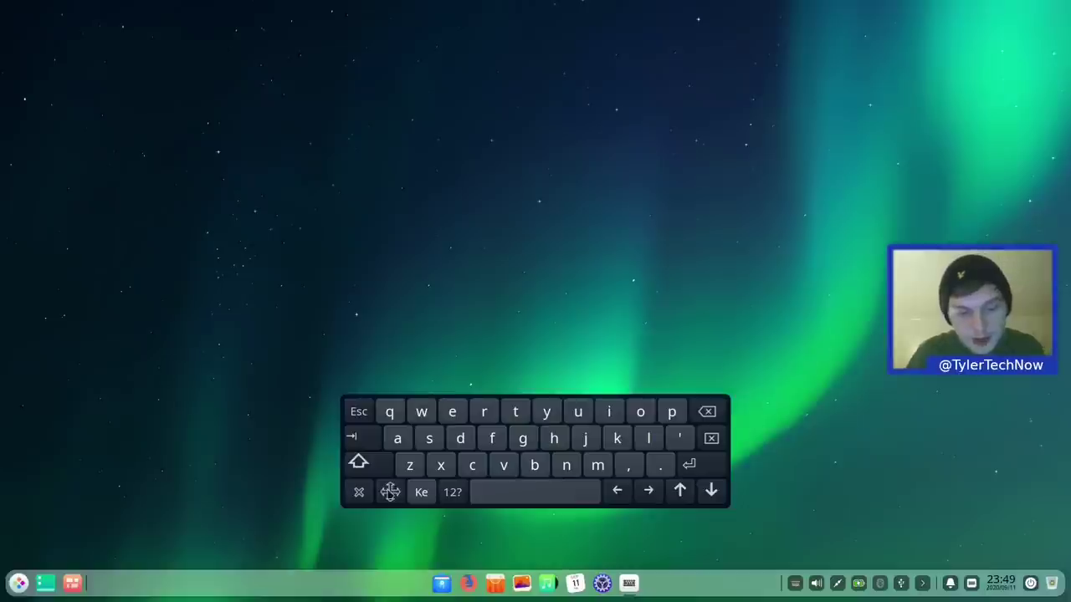
drag(396, 499, 40, 85)
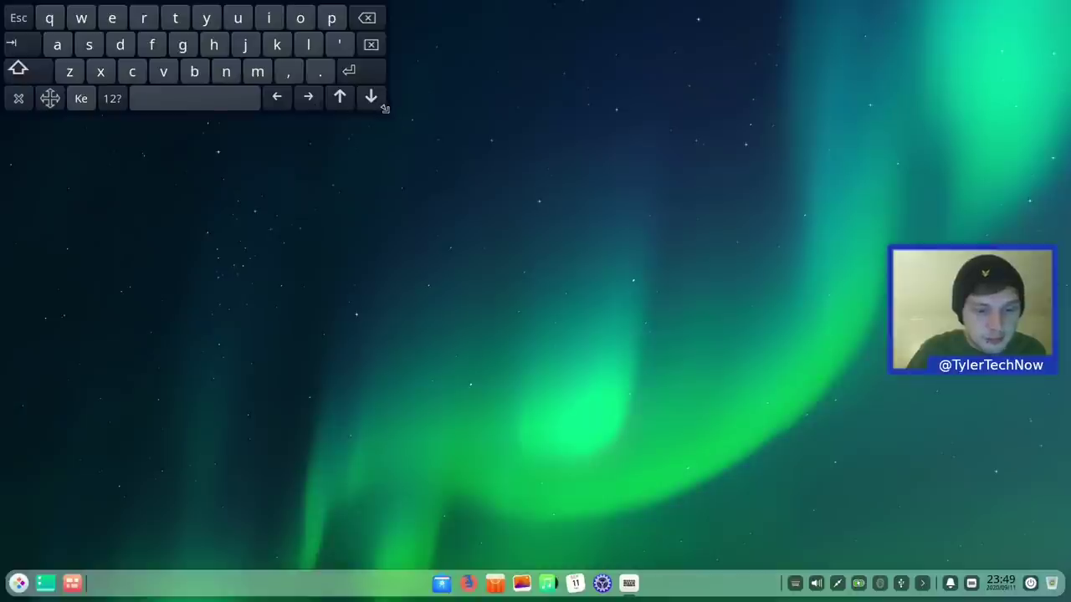
drag(385, 109, 1067, 558)
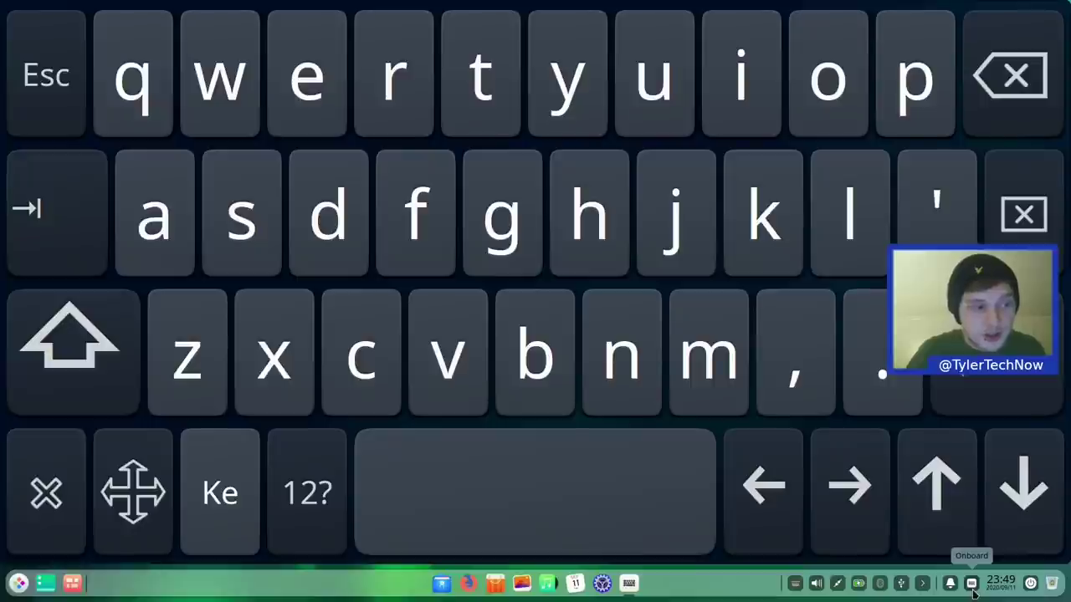
Hide the enlarged on-screen keyboard, show it again and dismiss it.
click(971, 584)
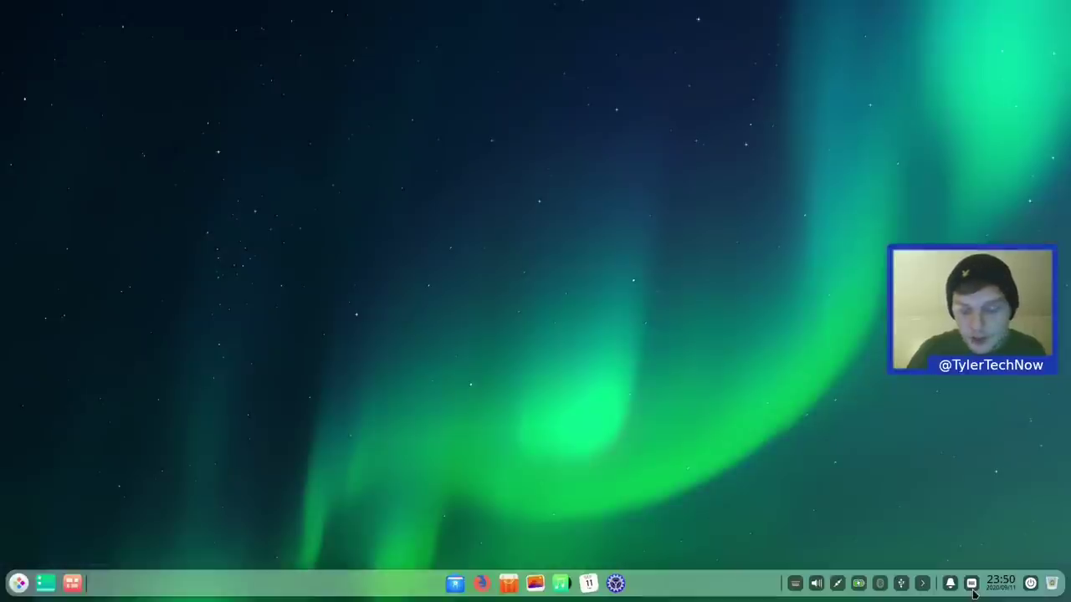
click(973, 589)
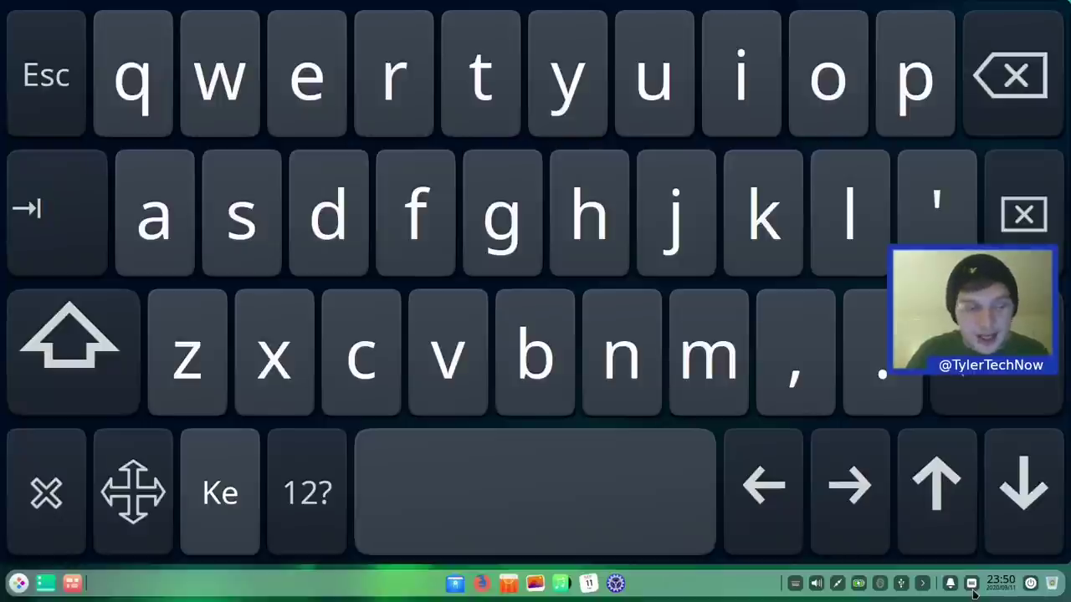
click(973, 589)
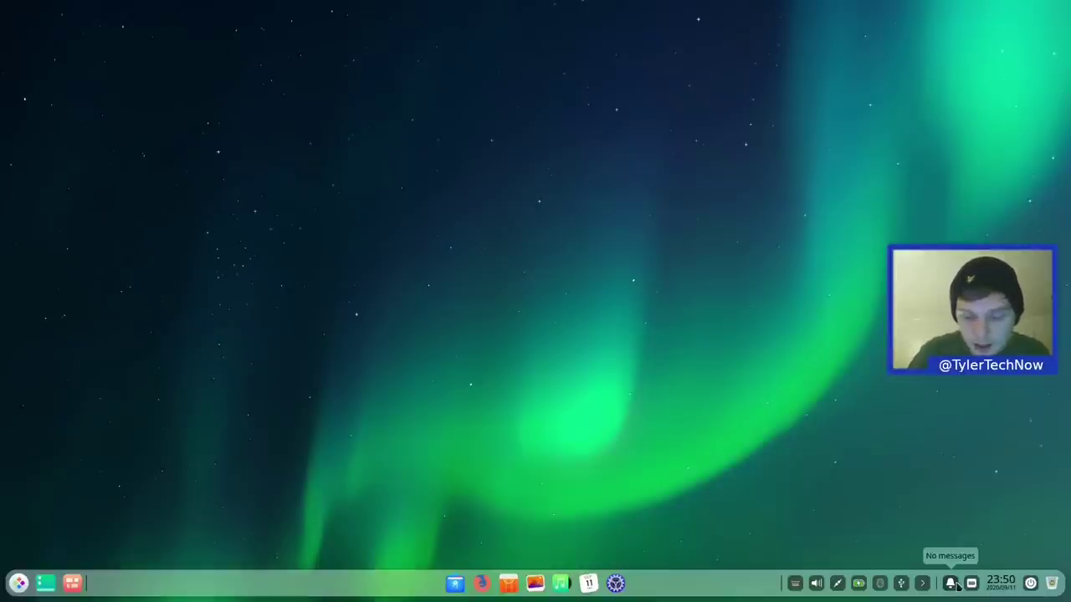
View and close the Notification Center, and collapse and expand the dock's system tray.
click(951, 588)
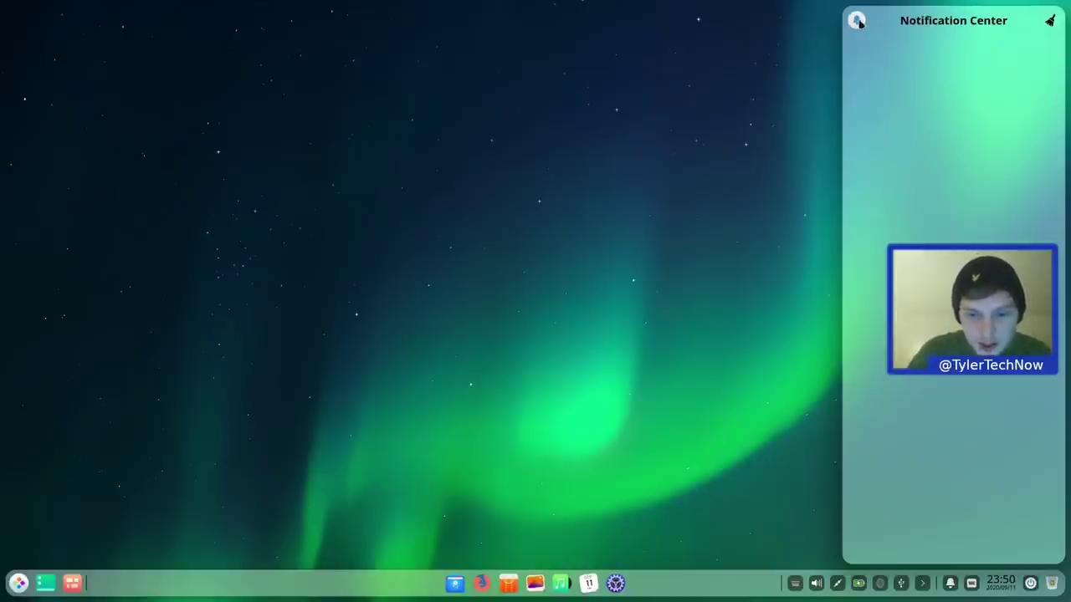
click(758, 227)
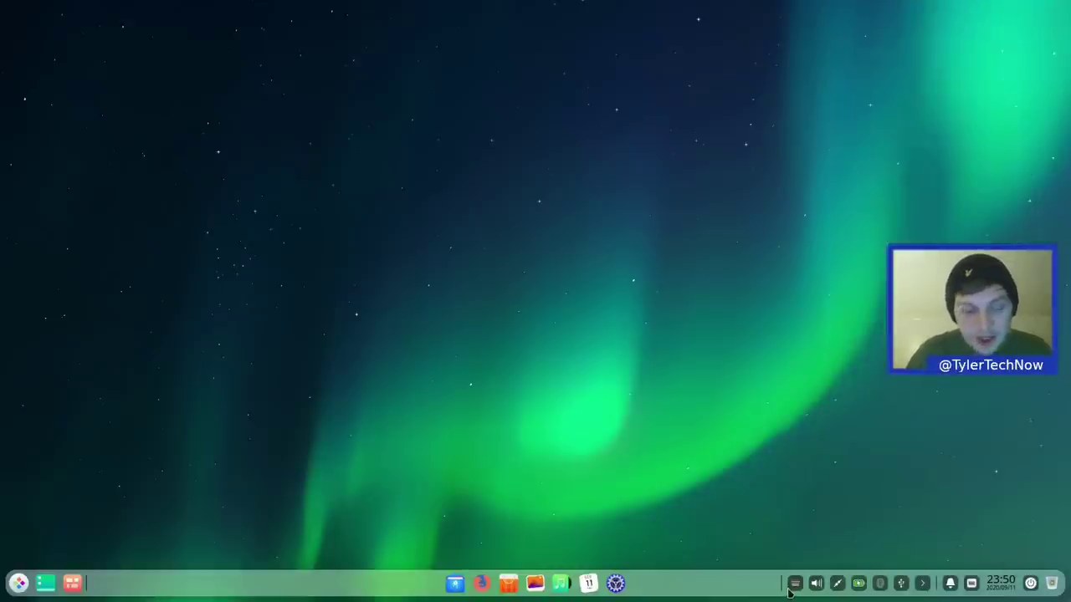
click(924, 583)
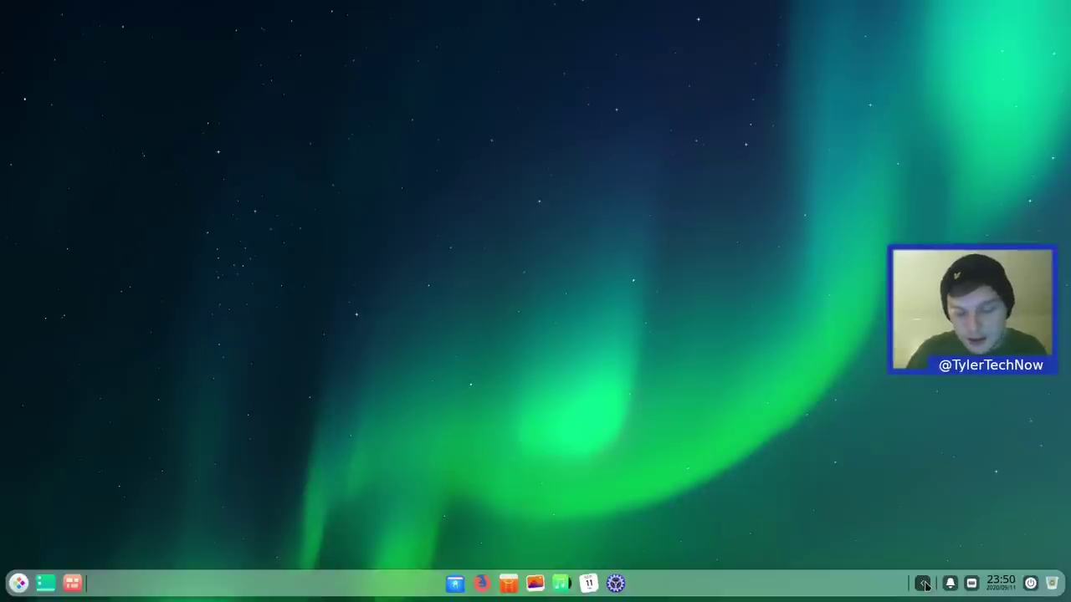
click(924, 584)
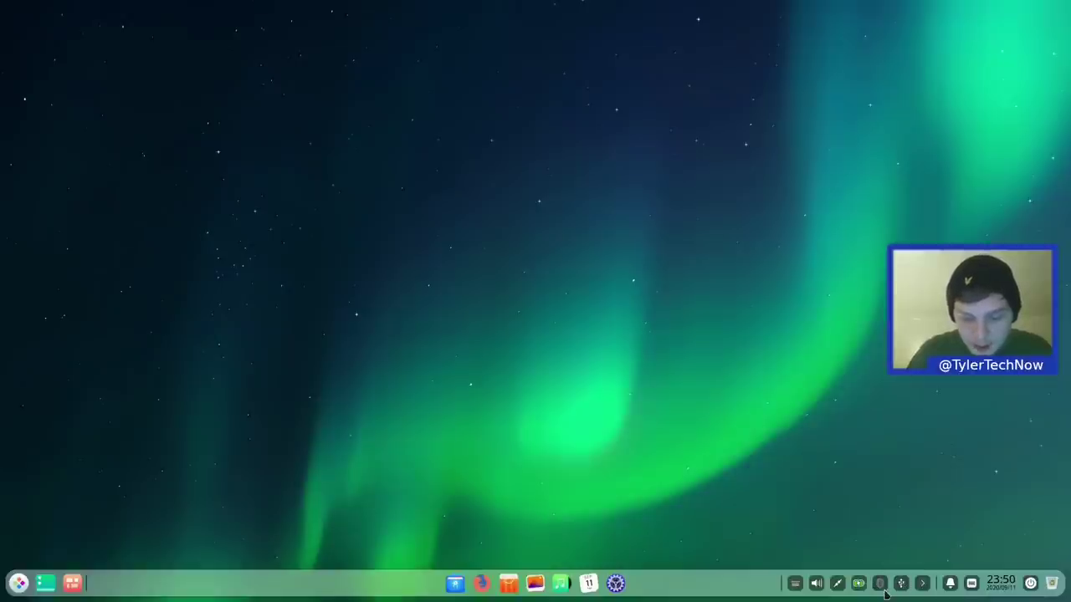
Check the battery charge status and the sound device's volume control from the dock tray, and dismiss it.
mouse_move(866, 589)
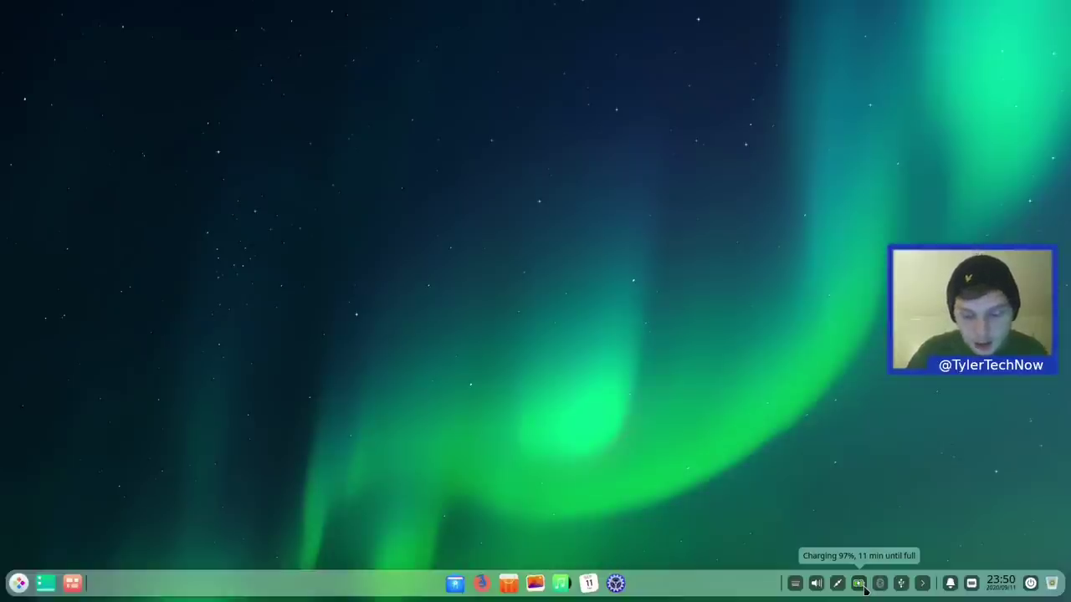
click(818, 584)
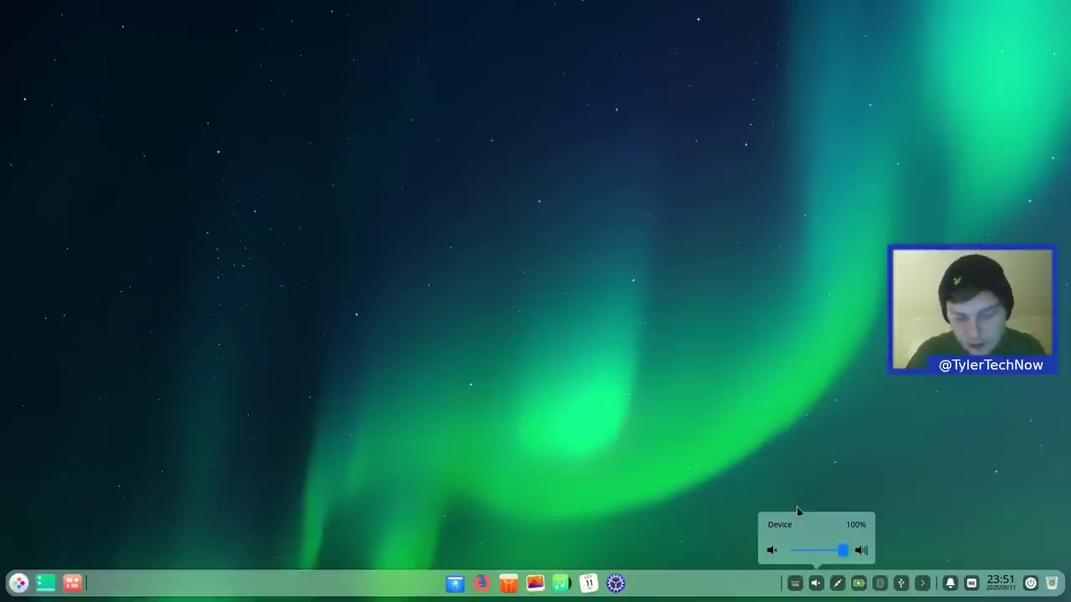
click(845, 466)
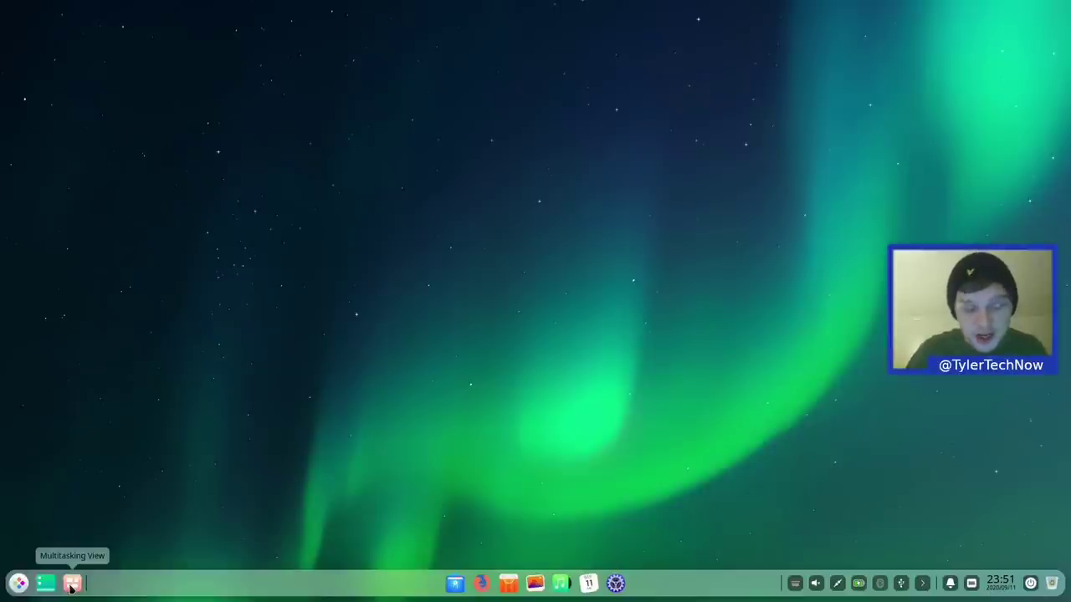
Open the file manager and the control center, and move the file manager window to the second workspace in Multitasking View.
click(456, 583)
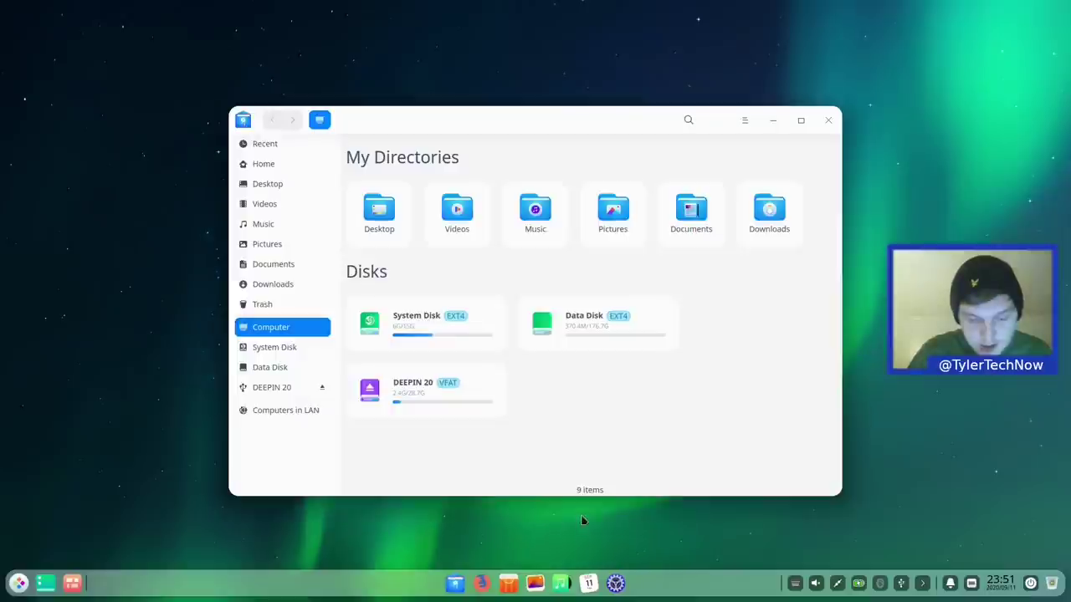
click(615, 583)
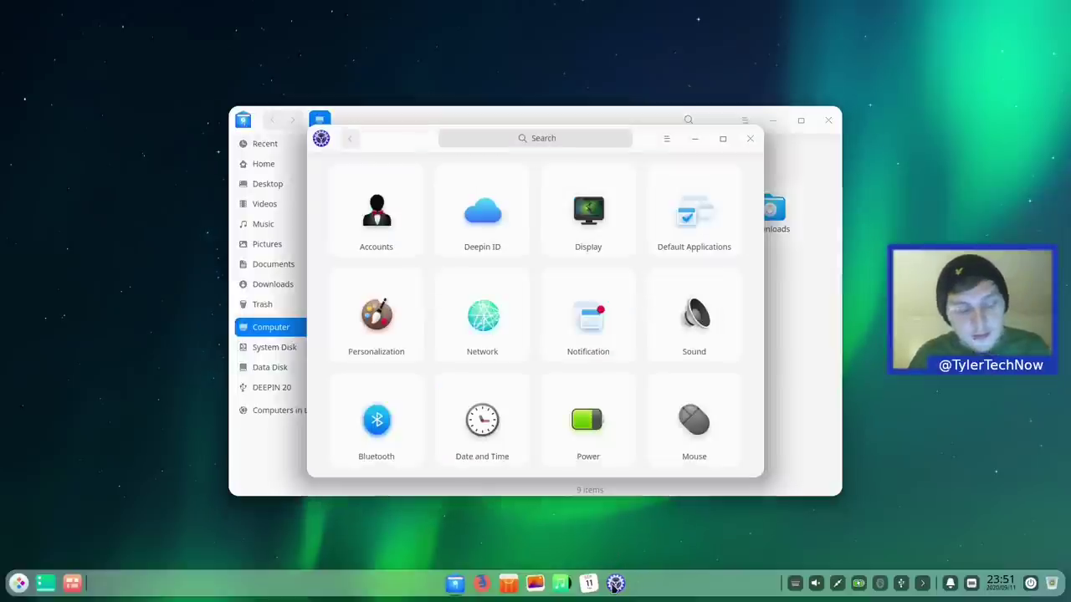
click(73, 586)
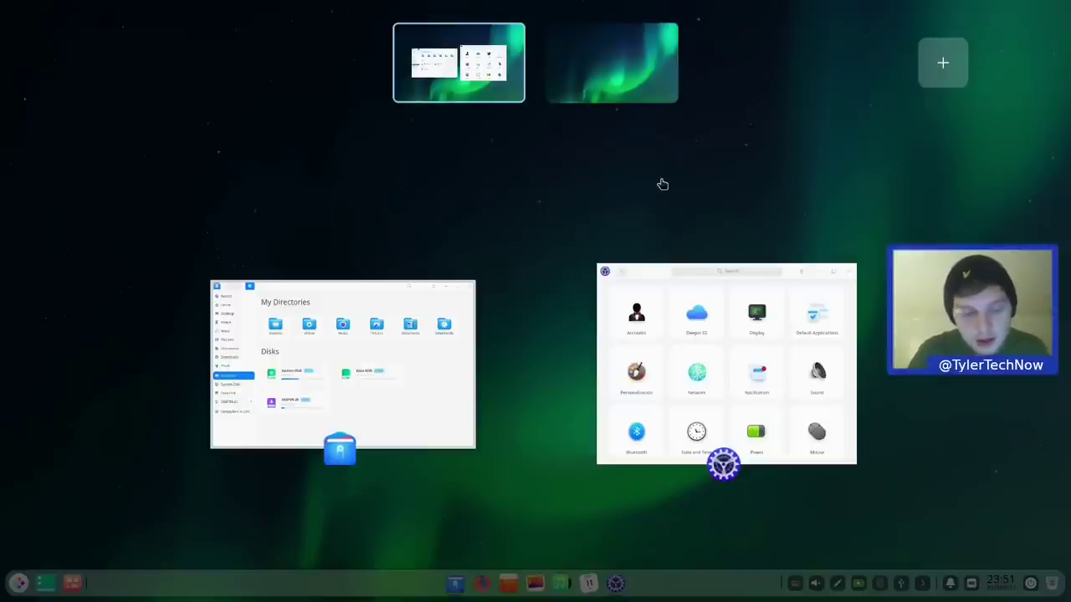
drag(360, 381, 610, 61)
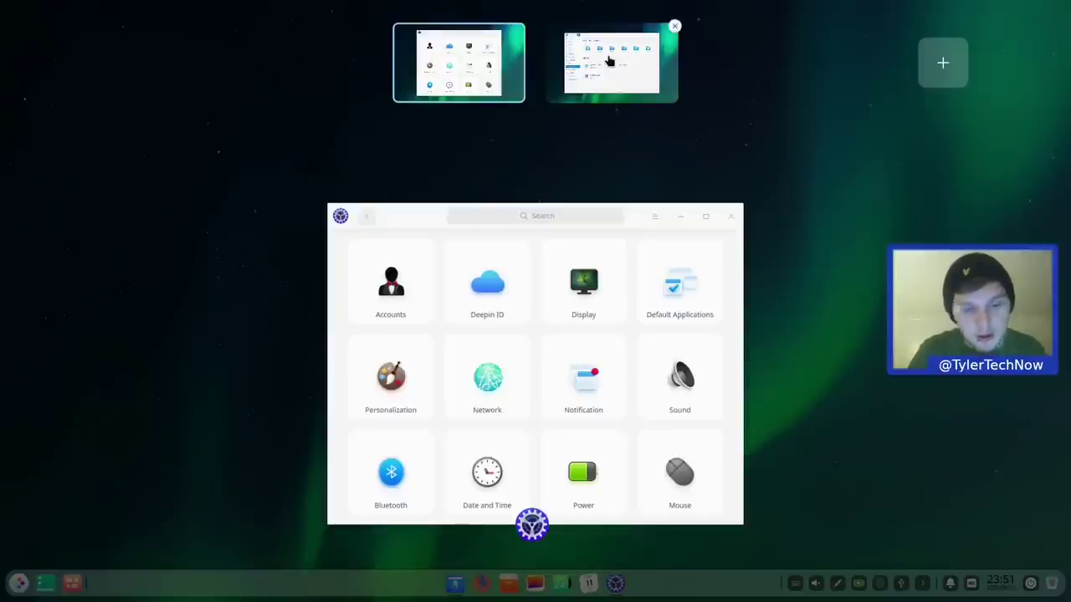
From the second workspace, move the file manager window into a new third workspace, and remove that workspace.
click(610, 61)
drag(564, 265, 943, 67)
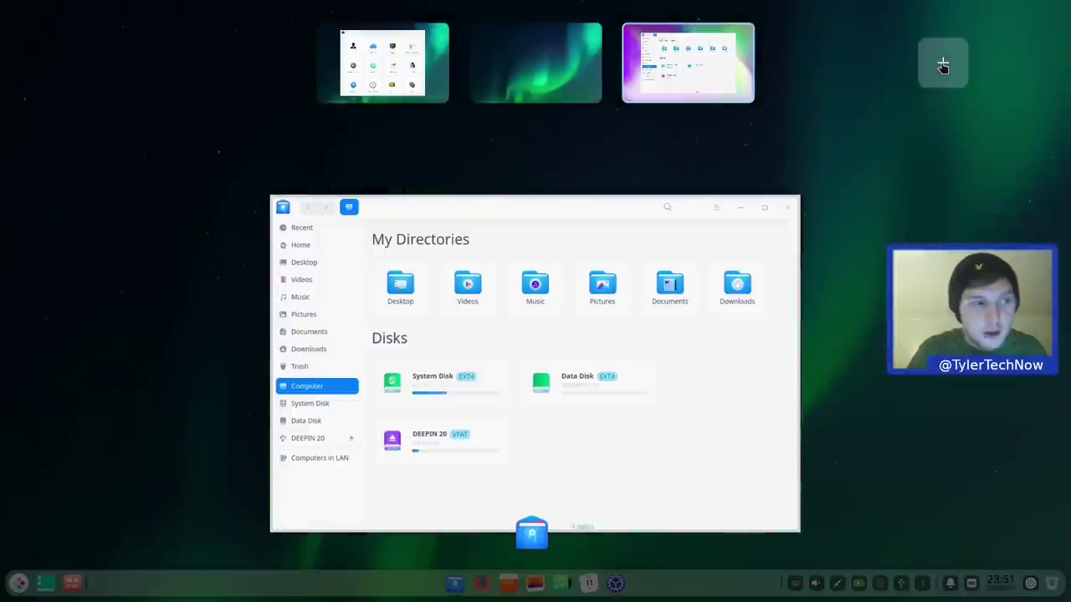
mouse_move(753, 27)
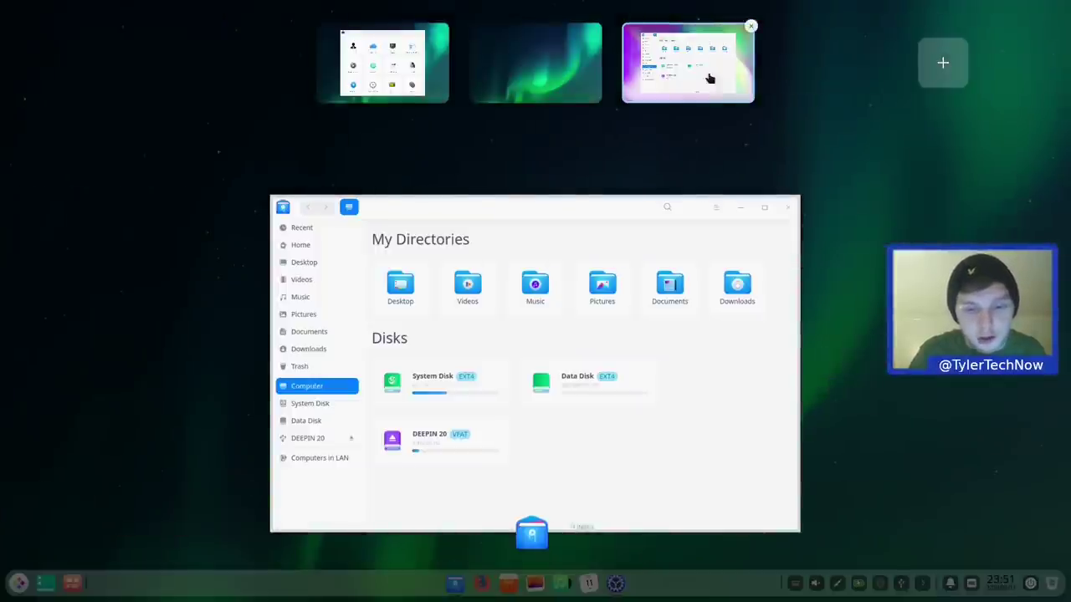
click(751, 27)
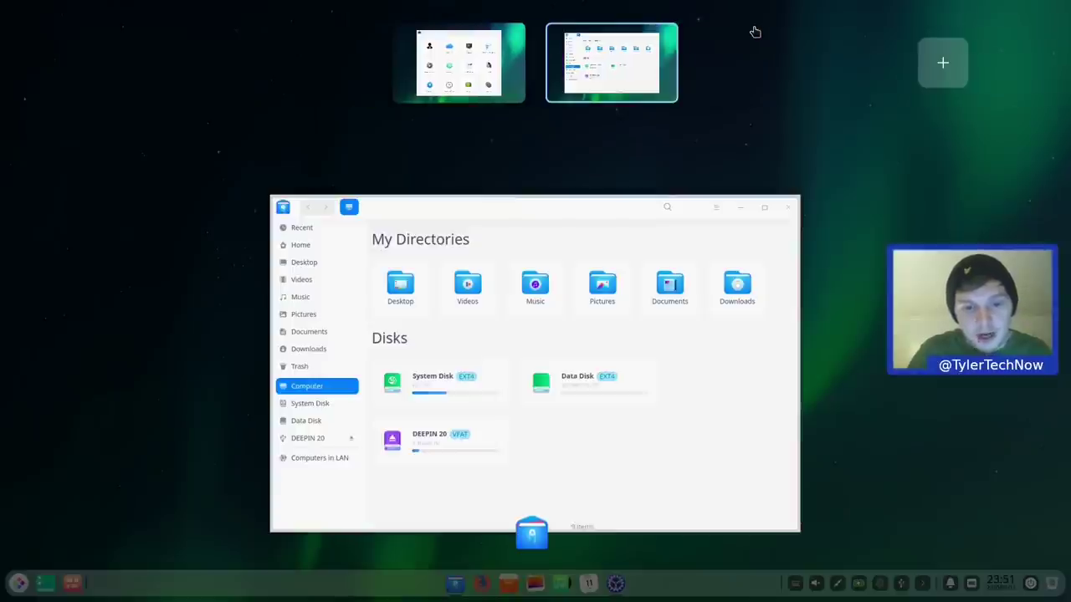
Switch back to the first workspace holding the control center and leave Multitasking View.
mouse_move(511, 46)
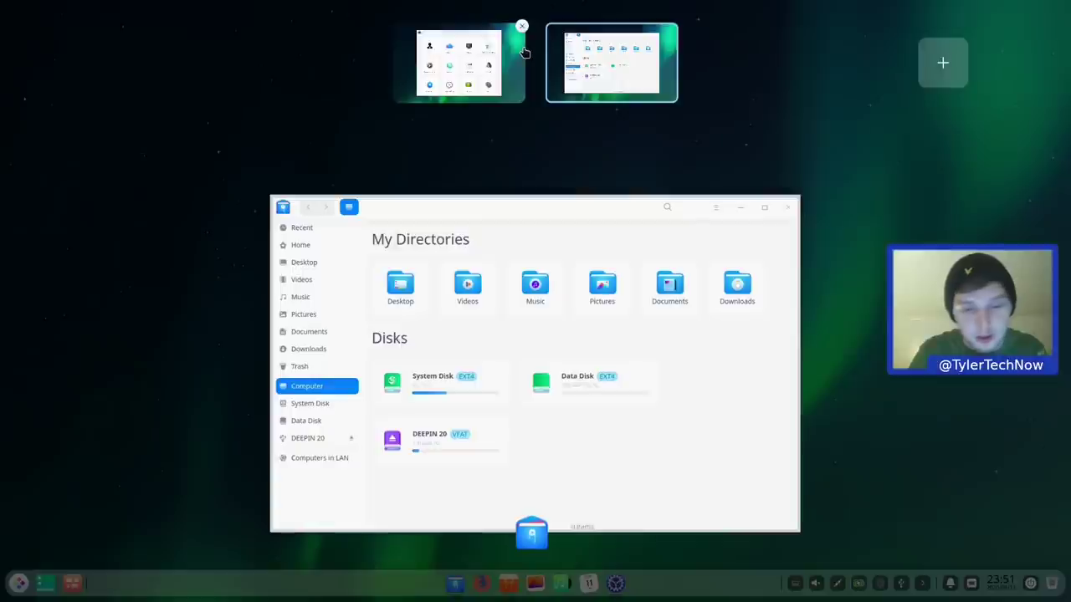
click(478, 81)
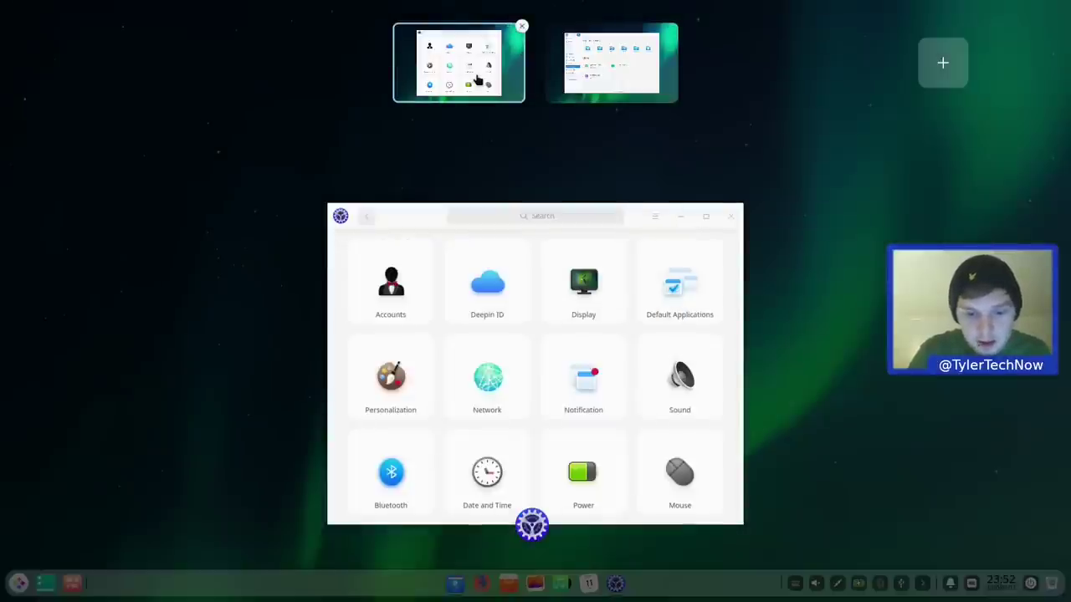
click(831, 324)
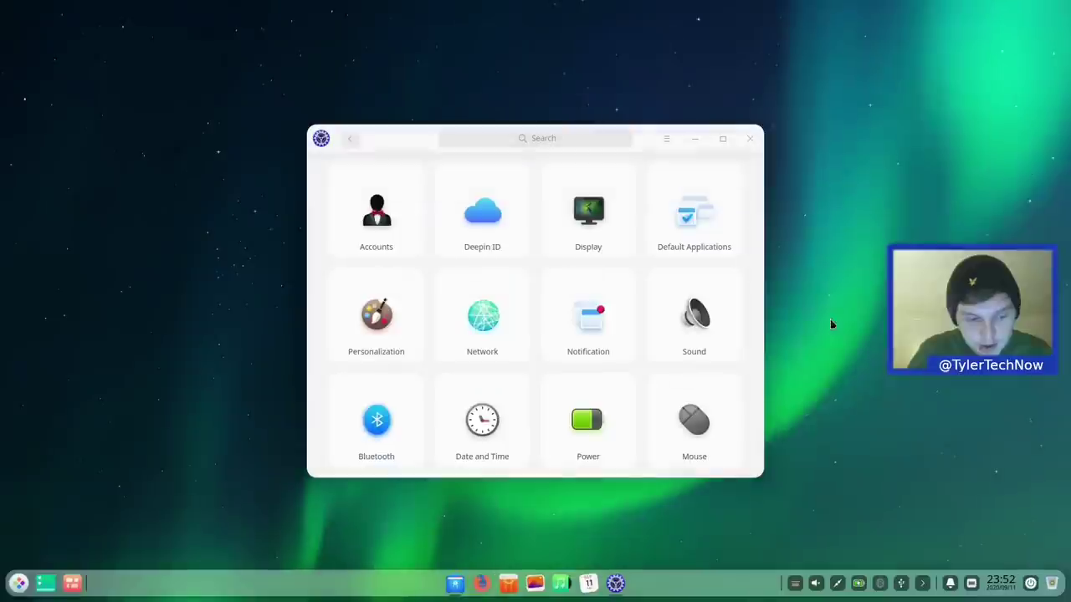
Set the dock to Efficient Mode, and use its corner to show the desktop and restore the windows.
right_click(206, 580)
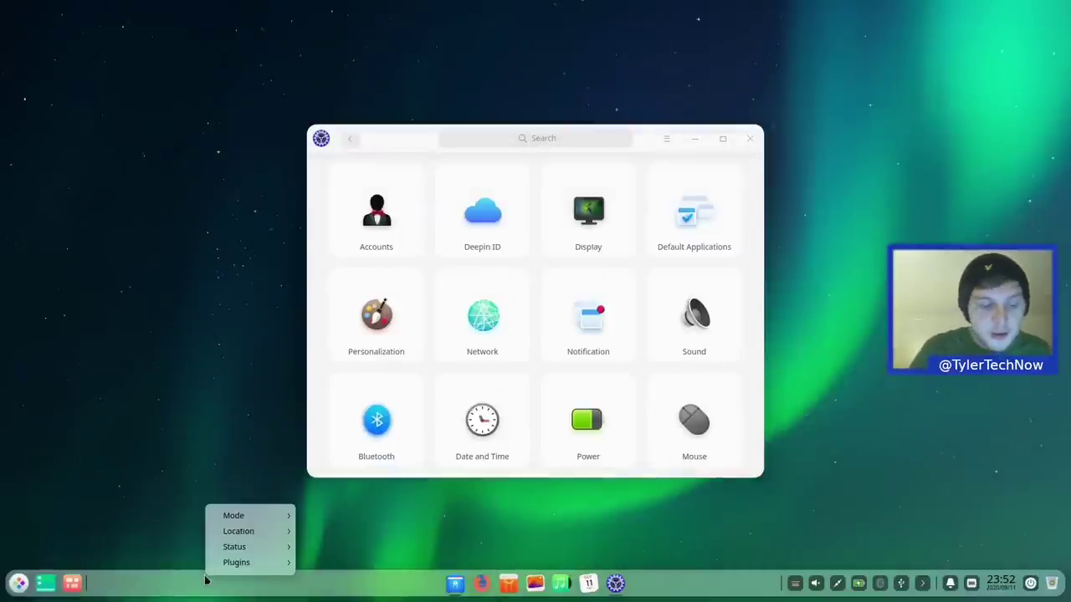
mouse_move(259, 516)
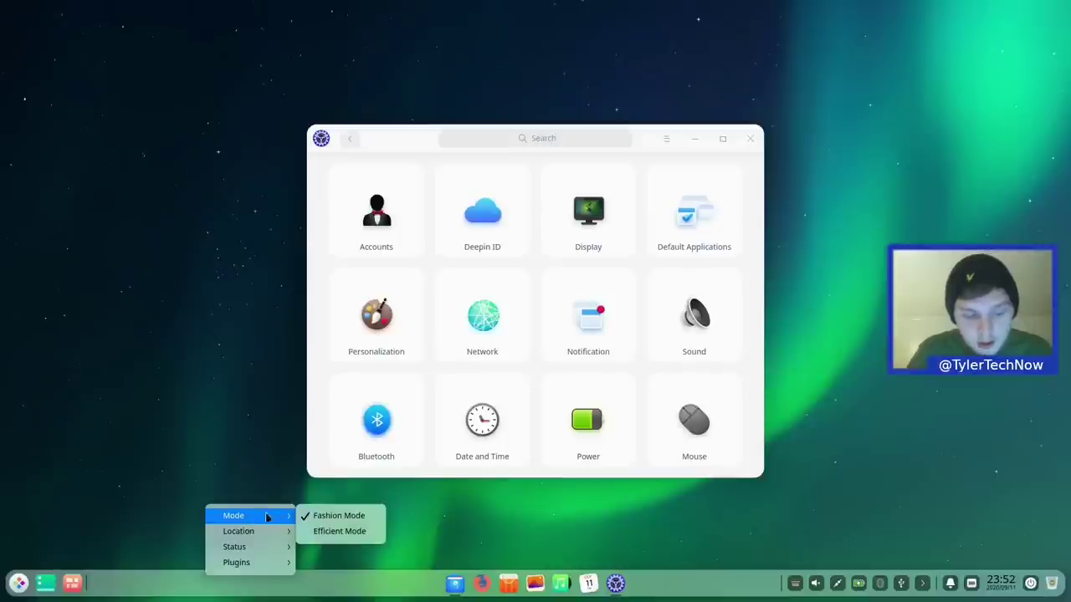
click(359, 532)
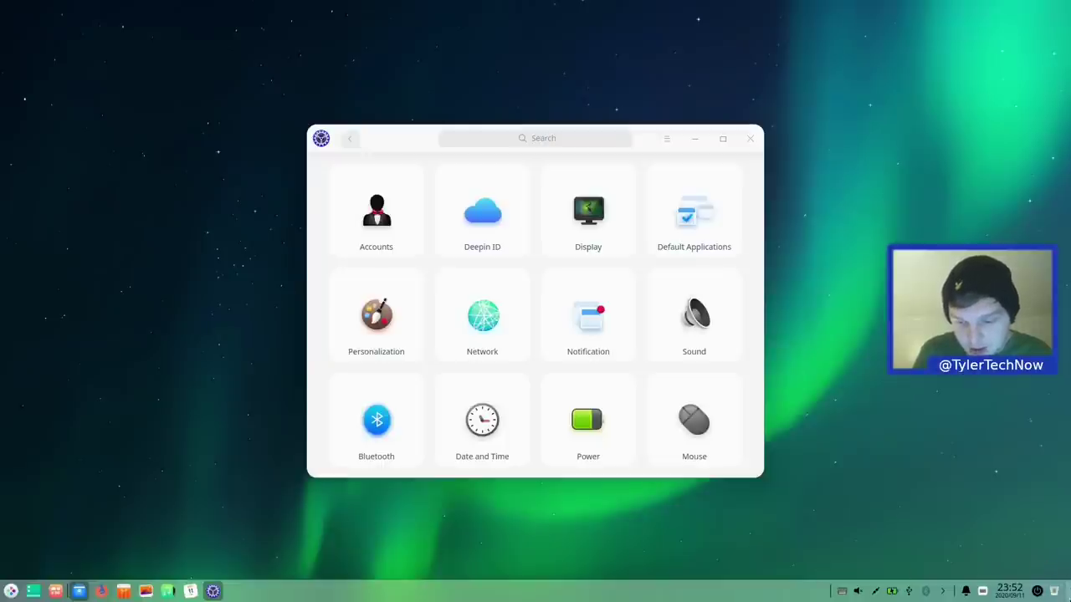
click(1068, 596)
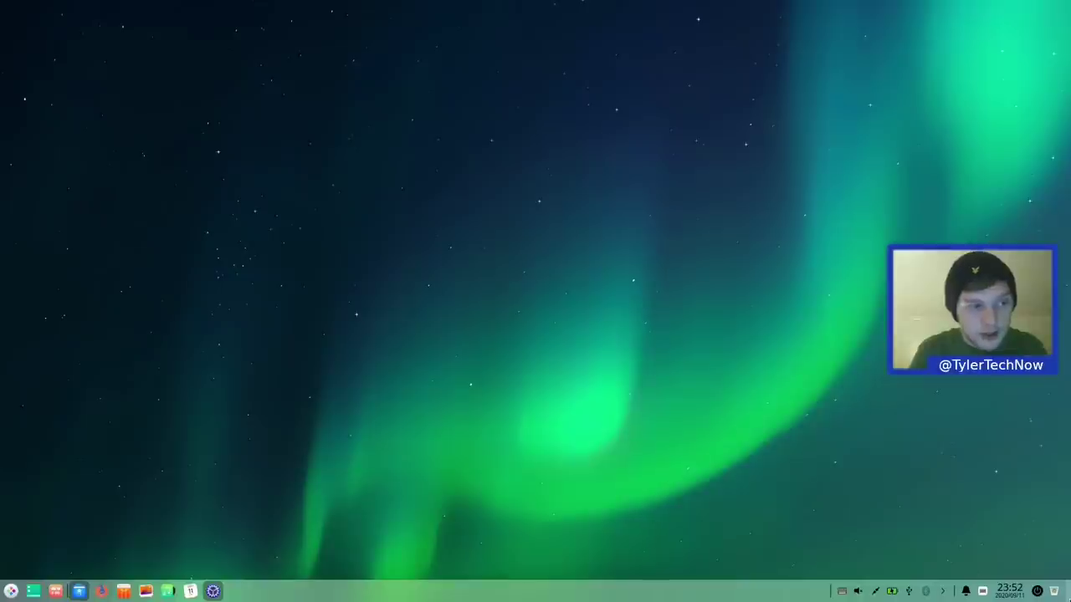
click(1067, 596)
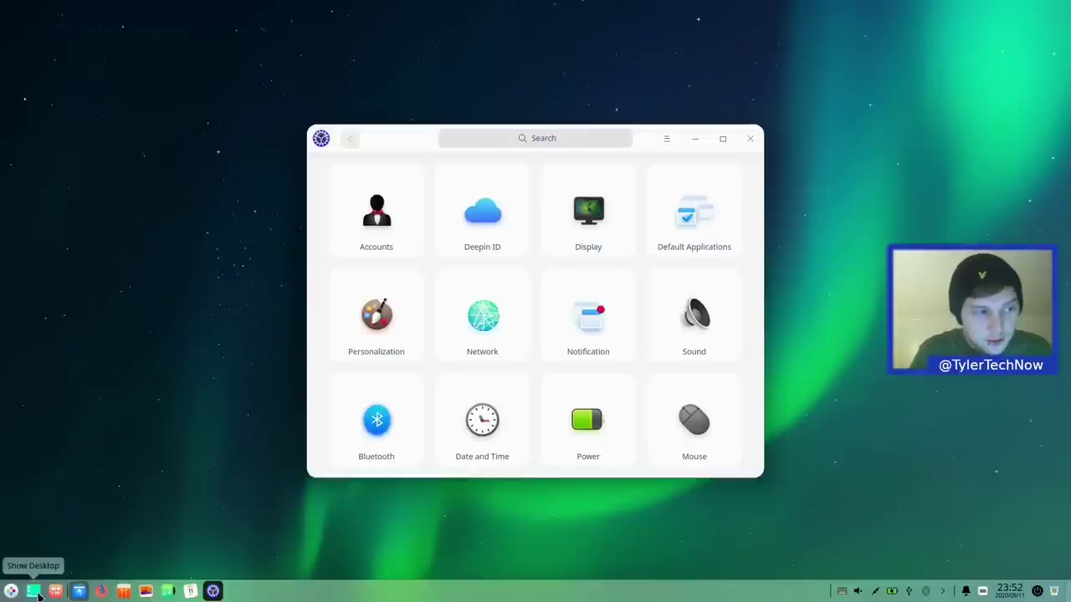
Disable the Show Desktop plugin on the dock, and toggle the control center window from its dock entry.
right_click(525, 594)
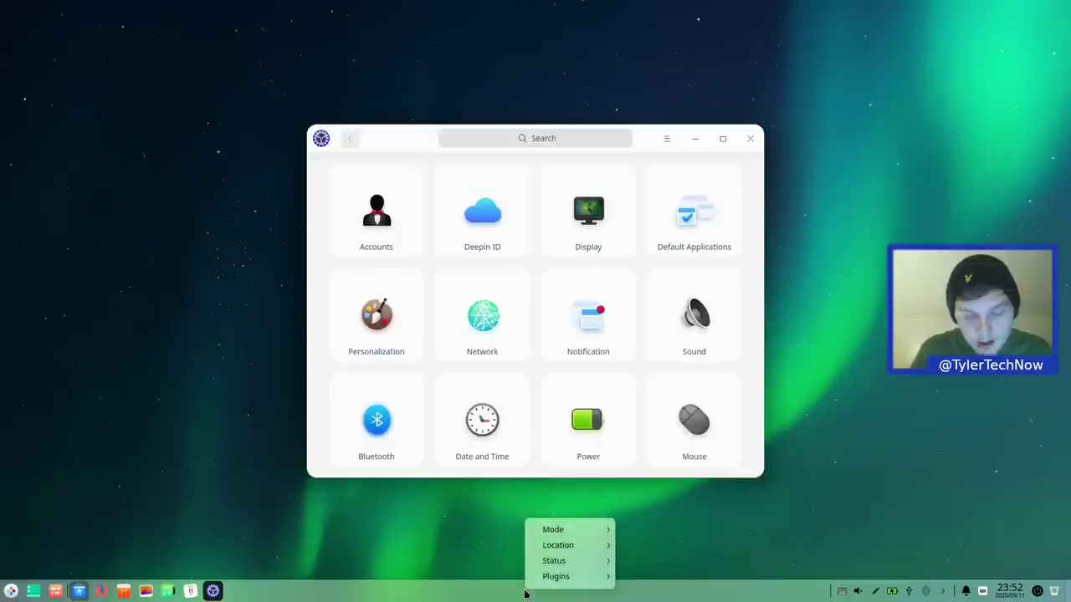
mouse_move(557, 580)
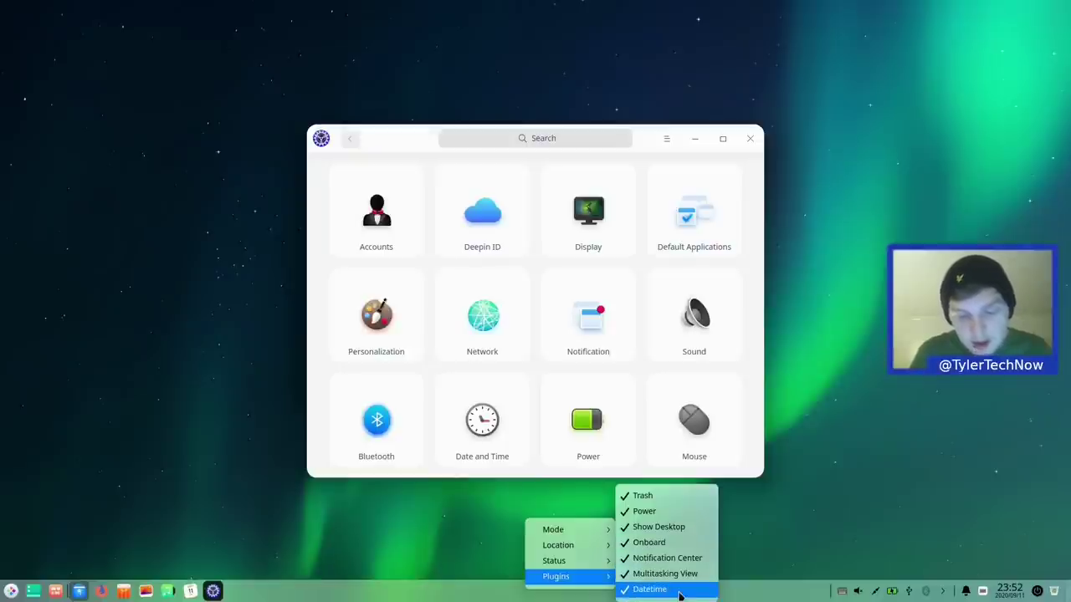
click(672, 528)
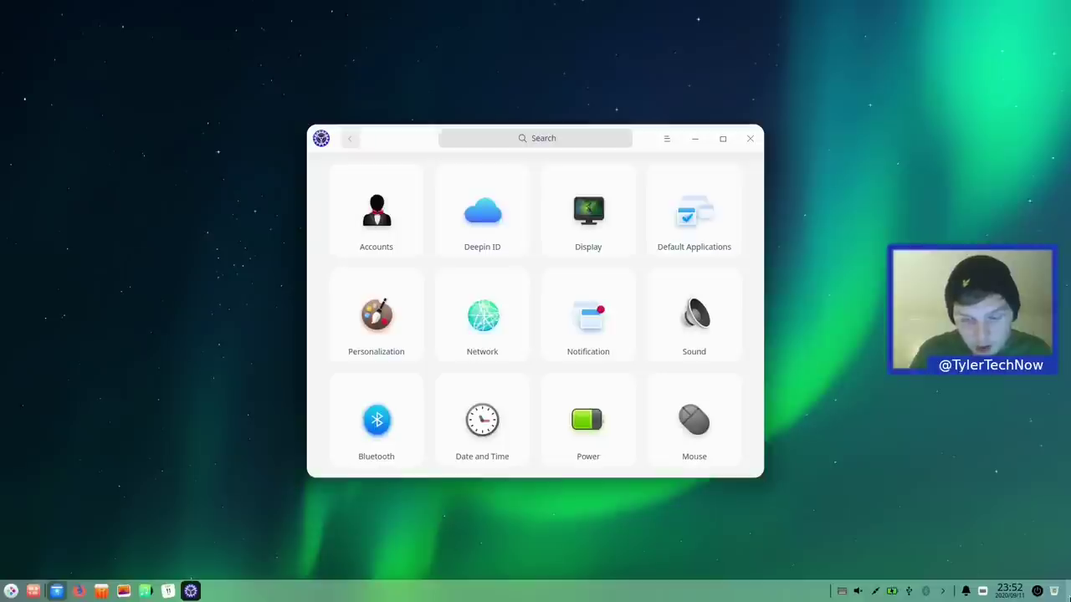
click(190, 591)
click(191, 591)
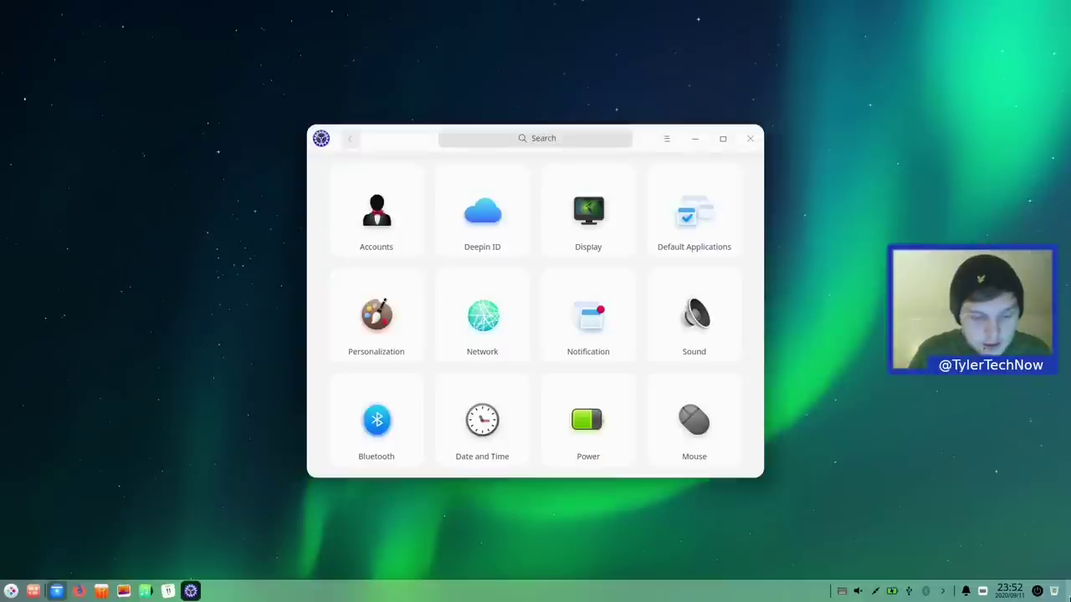
Set the dock mode back to Fashion Mode.
right_click(548, 600)
mouse_move(586, 541)
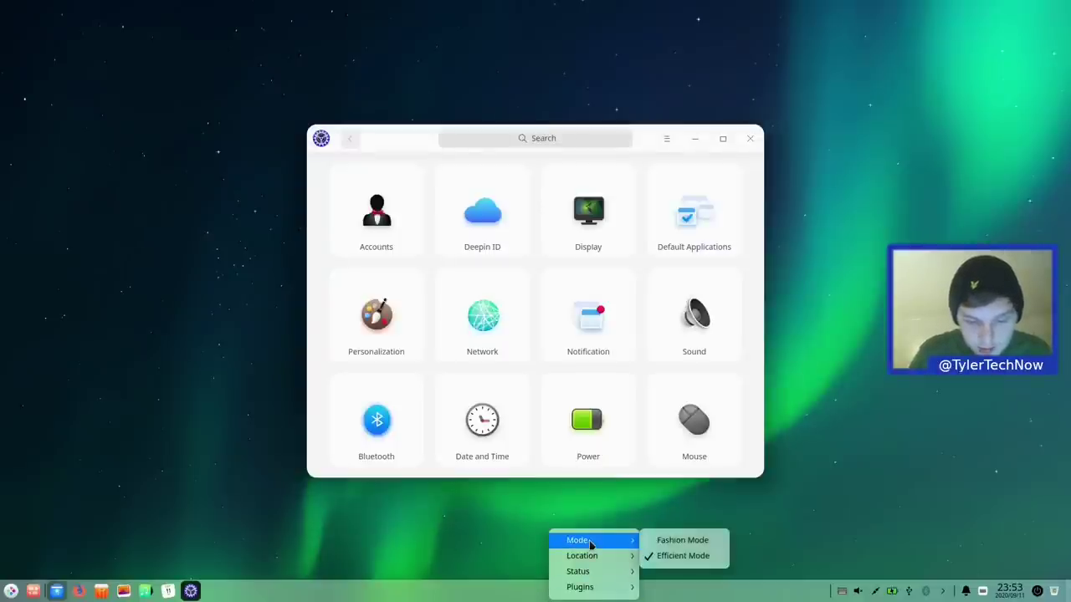
click(662, 540)
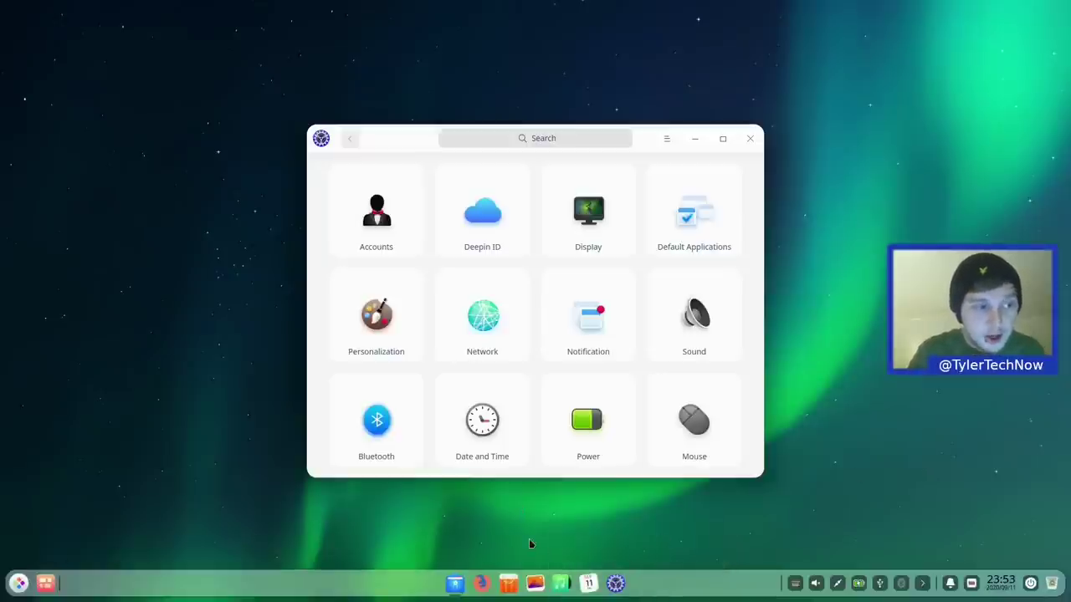
Enable the Show Desktop plugin on the dock.
right_click(306, 590)
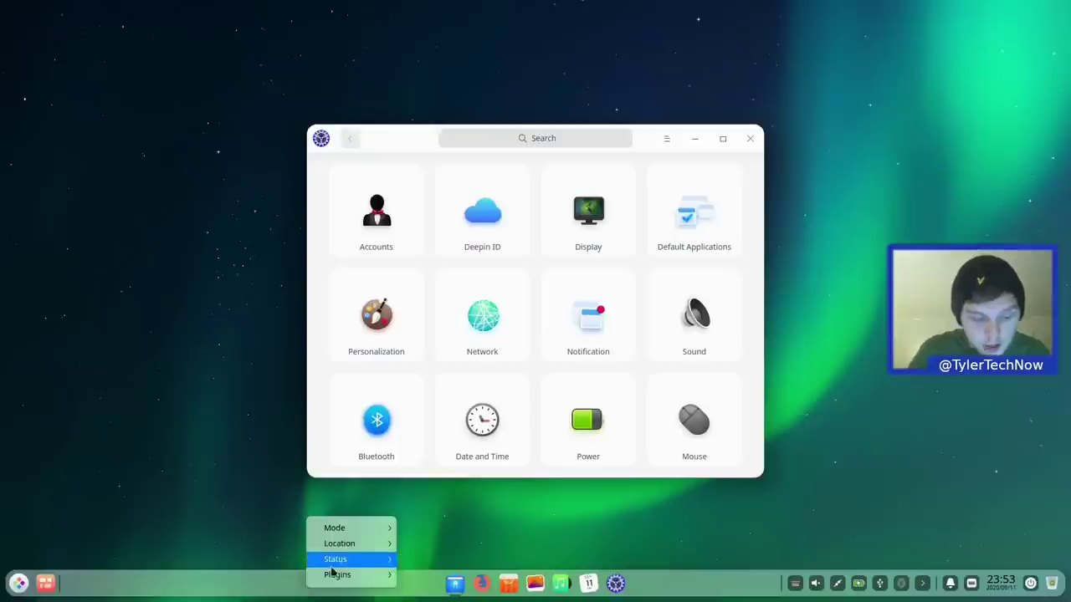
mouse_move(335, 575)
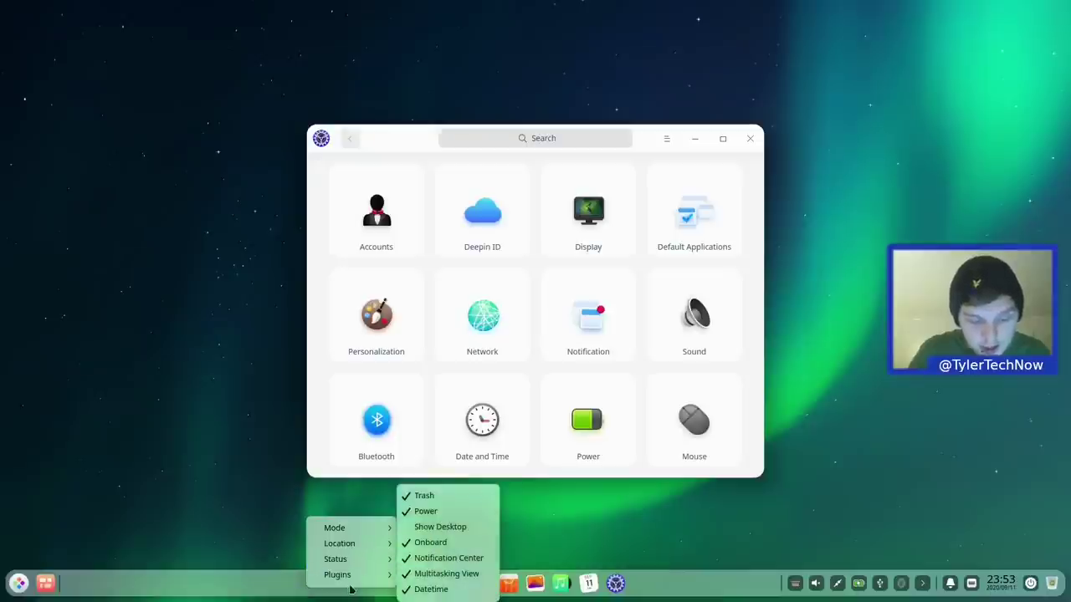
click(455, 531)
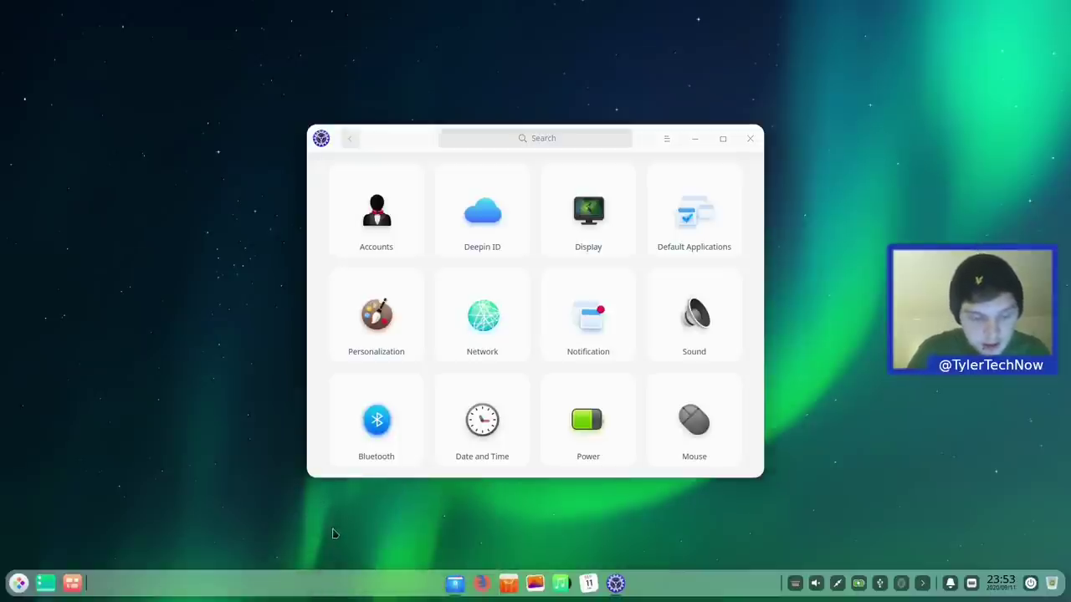
right_click(333, 584)
mouse_move(372, 559)
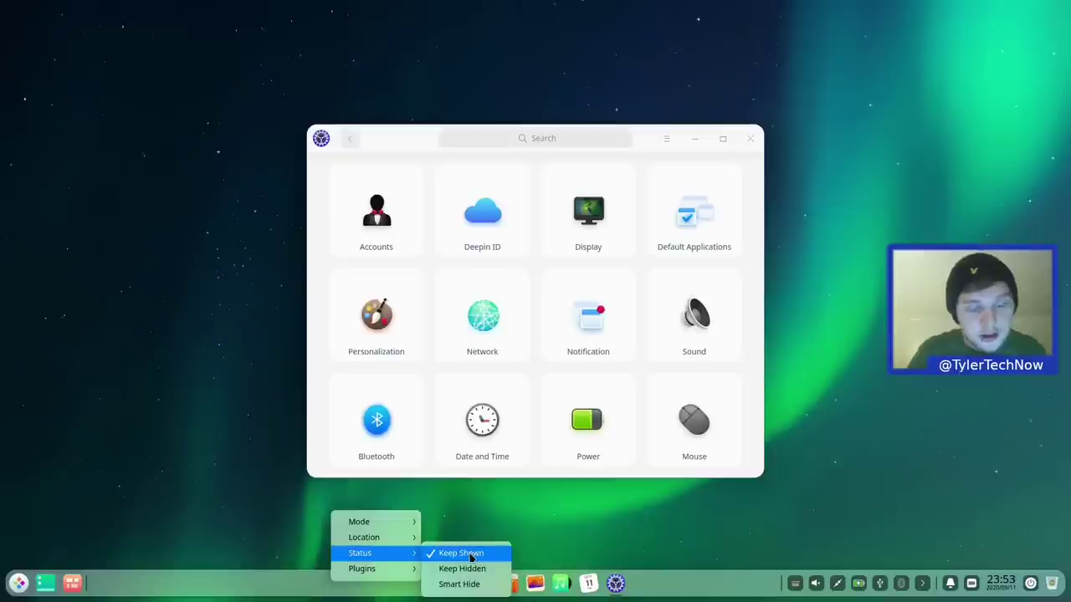
click(388, 130)
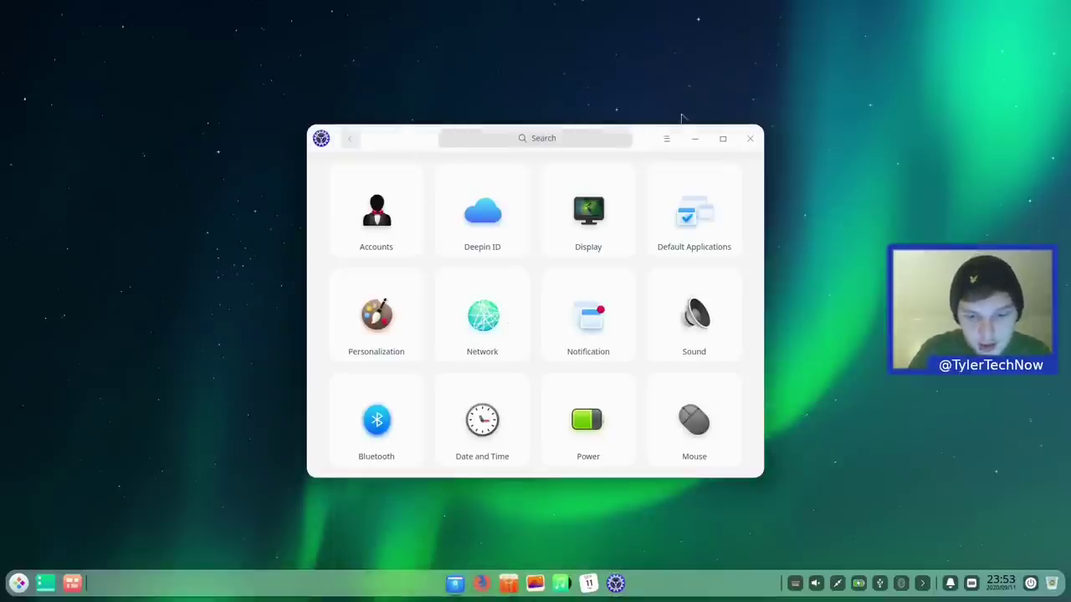
Set the dock's status to Smart Hide with the control center maximized, and restore the window to its normal size.
click(724, 139)
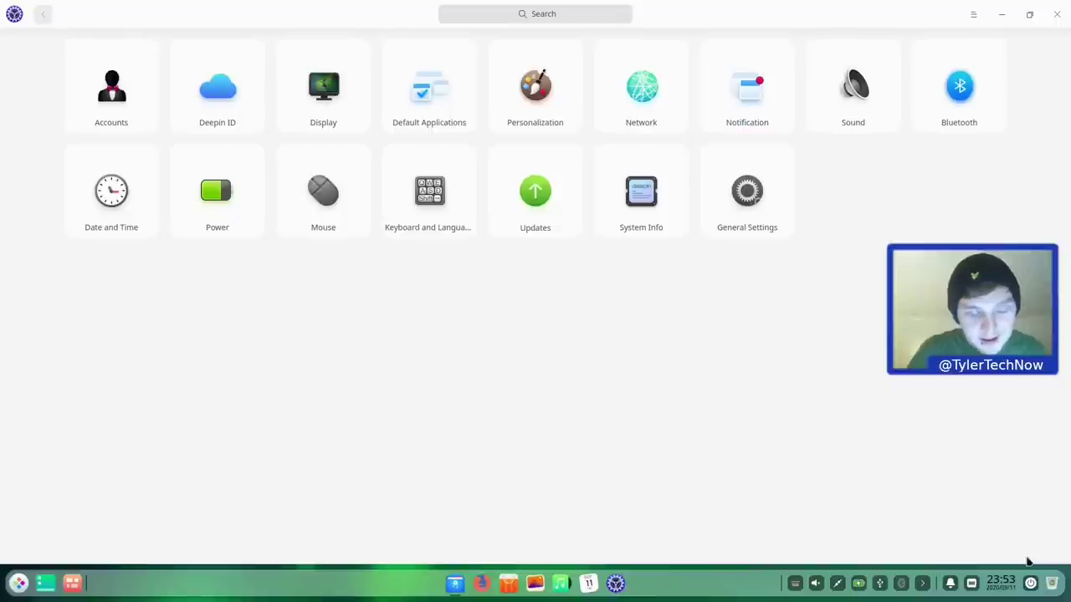
right_click(645, 582)
mouse_move(682, 534)
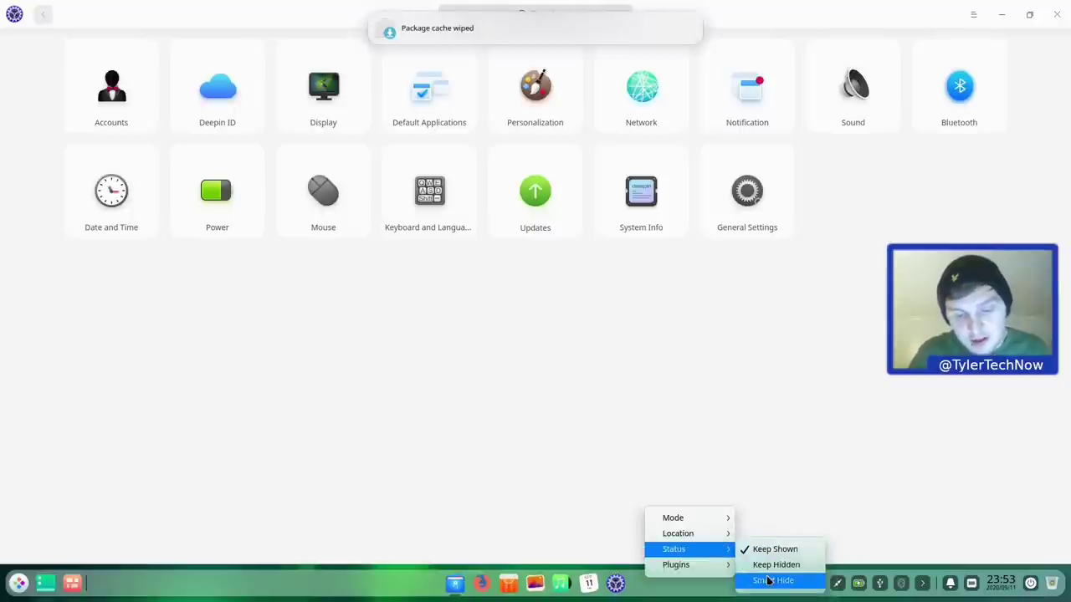
click(769, 580)
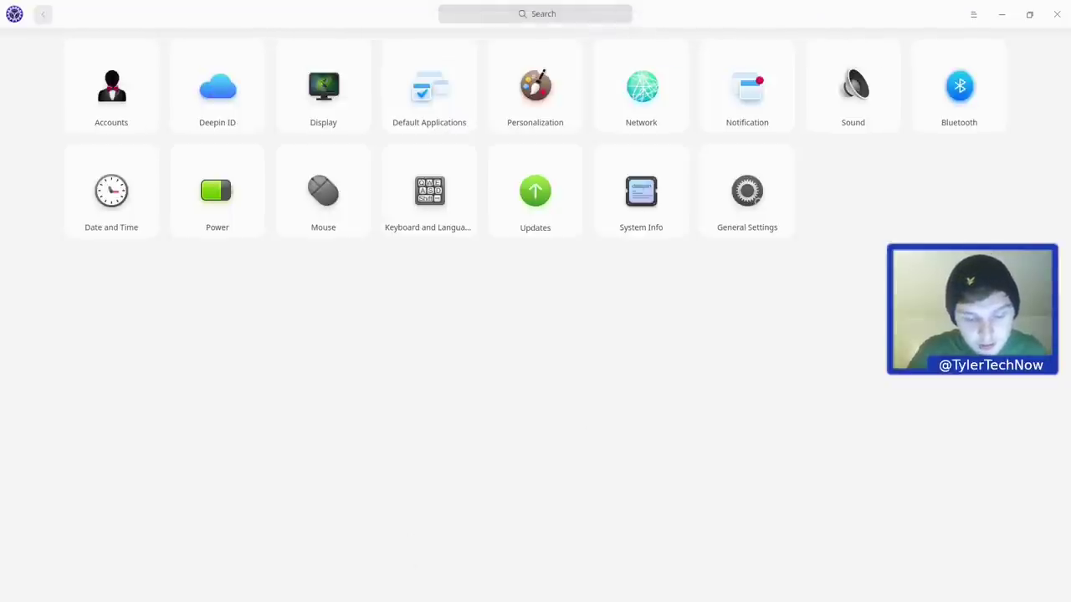
mouse_move(410, 598)
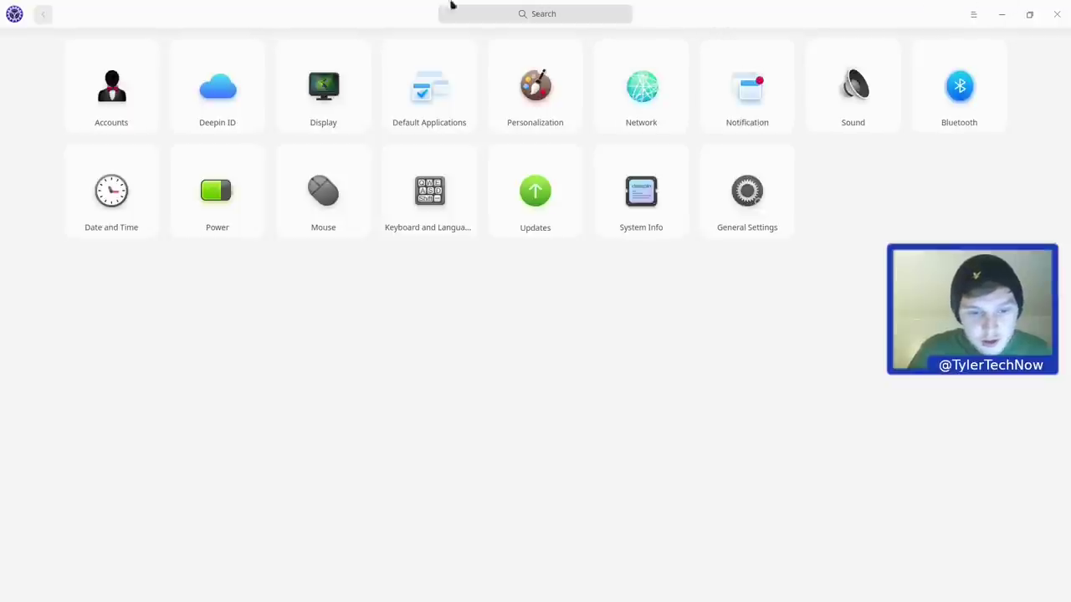
click(1030, 14)
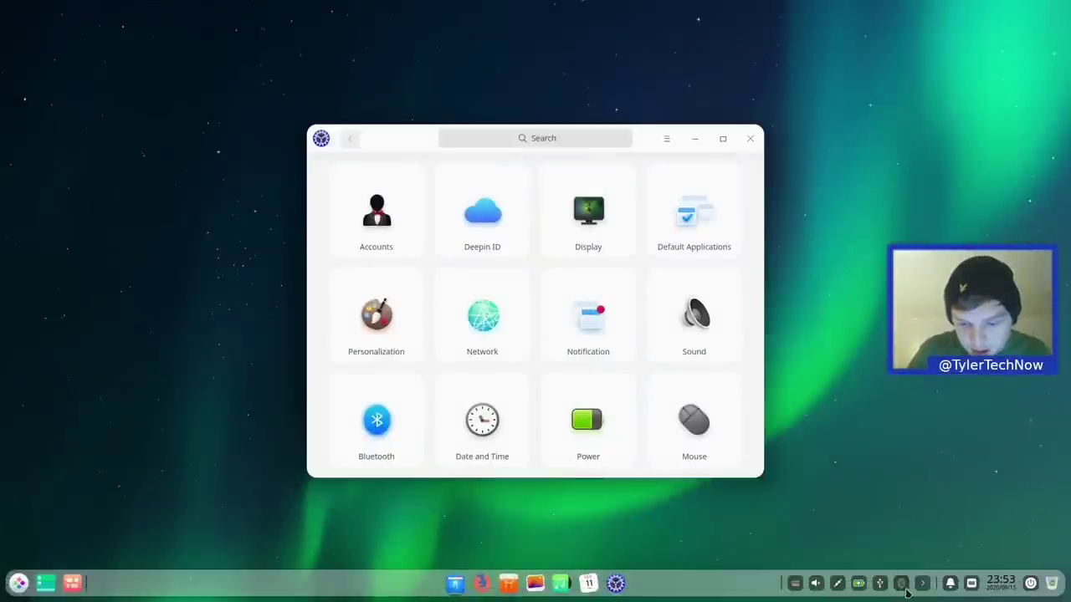
Clear all notifications in the Notification Center and close it.
click(950, 588)
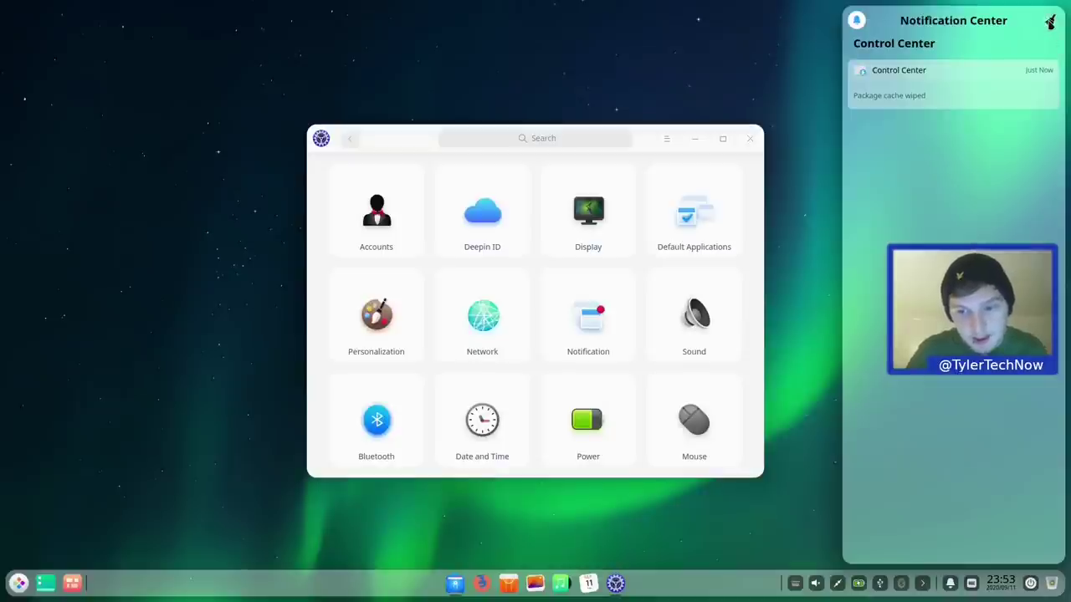
click(1050, 23)
click(755, 7)
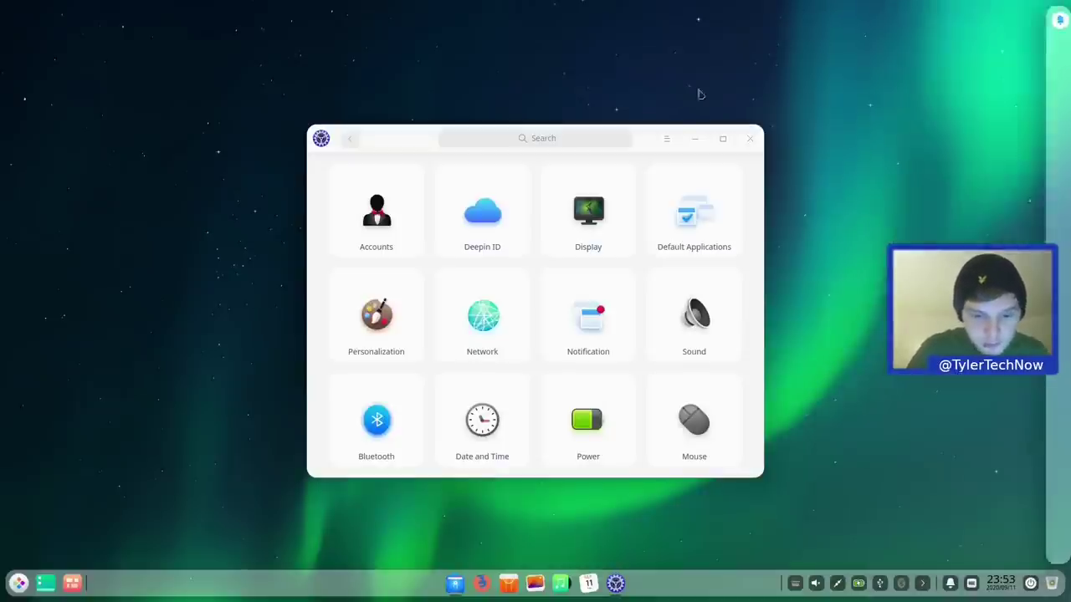
Minimize the control center and set the dock's location to Top.
click(695, 140)
right_click(662, 597)
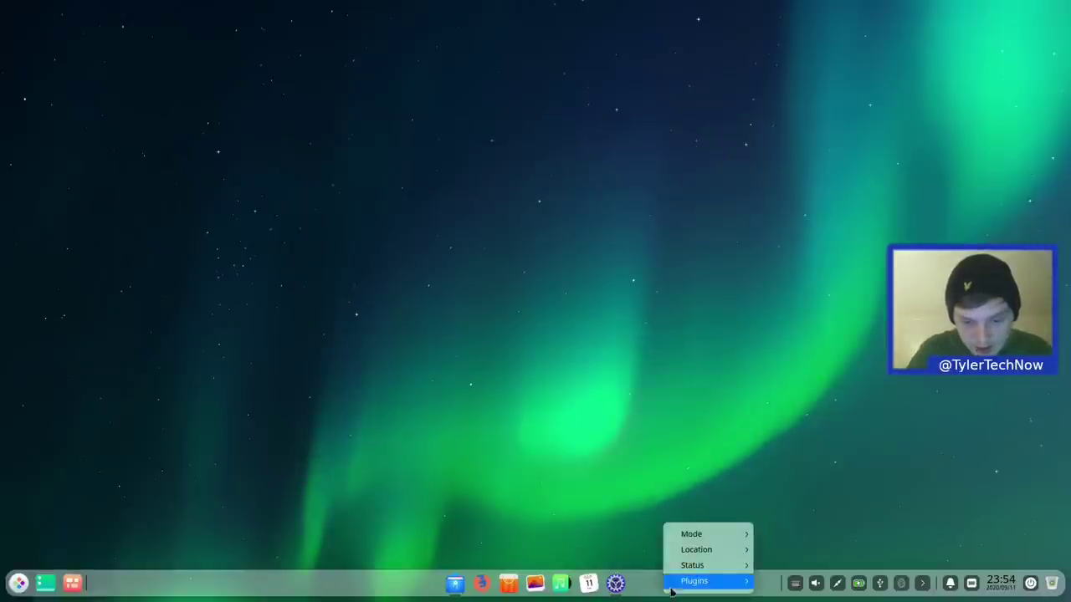
mouse_move(727, 555)
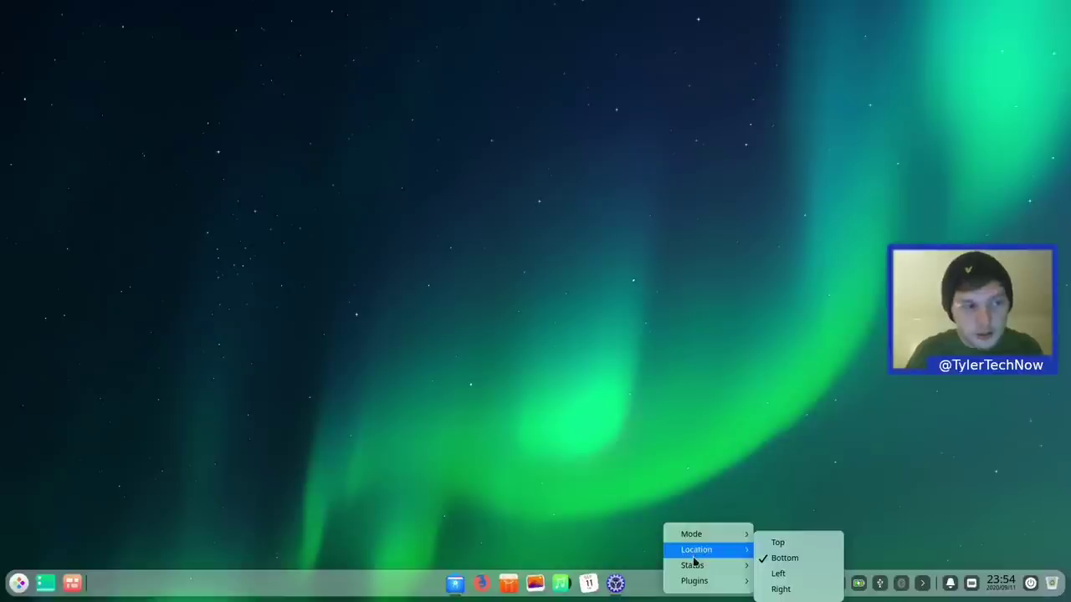
mouse_move(694, 563)
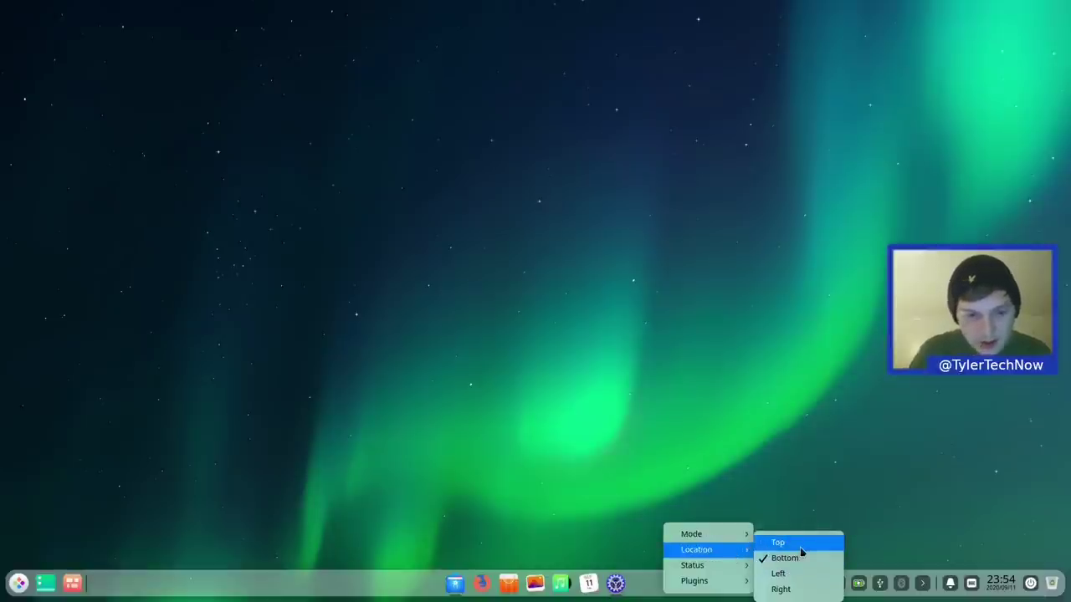
click(801, 549)
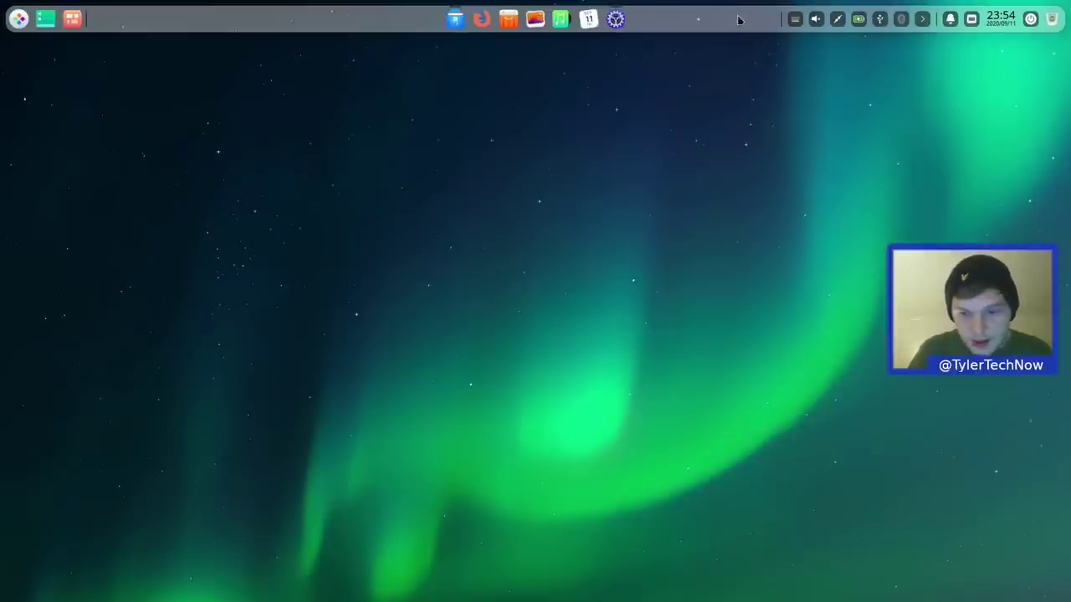
Set the dock's location to Left.
right_click(670, 24)
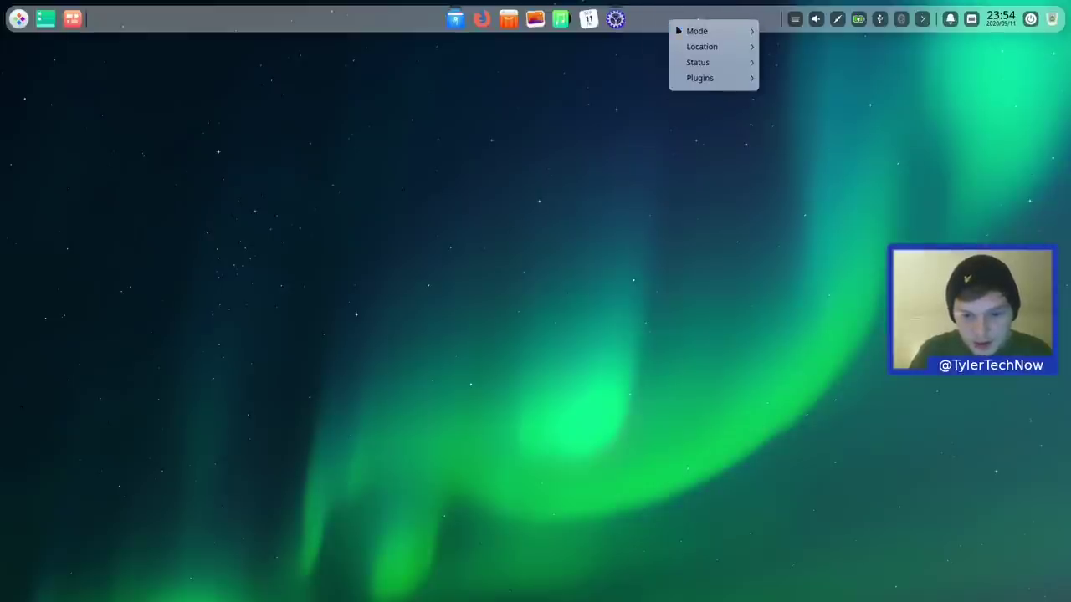
mouse_move(707, 47)
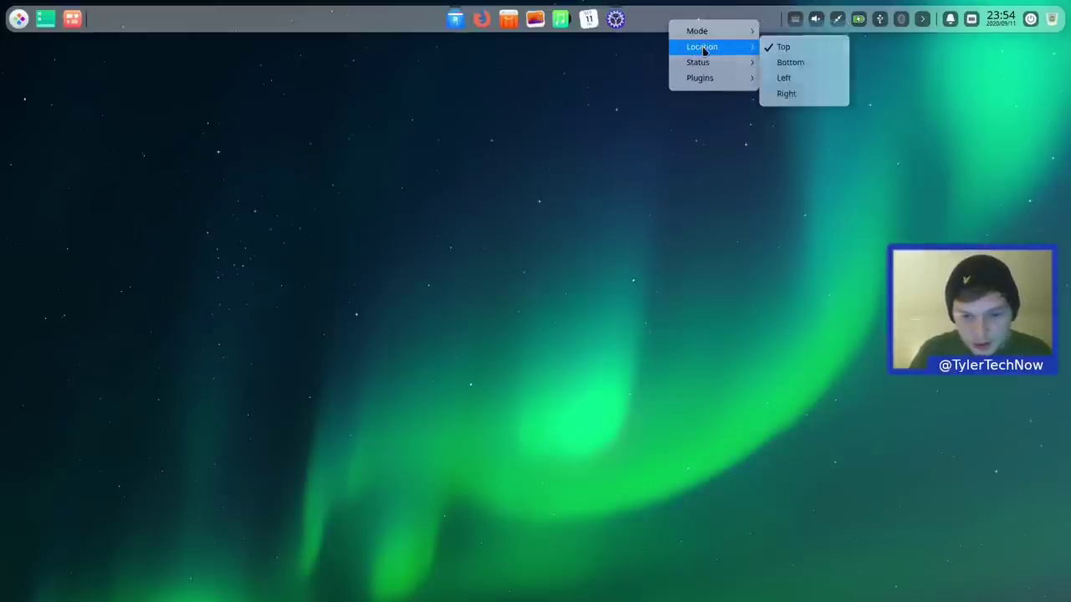
click(786, 77)
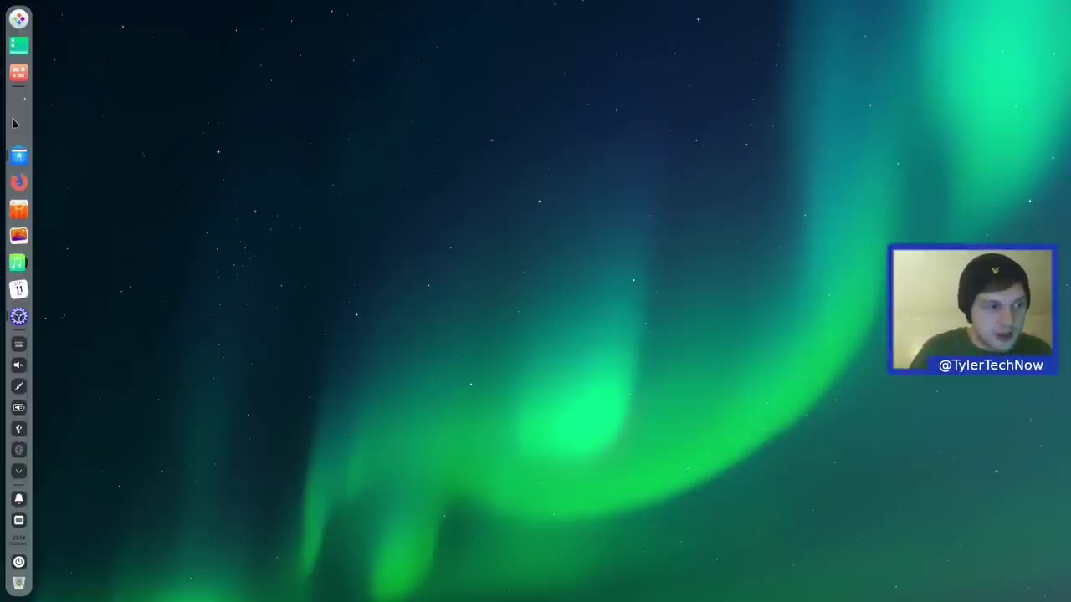
Set the dock's location back to Bottom.
right_click(14, 123)
mouse_move(70, 165)
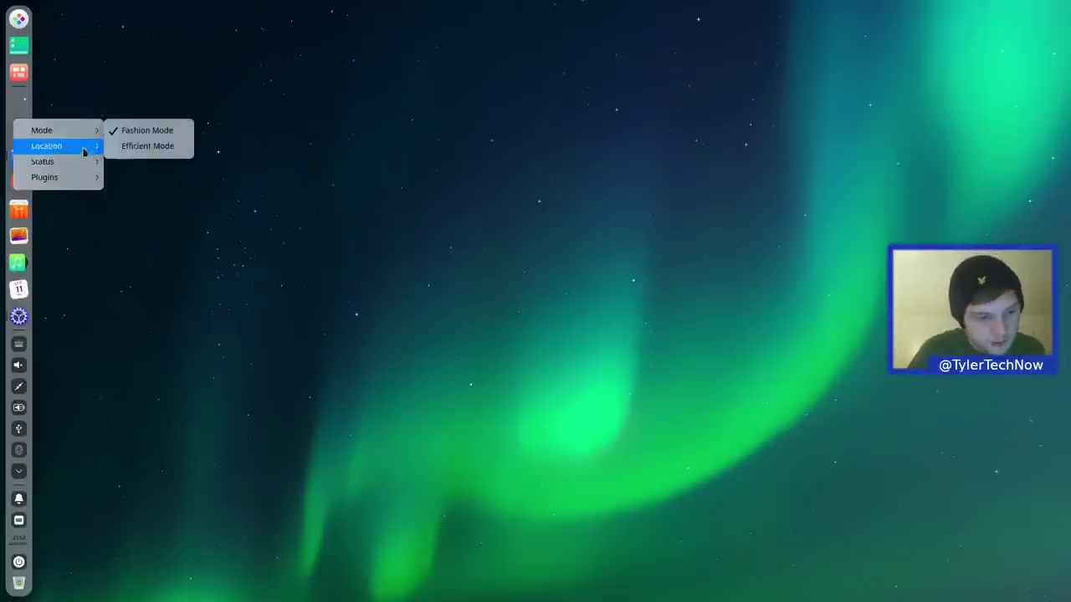
mouse_move(72, 146)
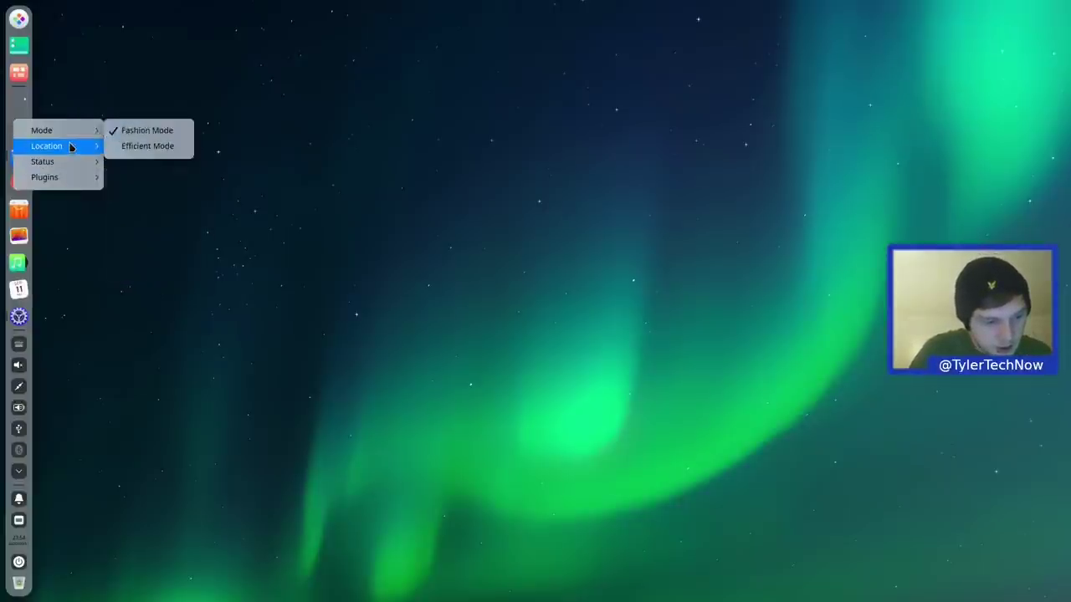
click(151, 162)
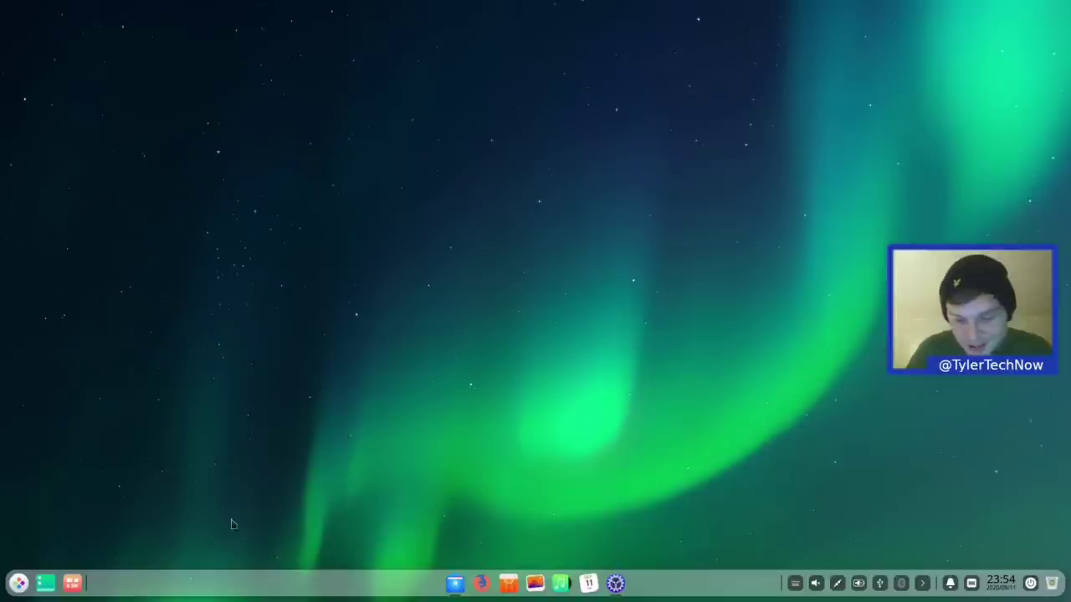
Open the Computer view of the file manager from the launcher, and close its window.
click(19, 583)
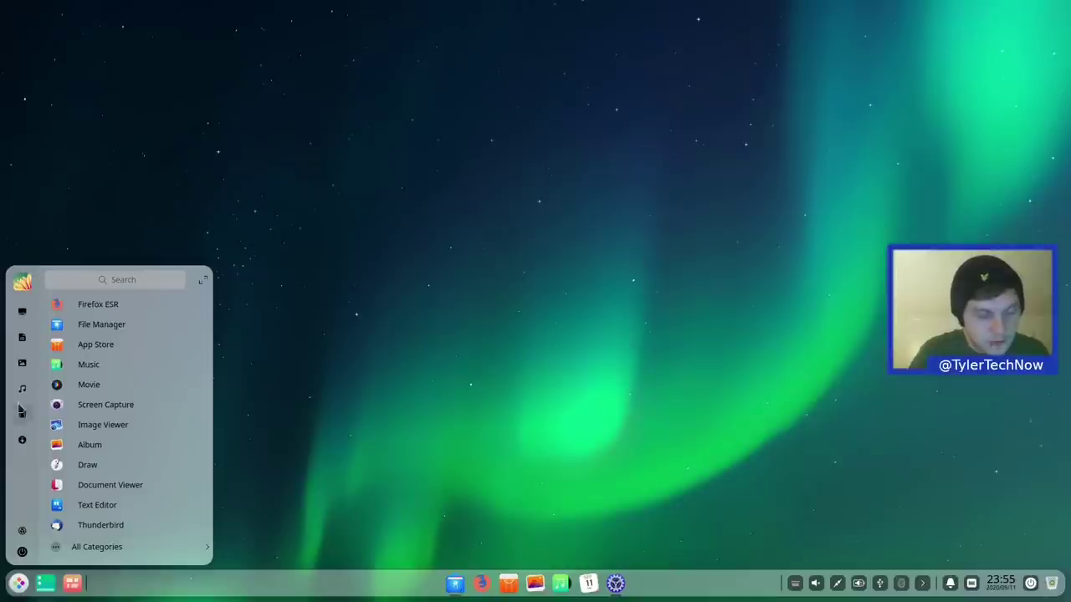
key(super+e)
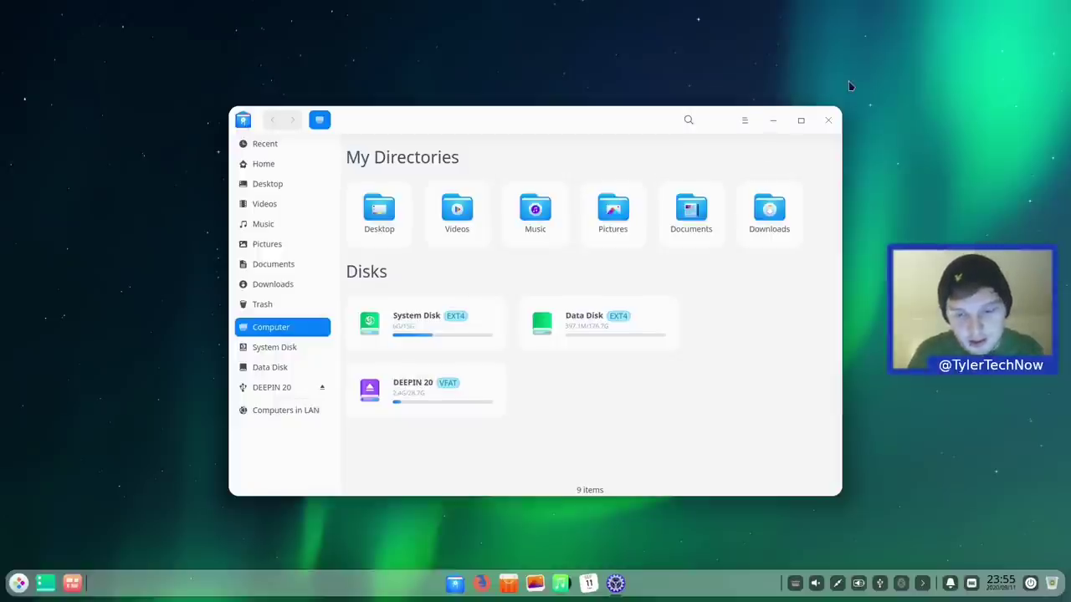
click(828, 120)
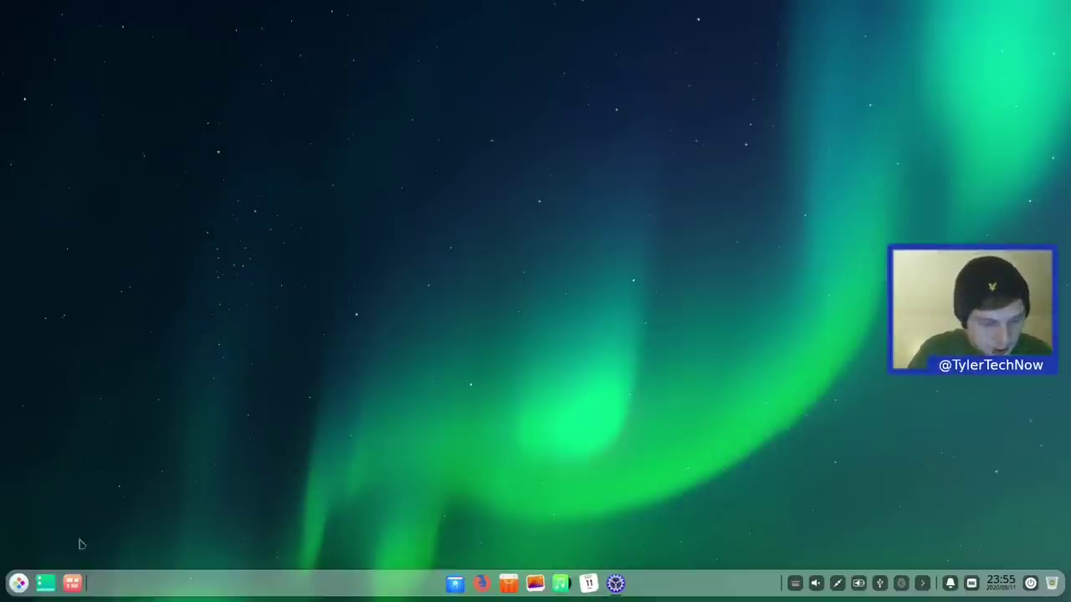
Open the control center from the launcher and close its window.
click(18, 582)
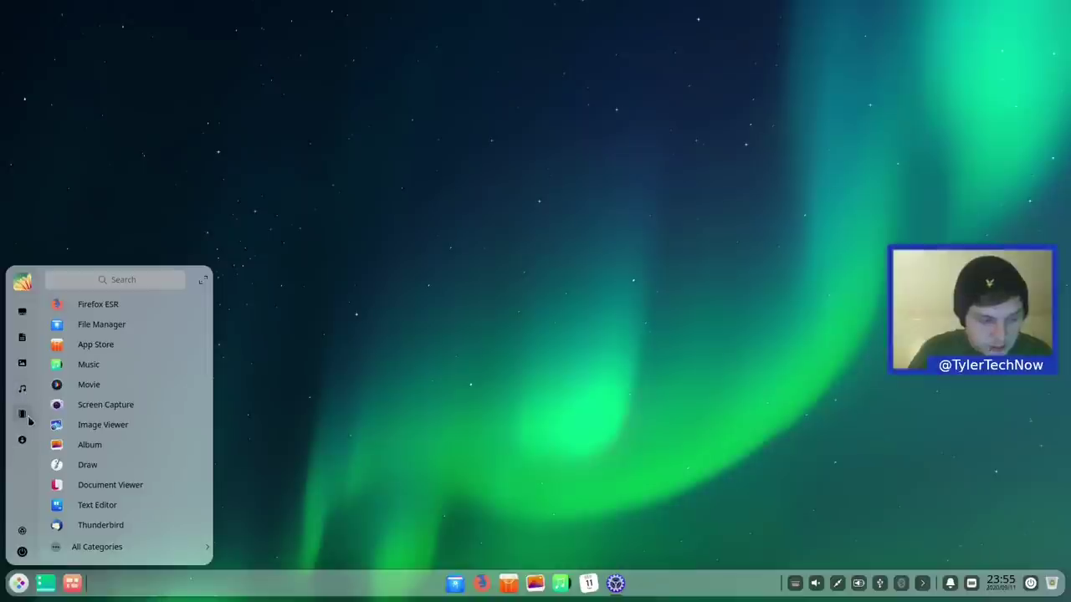
click(22, 533)
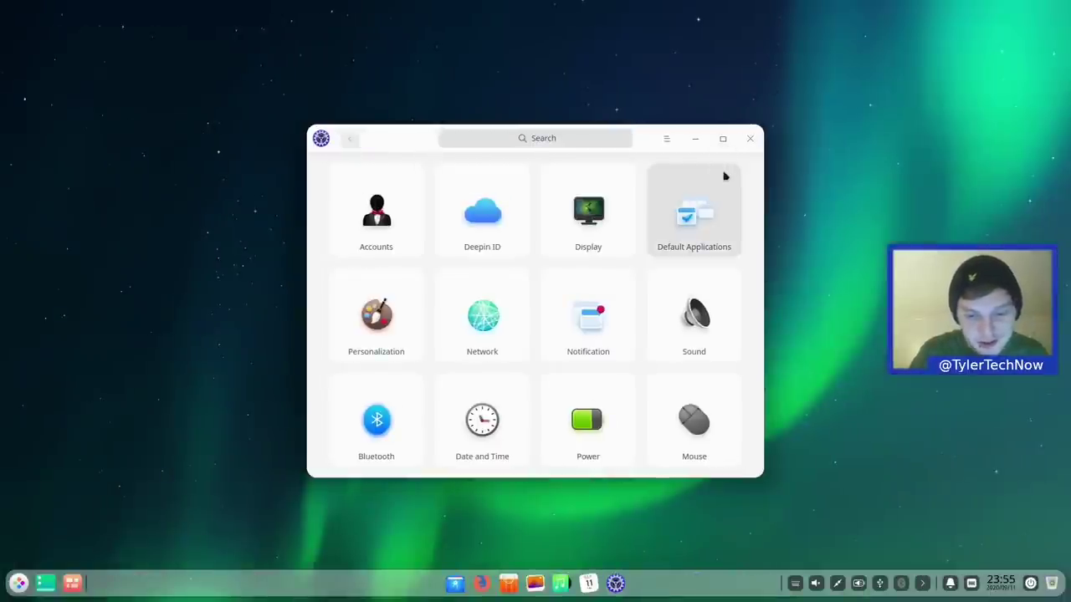
click(749, 140)
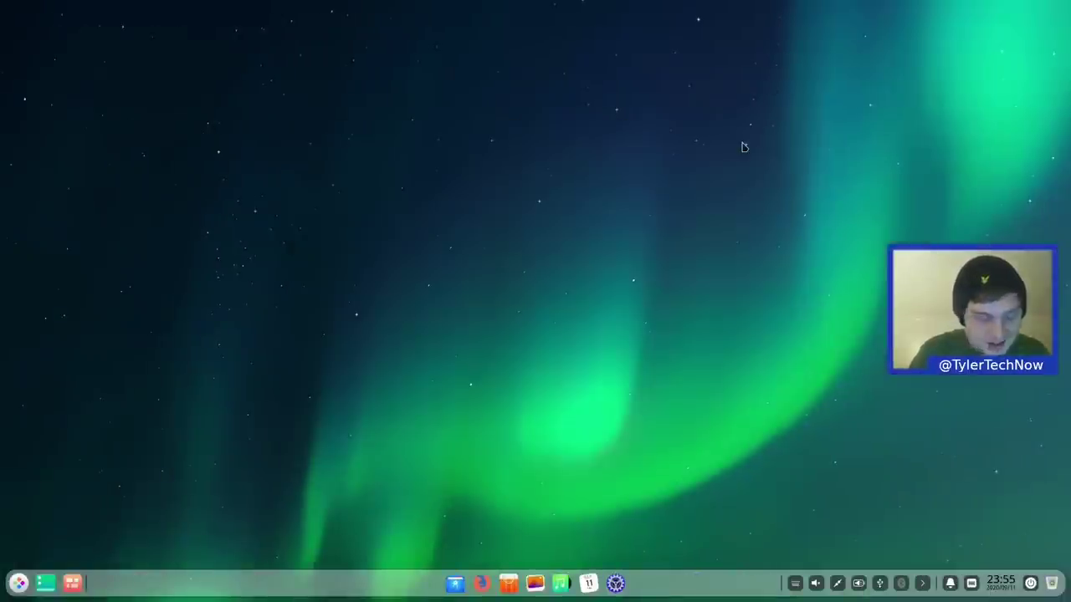
Open the session power options from the launcher, and leave the screen without choosing one.
click(17, 583)
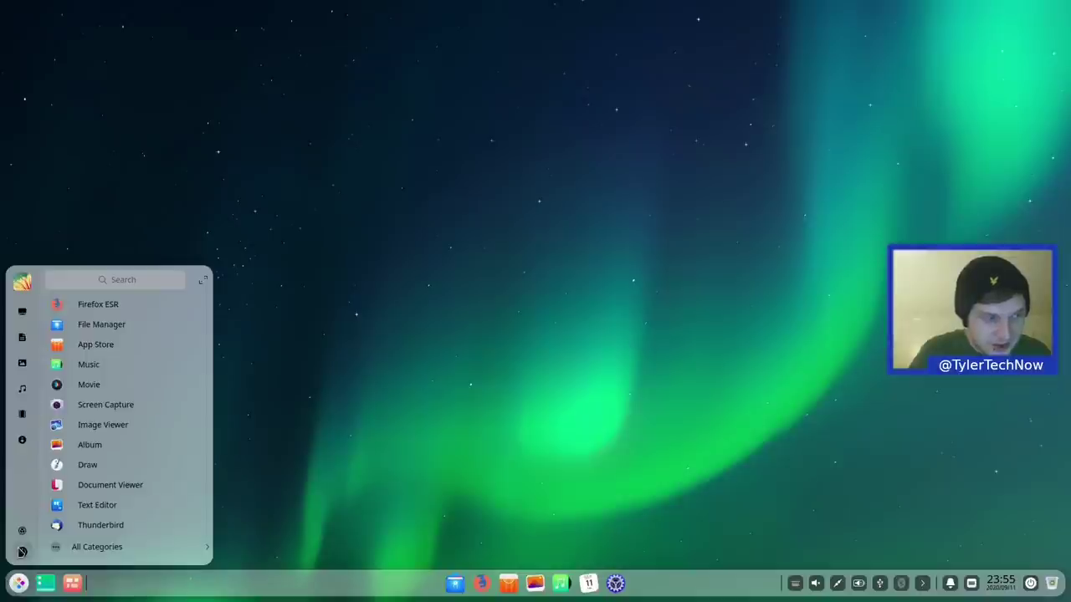
click(21, 552)
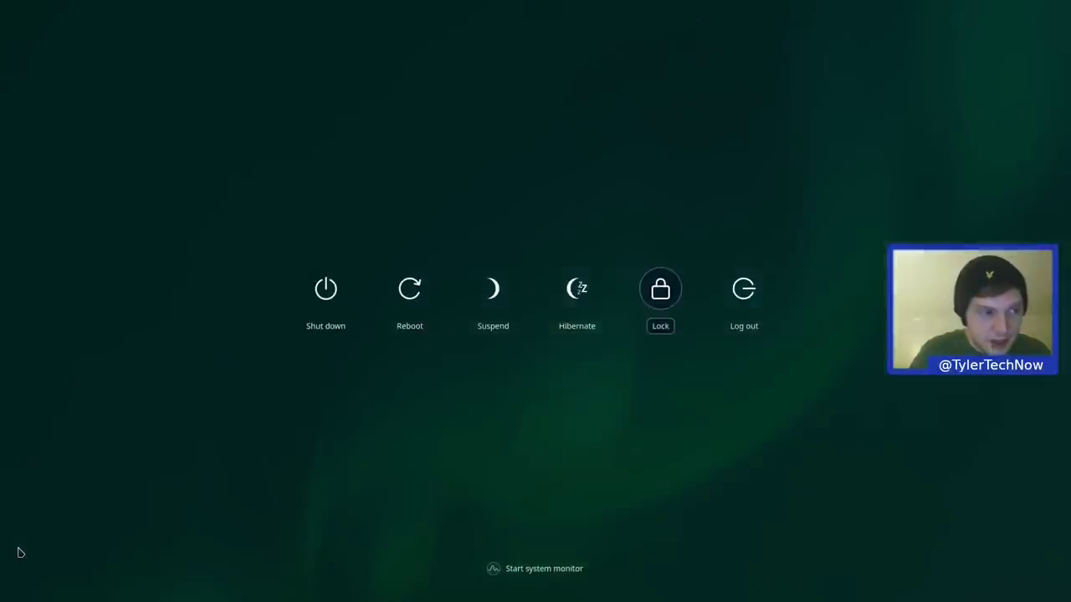
click(672, 447)
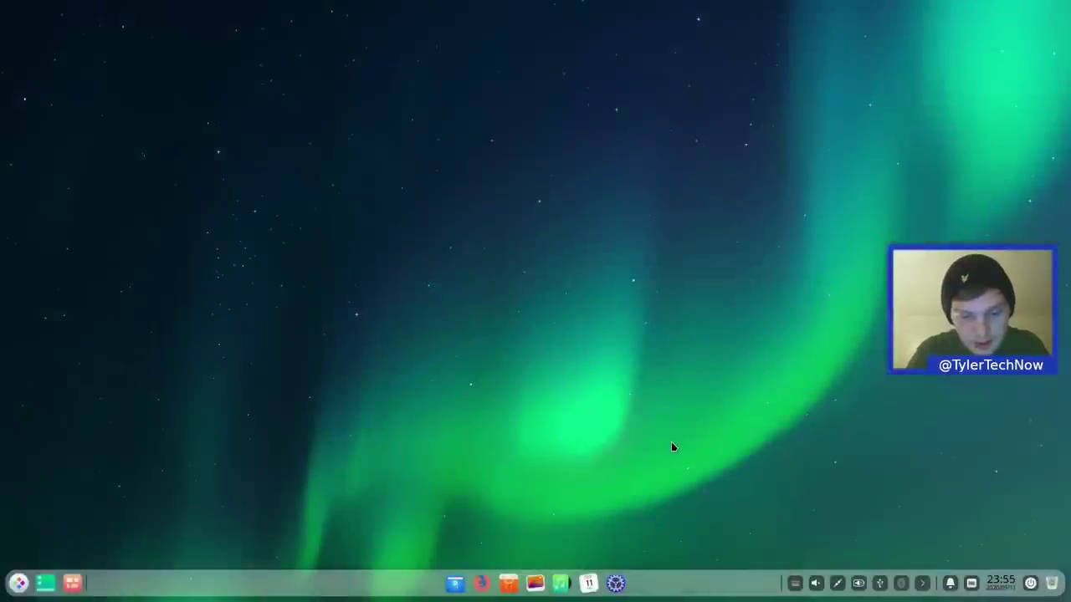
Browse the launcher's application list and search it for "firefox".
click(15, 586)
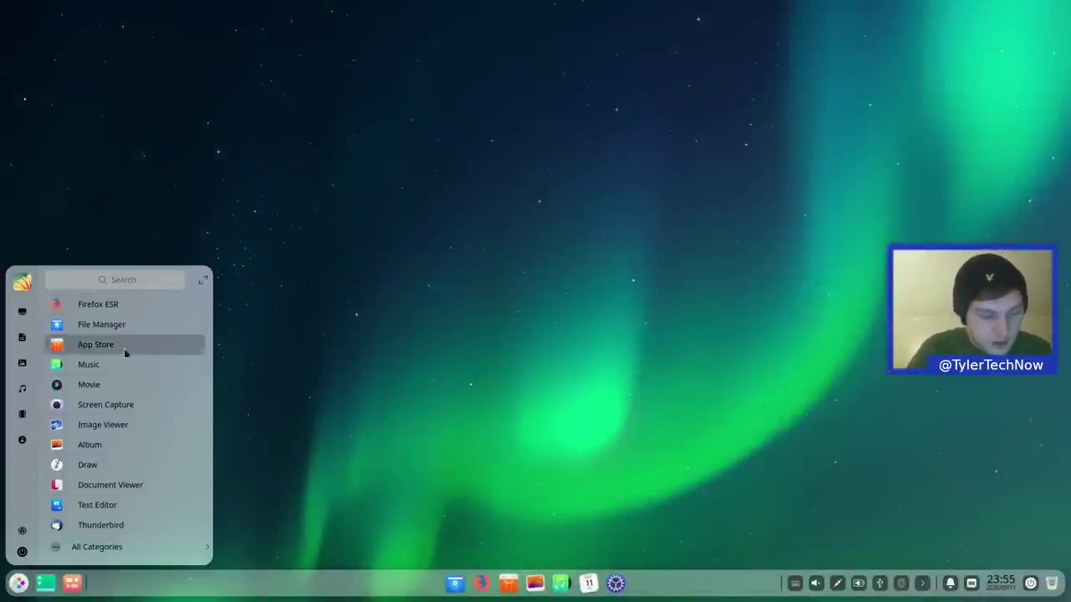
scroll(123, 309, down, 4)
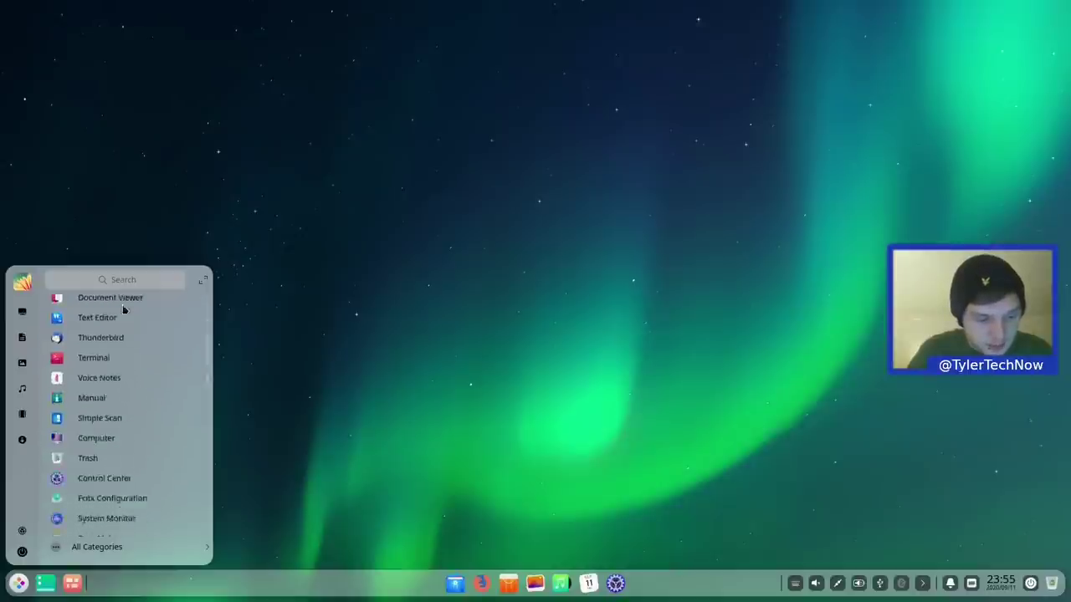
scroll(123, 309, down, 5)
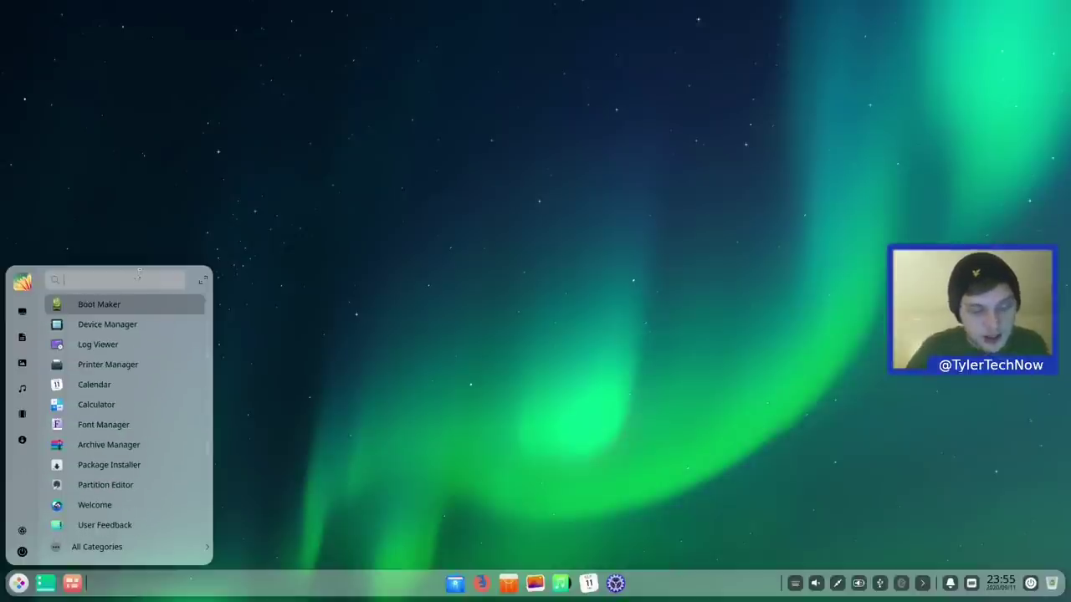
text(firefox)
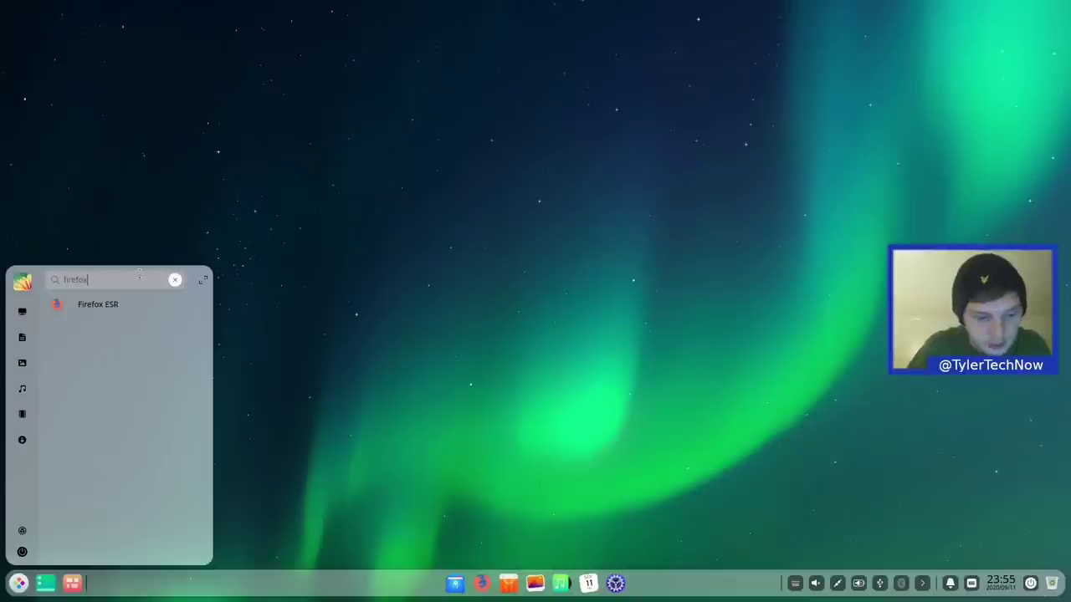
Launch Firefox ESR from the search result, maximize its window, and close it together with both tabs.
key(Return)
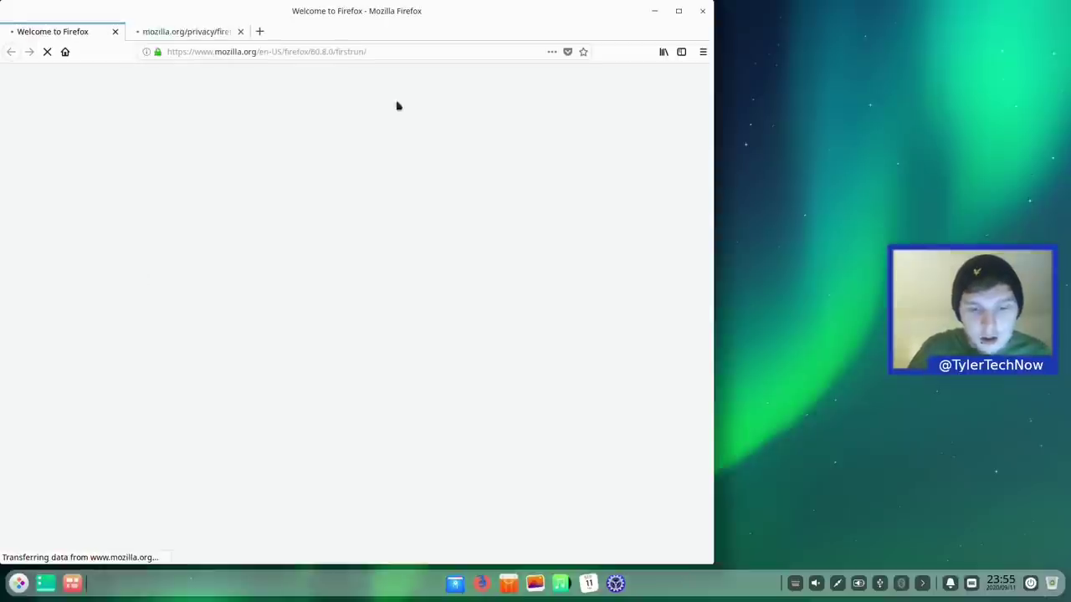
double_click(549, 16)
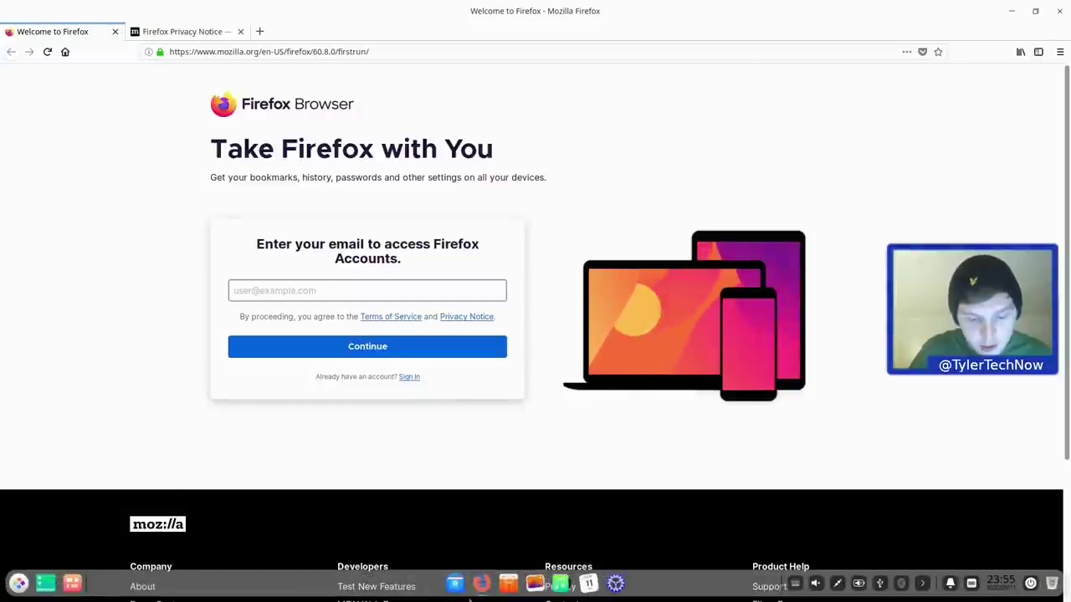
click(1065, 12)
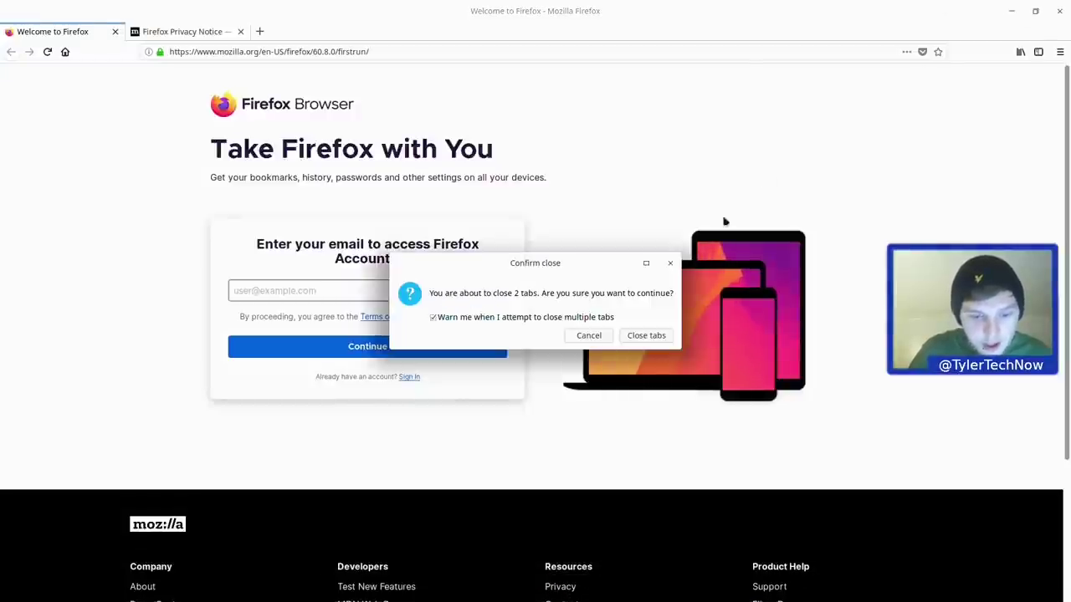
click(646, 335)
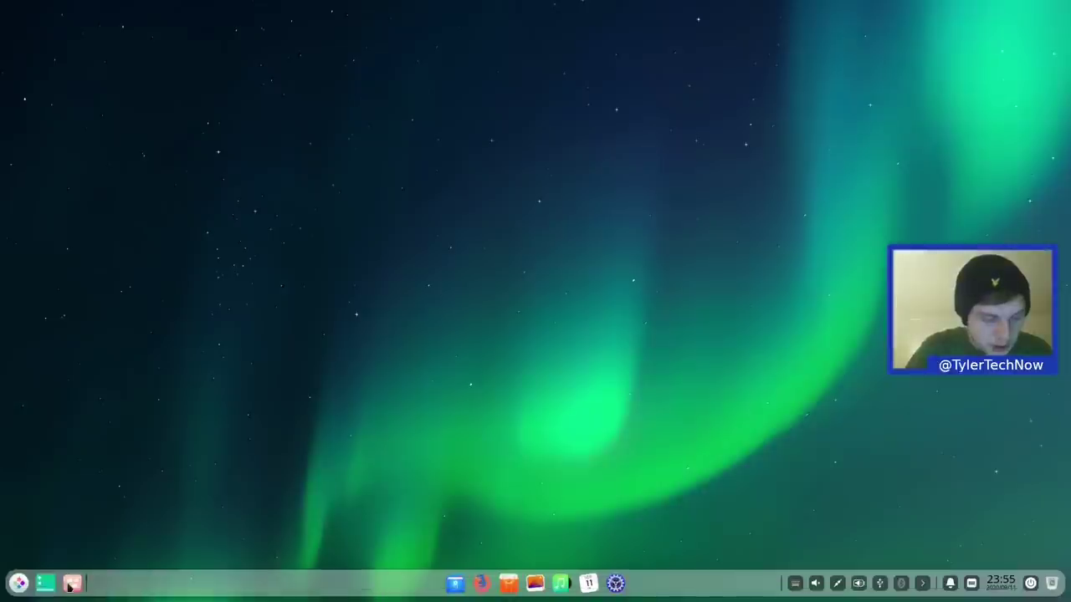
Open the launcher's list of all categories and view the applications in Music.
click(18, 583)
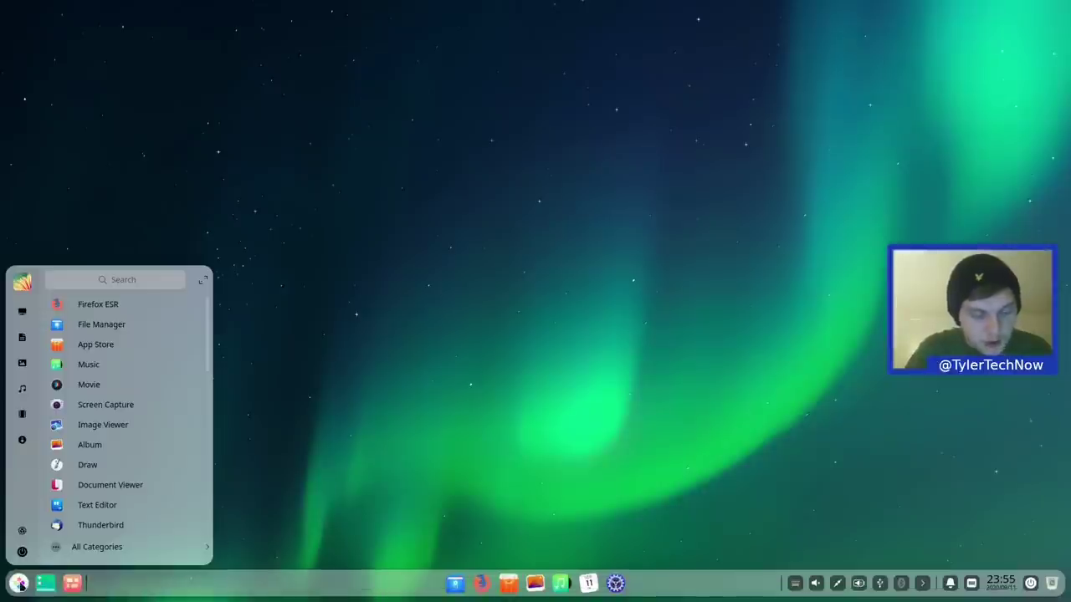
click(94, 548)
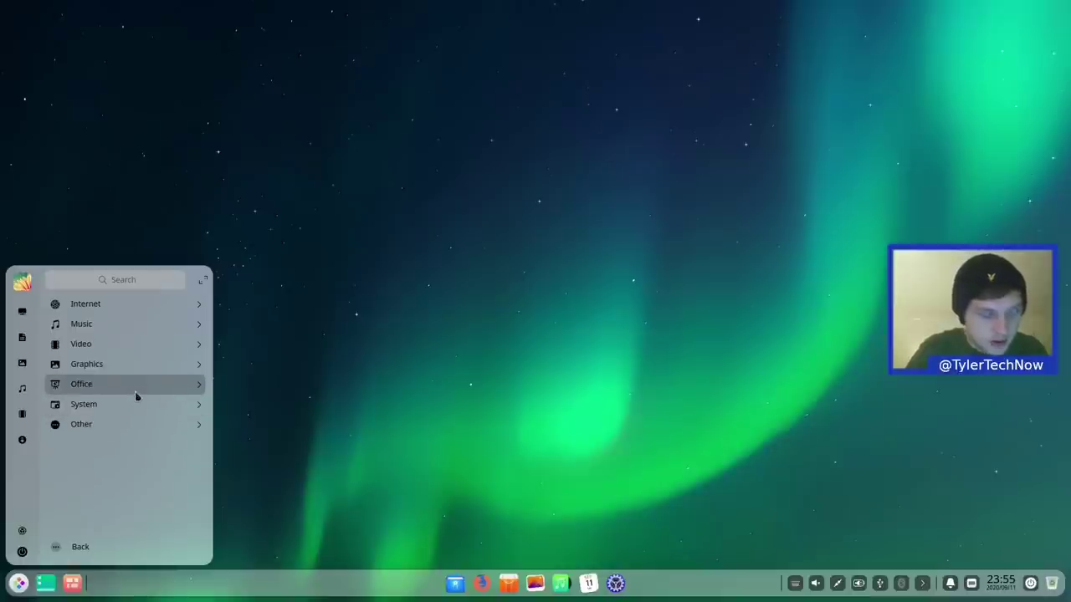
click(139, 330)
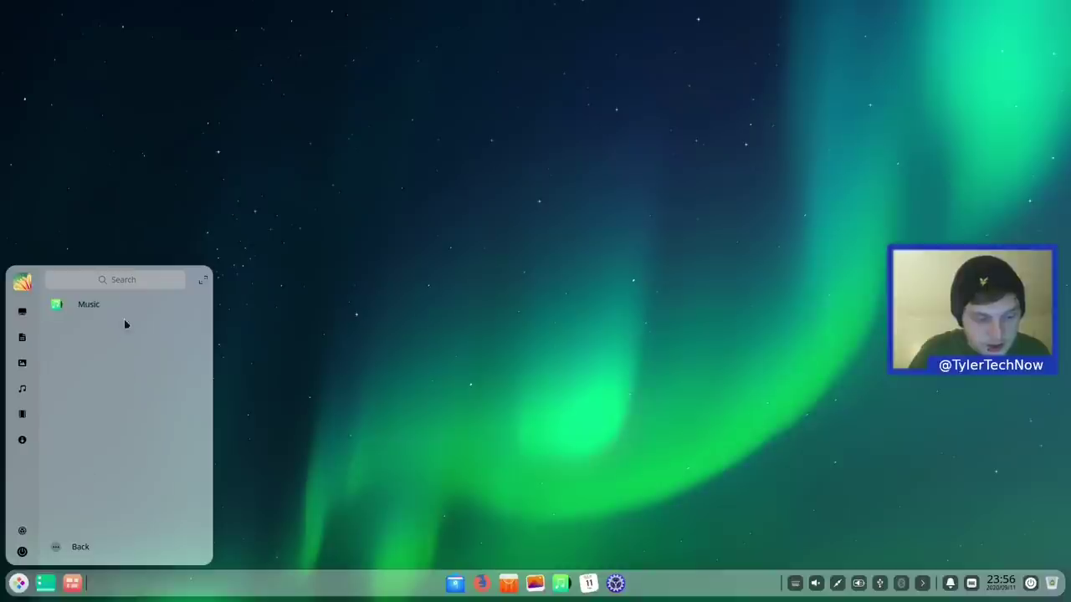
Switch the launcher to full screen with category grouping, and browse its categories from Internet through Others and back to Graphics.
click(209, 282)
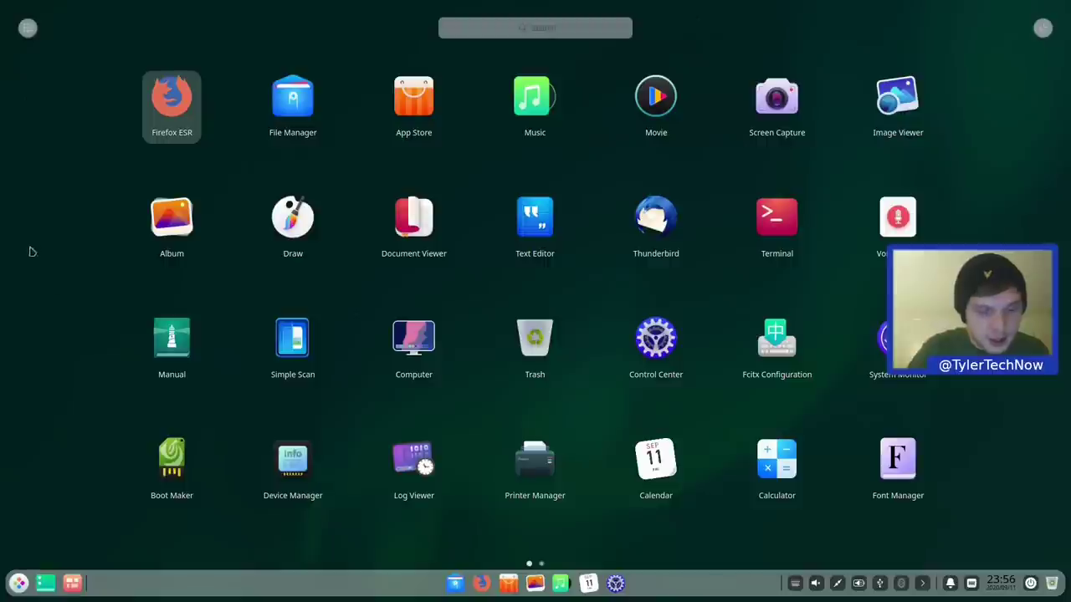
click(28, 29)
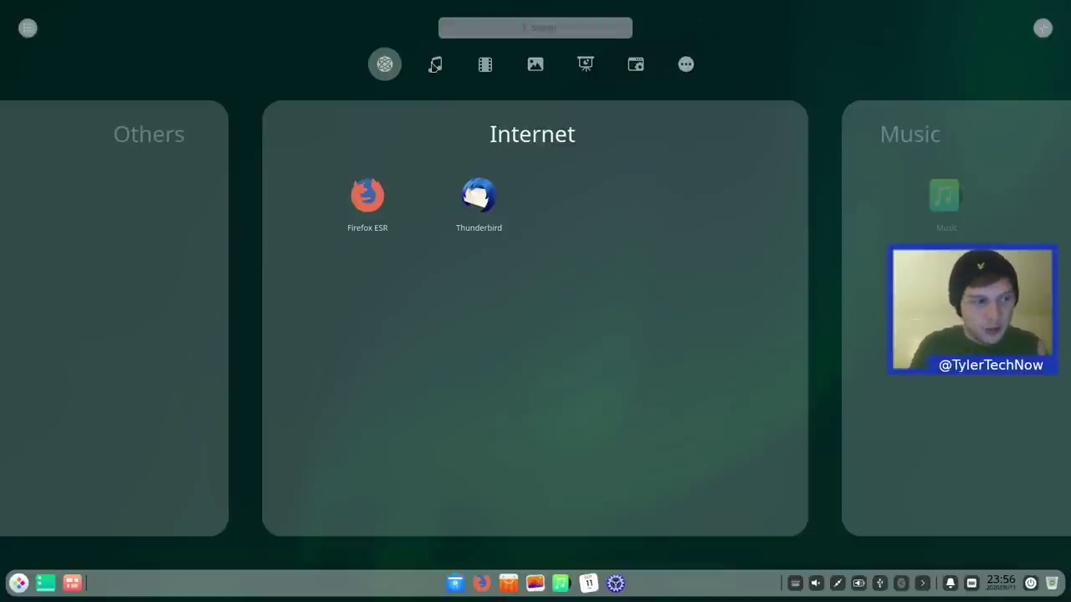
click(435, 67)
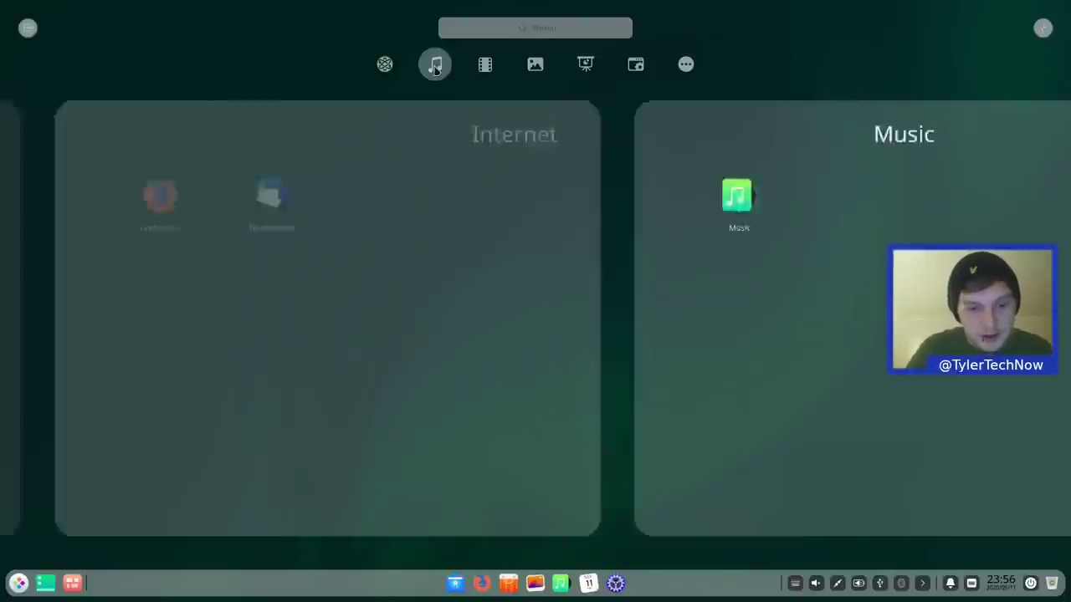
click(485, 67)
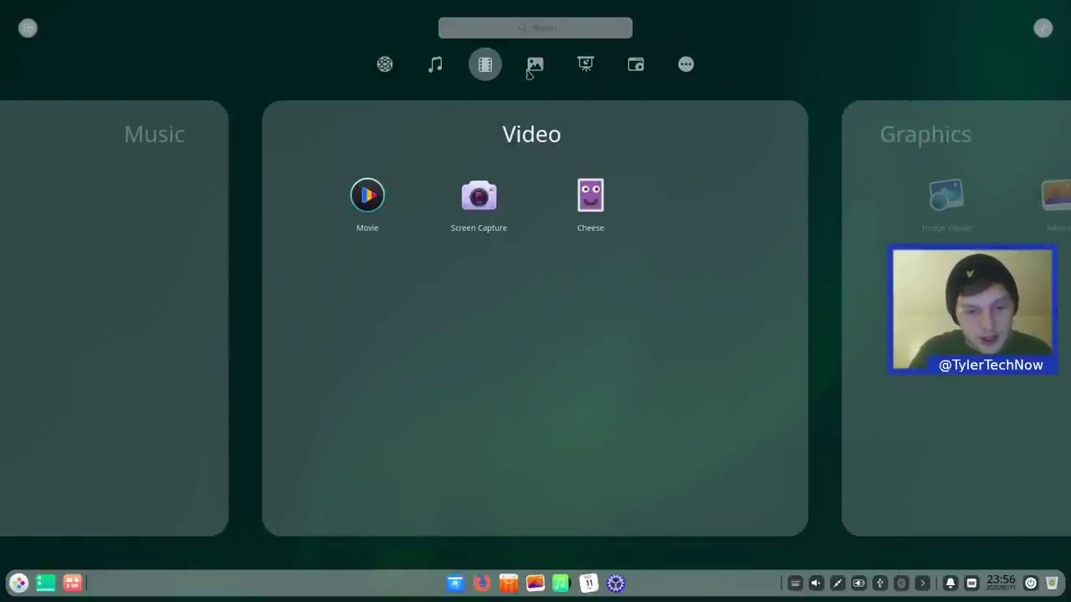
click(536, 72)
click(586, 69)
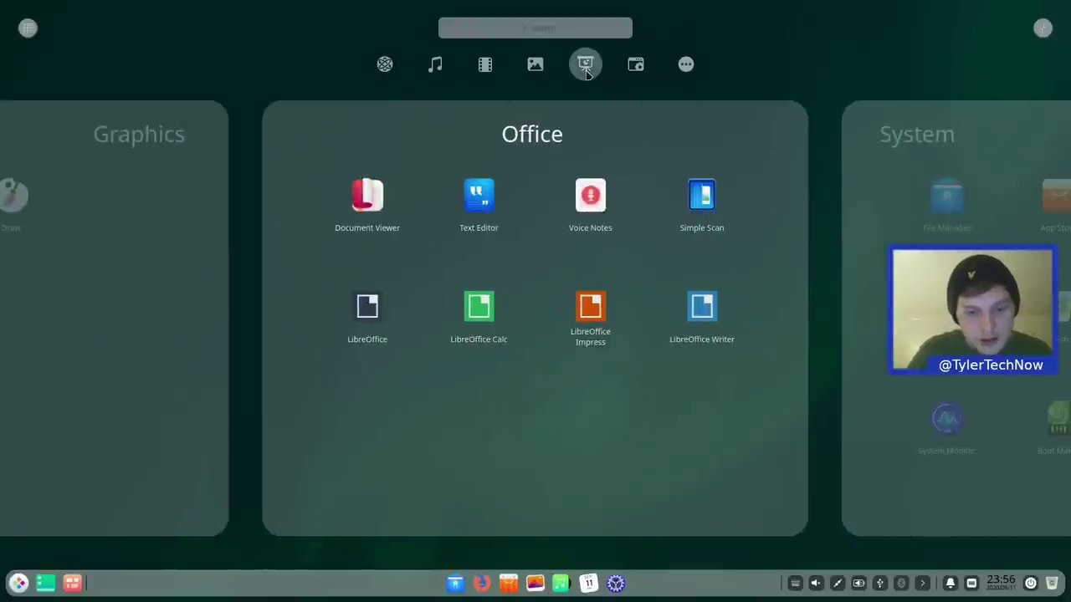
click(638, 72)
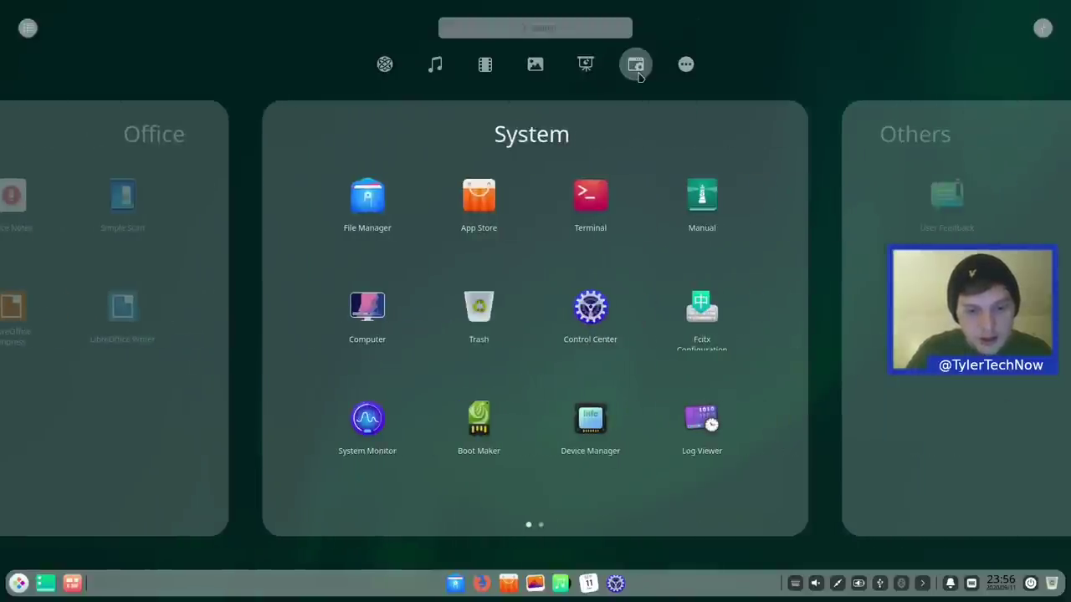
click(687, 66)
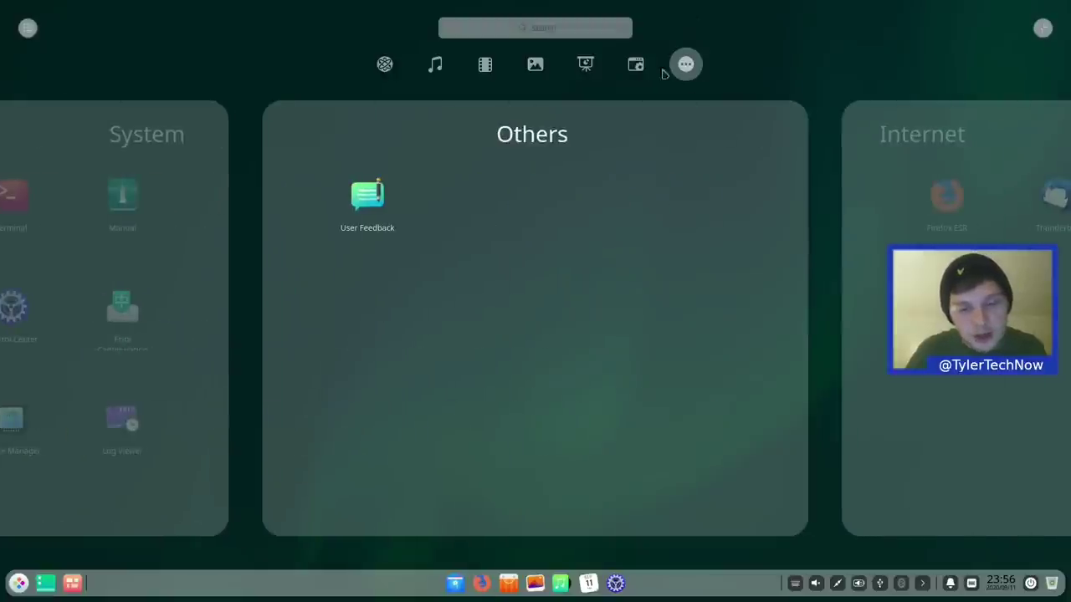
click(538, 70)
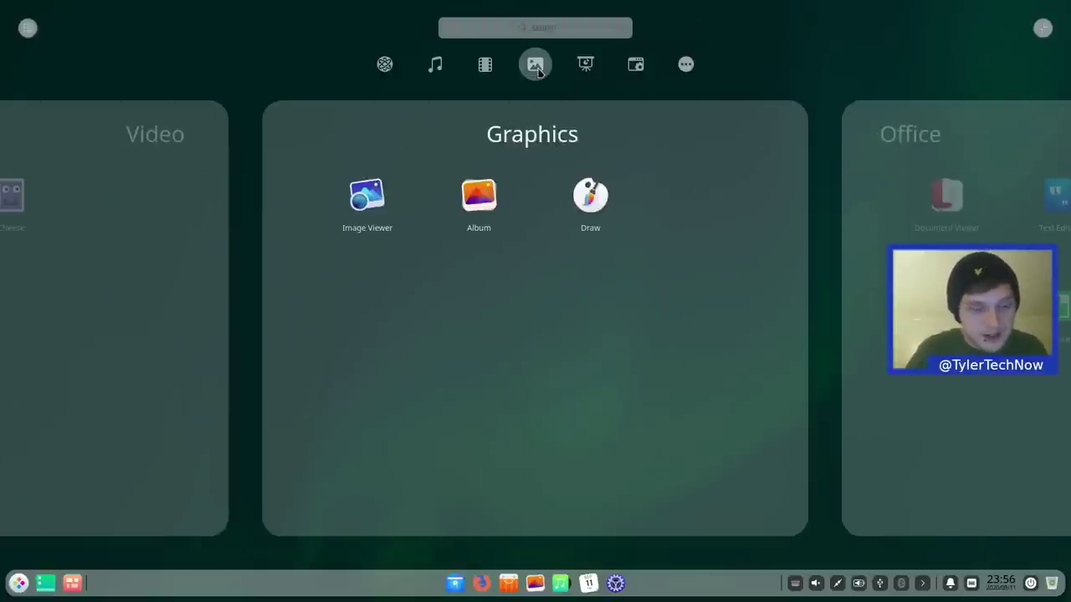
drag(370, 224, 962, 285)
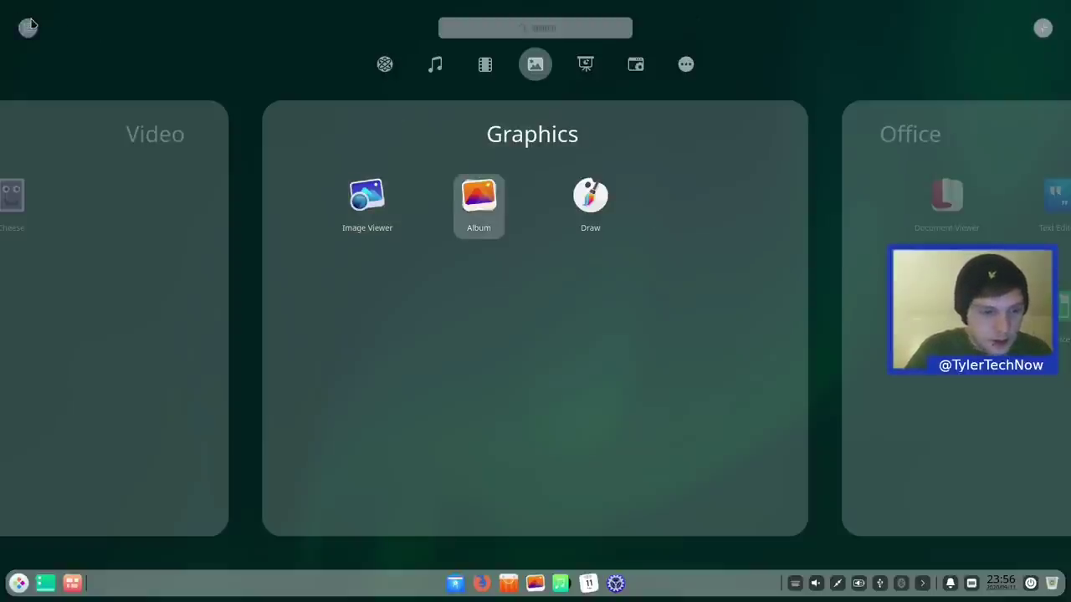
Return the full-screen launcher to the ungrouped application grid, look through both pages, and leave the launcher.
click(25, 25)
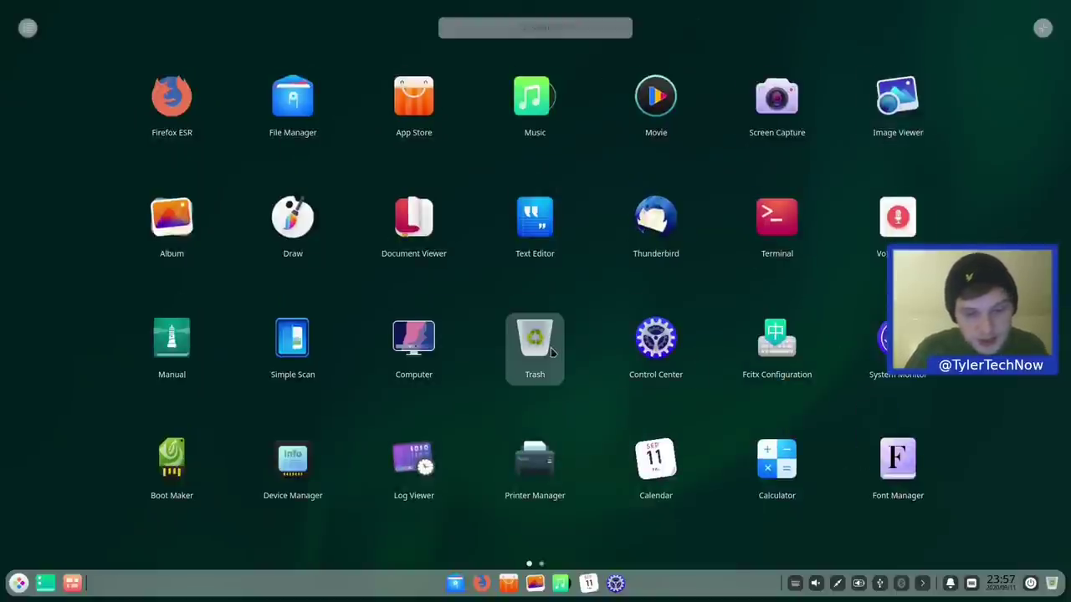
scroll(552, 352, down, 1)
scroll(551, 352, up, 1)
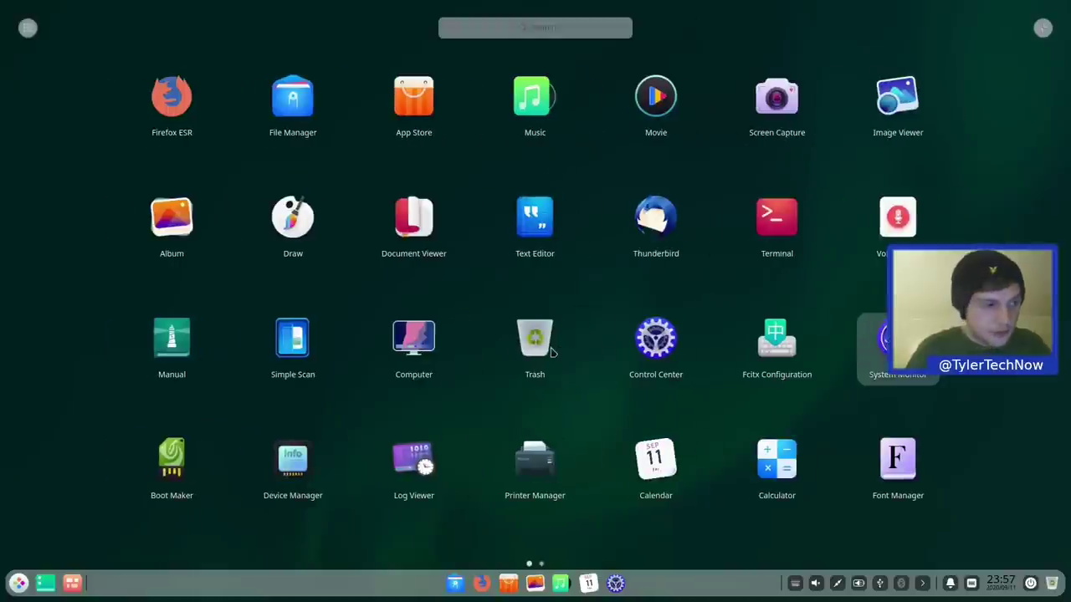
scroll(551, 352, down, 1)
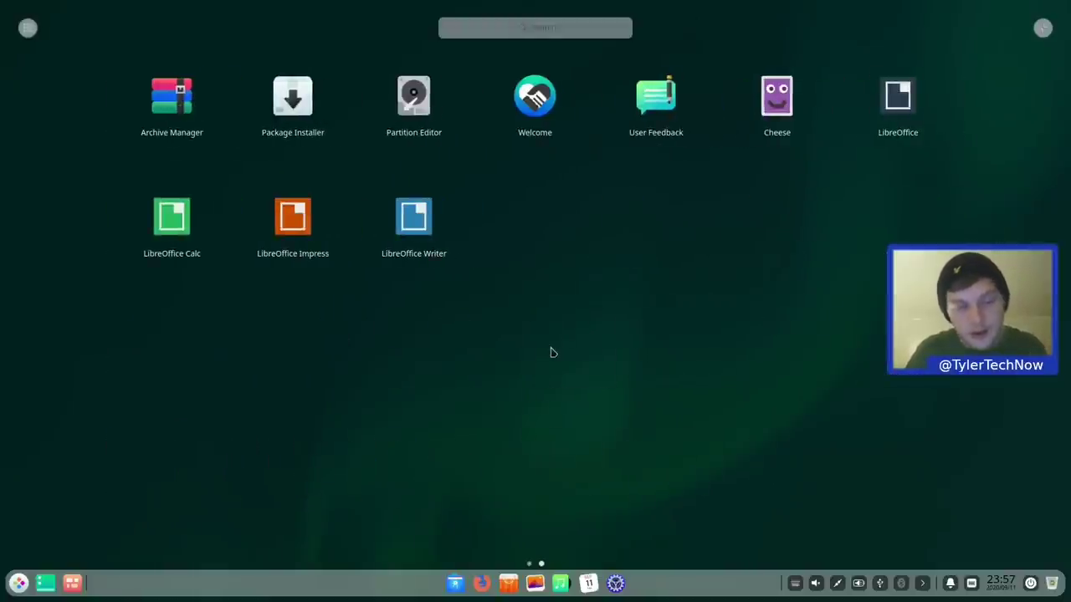
scroll(552, 352, up, 1)
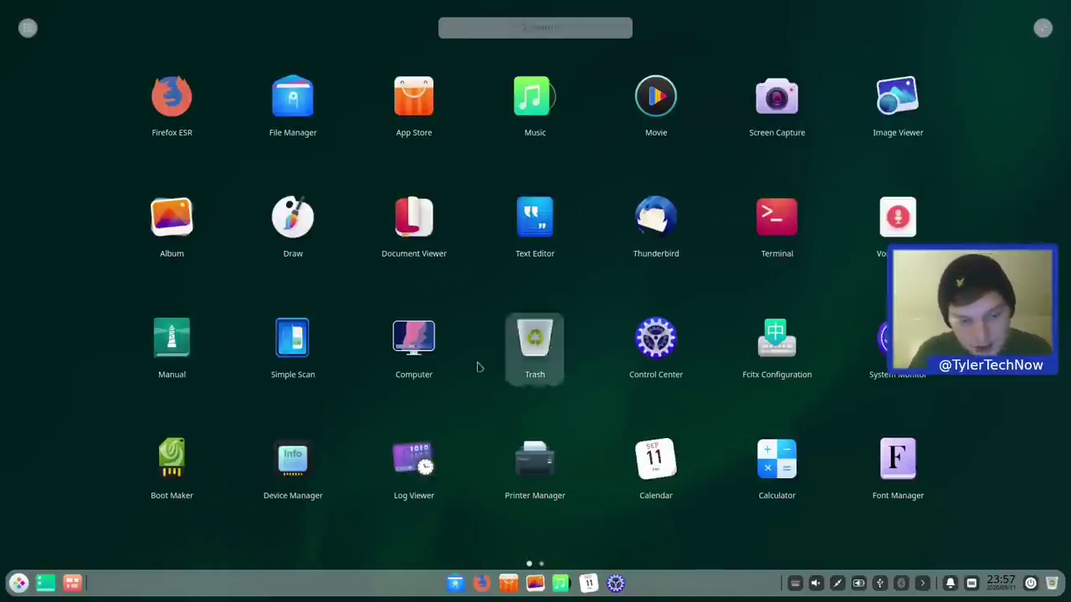
click(24, 43)
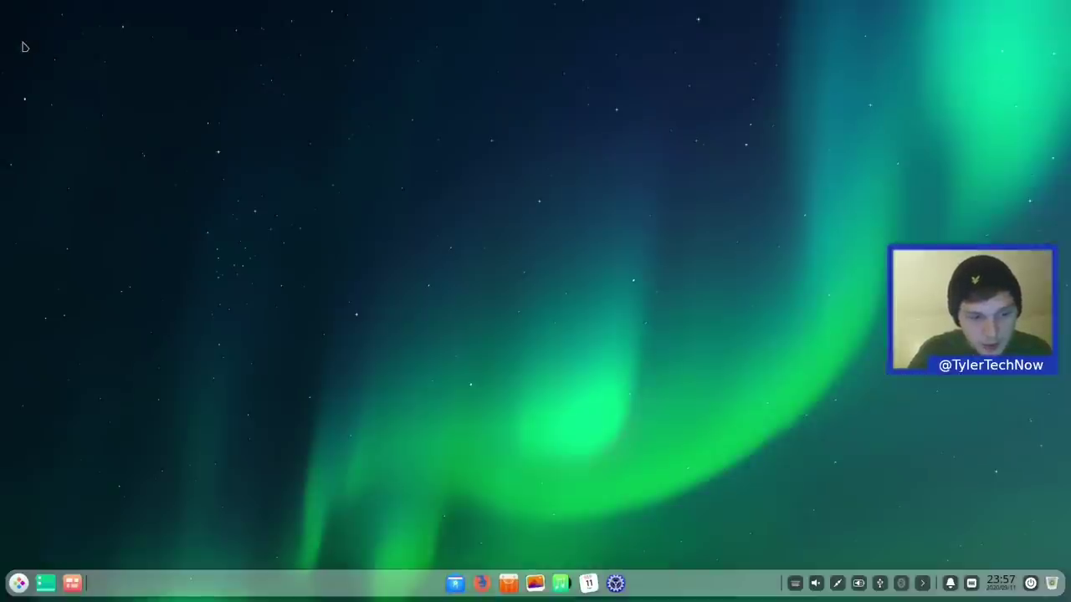
Reopen the launcher grouped by category and examine the applications in Internet, Music, Video, Graphics and Office.
click(18, 583)
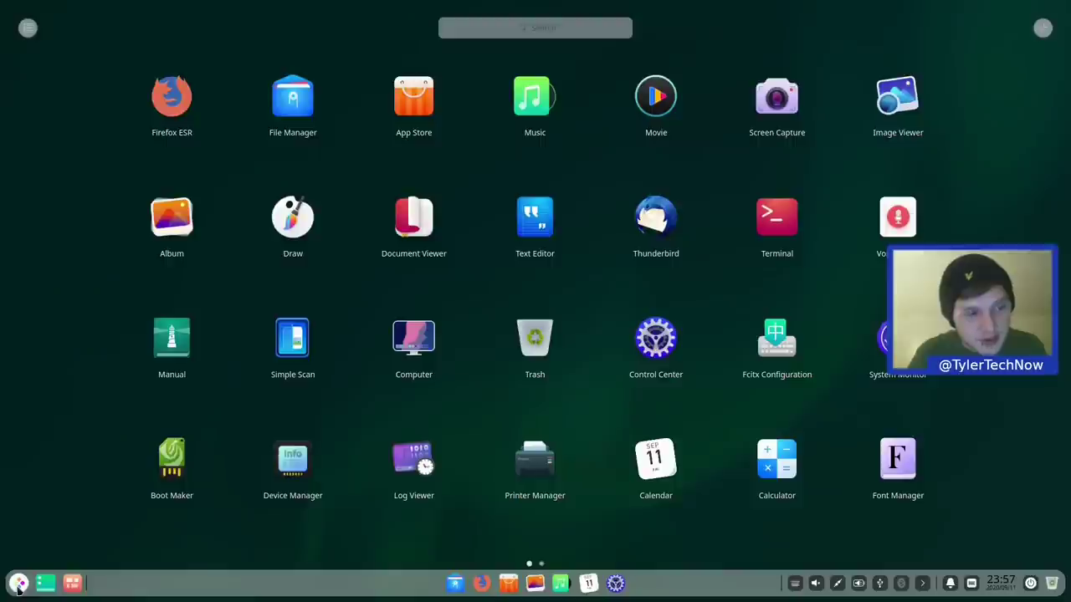
click(26, 37)
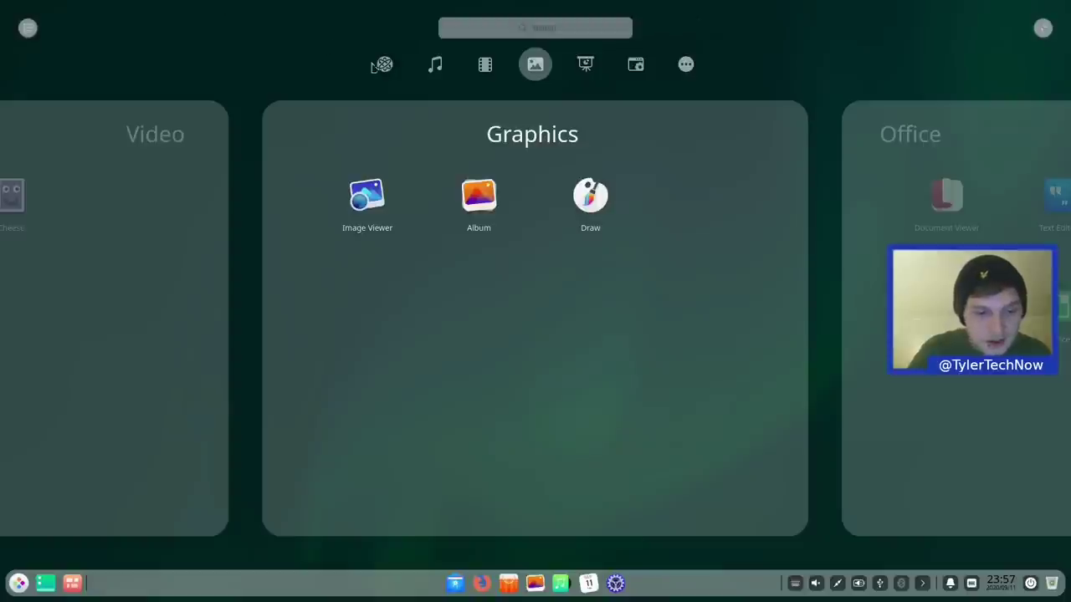
click(383, 65)
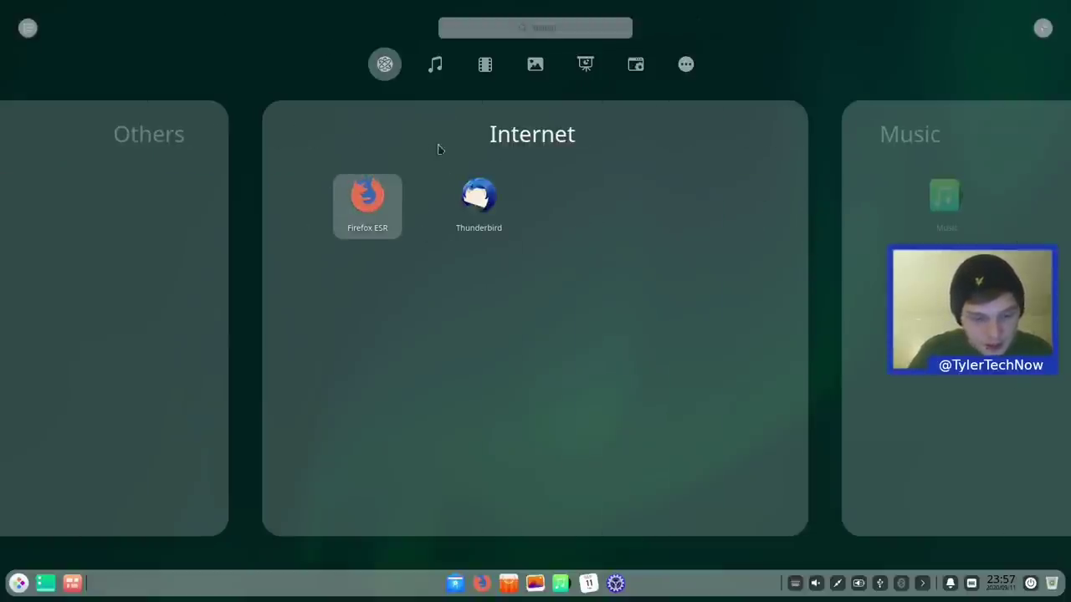
click(437, 66)
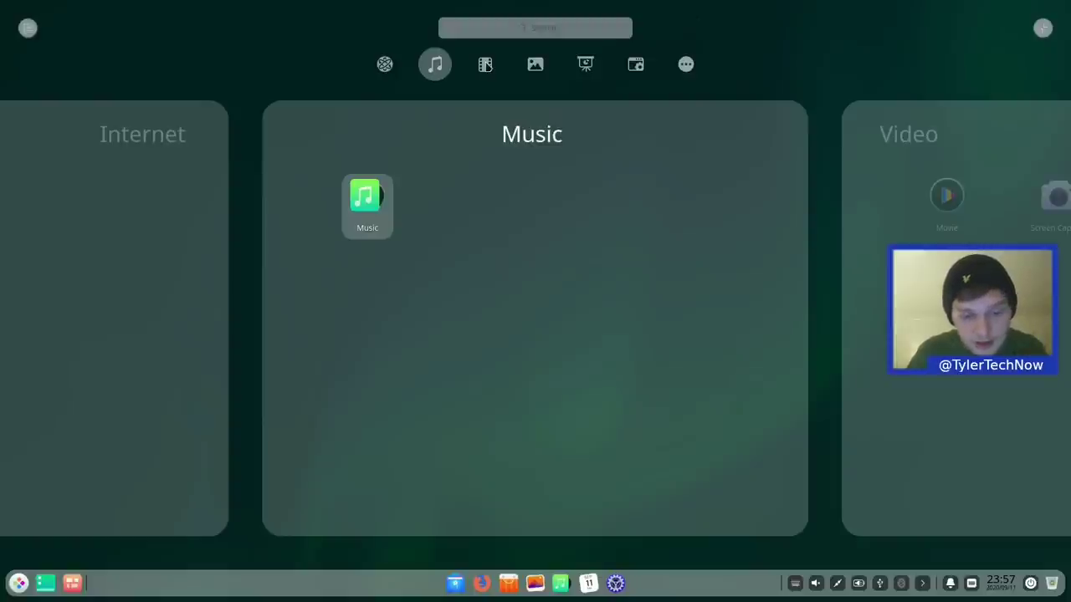
click(485, 64)
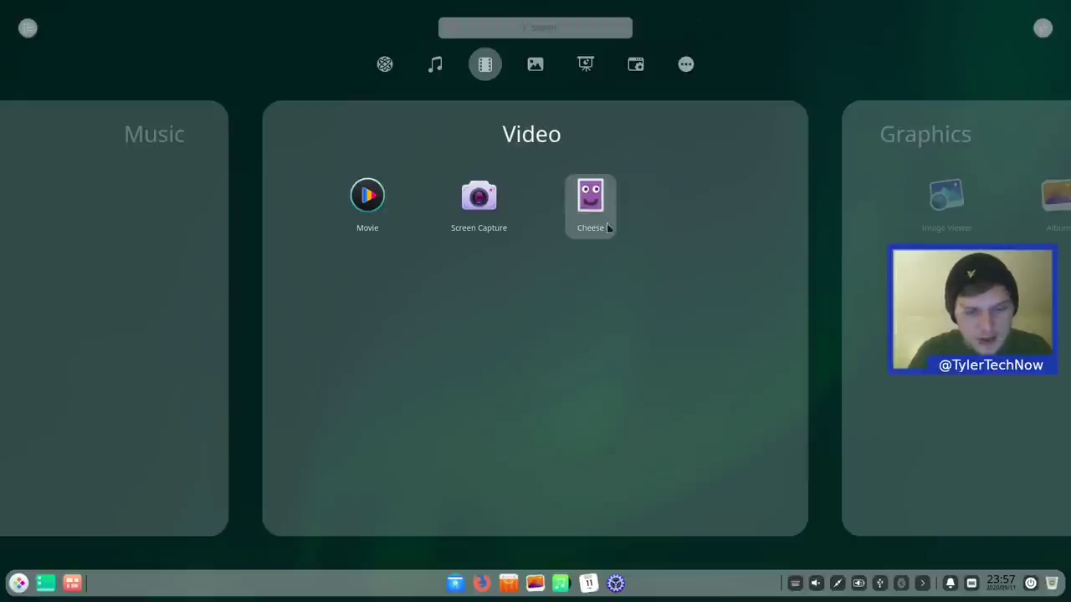
click(533, 67)
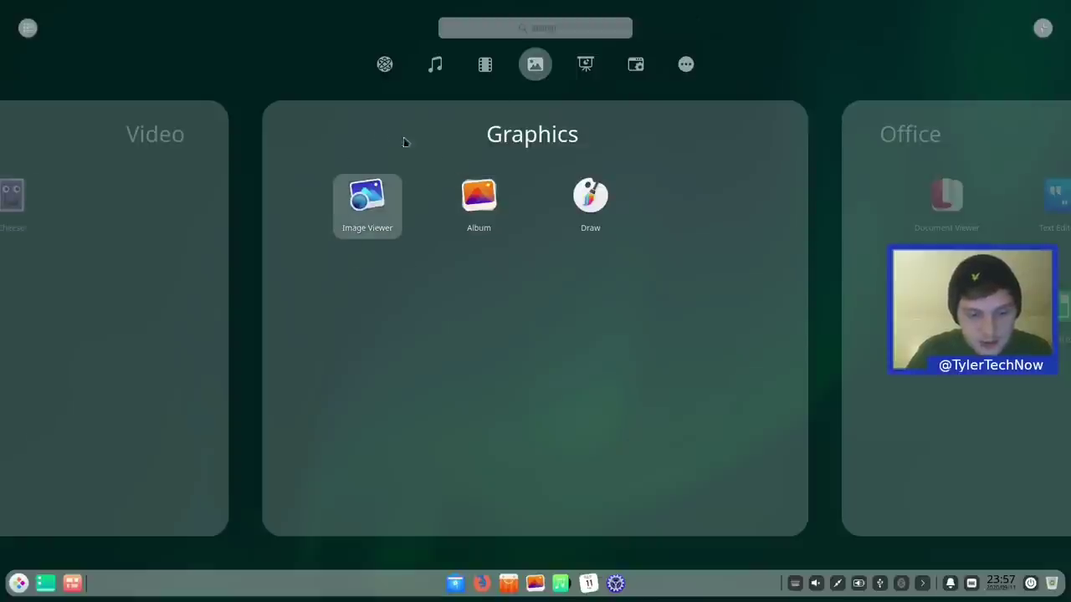
click(585, 67)
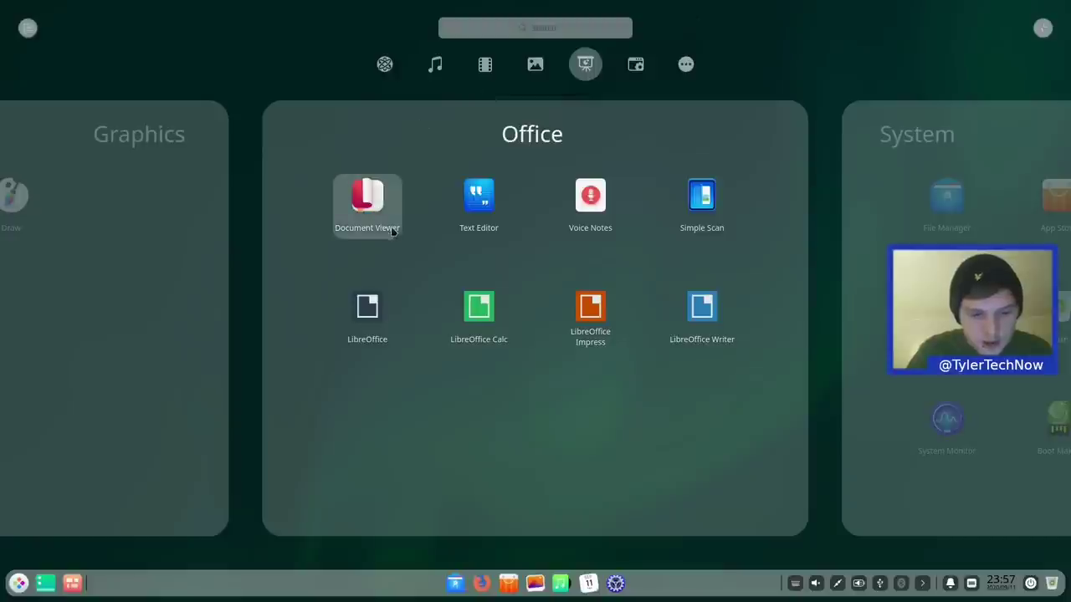
Launch the Text Editor from the Office category, enter "kgkdjg;dkgkdgj", and view its theme options without changing them.
click(477, 200)
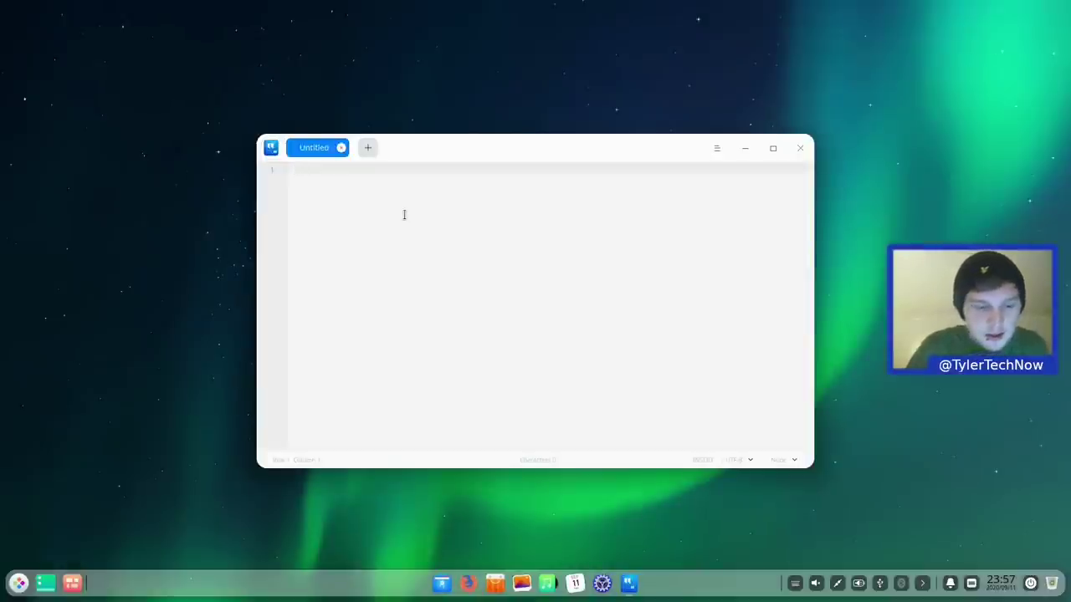
text(kgkdjg;dkgkdgj)
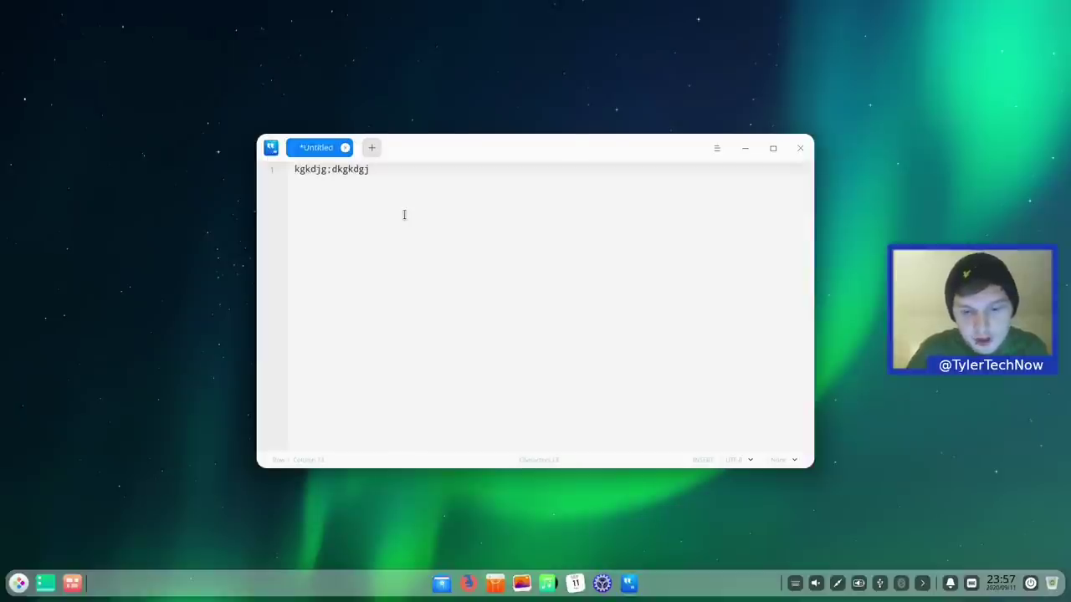
click(717, 148)
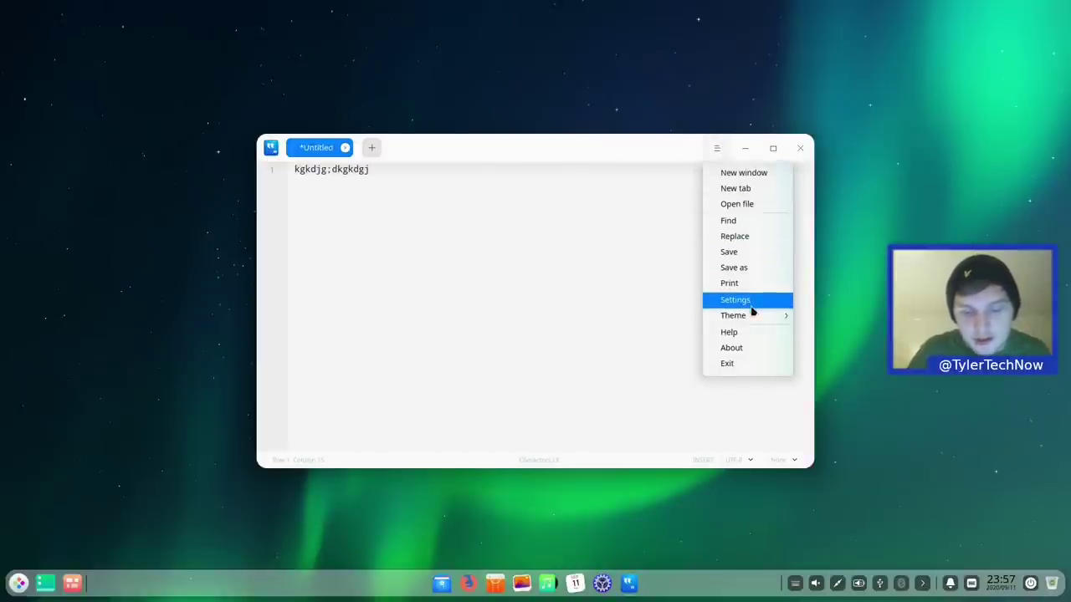
mouse_move(753, 315)
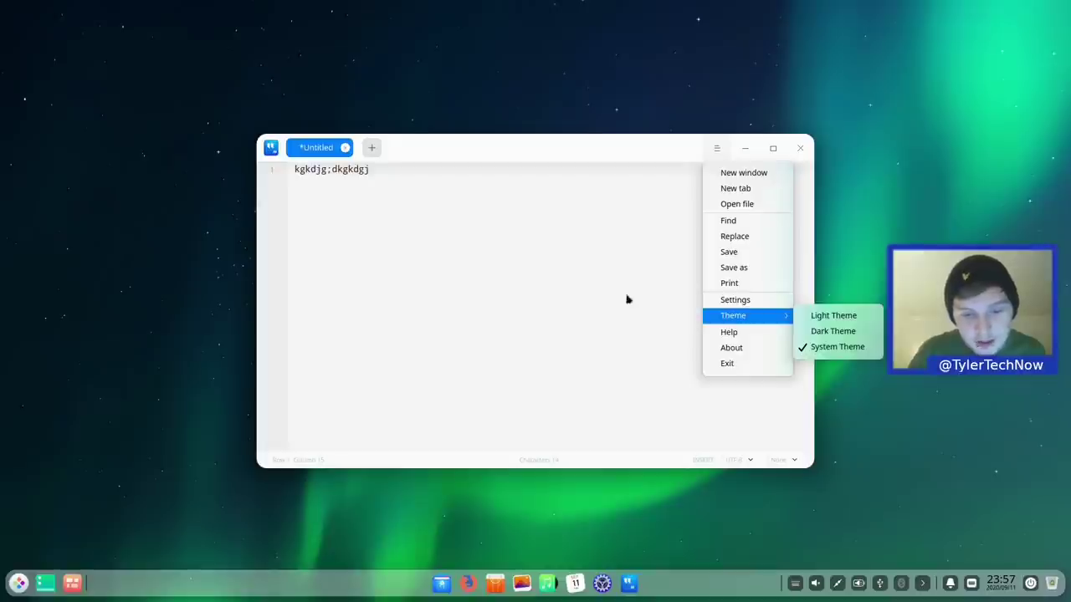
click(600, 289)
Add a second blank document tab and close the Text Editor window.
click(370, 148)
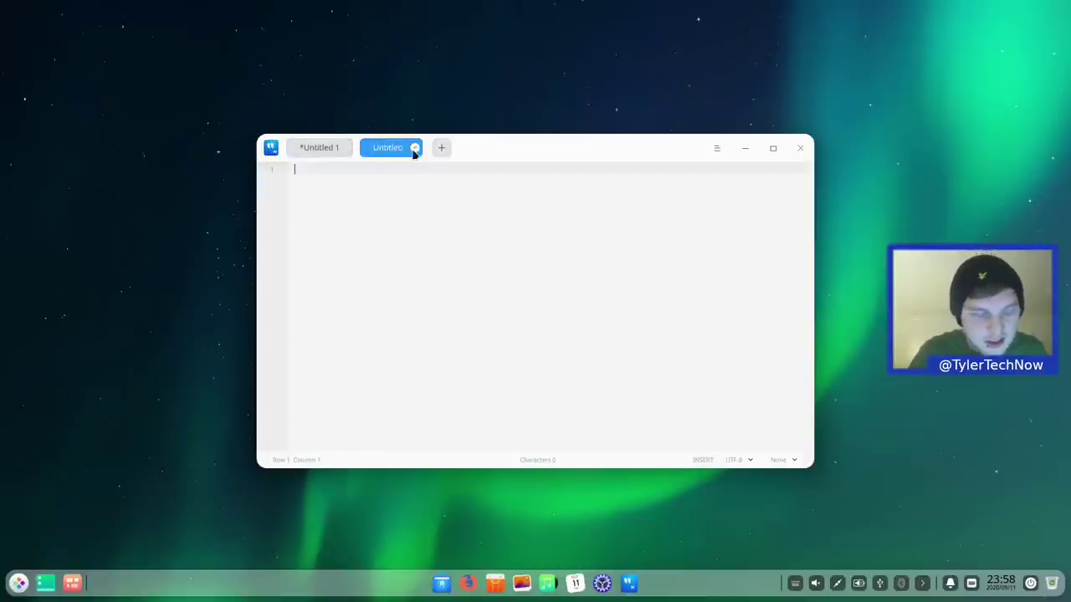
click(802, 149)
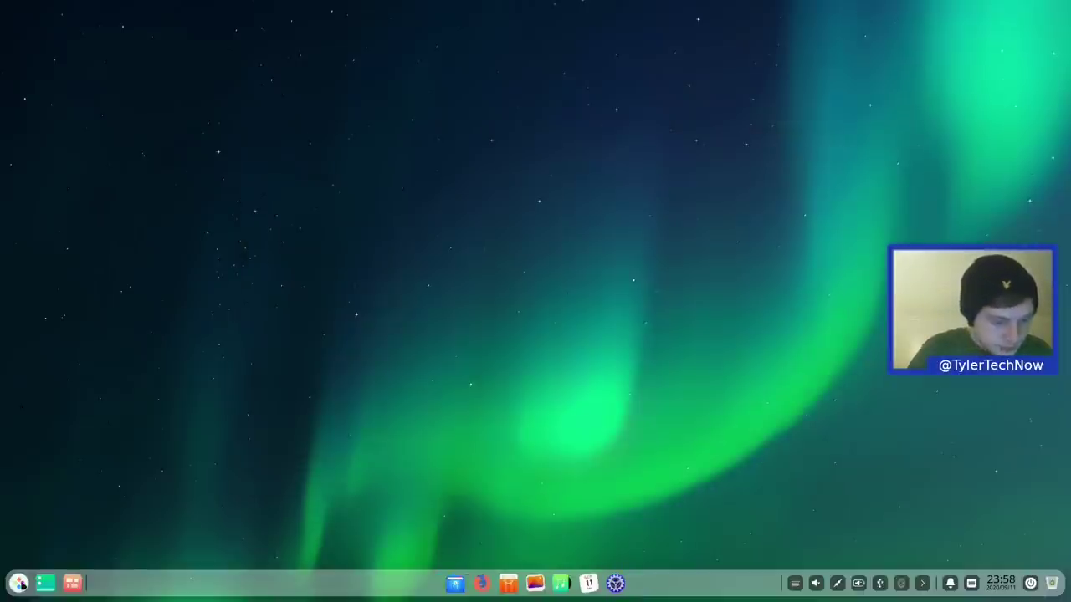
Launch LibreOffice Writer from the launcher's Office category and show the About LibreOffice information.
click(18, 583)
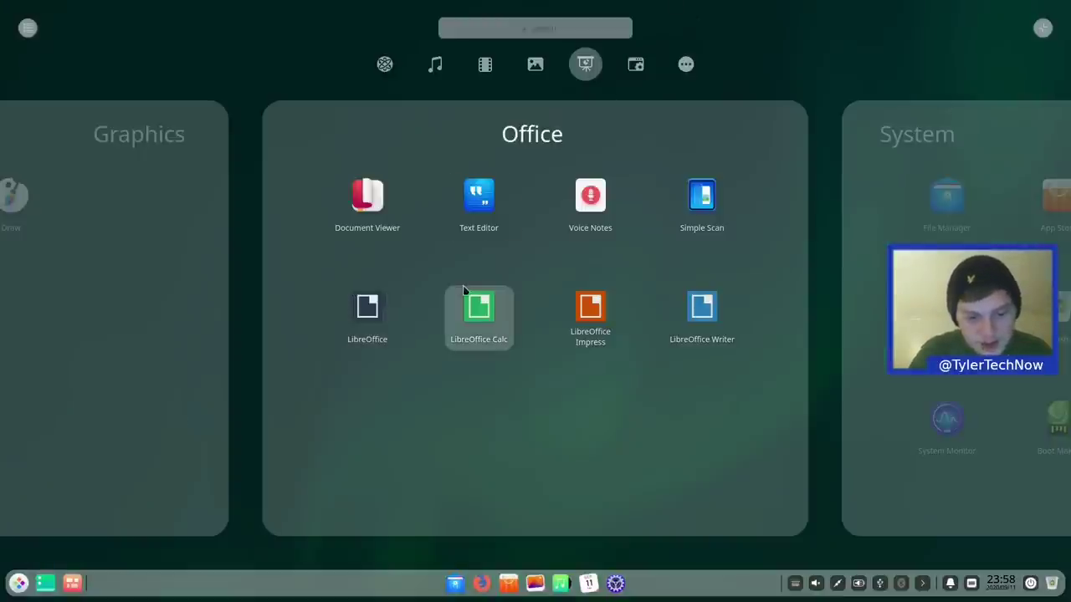
click(701, 313)
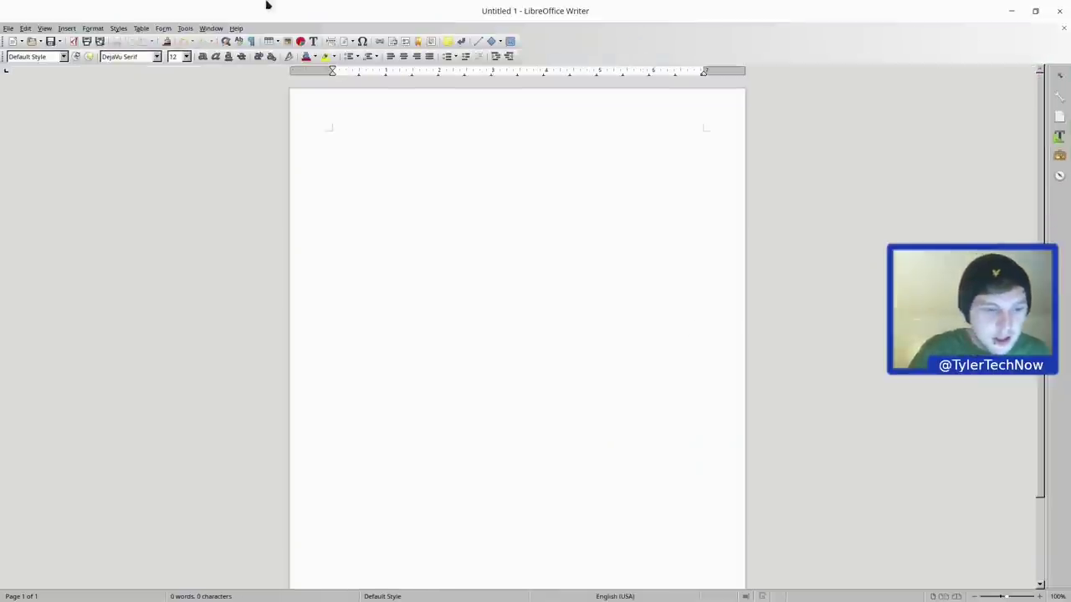
click(236, 29)
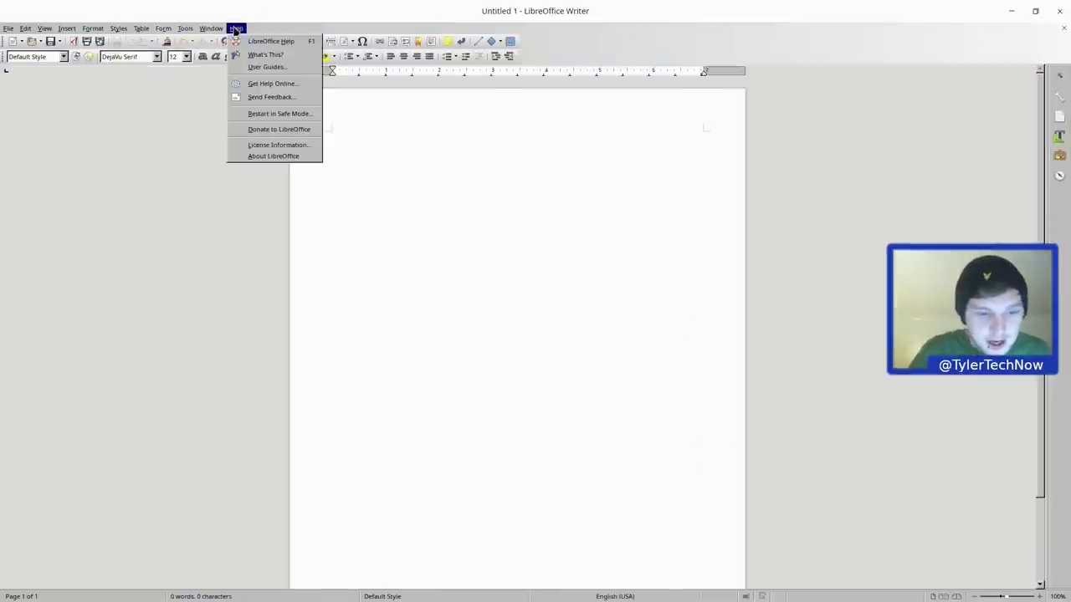
click(271, 158)
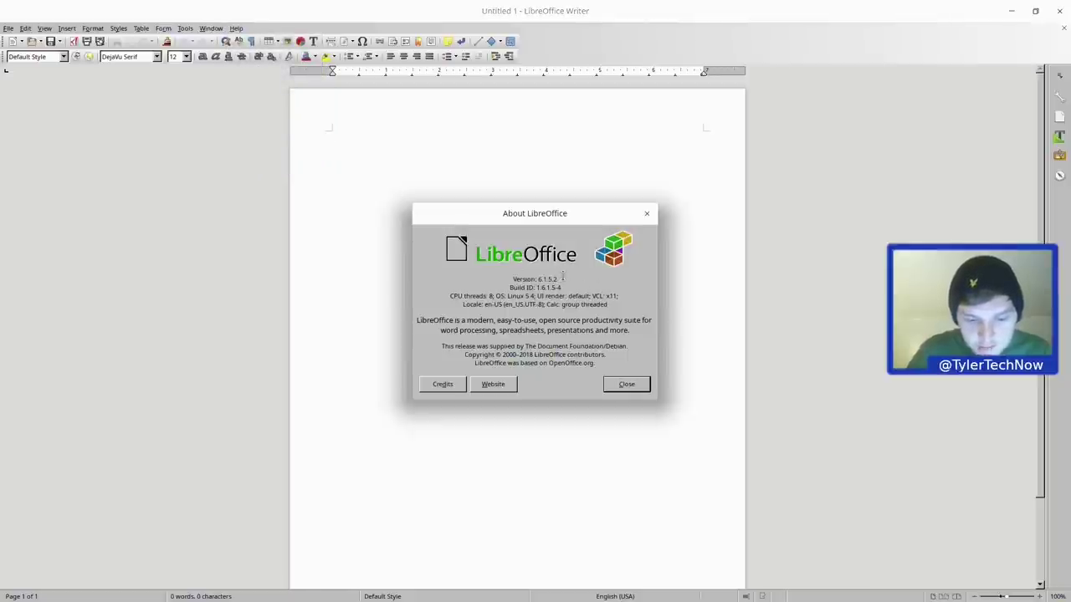
Highlight the LibreOffice version number, dismiss the About information and close Writer.
drag(561, 279, 538, 279)
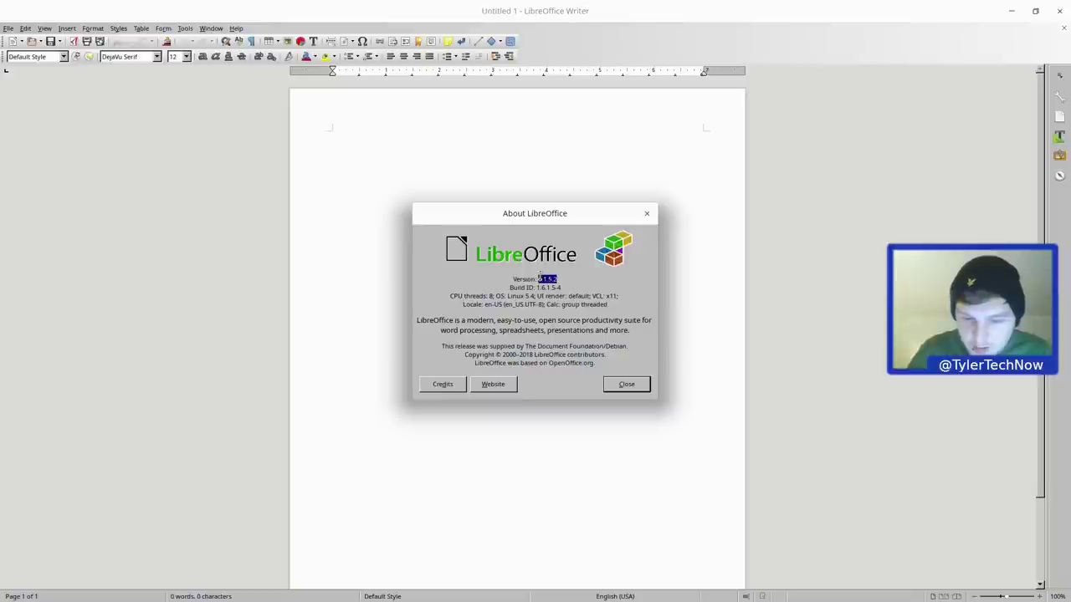
click(627, 385)
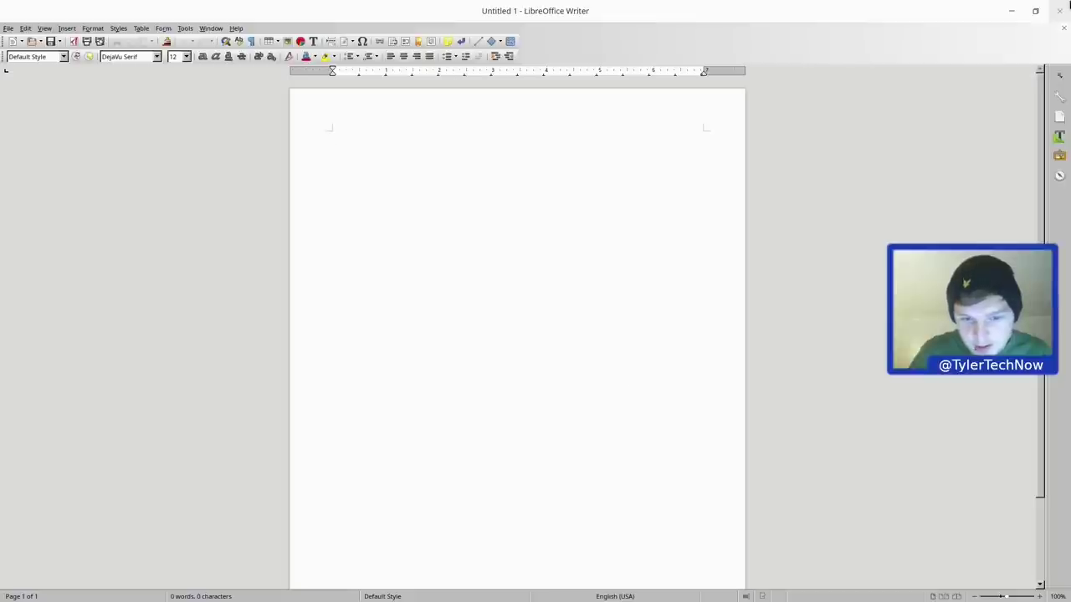
click(1063, 8)
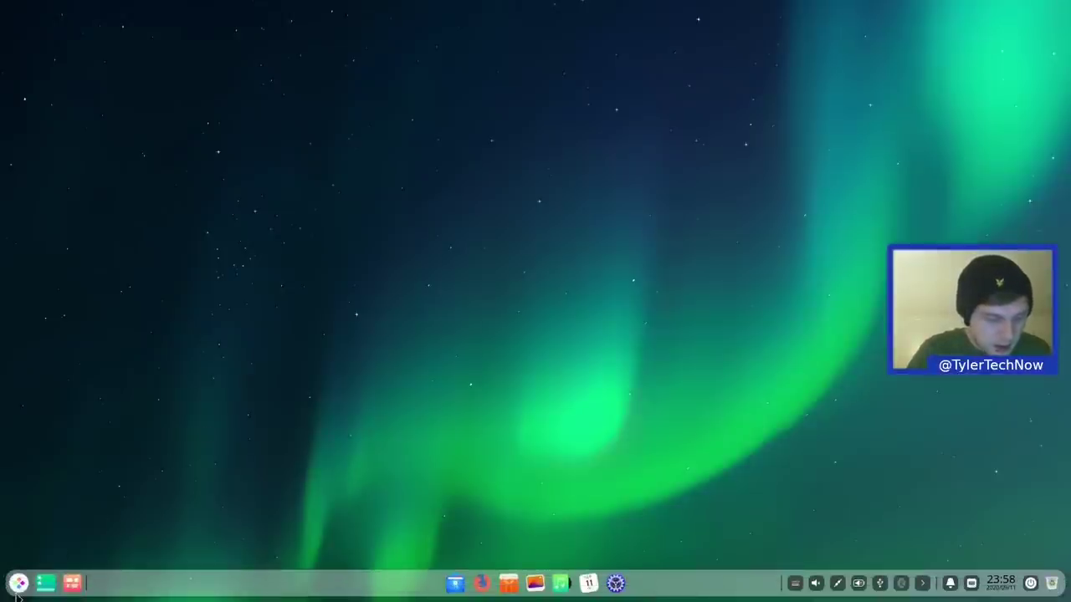
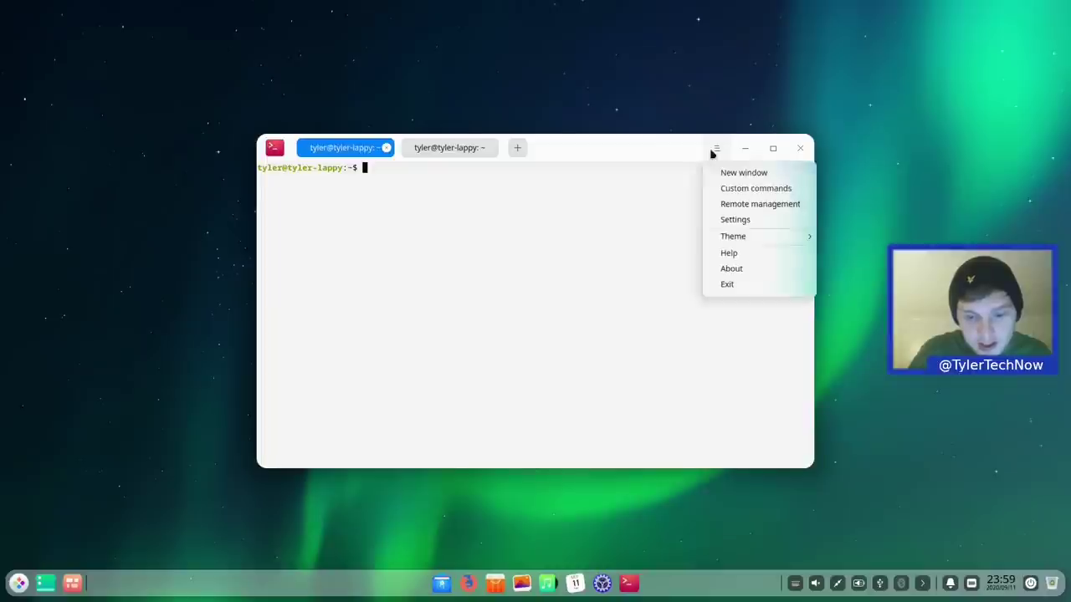
Open the Terminal's settings and examine its shortcut, cursor, scroll, window and interface sections.
click(755, 223)
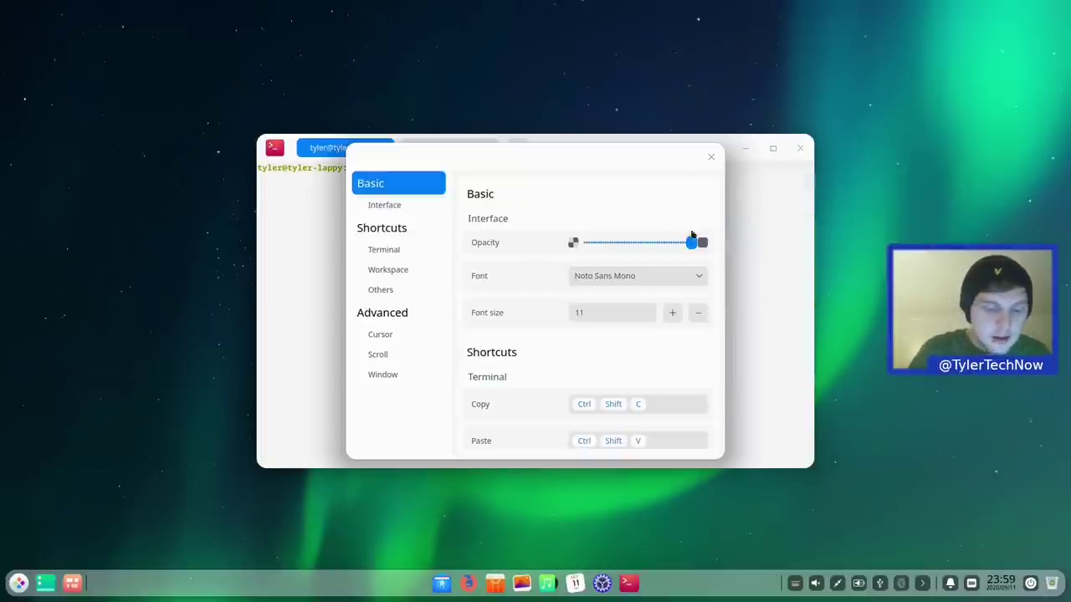
click(406, 270)
click(378, 353)
click(389, 334)
click(389, 375)
click(391, 290)
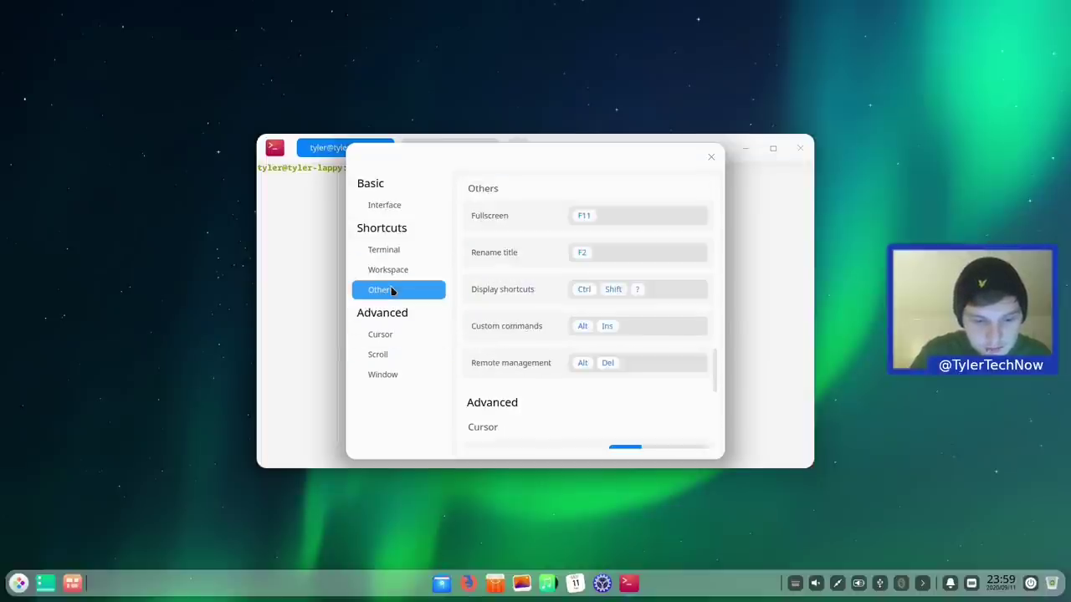
click(400, 250)
click(410, 210)
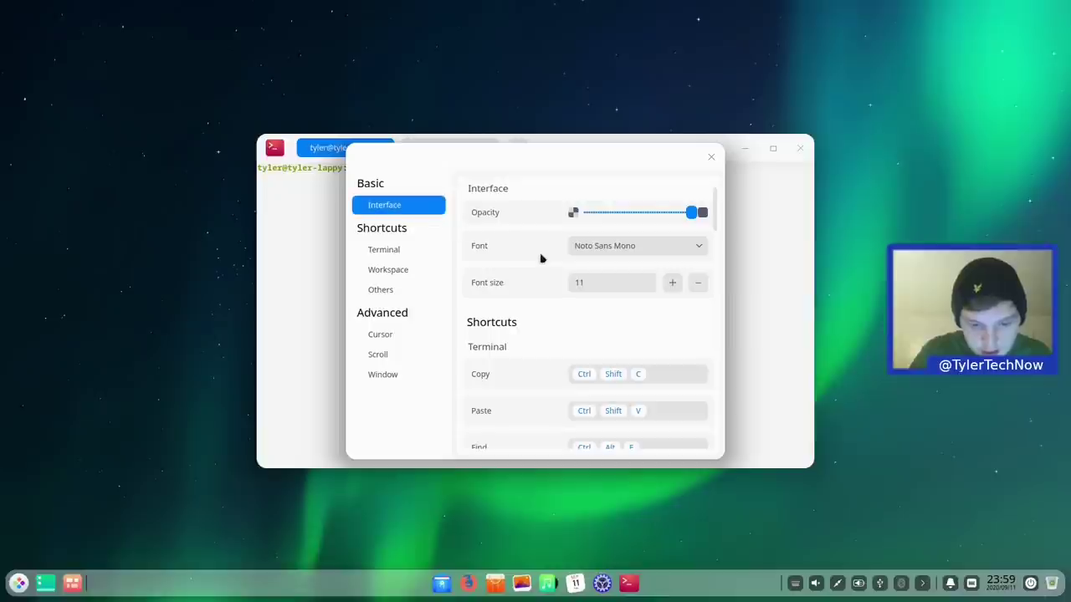
Read through the Terminal's settings down to the window options, then revisit the advanced, shortcut and interface sections.
scroll(540, 259, down, 10)
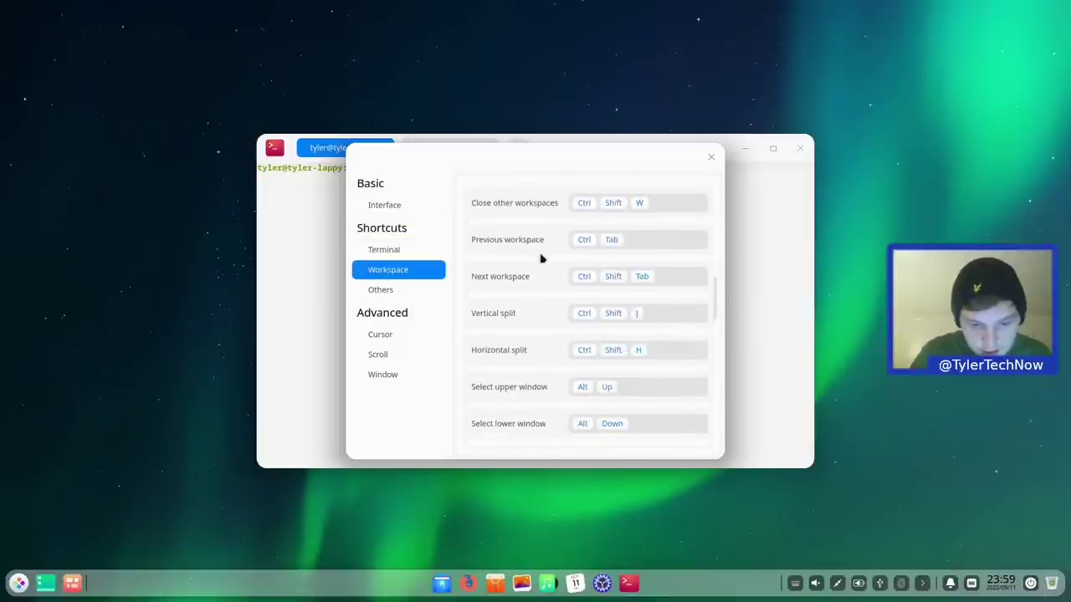
scroll(541, 259, down, 10)
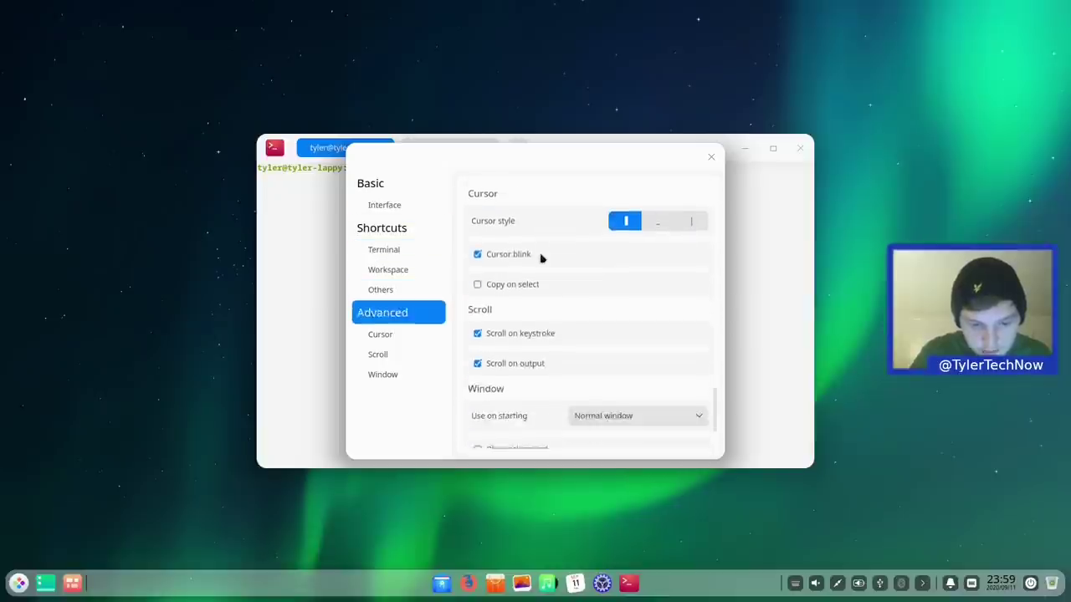
scroll(540, 259, down, 1)
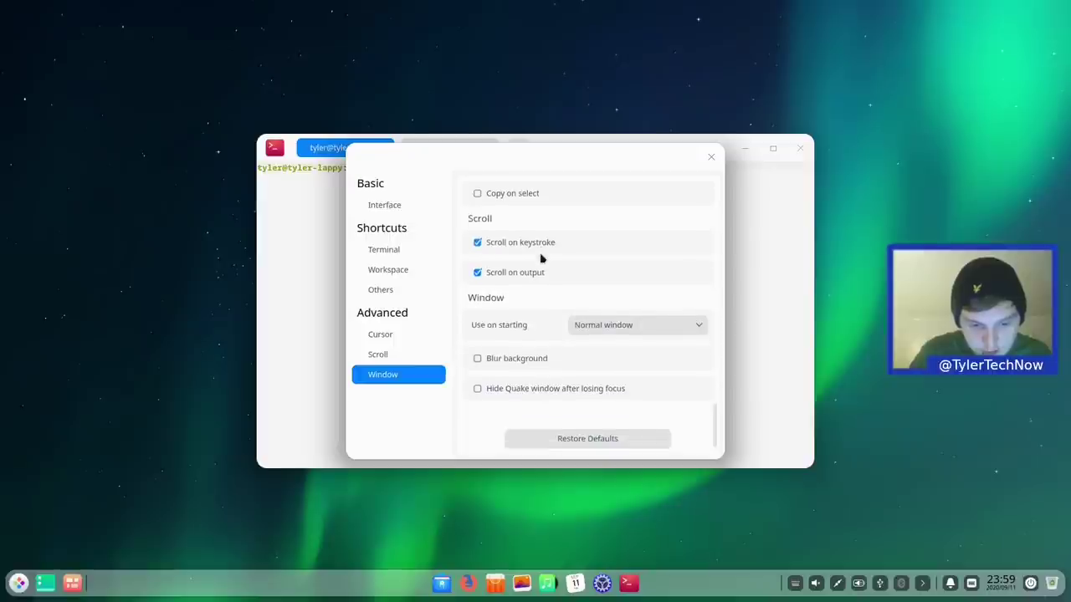
click(386, 355)
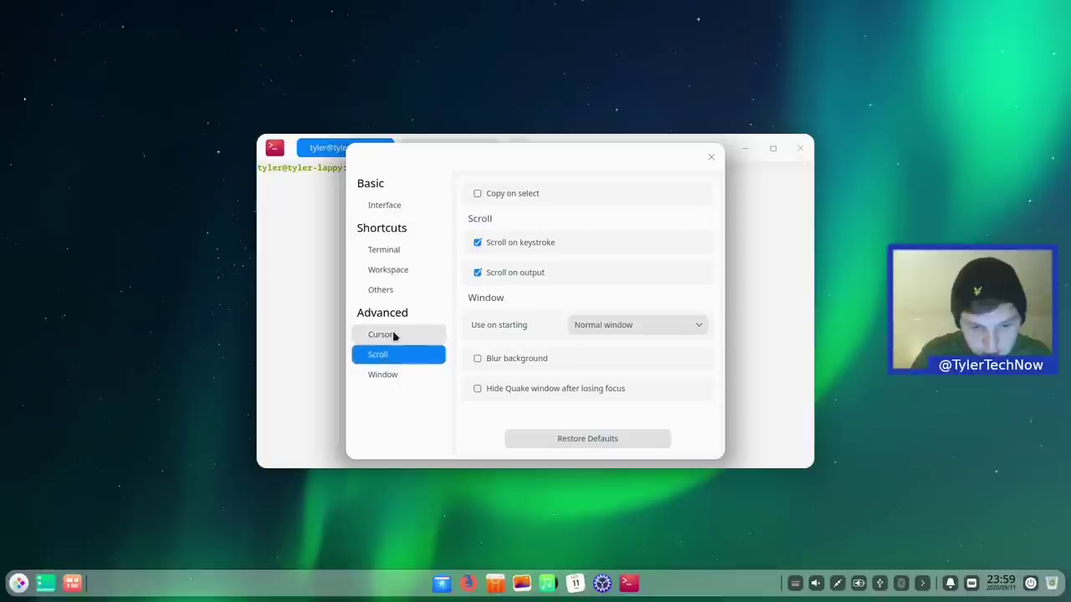
click(395, 336)
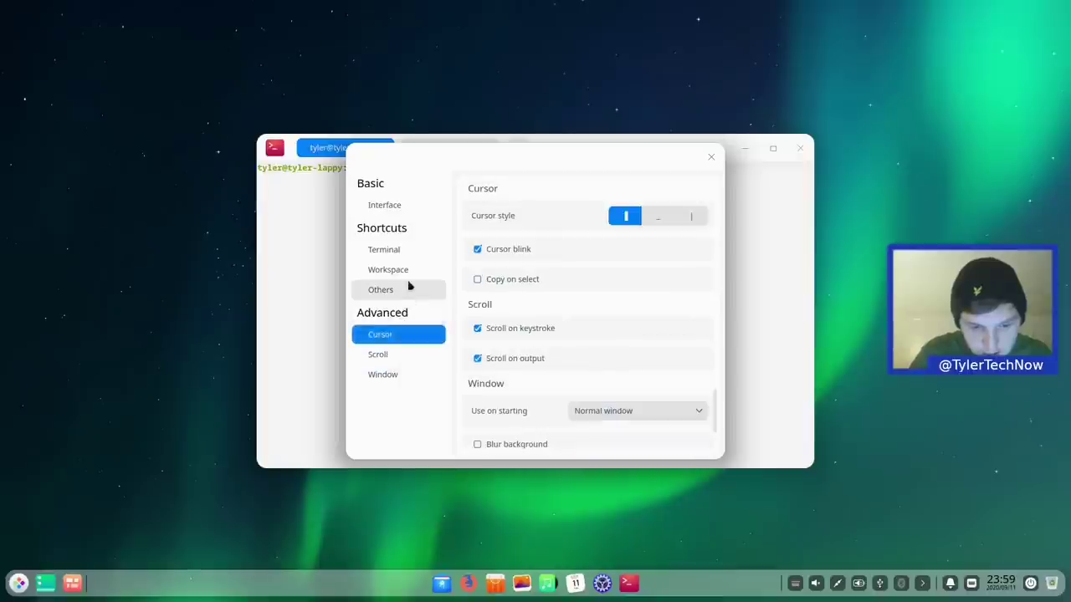
click(409, 287)
click(414, 268)
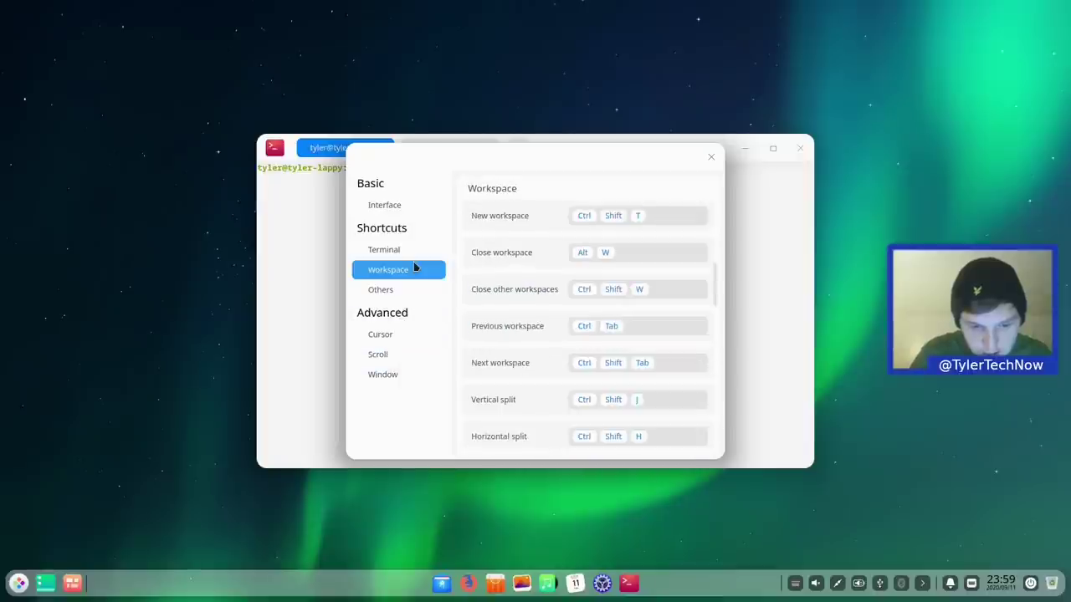
click(414, 250)
click(416, 209)
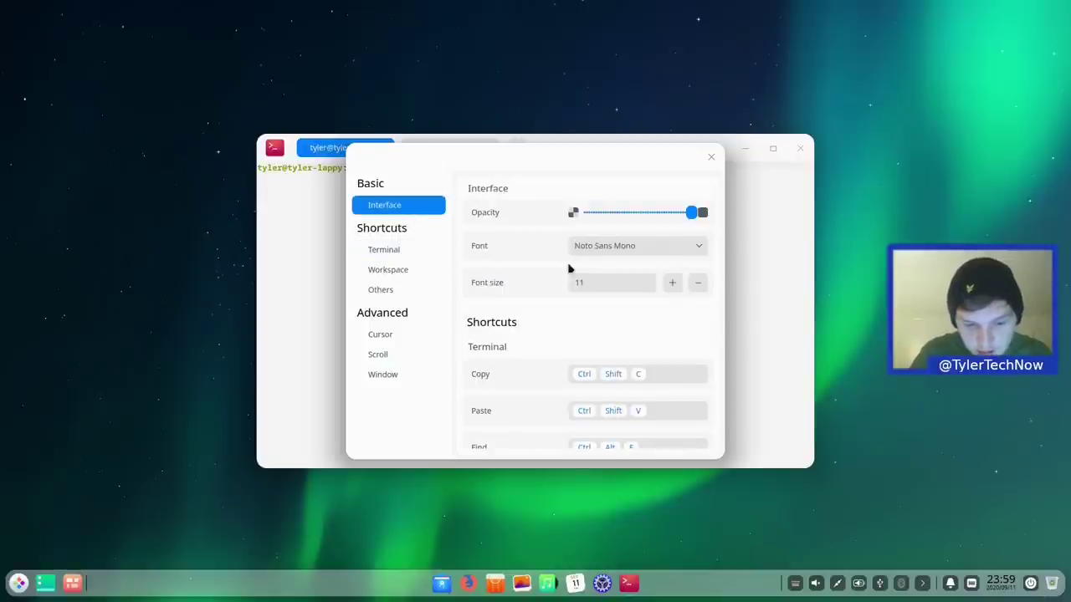
Review the Terminal's full settings list once more, from the interface options through all shortcuts to the window options.
scroll(569, 268, down, 1)
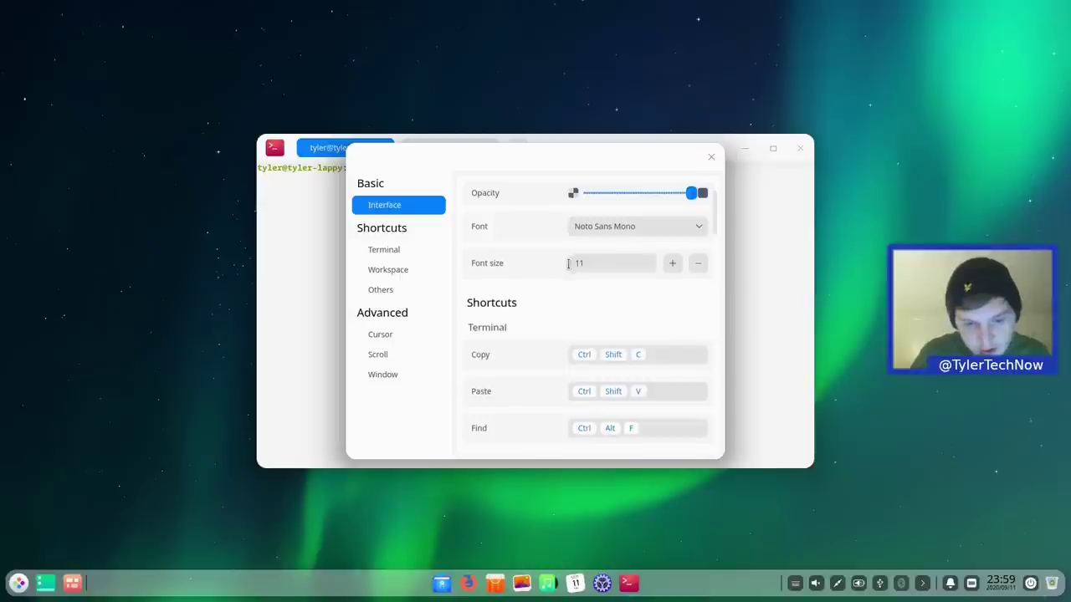
scroll(569, 266, down, 5)
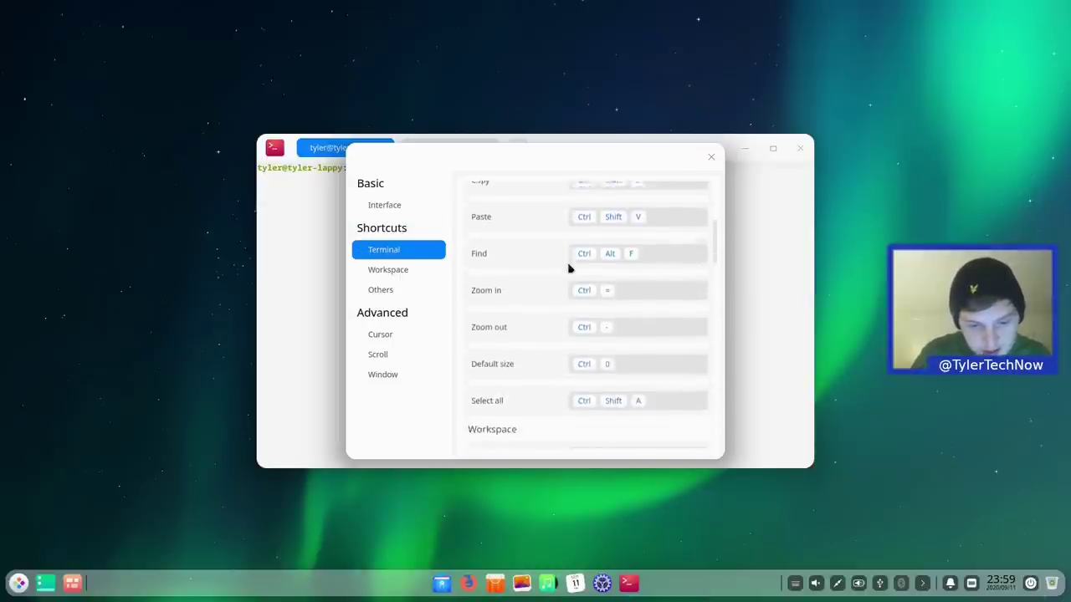
scroll(569, 268, down, 6)
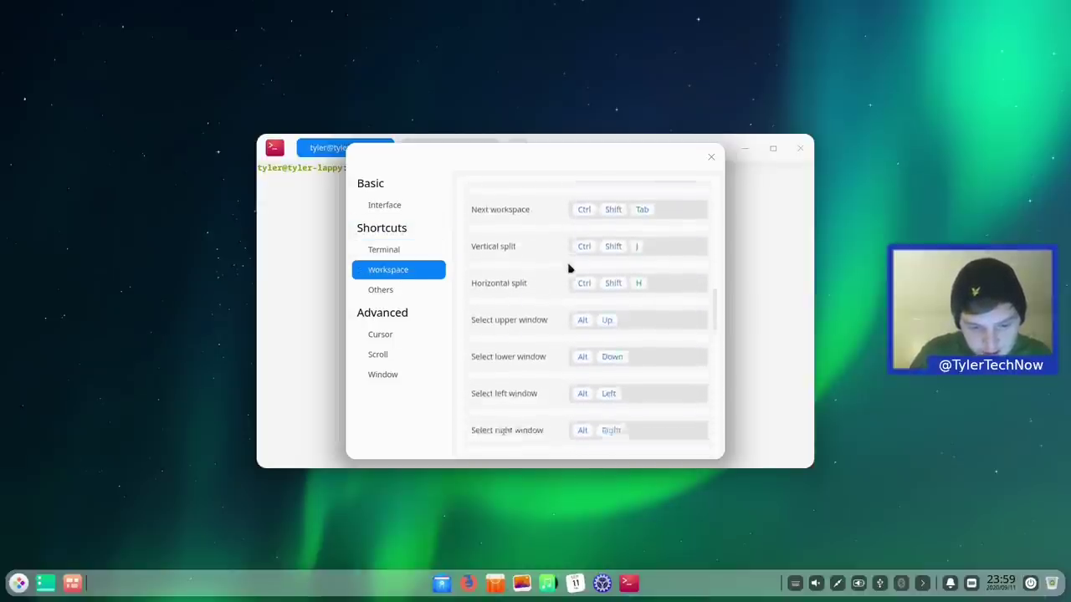
scroll(569, 267, down, 4)
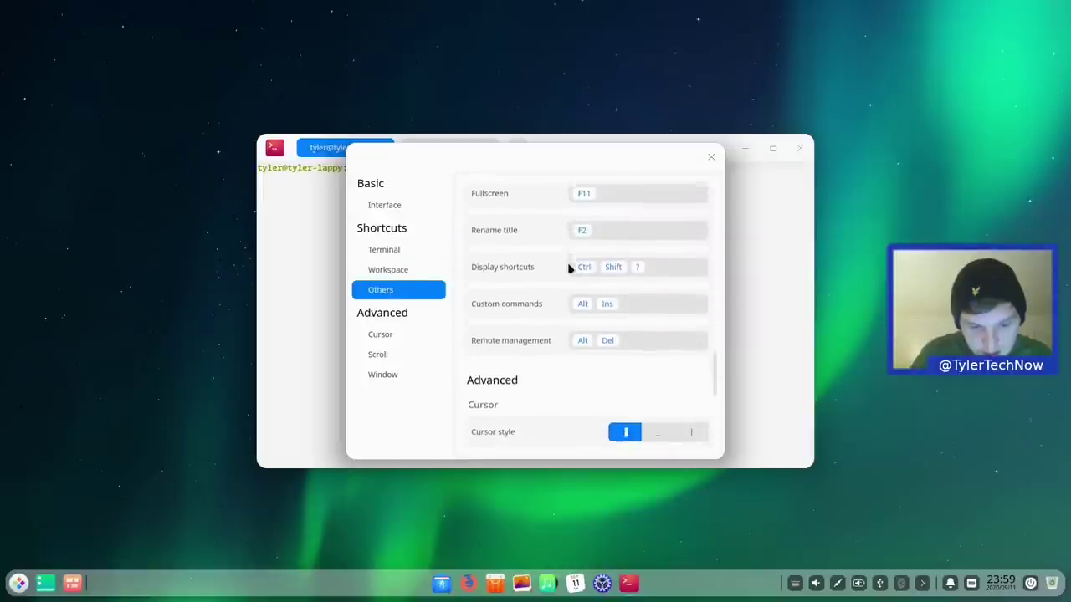
scroll(569, 267, down, 2)
scroll(569, 268, down, 6)
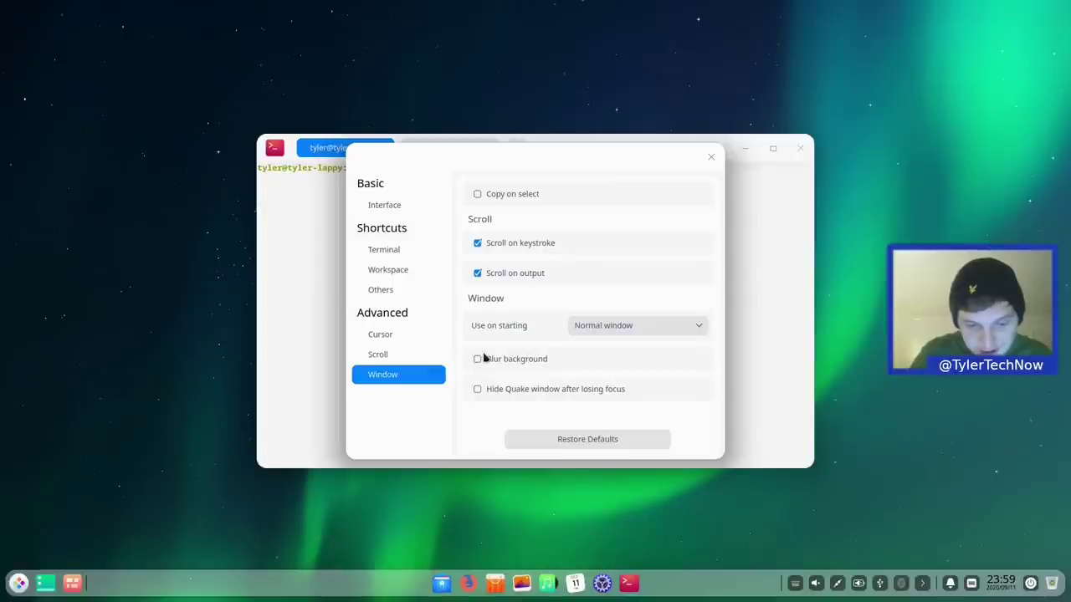
Lower the Terminal's opacity to nearly transparent, close its settings and reposition the Terminal window on the desktop.
scroll(478, 360, up, 10)
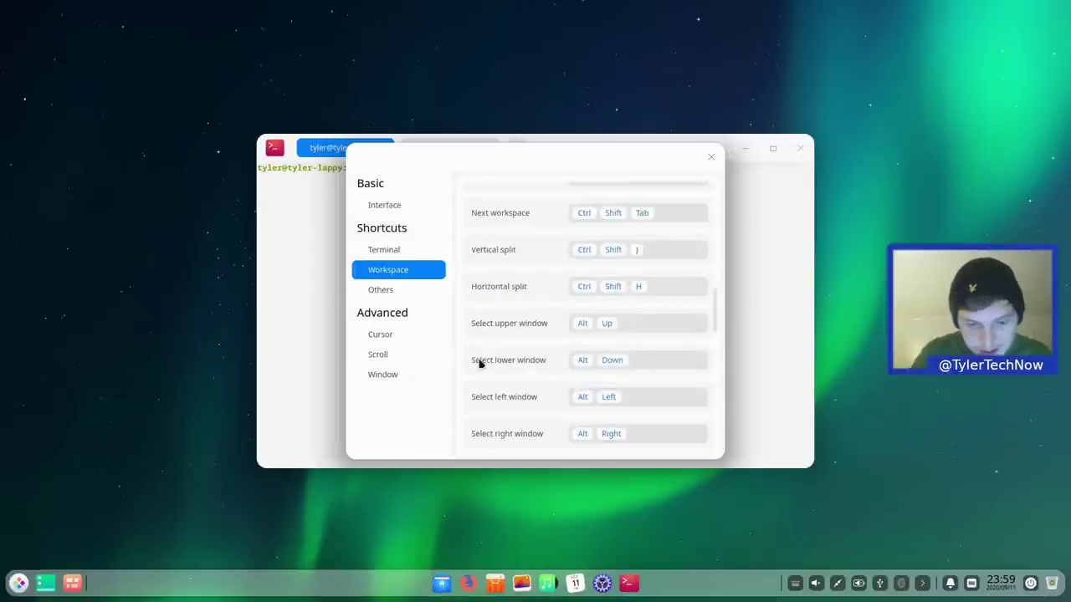
drag(692, 221, 602, 225)
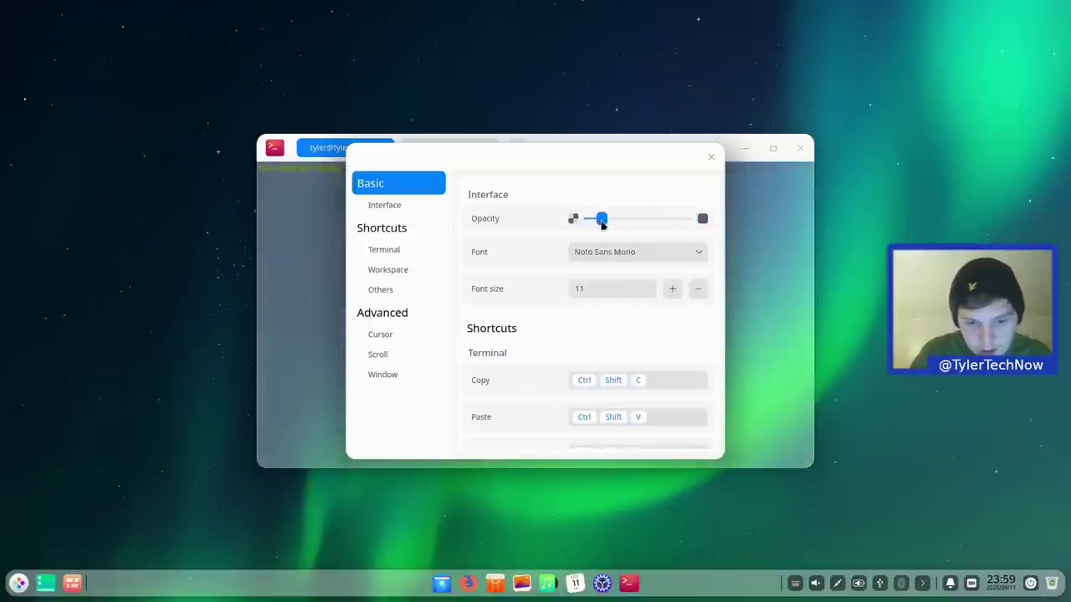
click(711, 156)
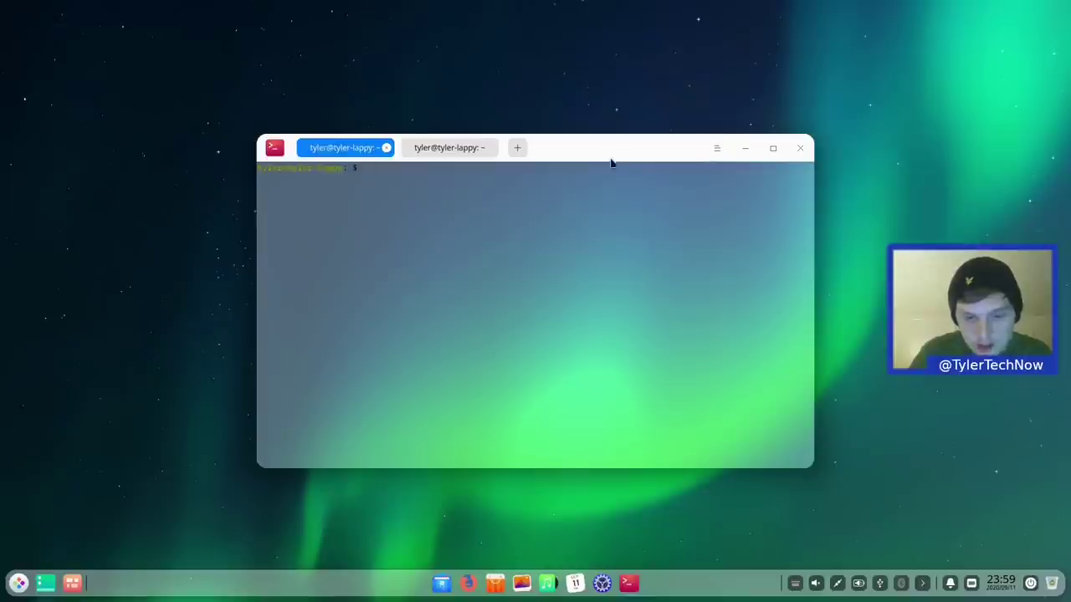
drag(644, 154, 557, 144)
Switch the Terminal to Dark Theme, shift its window to view the effect and close the Terminal.
click(632, 137)
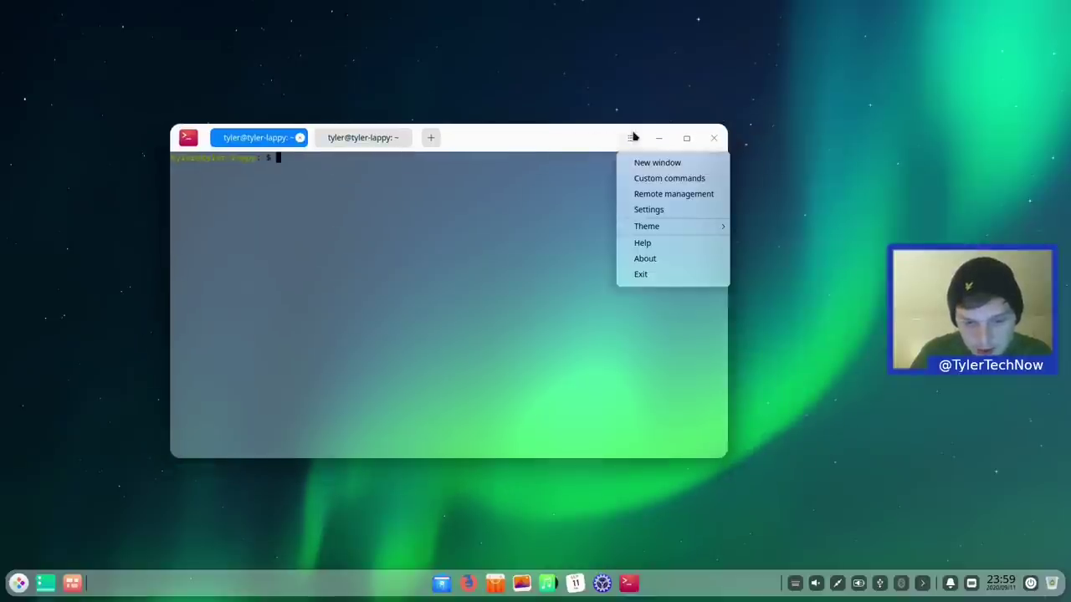
mouse_move(679, 226)
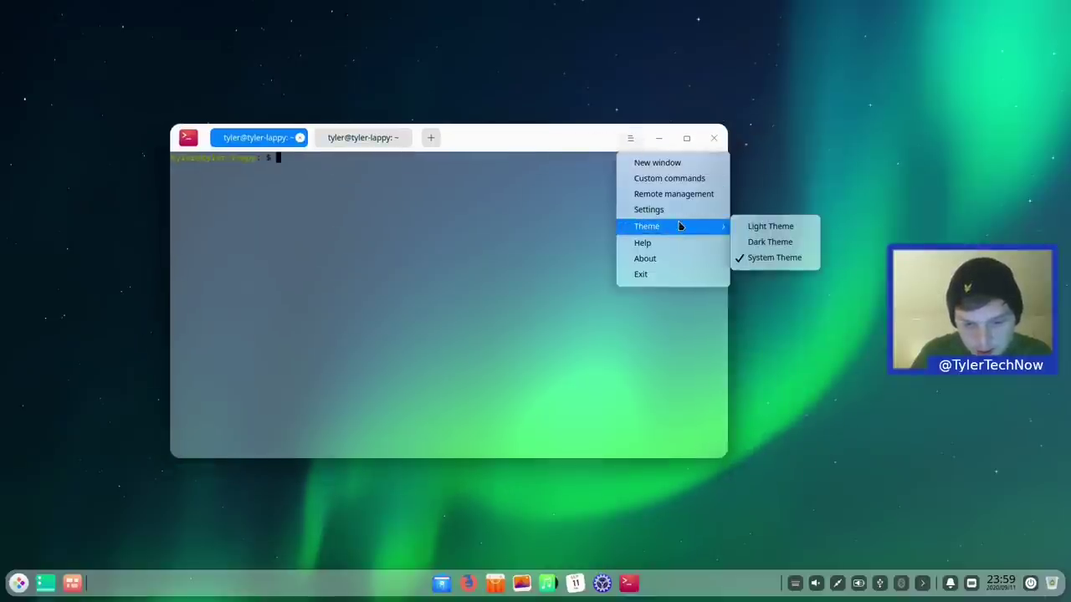
click(786, 245)
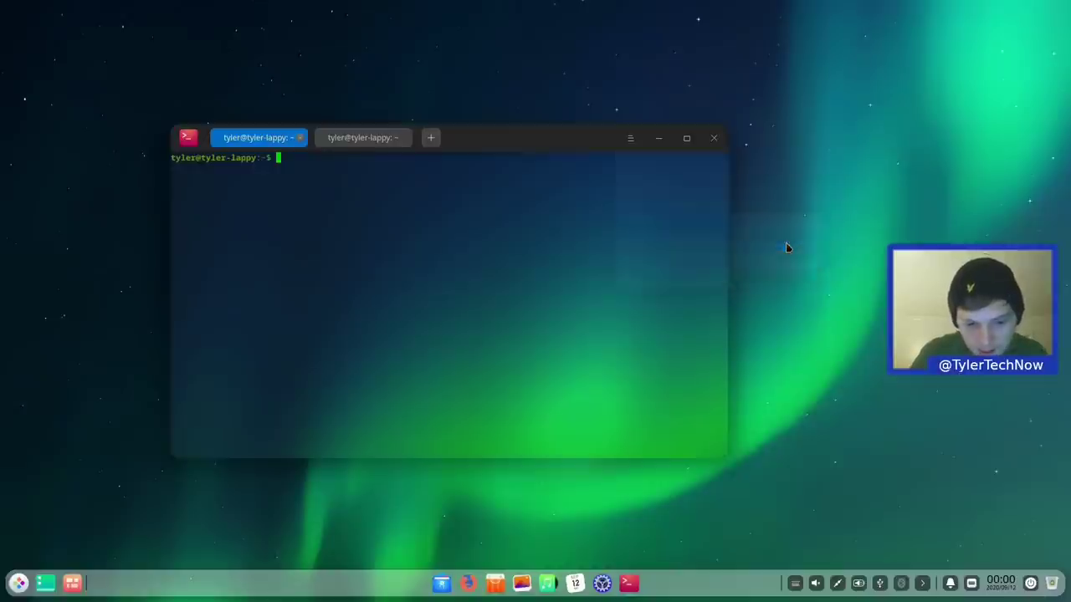
drag(539, 149, 548, 106)
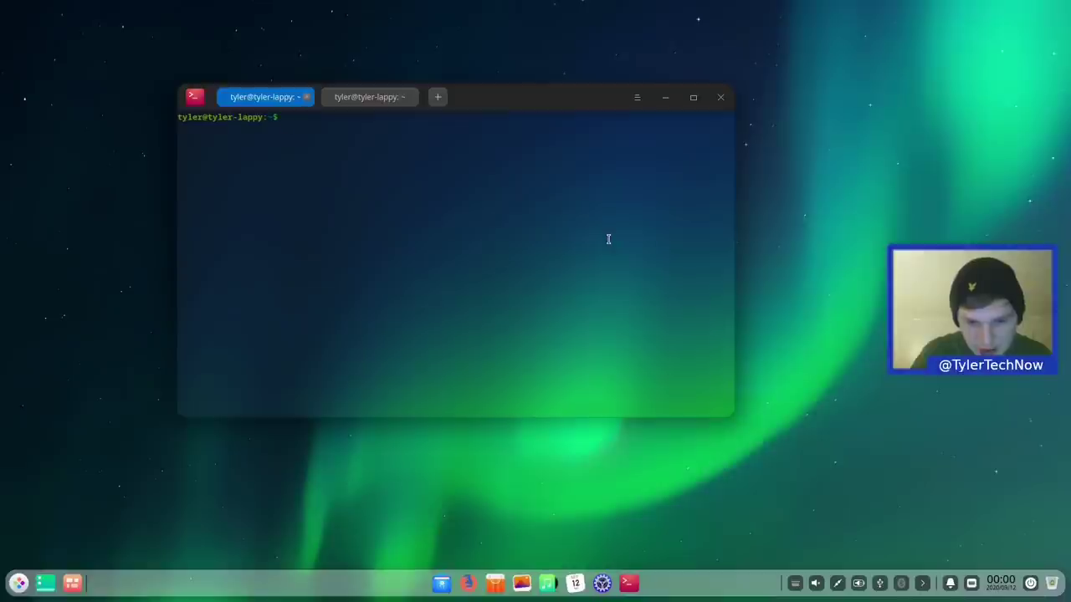
click(723, 97)
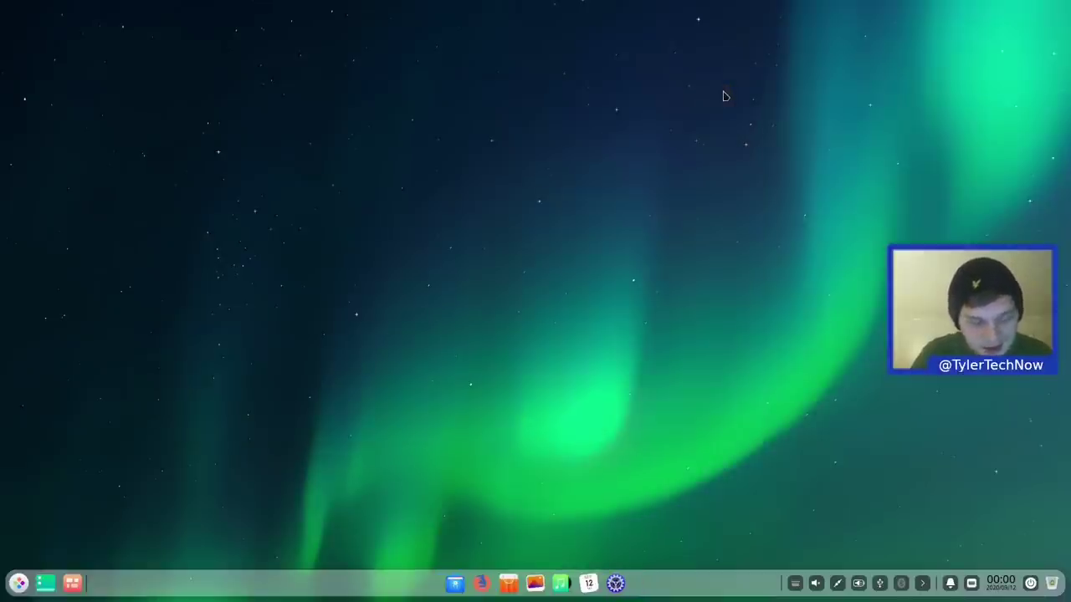
Look through both pages of the launcher's System category and launch Package Installer.
click(18, 583)
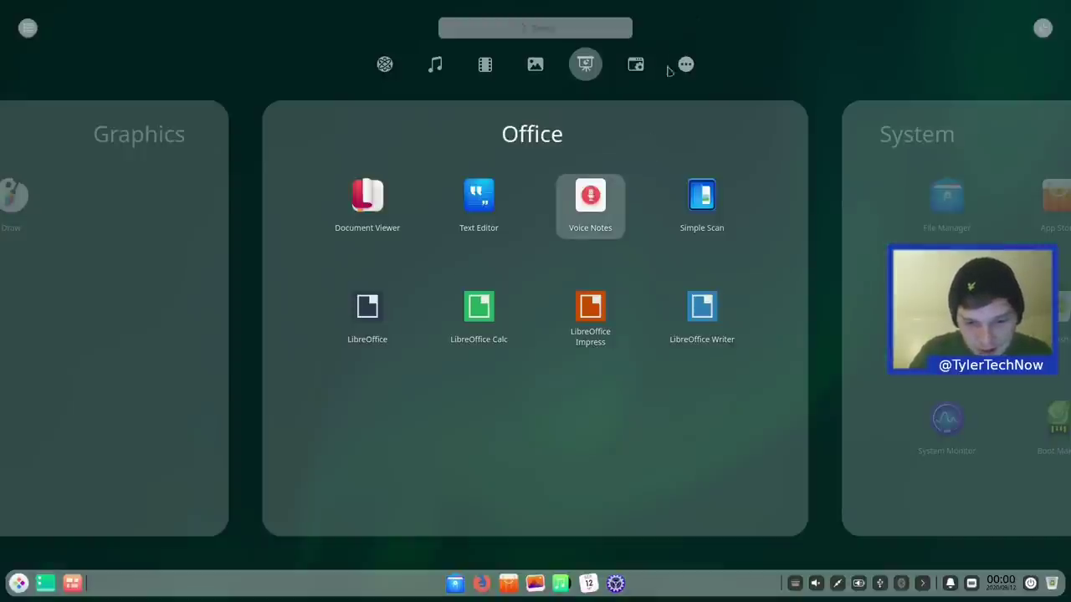
click(635, 72)
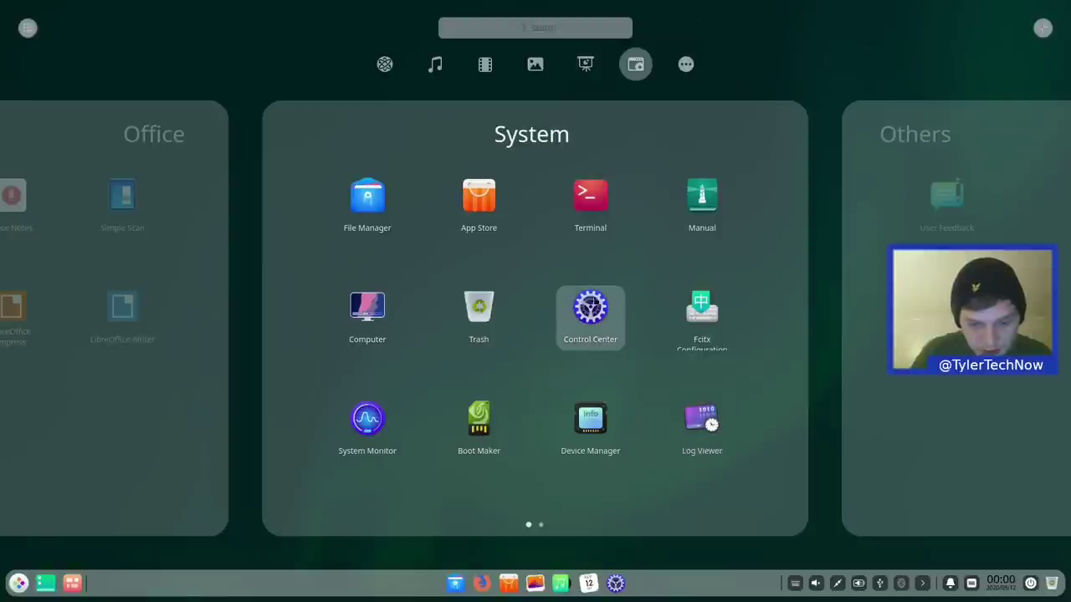
click(541, 525)
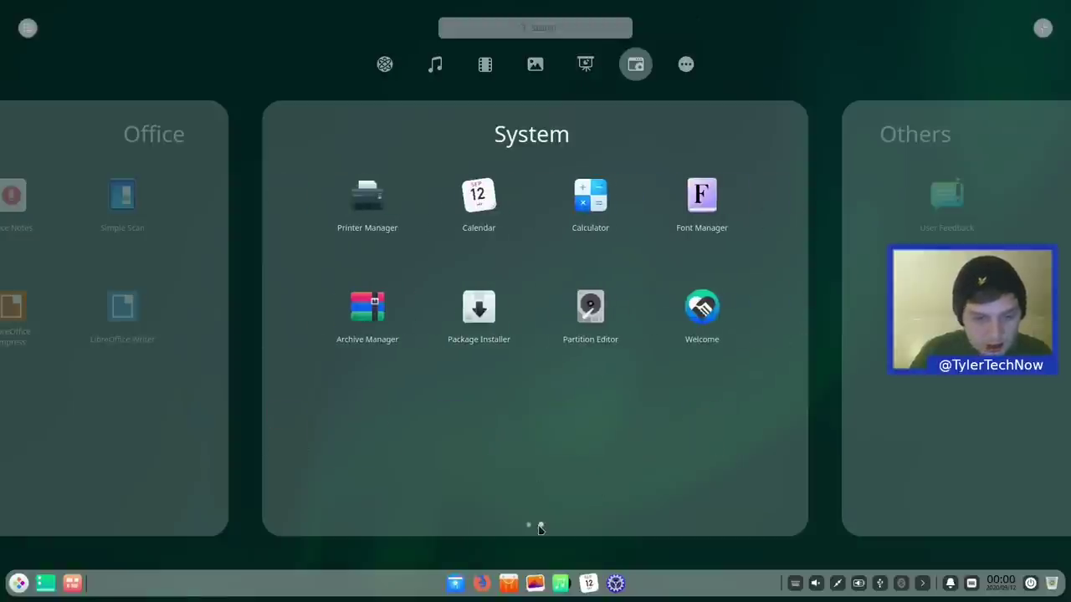
click(478, 321)
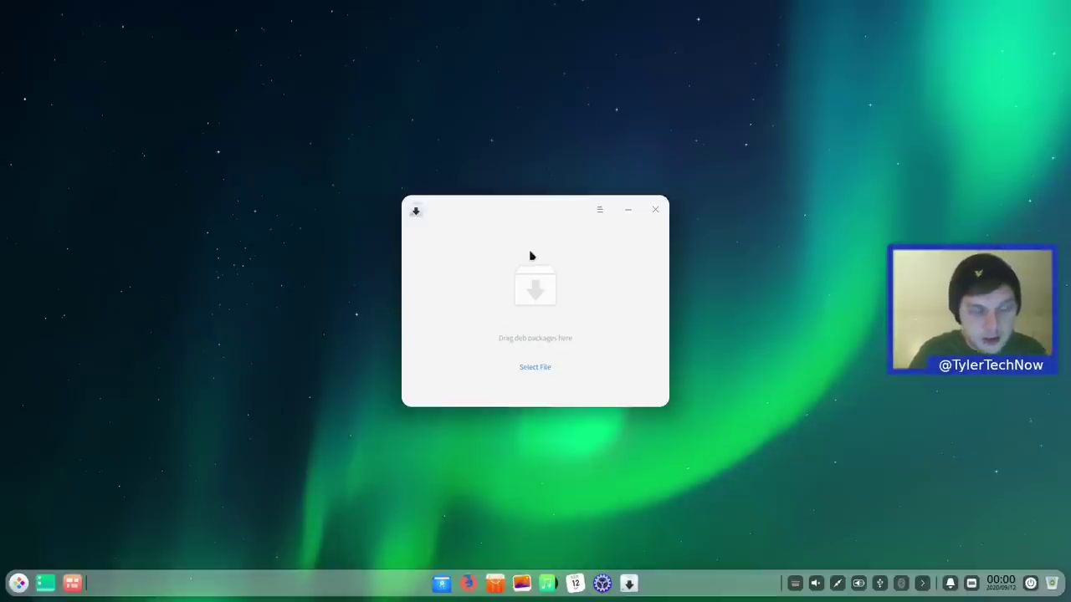
Close Package Installer and launch Partition Editor from the launcher's System category, authenticating with the account password.
click(657, 210)
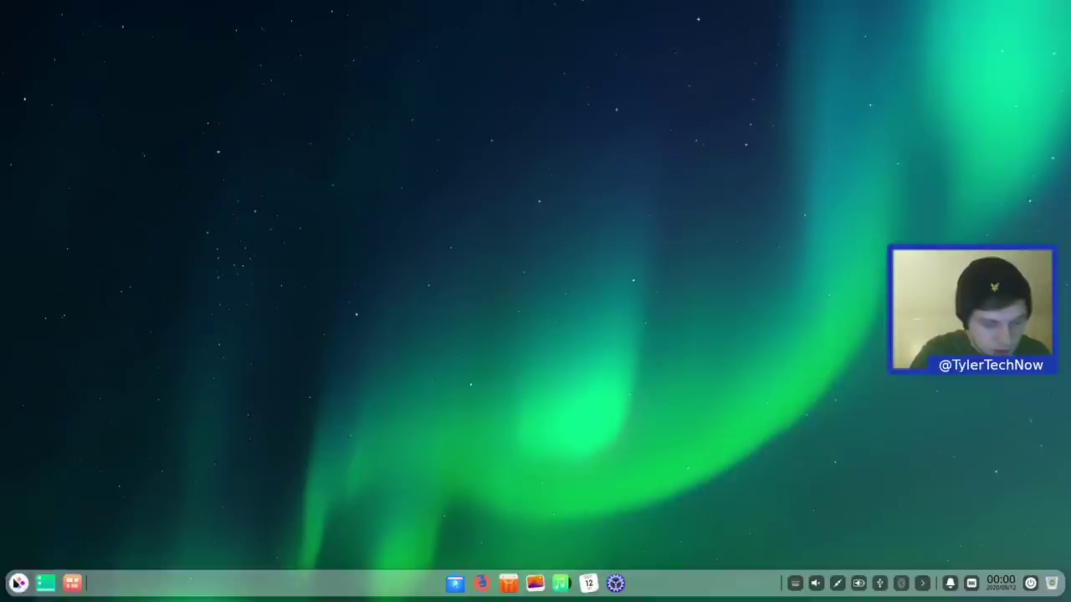
click(18, 583)
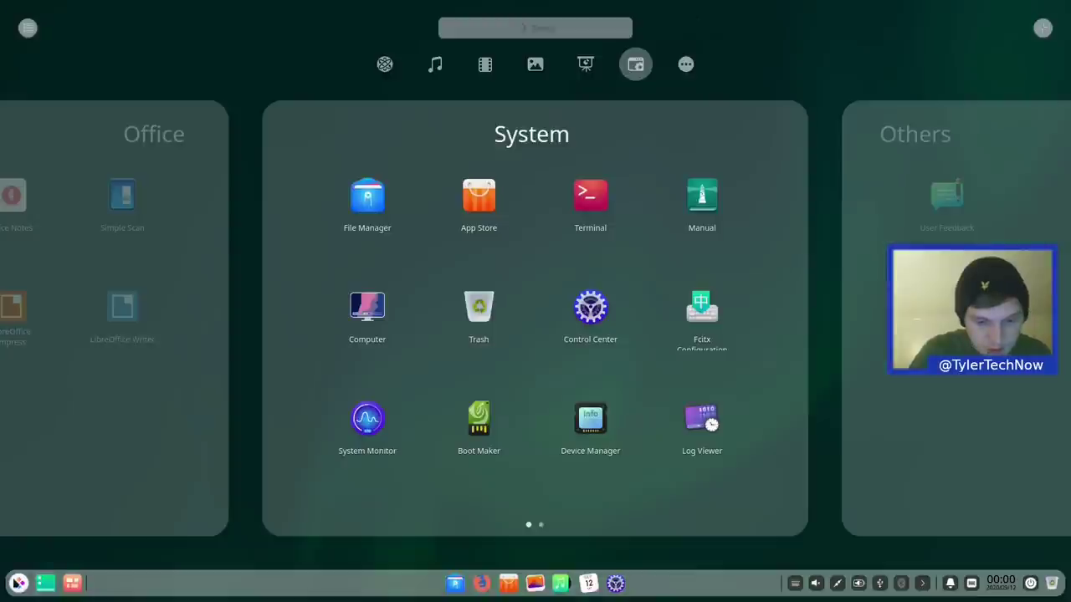
click(544, 525)
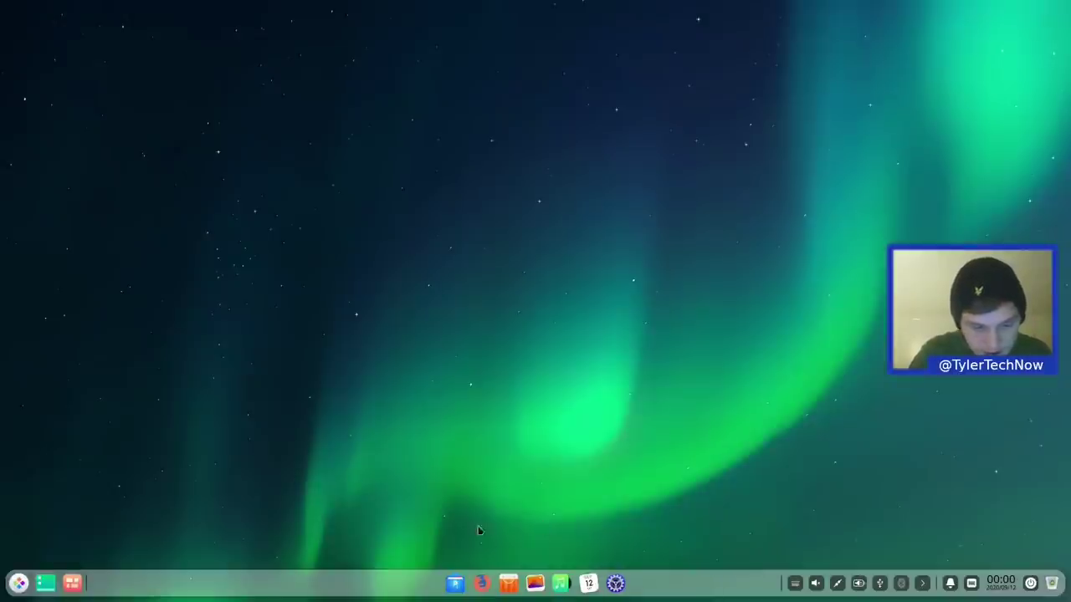
click(19, 583)
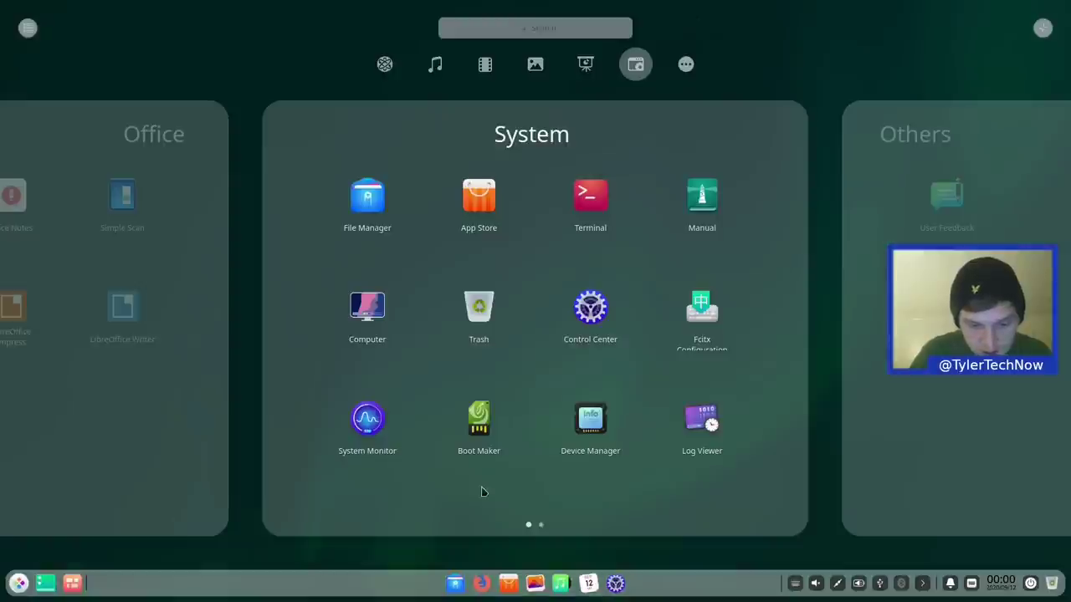
click(542, 524)
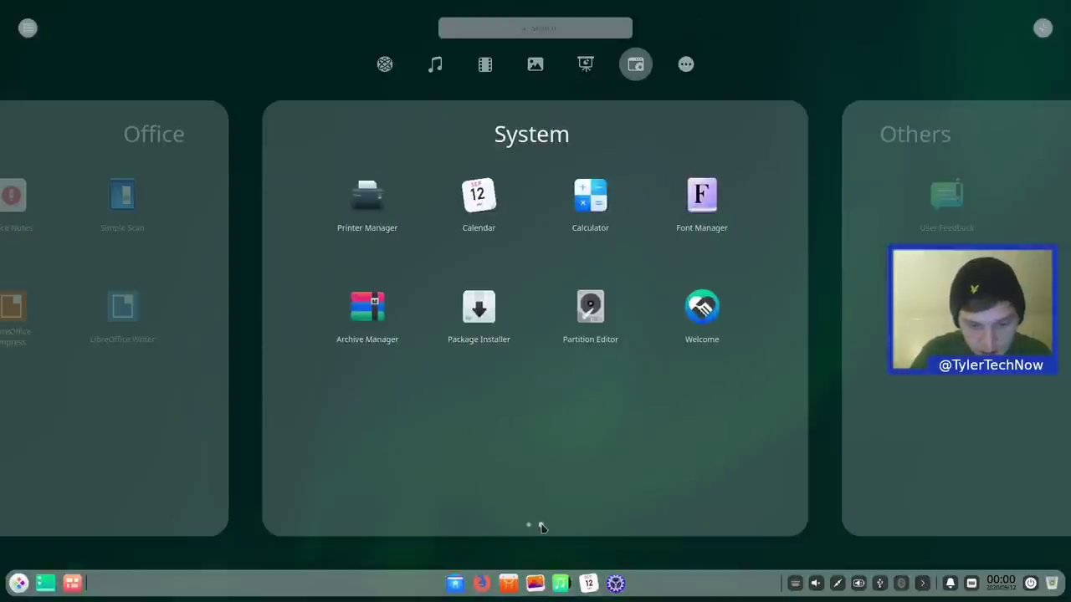
click(607, 329)
text(••)
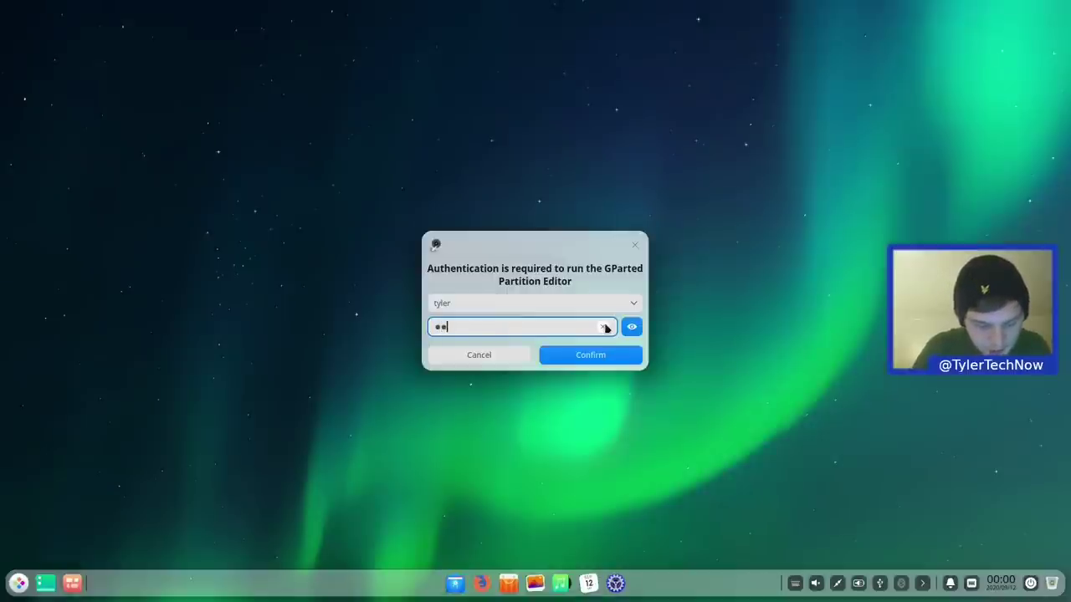
text(•••••)
key(Return)
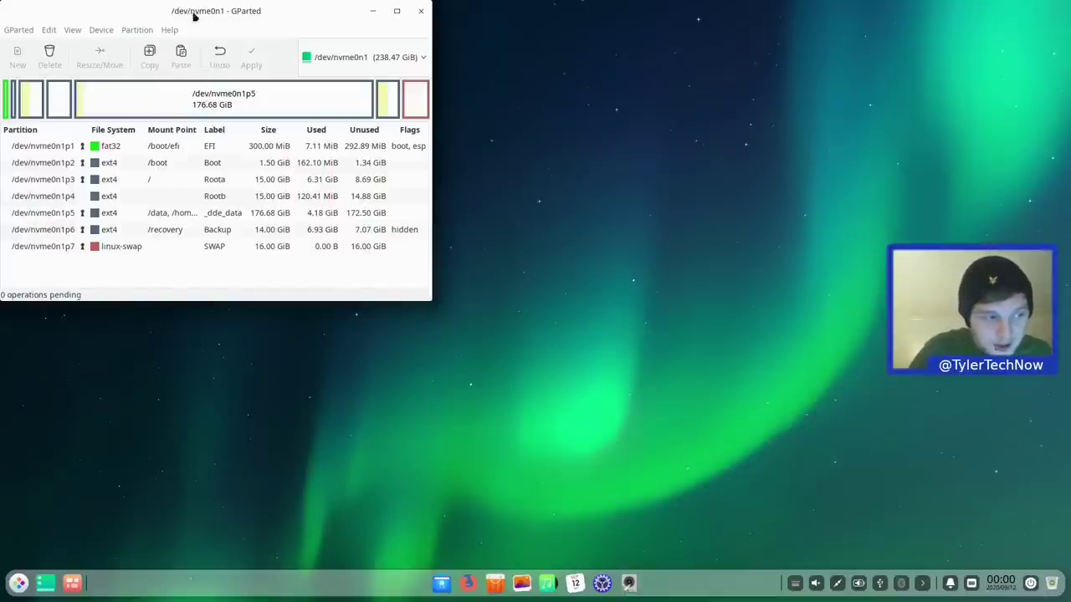
Bring the GParted window to the middle of the desktop, examine the disk's partitions and close it.
drag(193, 15, 544, 122)
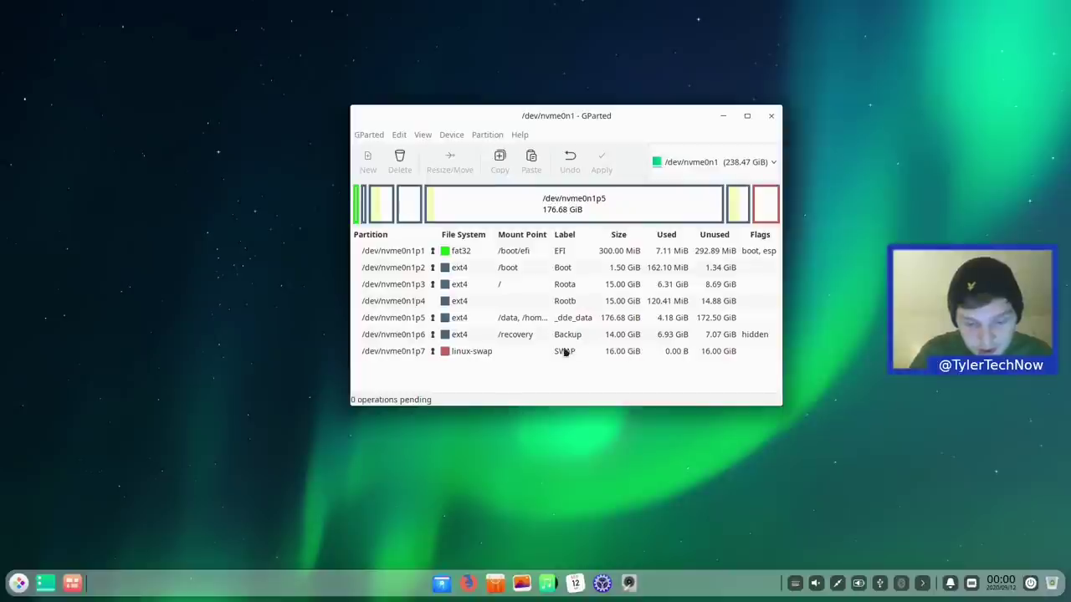
click(770, 116)
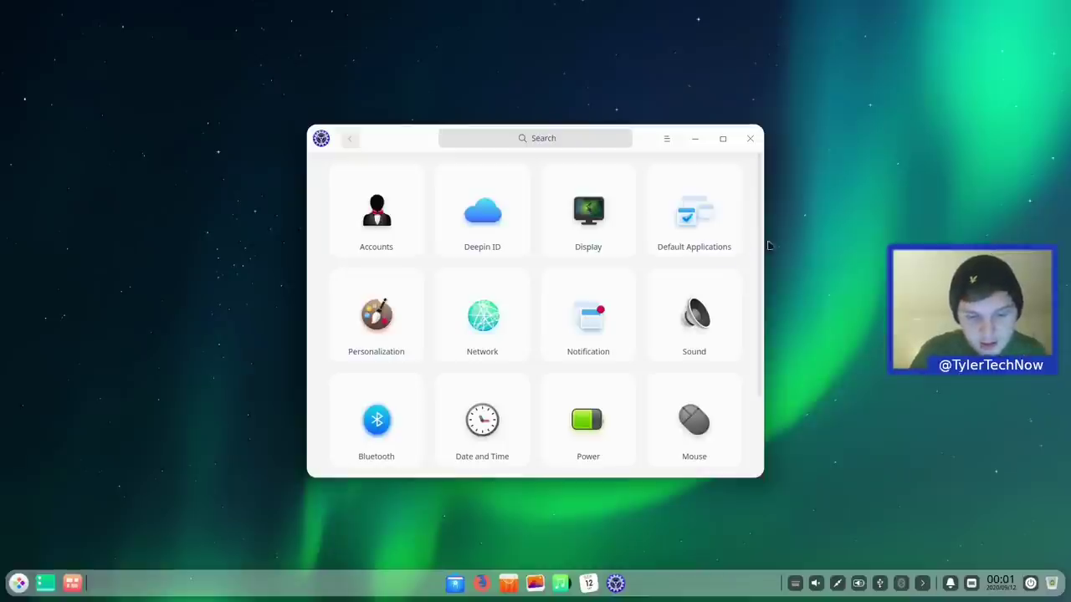
Check the Notification Center and look through Control Center's Accounts page, new account form and Deepin ID page.
click(950, 584)
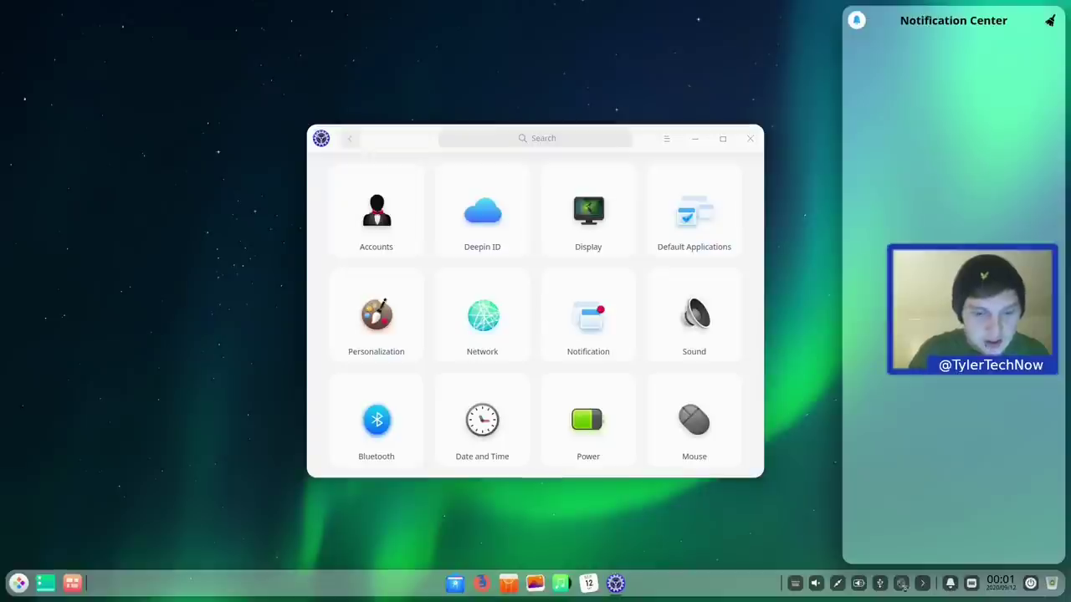
click(800, 233)
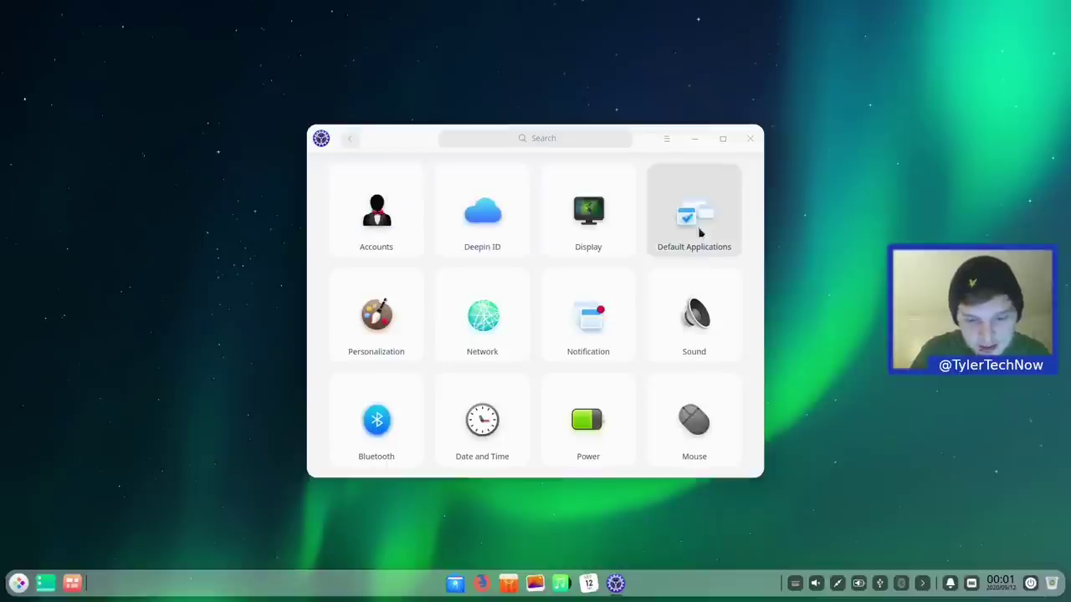
click(360, 207)
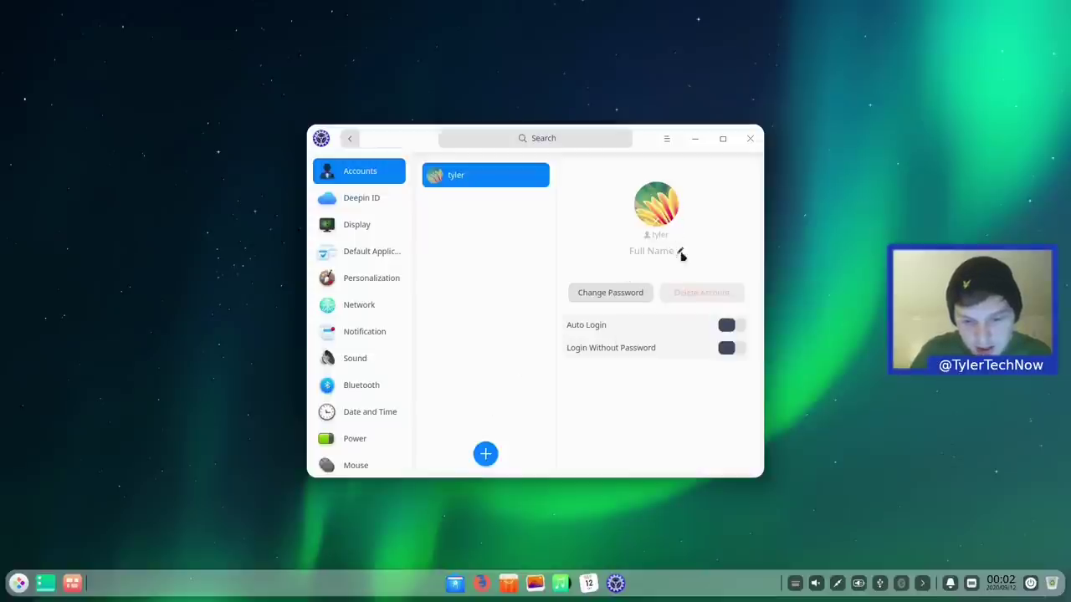
click(485, 455)
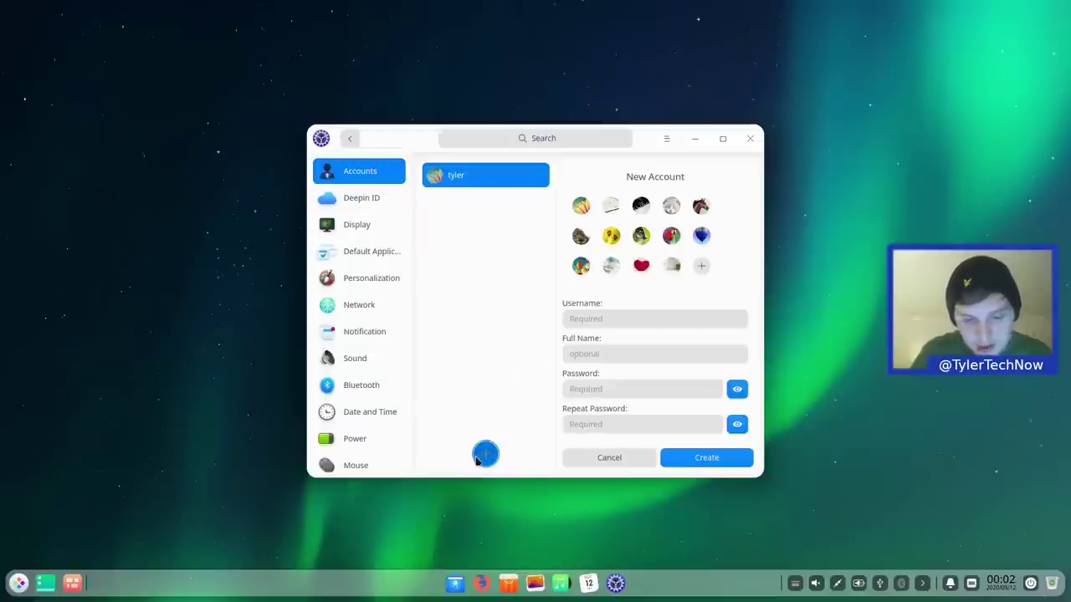
click(380, 208)
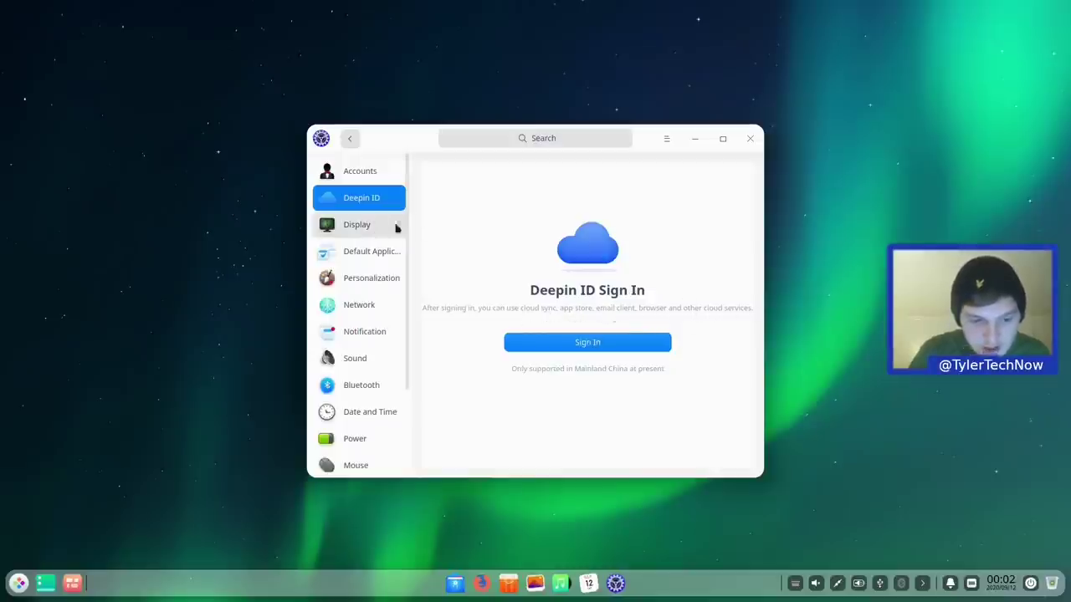
View the Multiple Displays options in the Display settings, reaching them from Control Center and from the desktop's Display Settings option.
click(360, 225)
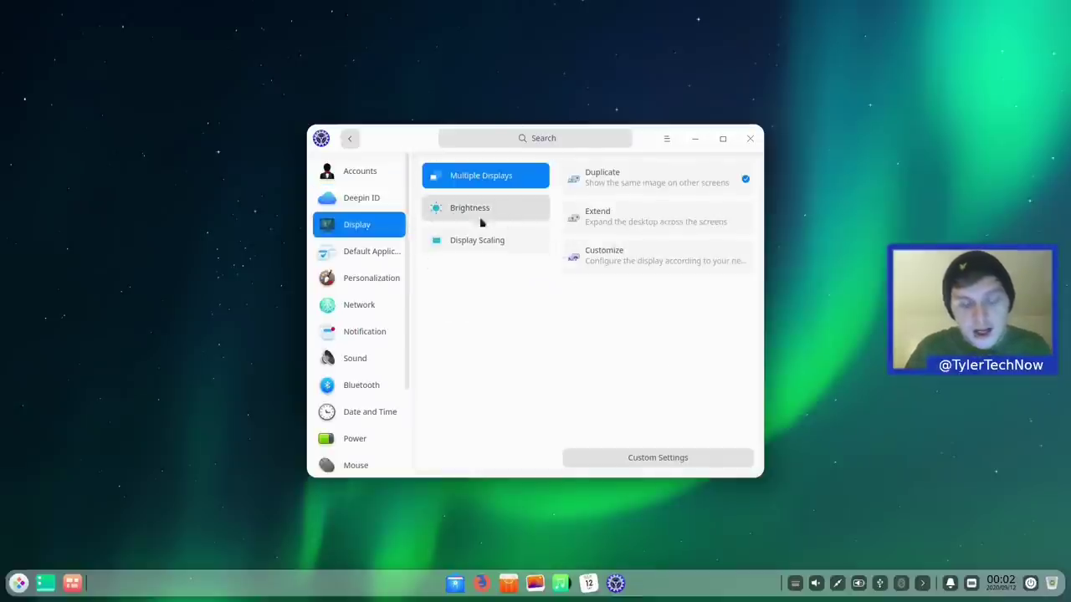
right_click(819, 106)
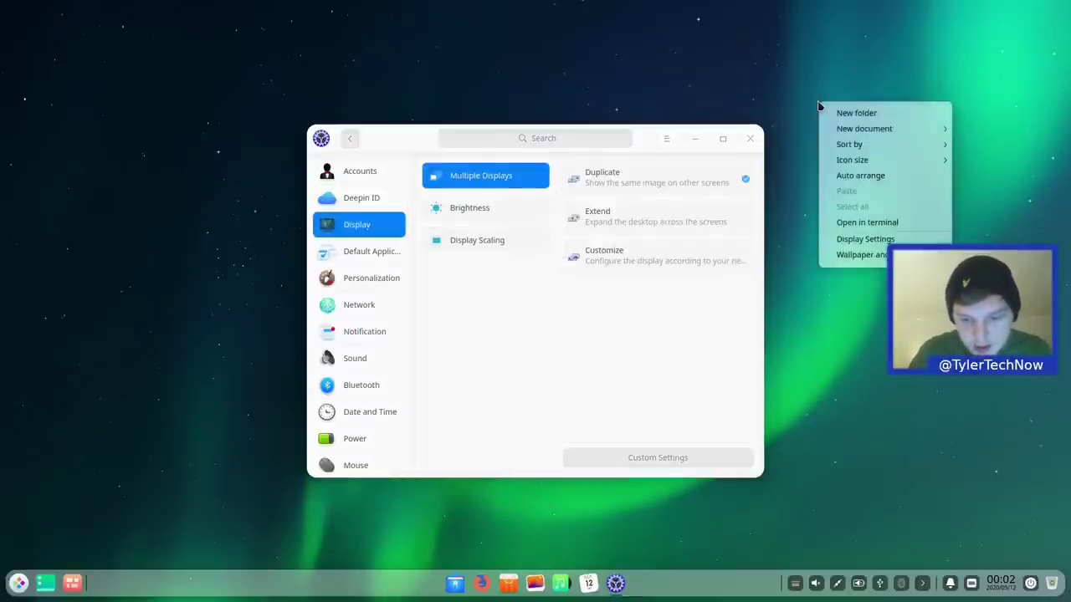
click(865, 239)
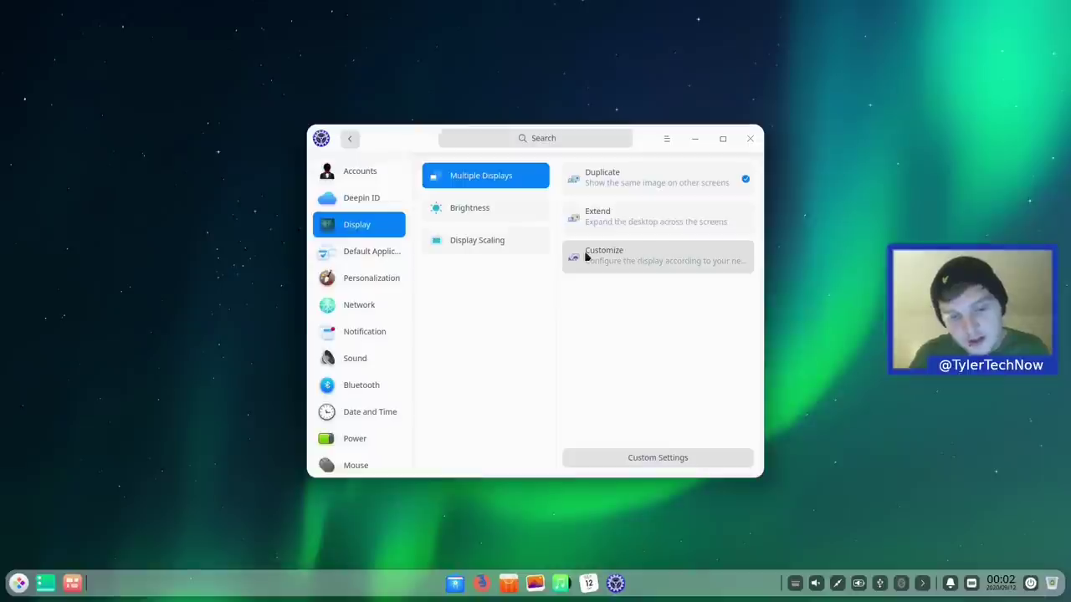
Try out Night Shift and a warmer color temperature in the Display brightness settings, turning each off again.
click(473, 221)
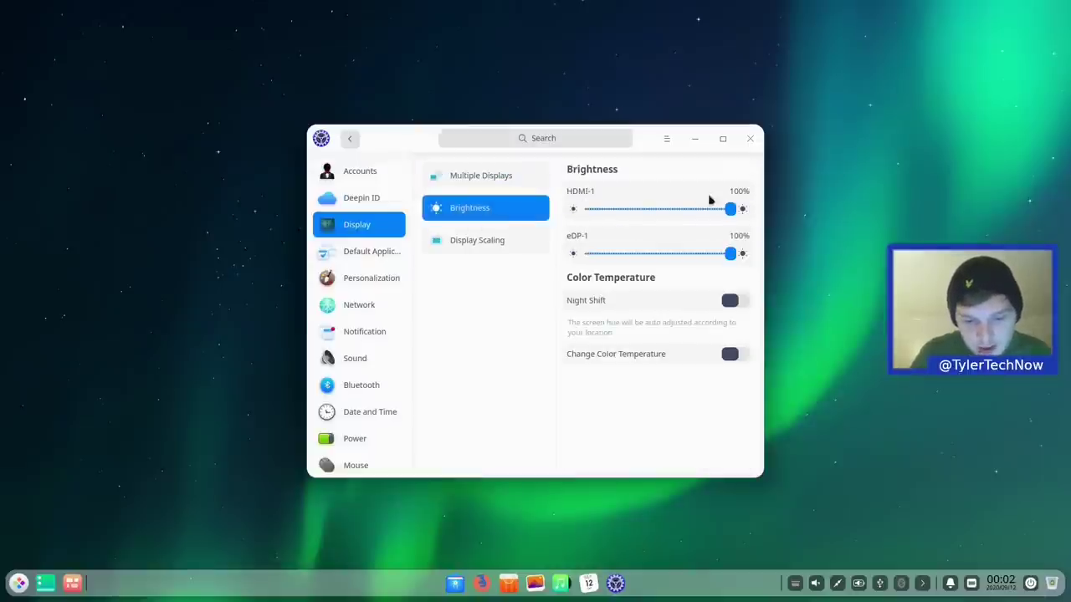
click(728, 301)
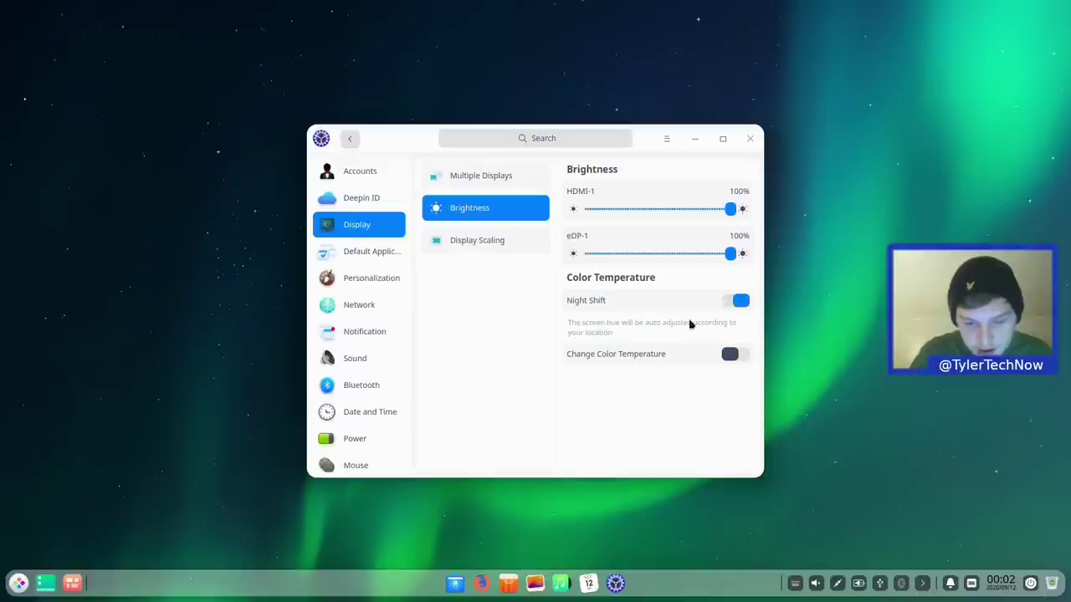
click(730, 302)
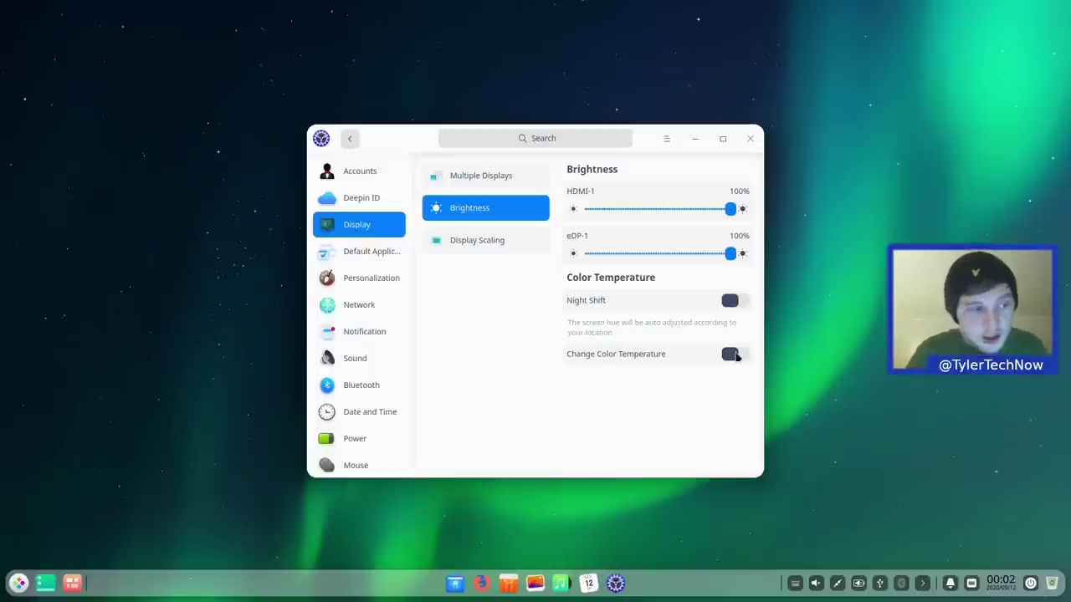
click(735, 354)
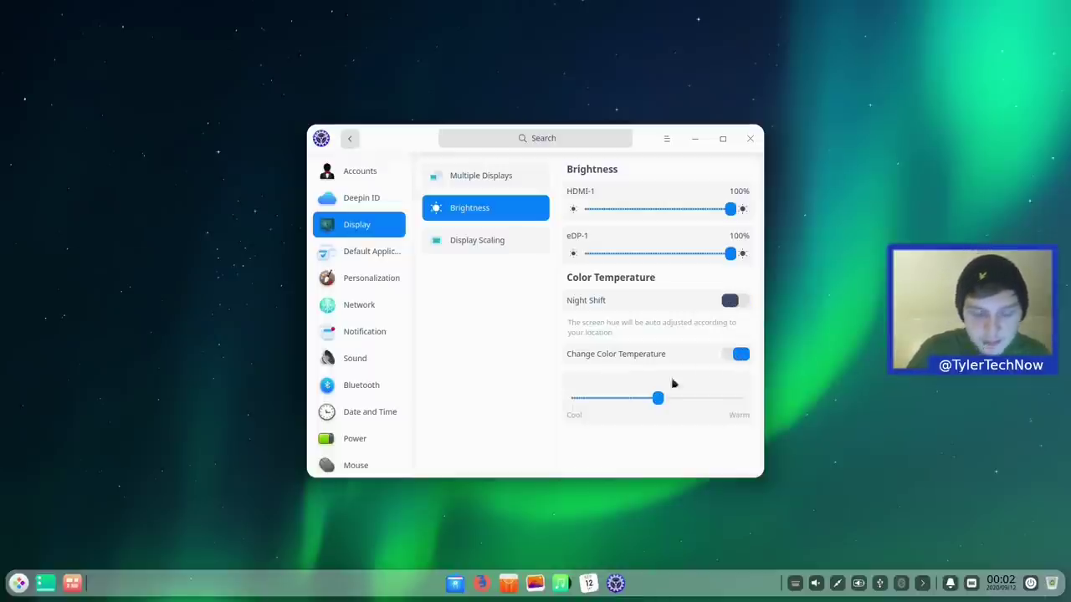
drag(658, 400, 706, 400)
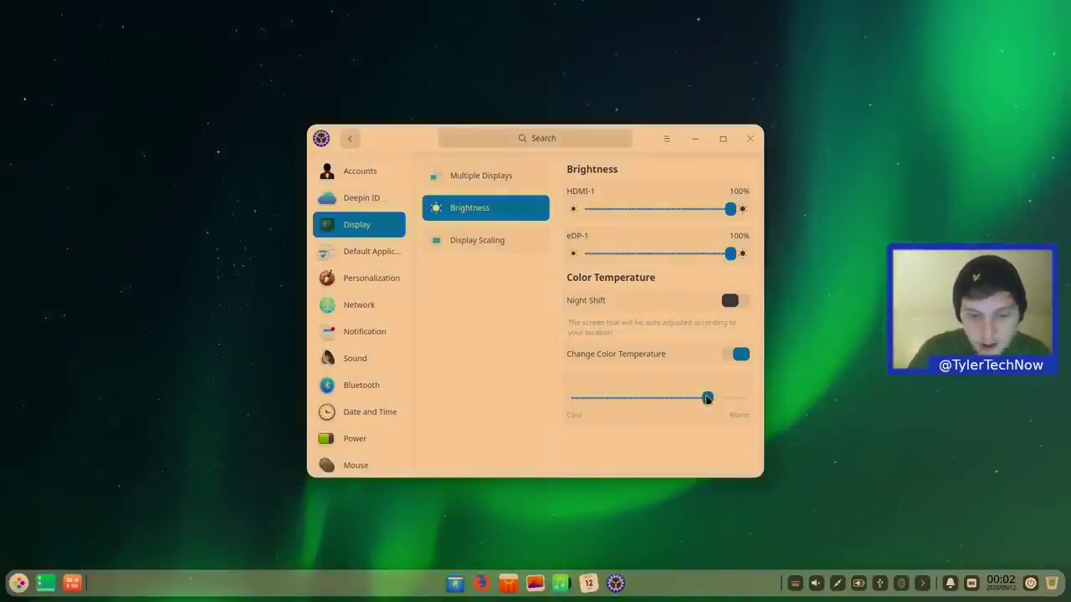
click(740, 357)
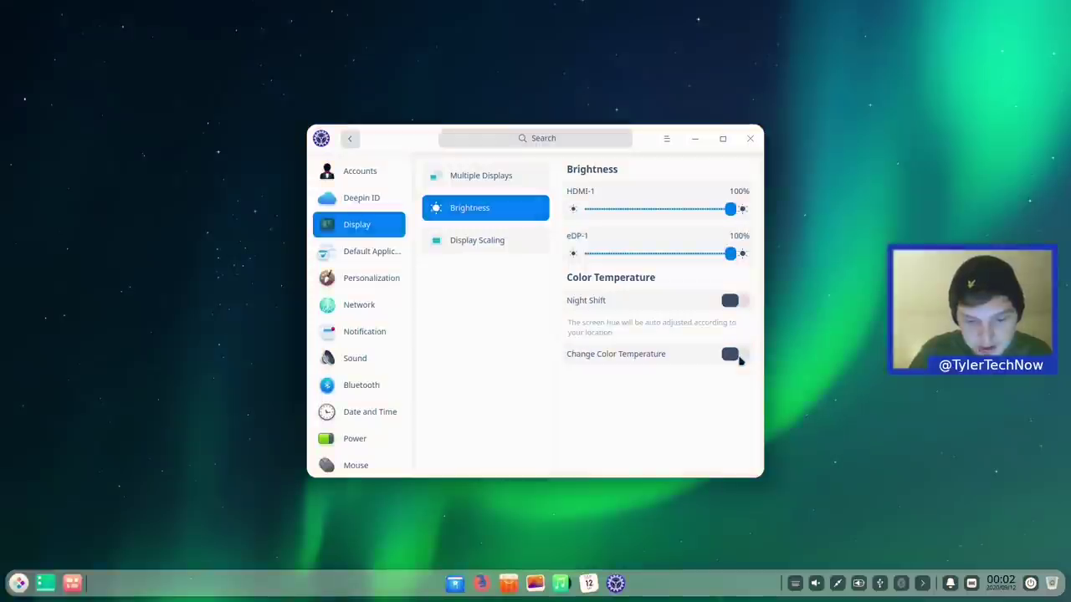
Look at the Display Scaling options and the default applications for webpages, mail, text and music.
click(484, 240)
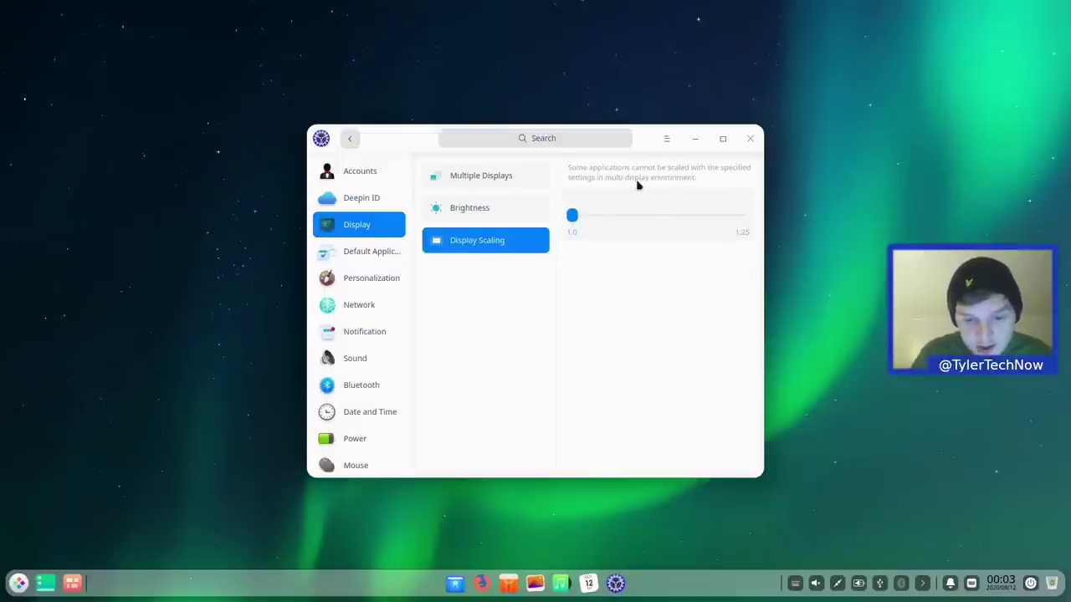
click(350, 256)
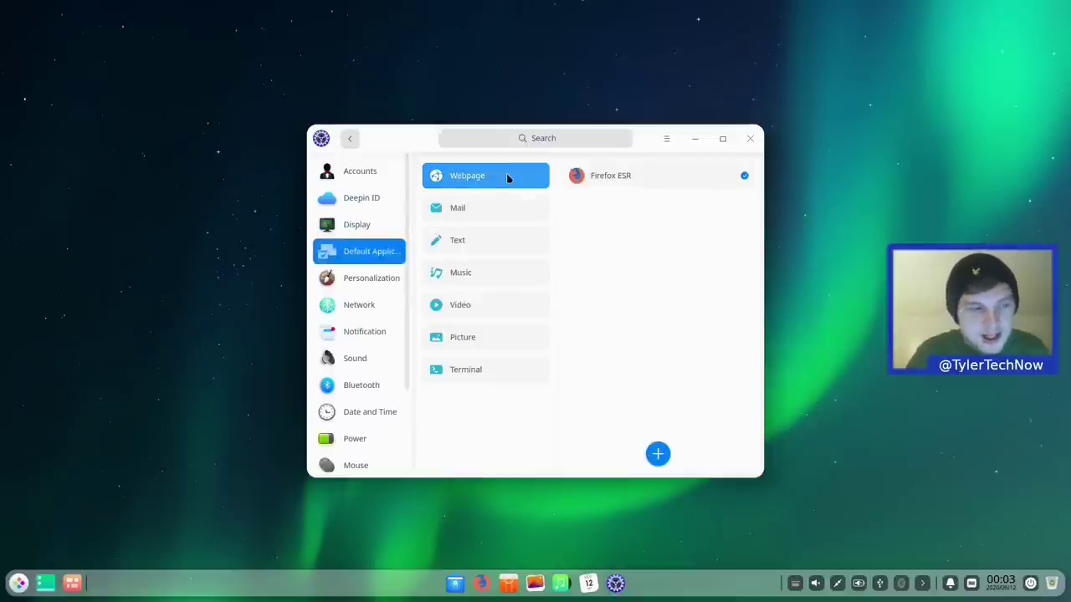
click(485, 202)
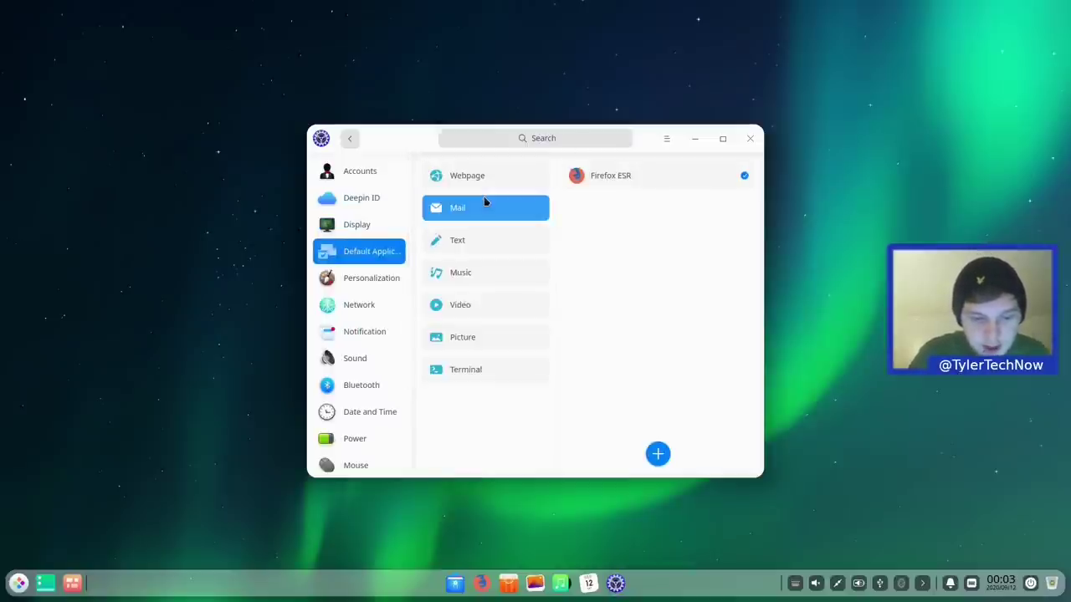
click(468, 236)
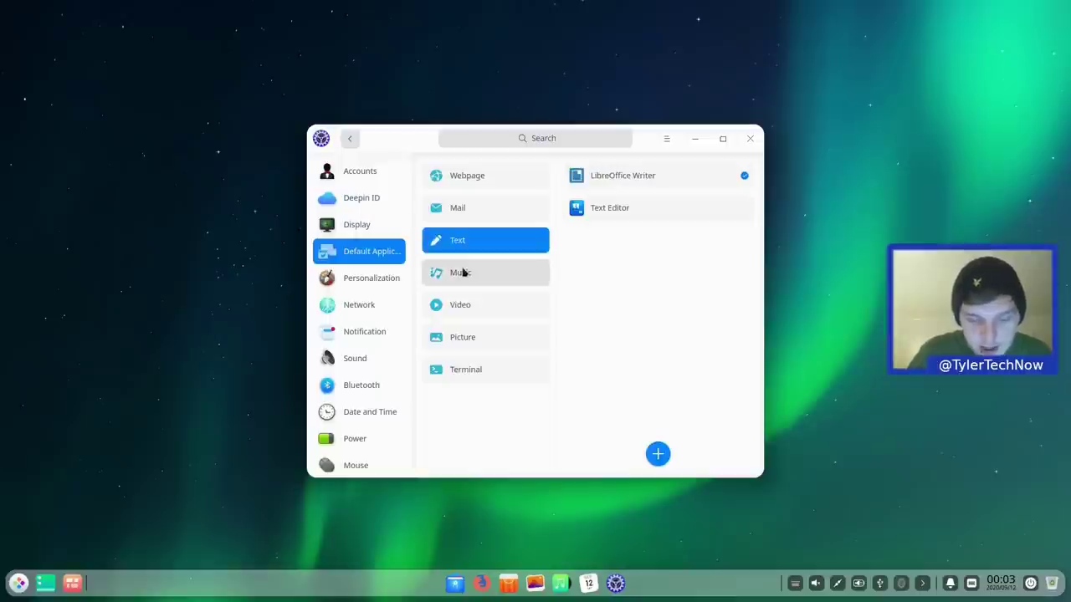
click(463, 273)
Make Text Editor the default text application and review the defaults for music, video, pictures and terminal.
click(474, 241)
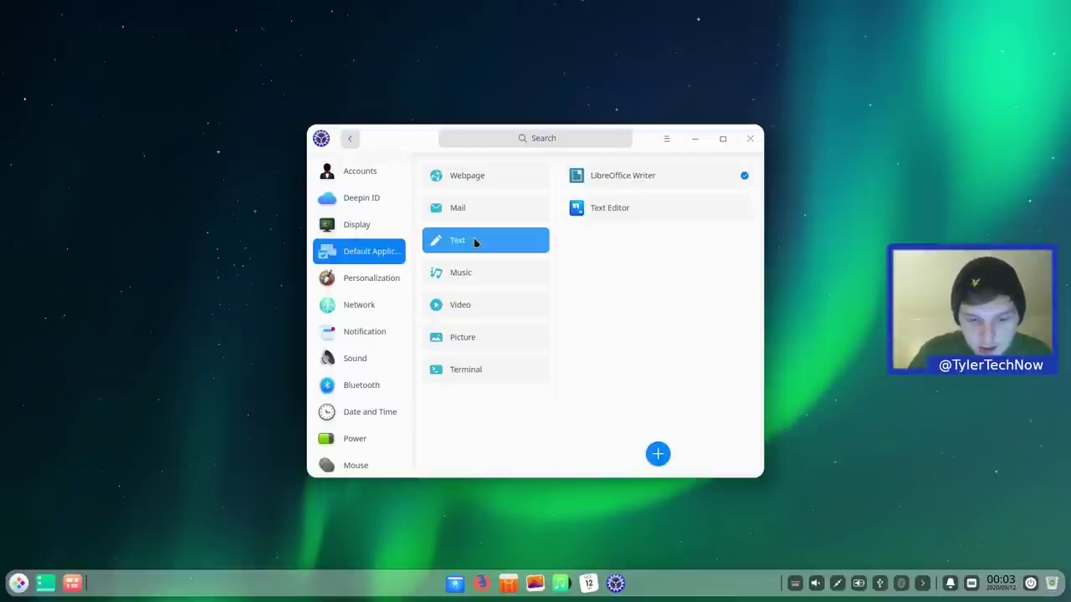
click(616, 210)
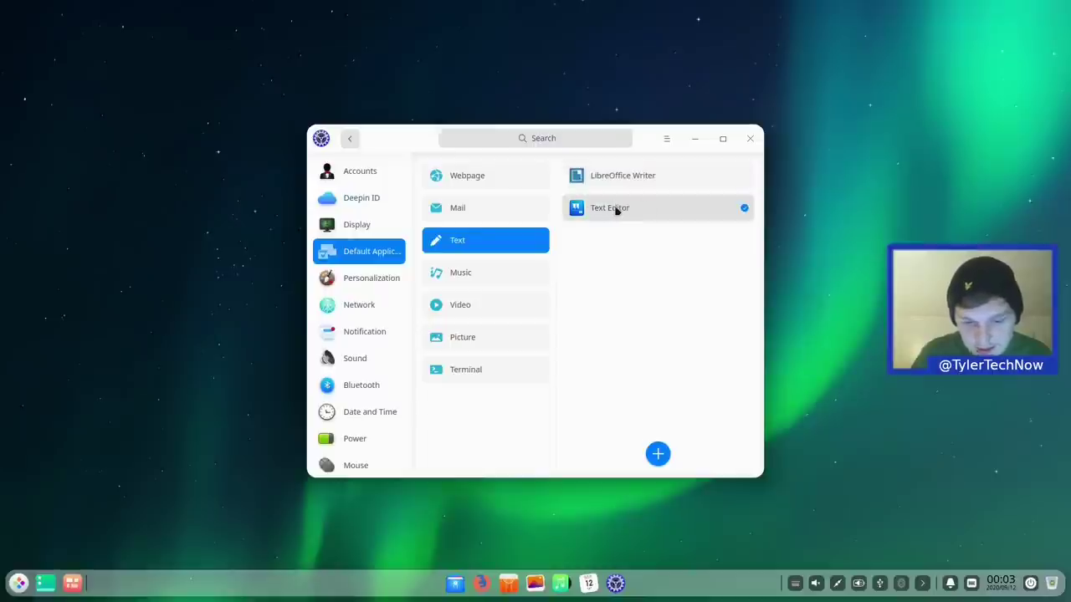
click(466, 277)
click(480, 307)
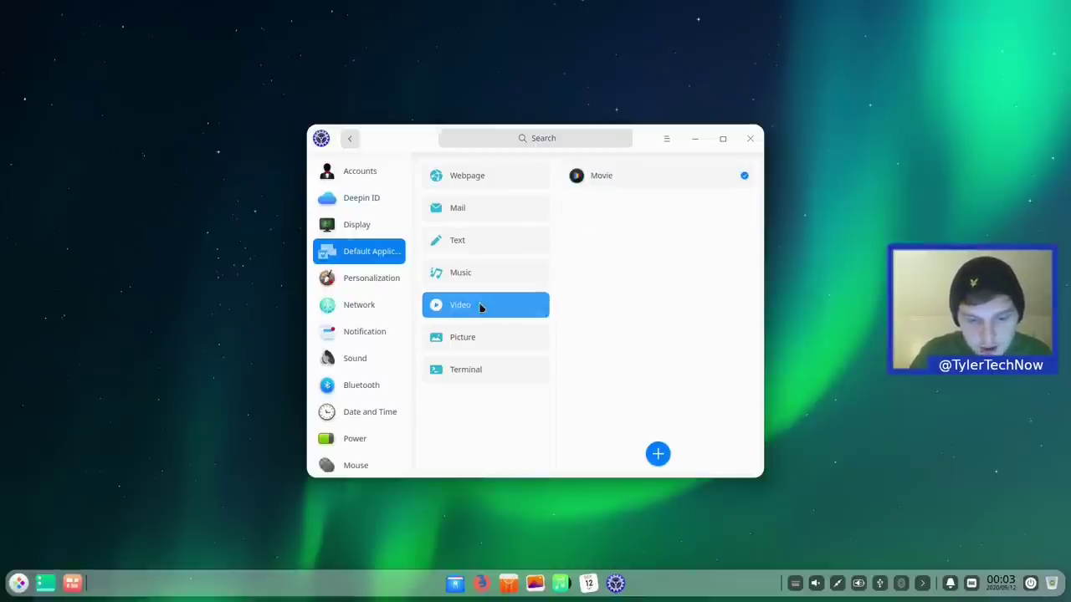
click(466, 350)
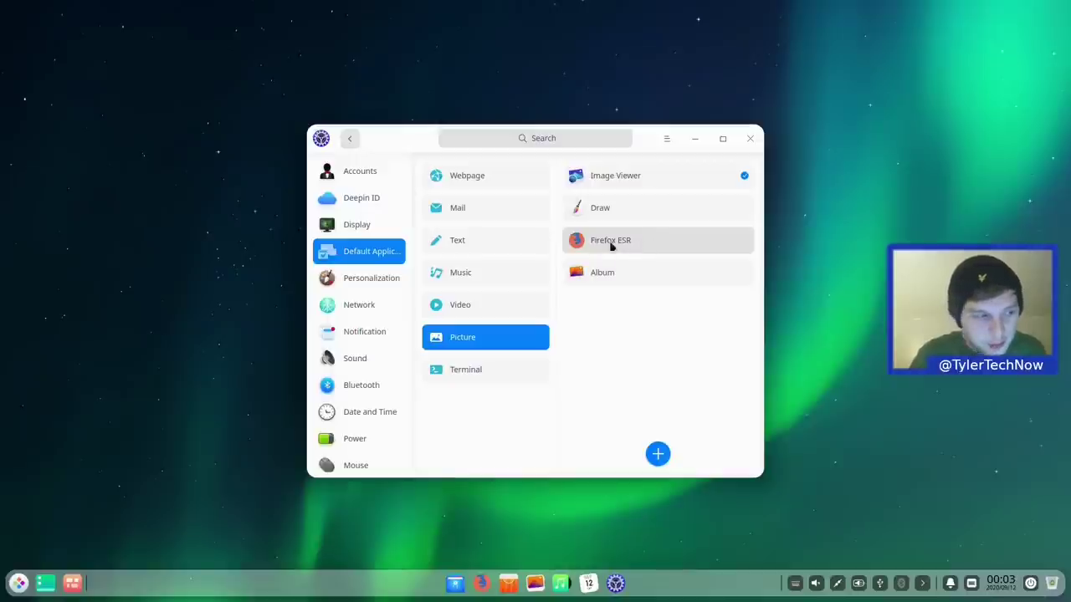
click(483, 373)
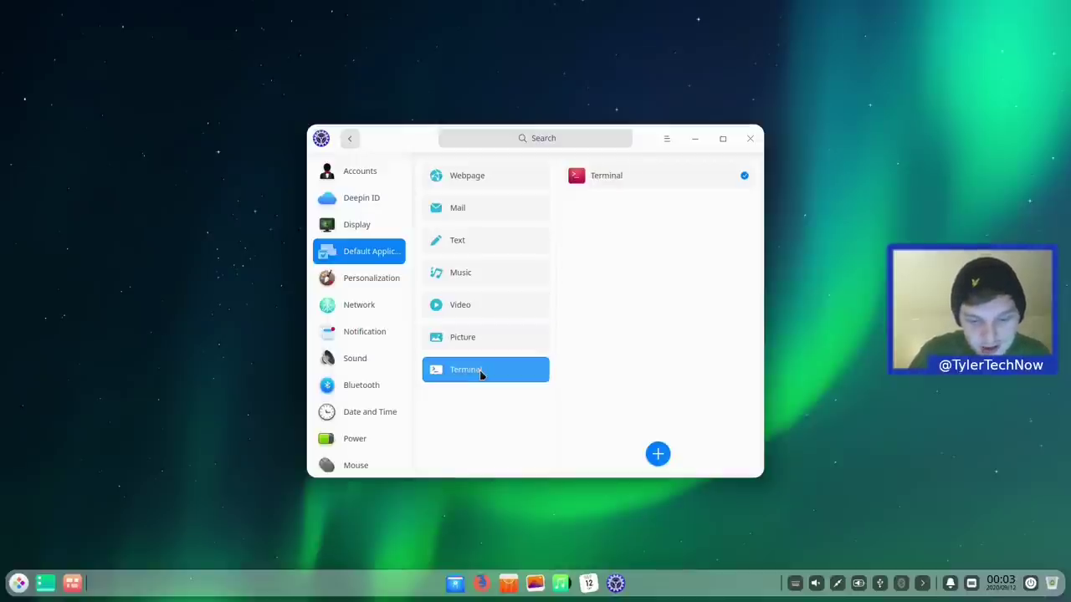
Switch the desktop to the Dark theme in the Personalization settings and check the window's own menu options.
click(355, 280)
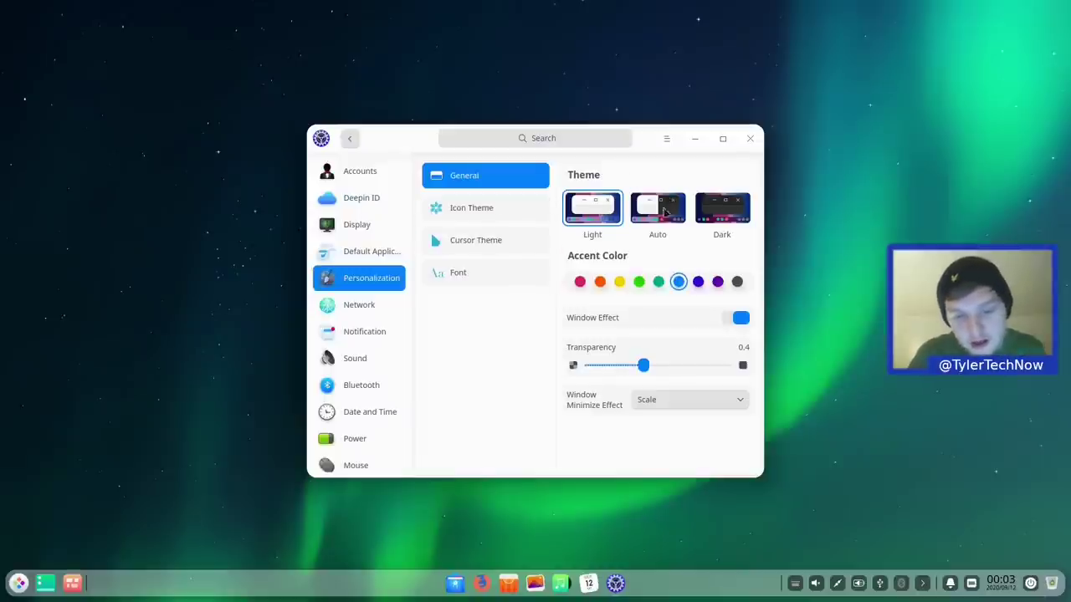
click(731, 217)
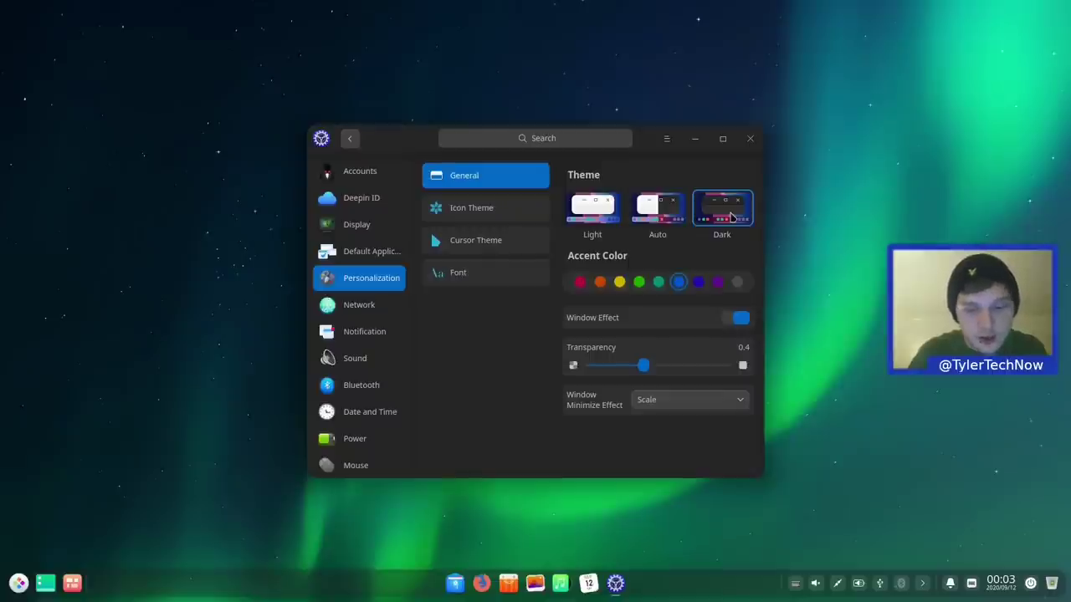
click(670, 140)
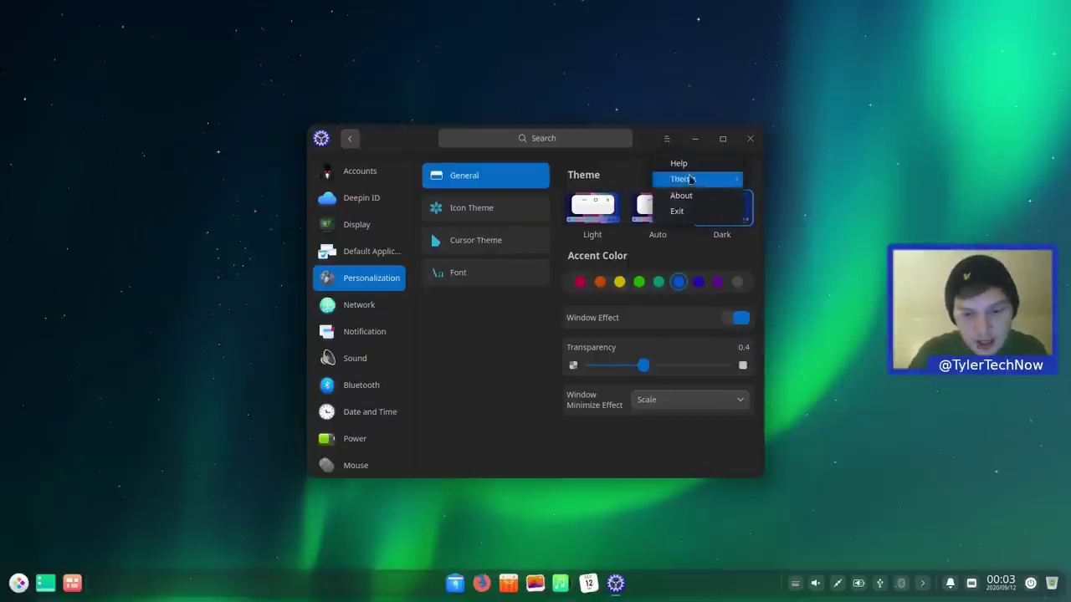
click(474, 365)
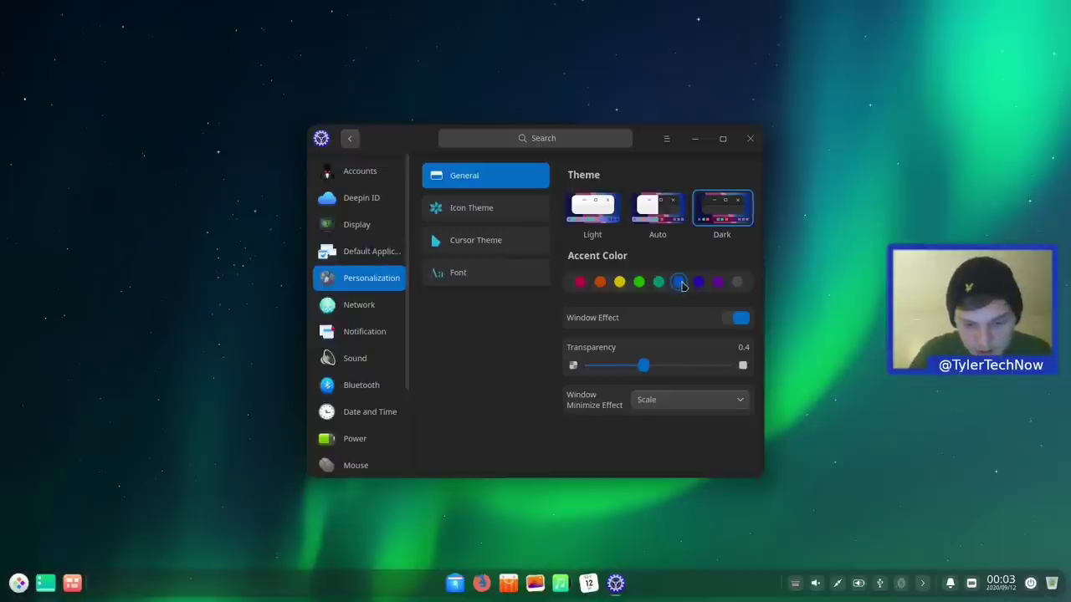
Try out the yellow accent color and disabling Window Effect, restoring the blue accent and the effect again.
click(619, 282)
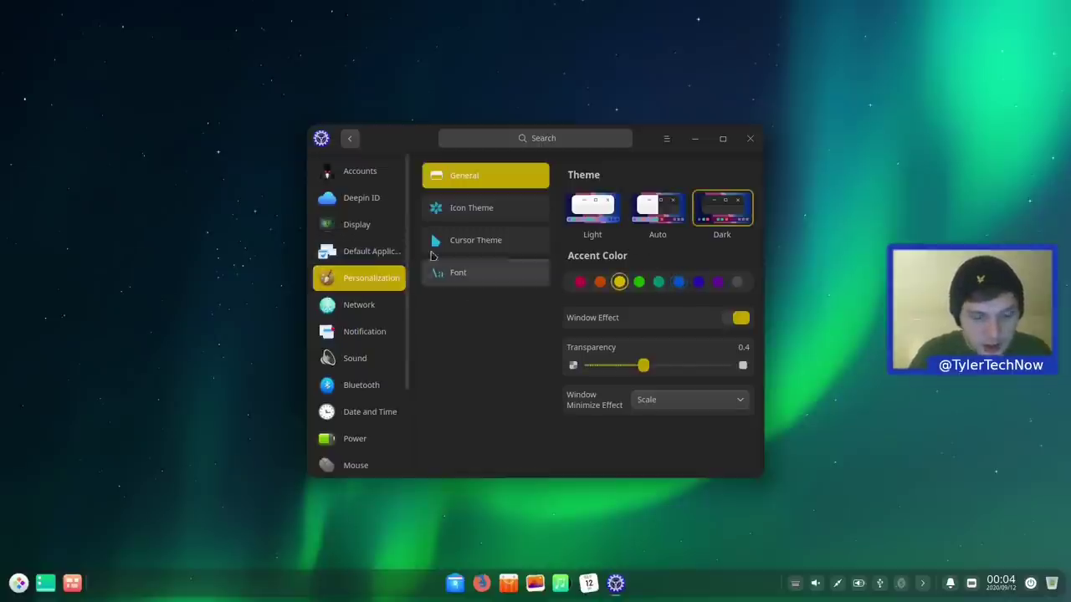
click(681, 283)
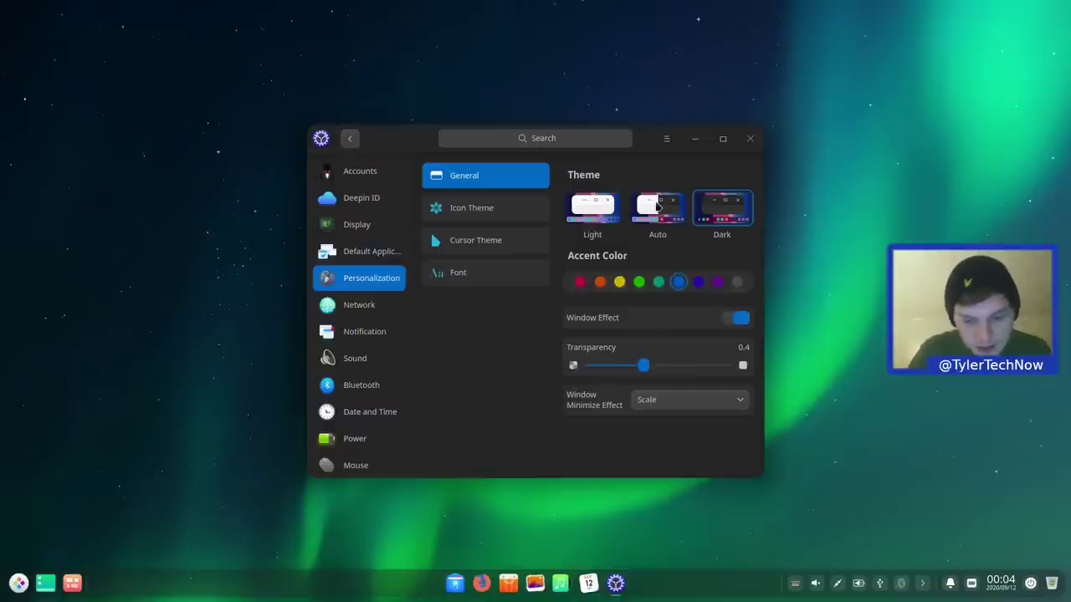
click(738, 321)
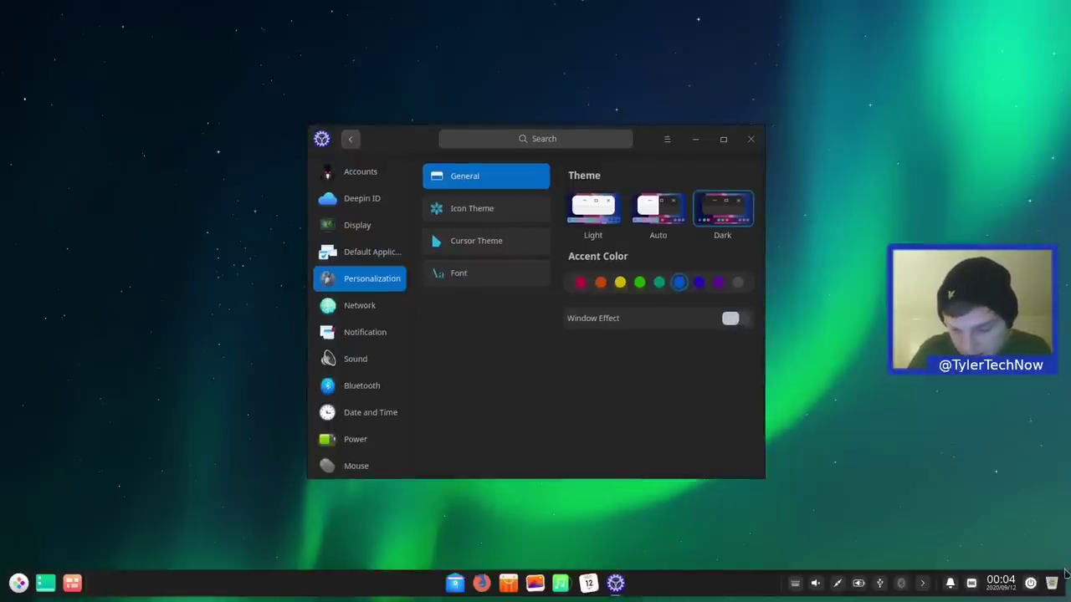
click(735, 319)
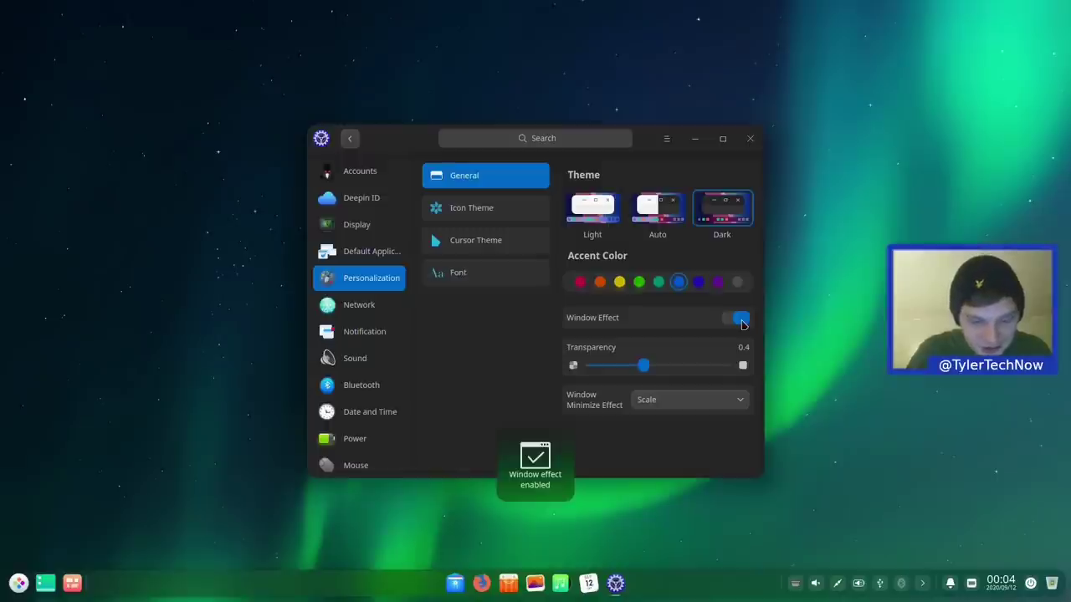
Browse the available icon themes in the Personalization settings, from Papirus to bloom-dark.
click(456, 211)
scroll(644, 317, down, 1)
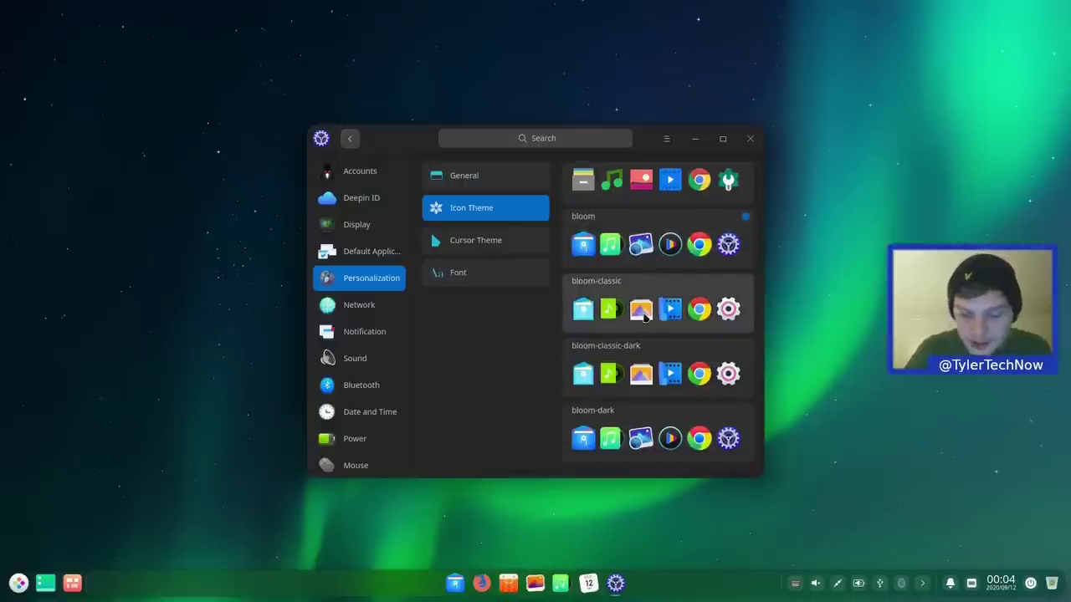
scroll(644, 317, up, 1)
scroll(644, 316, down, 1)
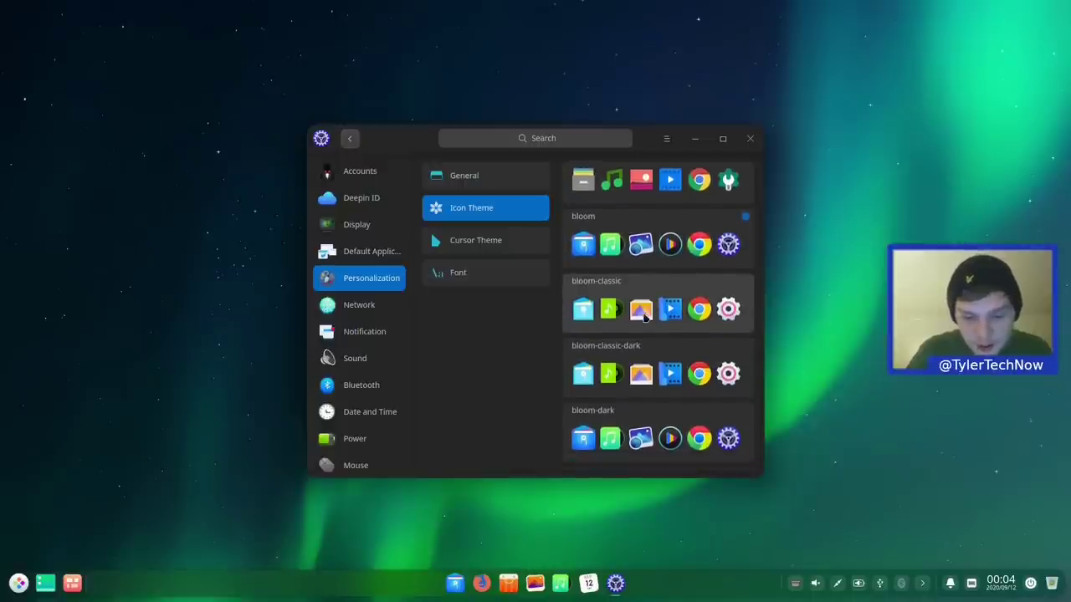
scroll(645, 316, up, 1)
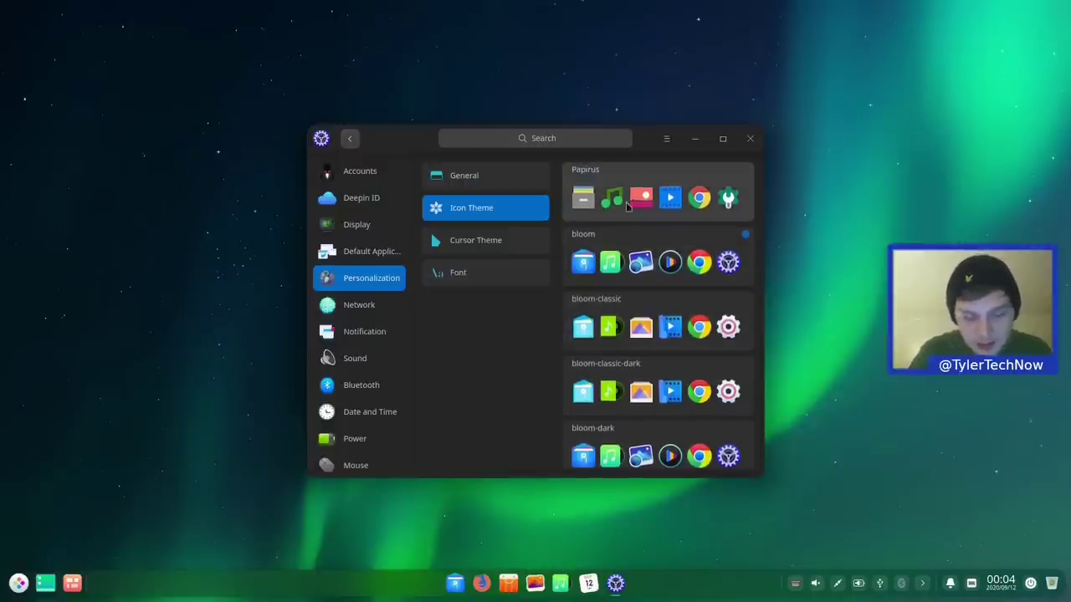
Browse the available cursor themes and look at the font size and typeface options.
click(461, 248)
scroll(611, 214, down, 1)
scroll(612, 217, up, 1)
scroll(612, 217, down, 1)
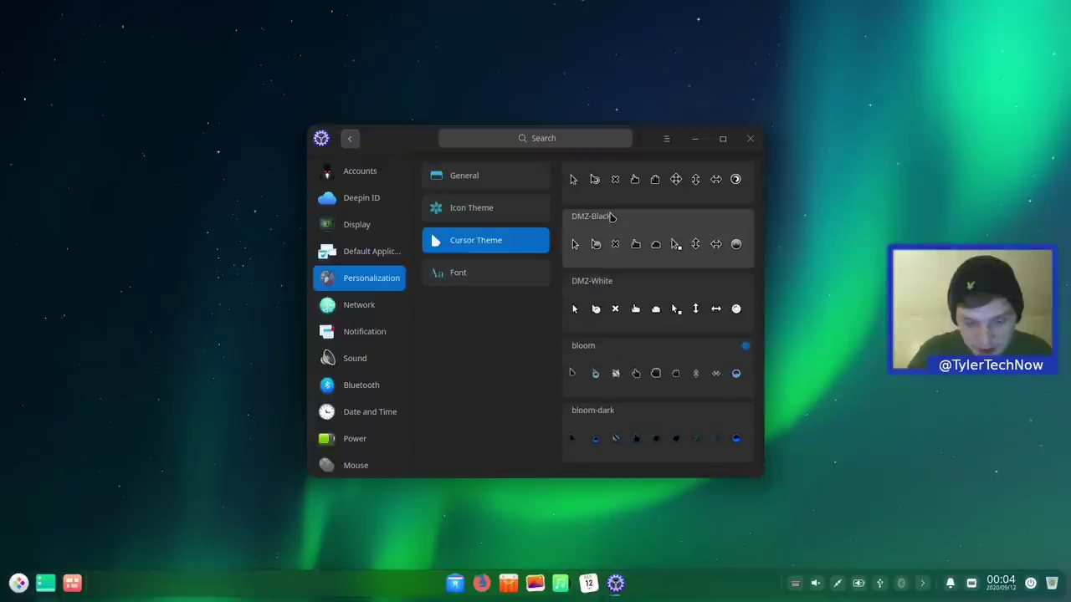
scroll(611, 217, up, 1)
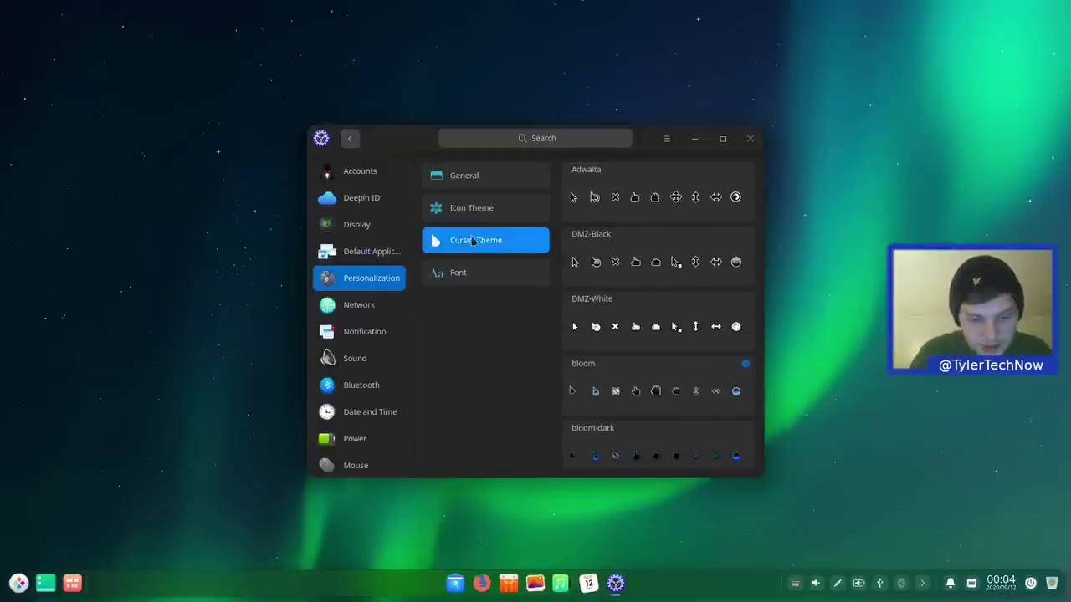
click(502, 284)
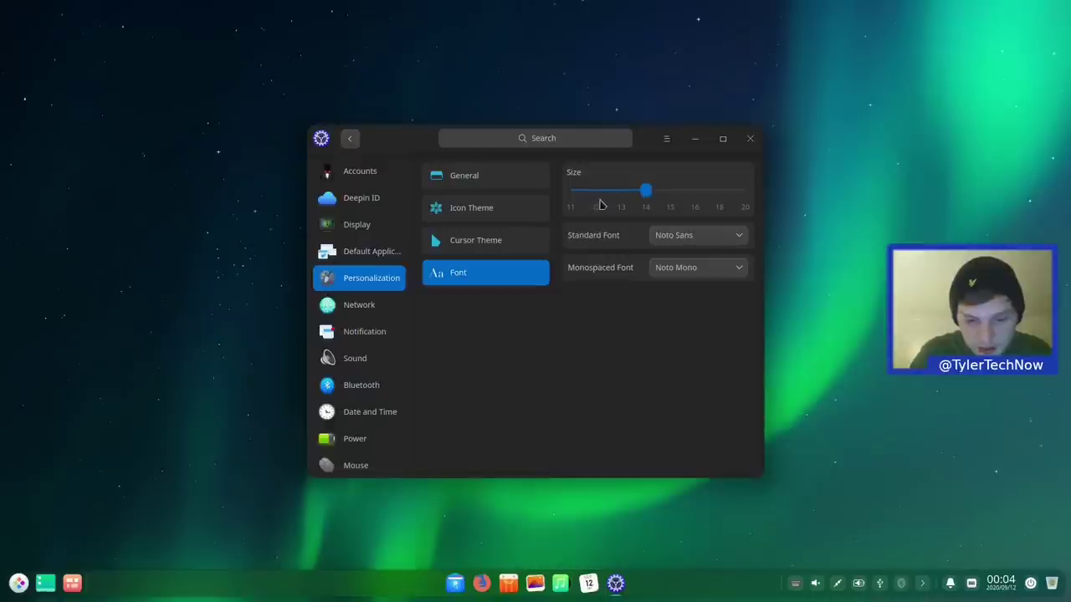
Review the Network settings, including VPN, System Proxy, Application Proxy and Personal Hotspot.
click(357, 310)
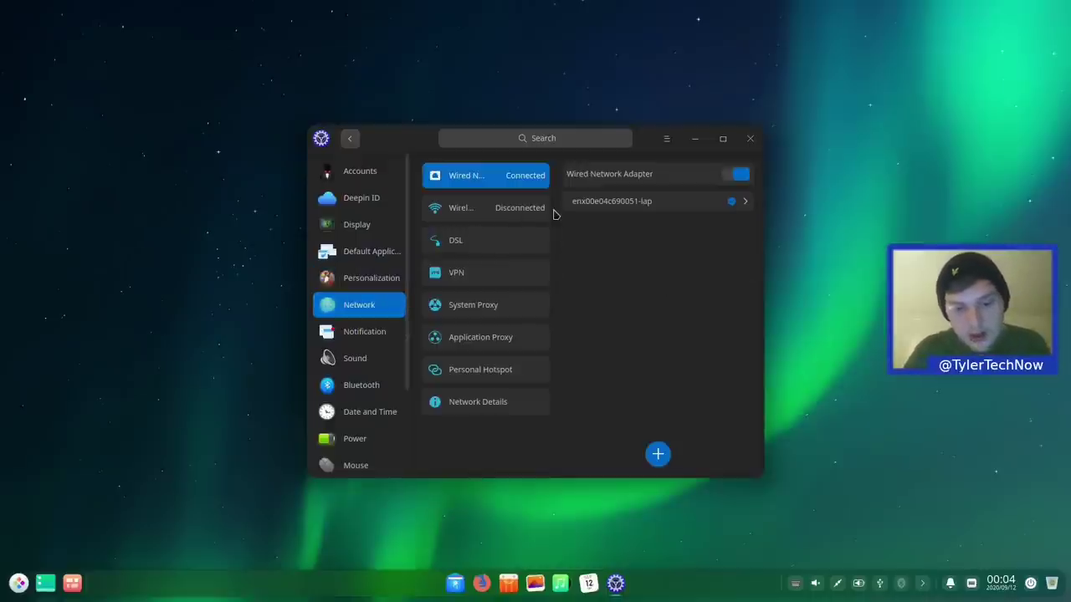
click(465, 281)
click(475, 308)
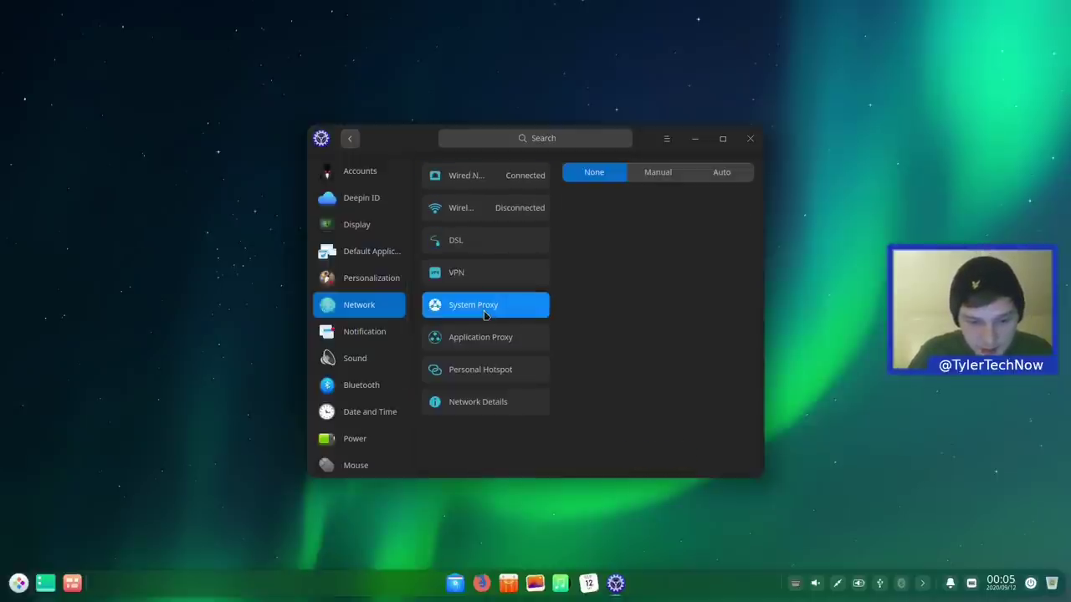
click(503, 339)
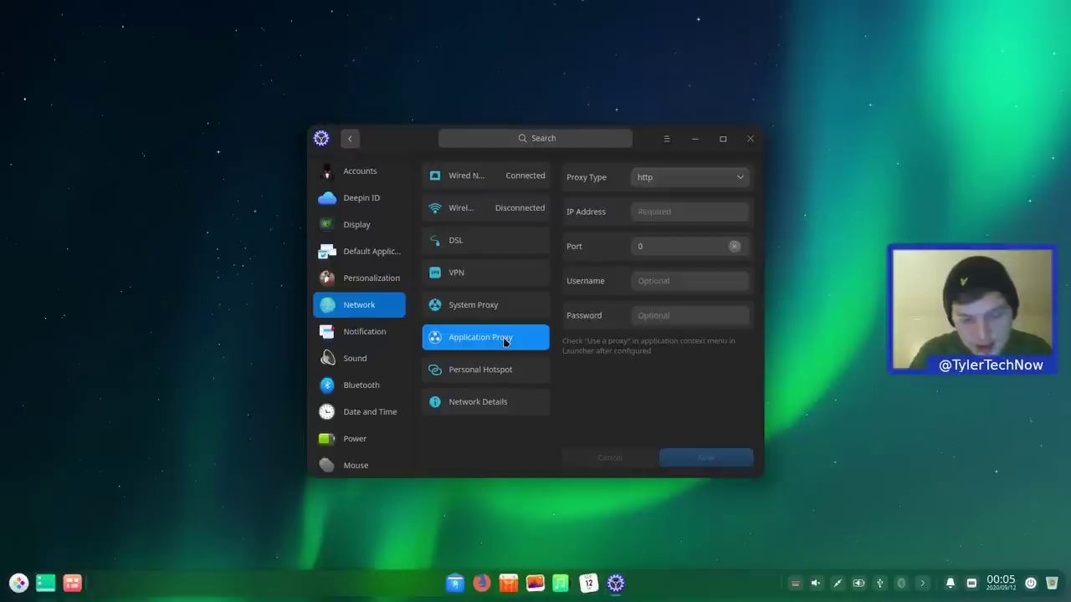
click(487, 376)
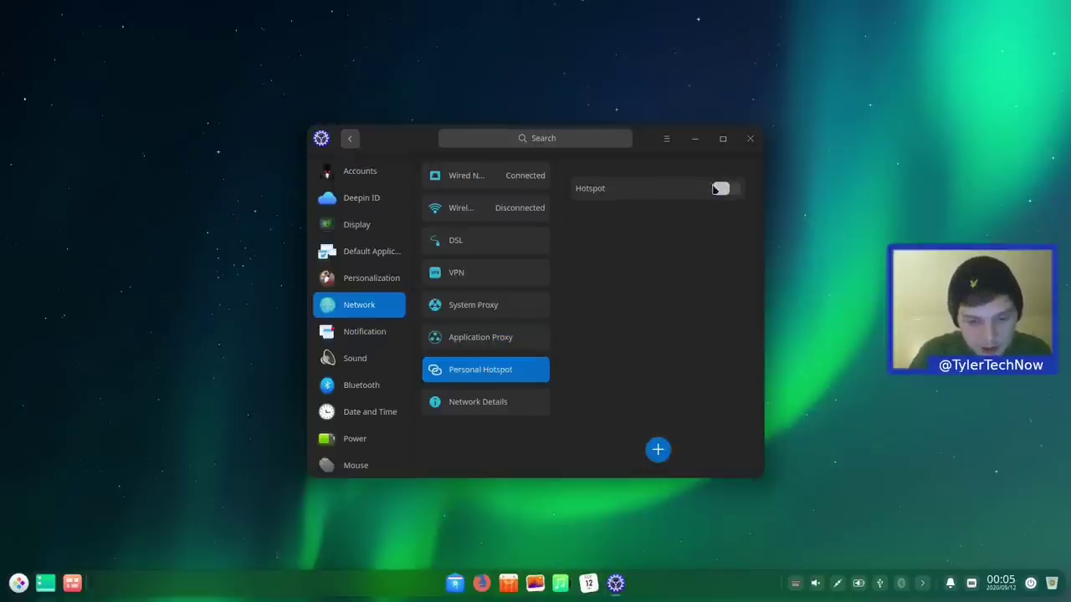
Try out Do Not Disturb while checking Notification Center, and hiding the notification icon from the dock, reverting both settings.
click(364, 333)
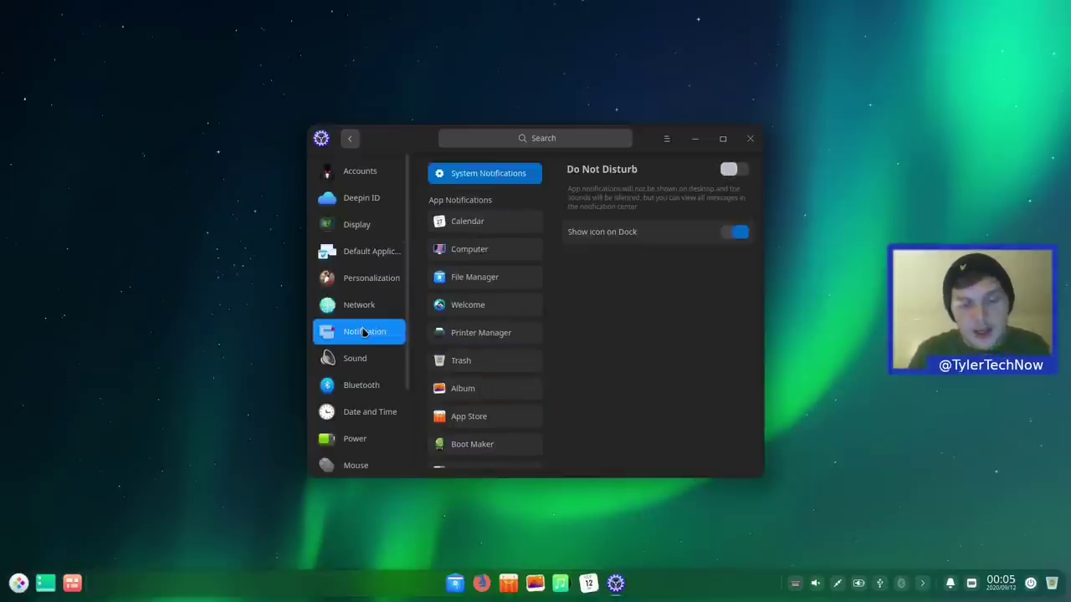
click(728, 172)
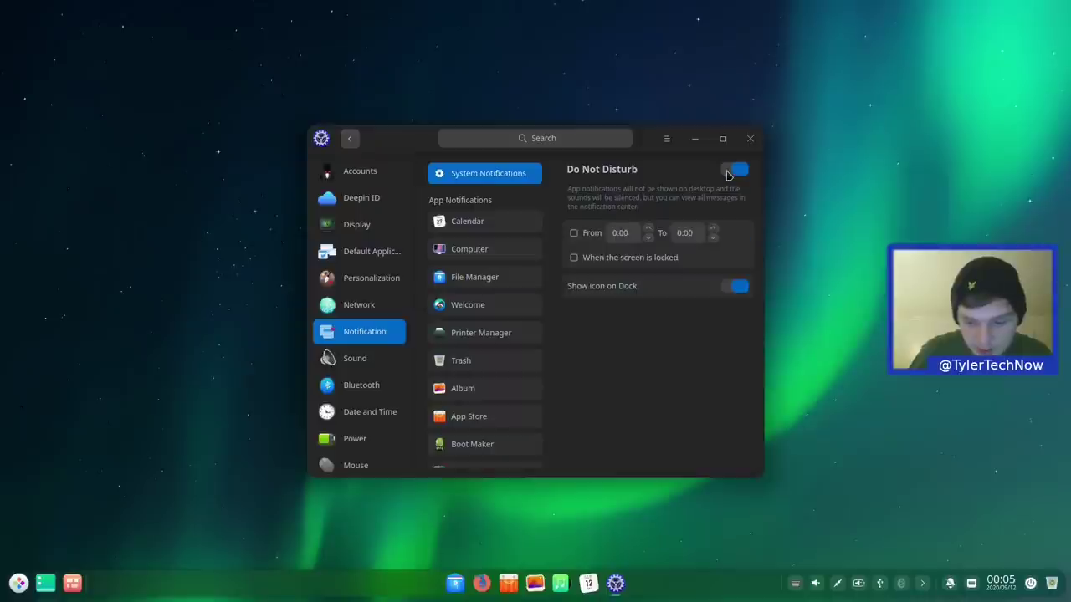
click(950, 583)
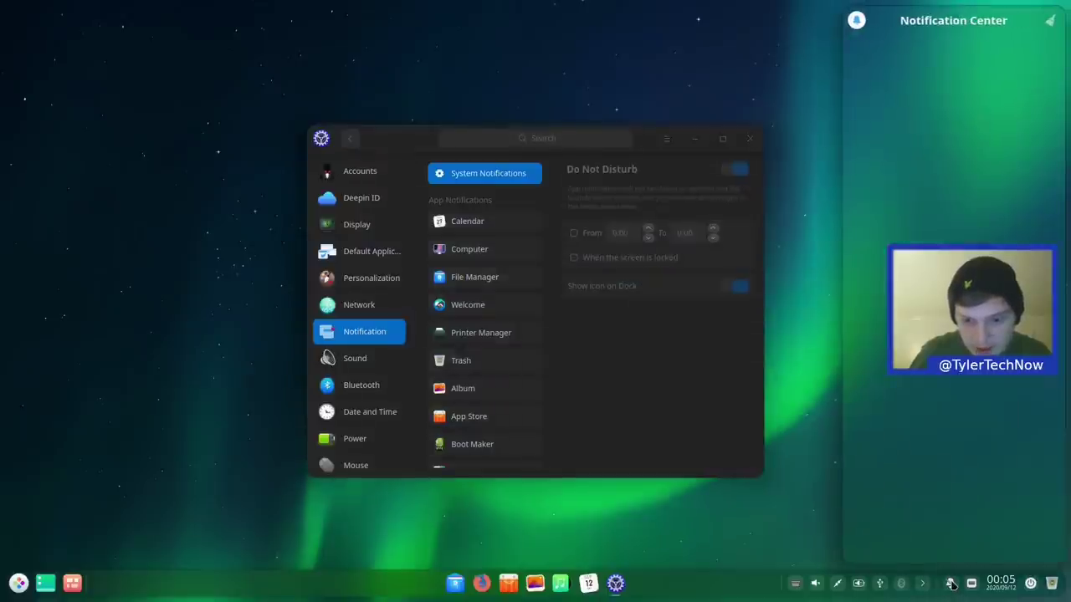
click(740, 204)
click(729, 170)
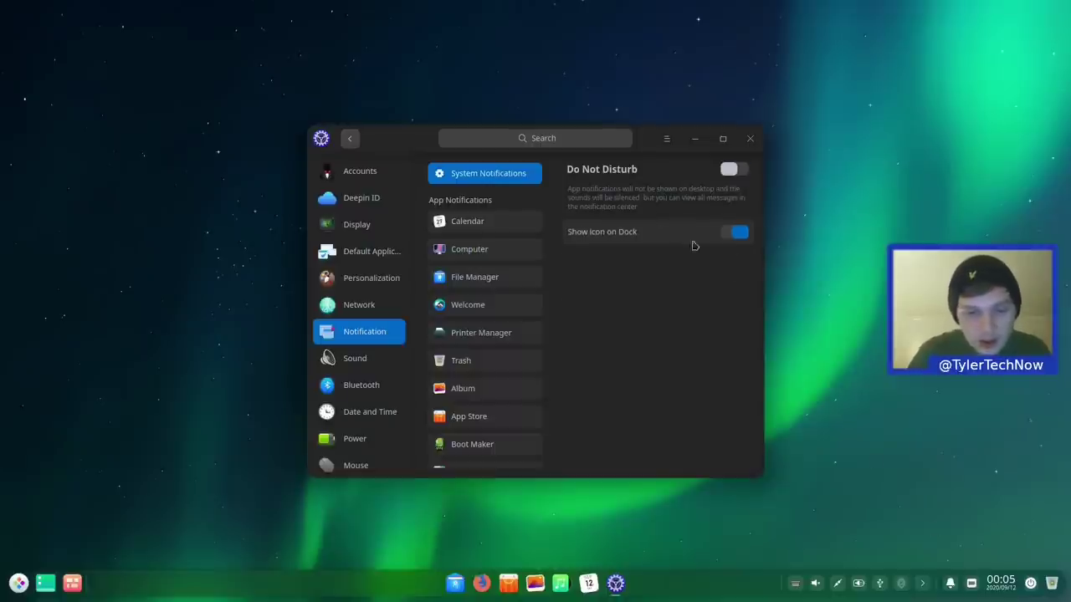
click(738, 237)
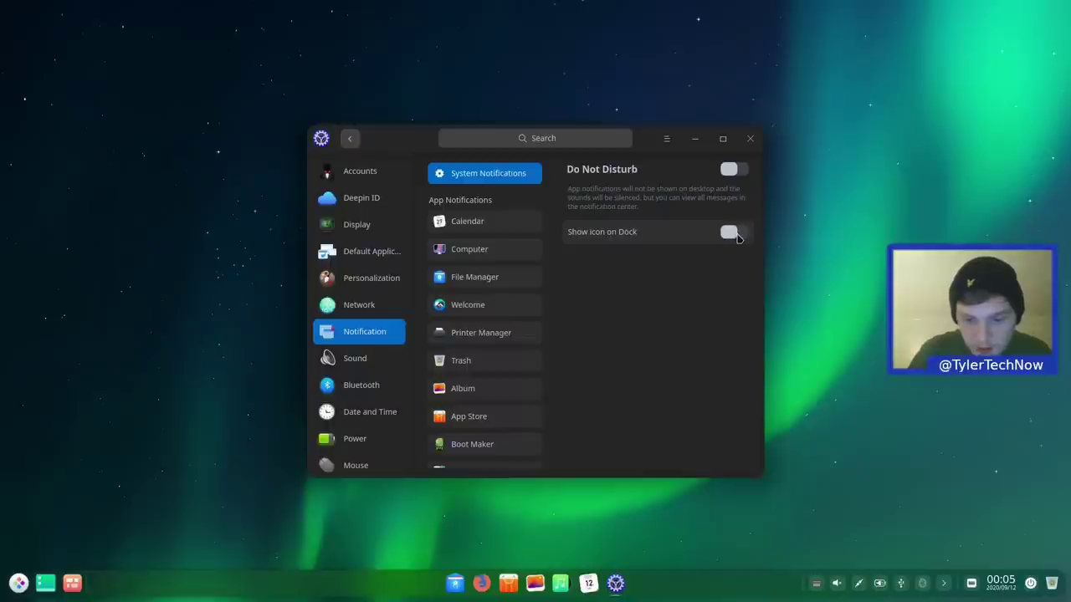
click(739, 237)
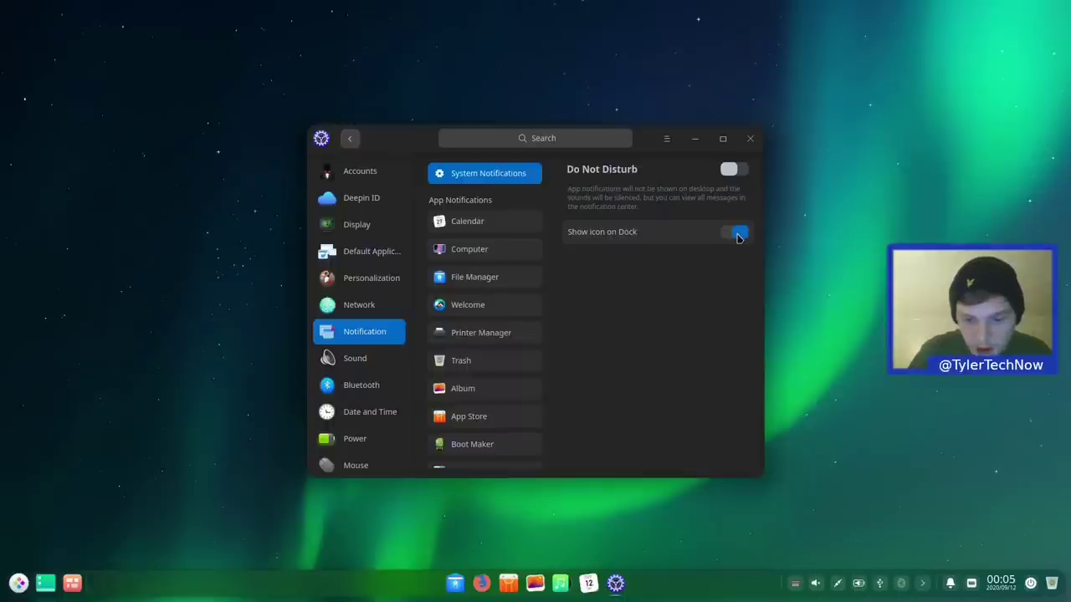
View the notification options for Computer and Calendar, and try turning Calendar's notification sound off and on again.
click(480, 234)
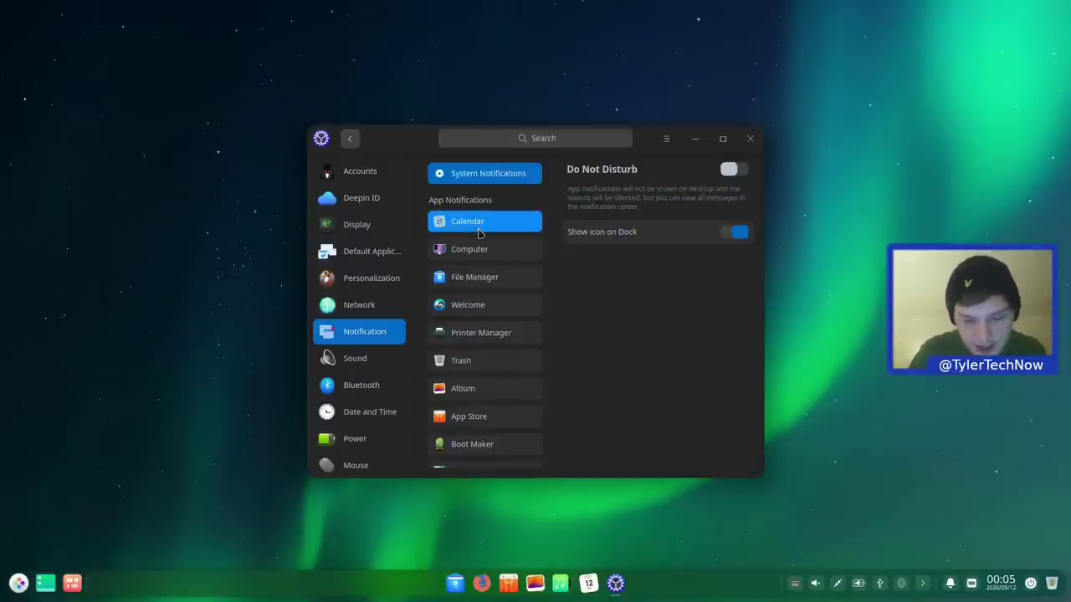
click(484, 247)
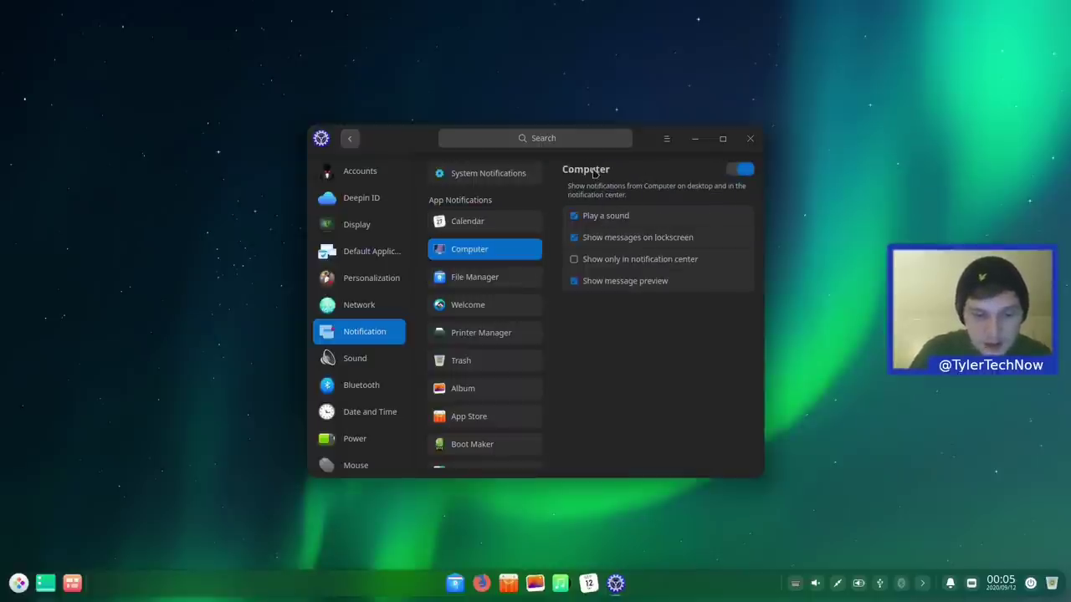
click(474, 226)
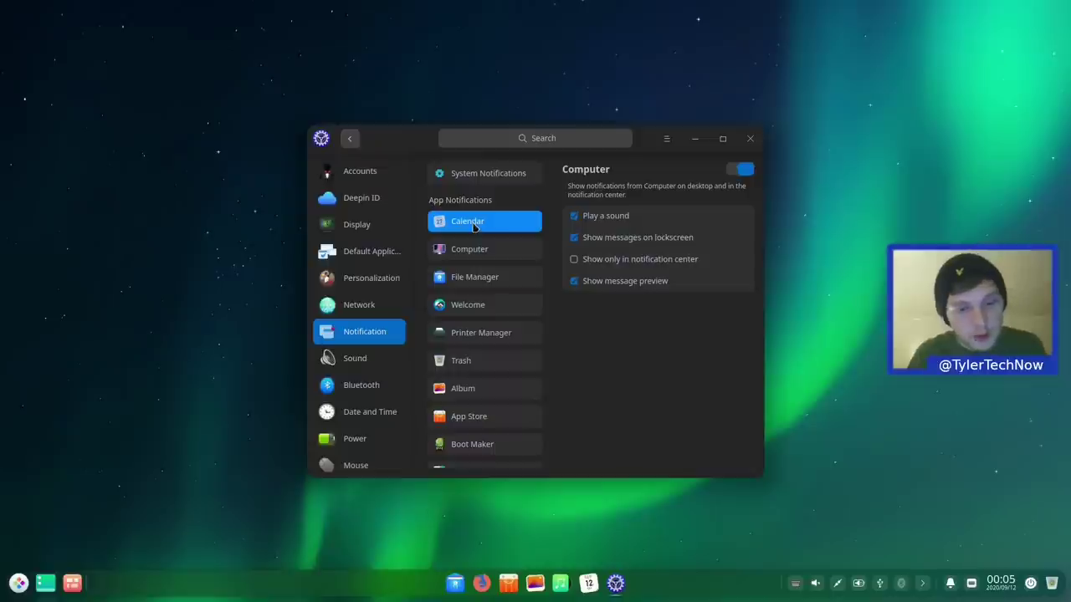
click(477, 244)
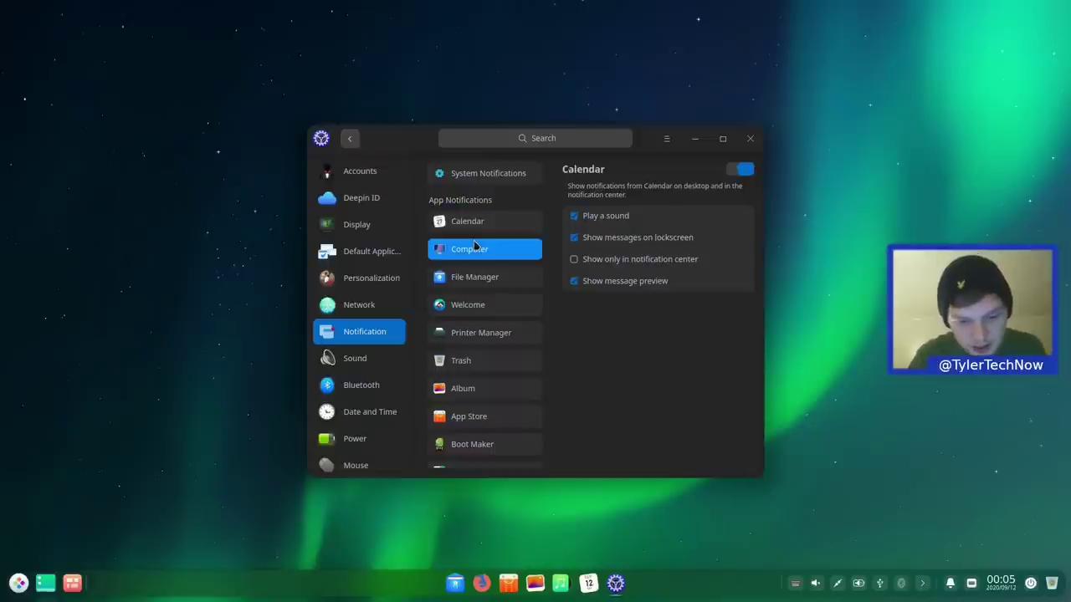
click(482, 232)
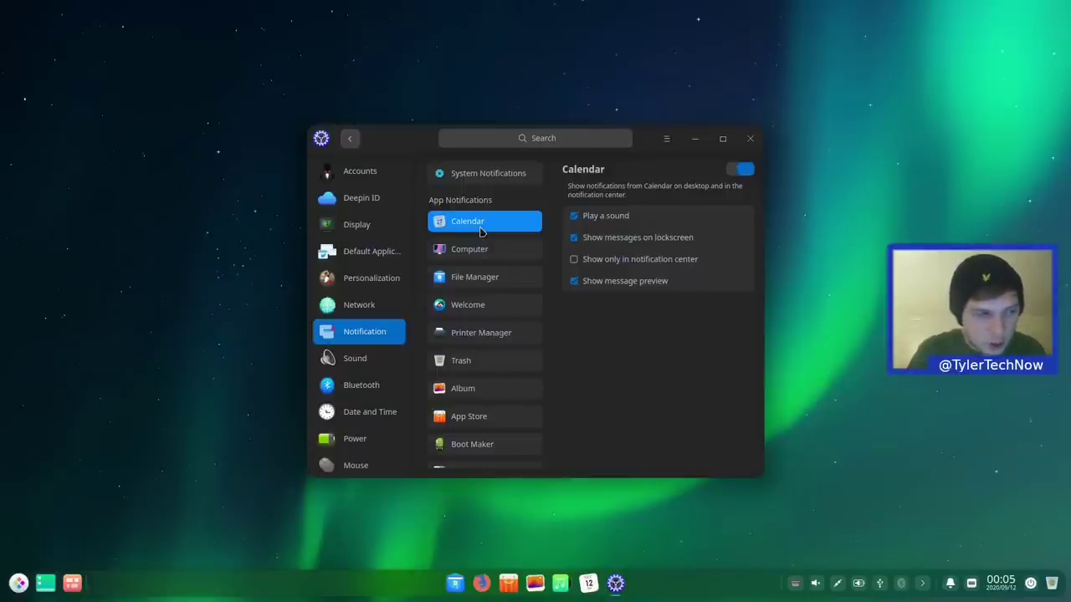
click(574, 216)
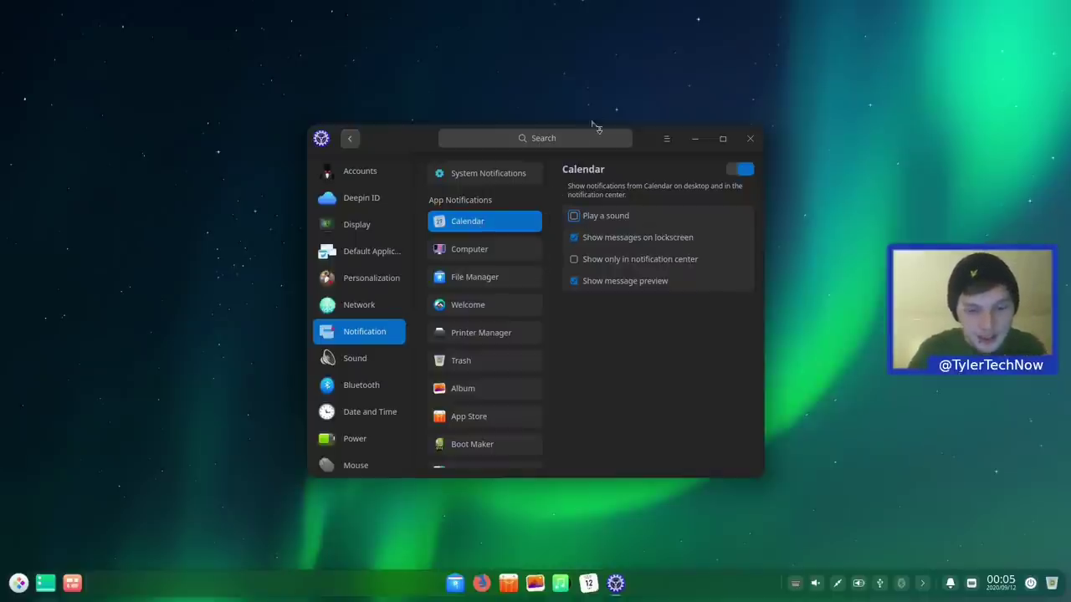
click(574, 217)
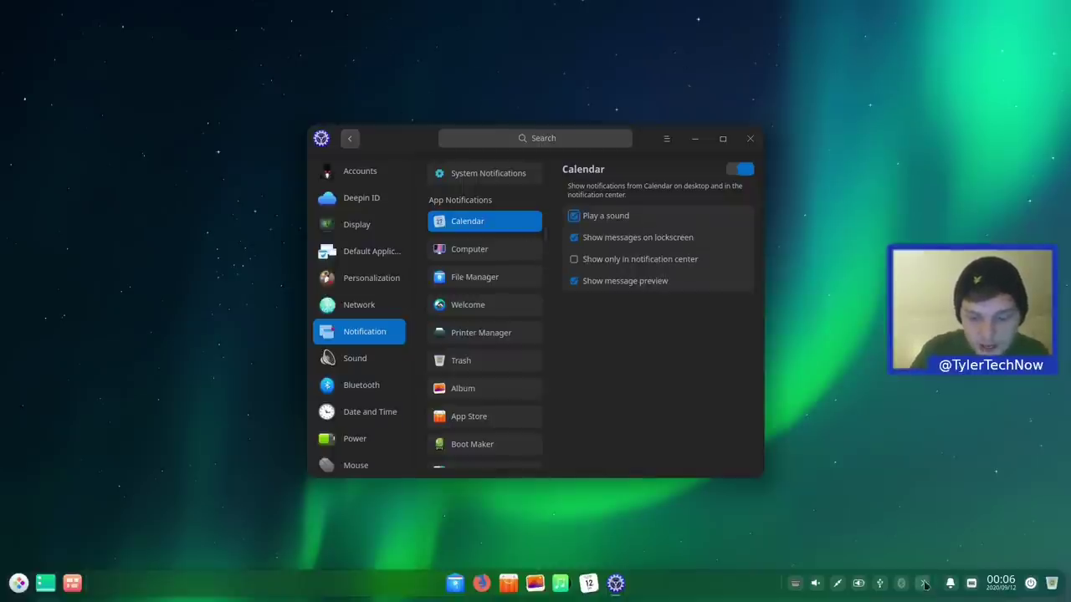
Look at Notification Center, the full list of app notifications and the System Notifications options.
click(950, 583)
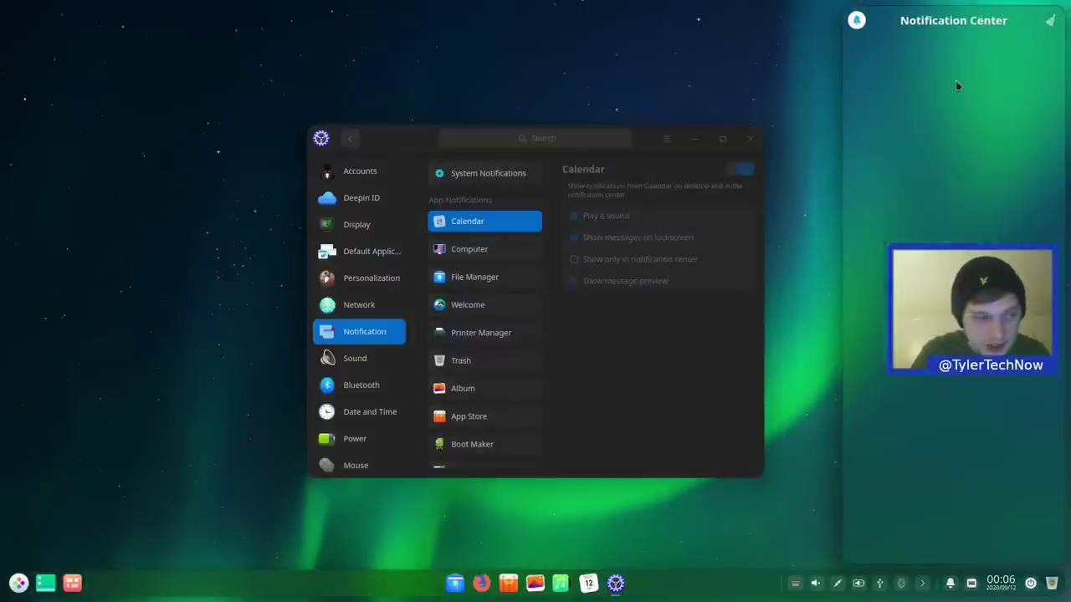
click(662, 449)
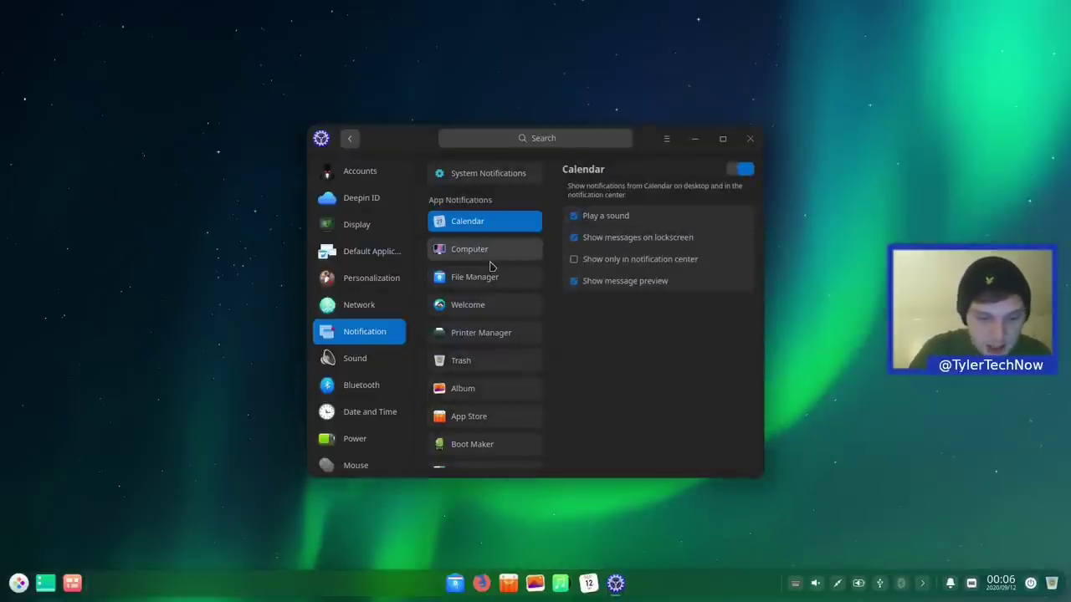
scroll(491, 266, down, 10)
scroll(491, 266, up, 5)
scroll(491, 266, down, 4)
scroll(491, 266, up, 4)
click(462, 178)
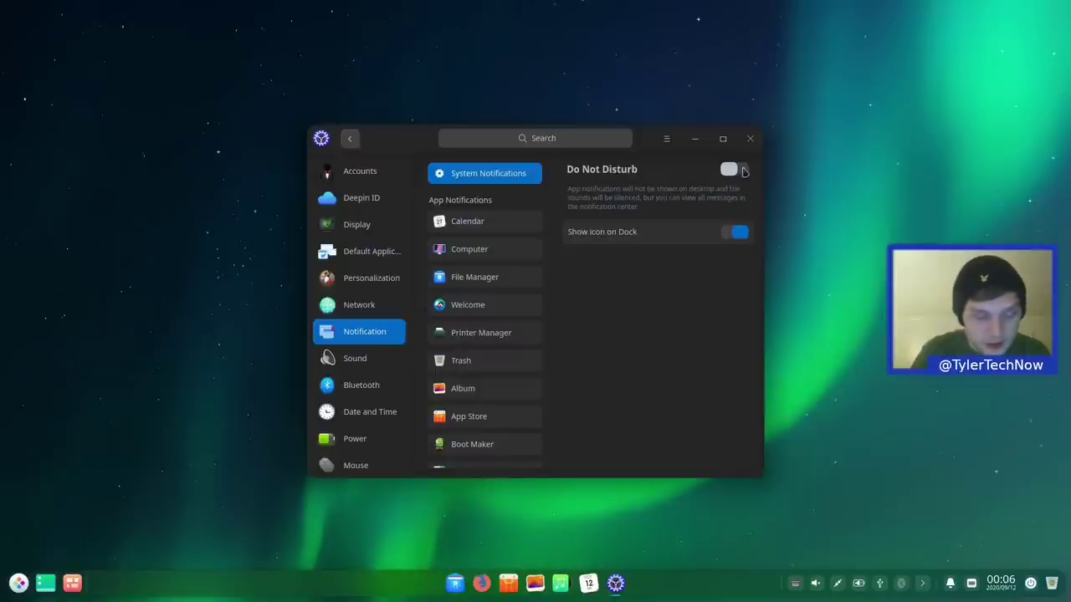
Turn off Sound Effects in the Sound settings after trying the switch off and on.
click(350, 360)
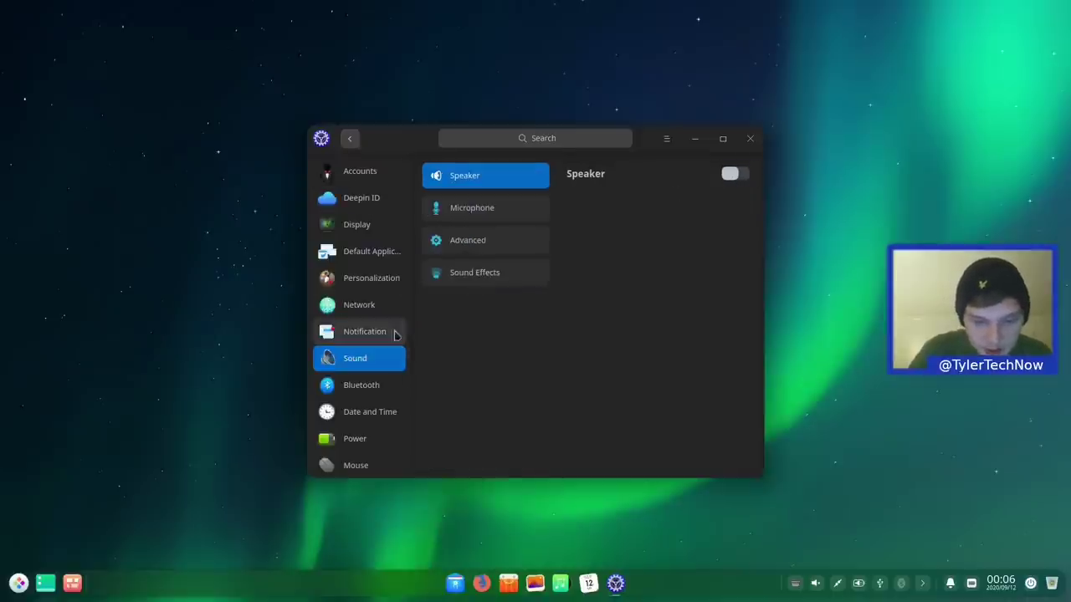
click(471, 272)
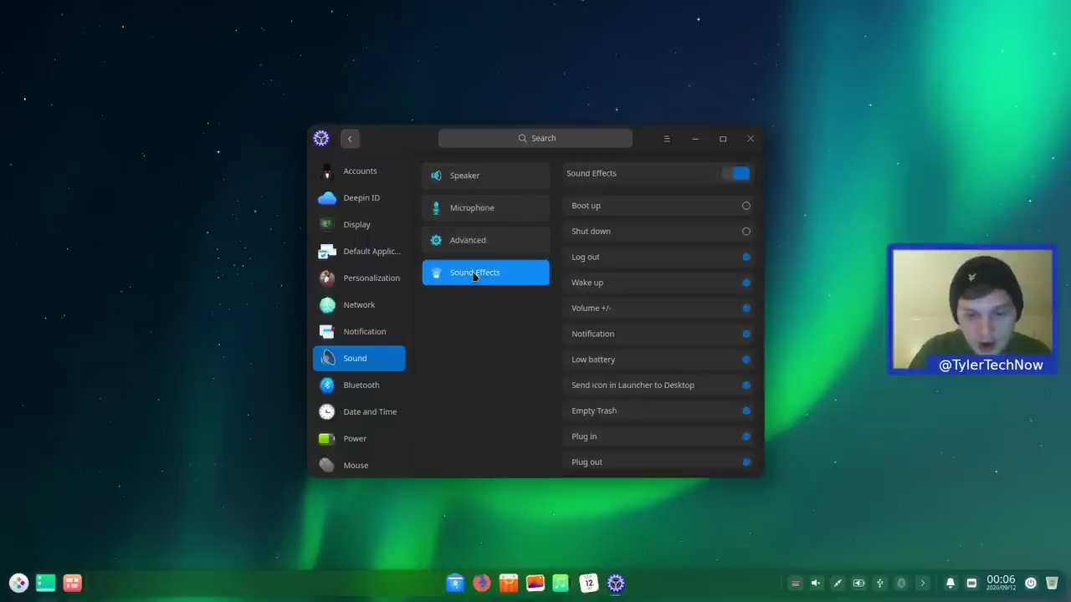
click(732, 176)
click(730, 176)
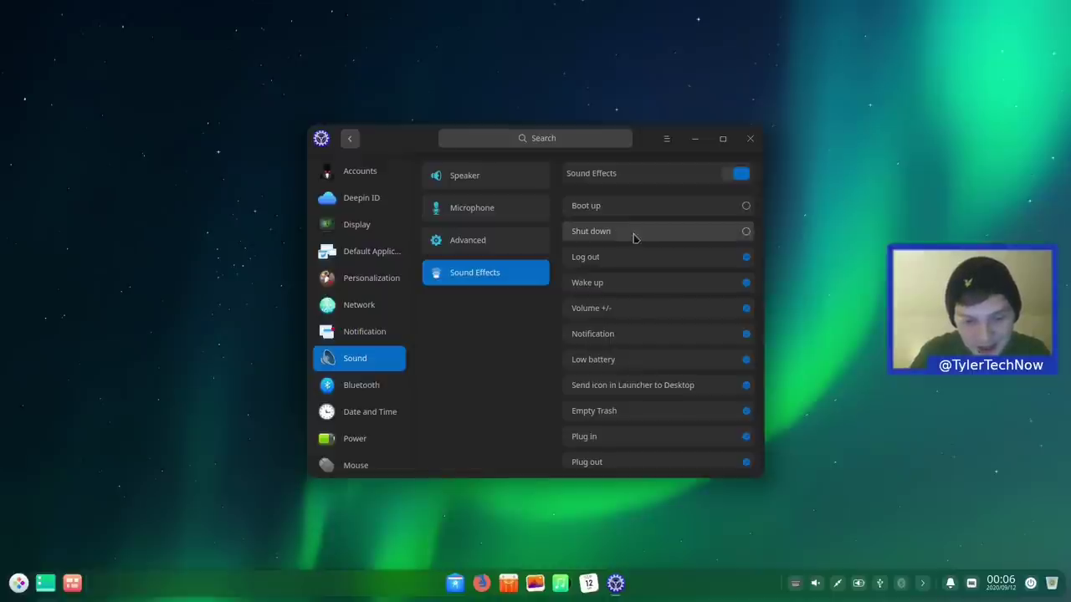
click(734, 174)
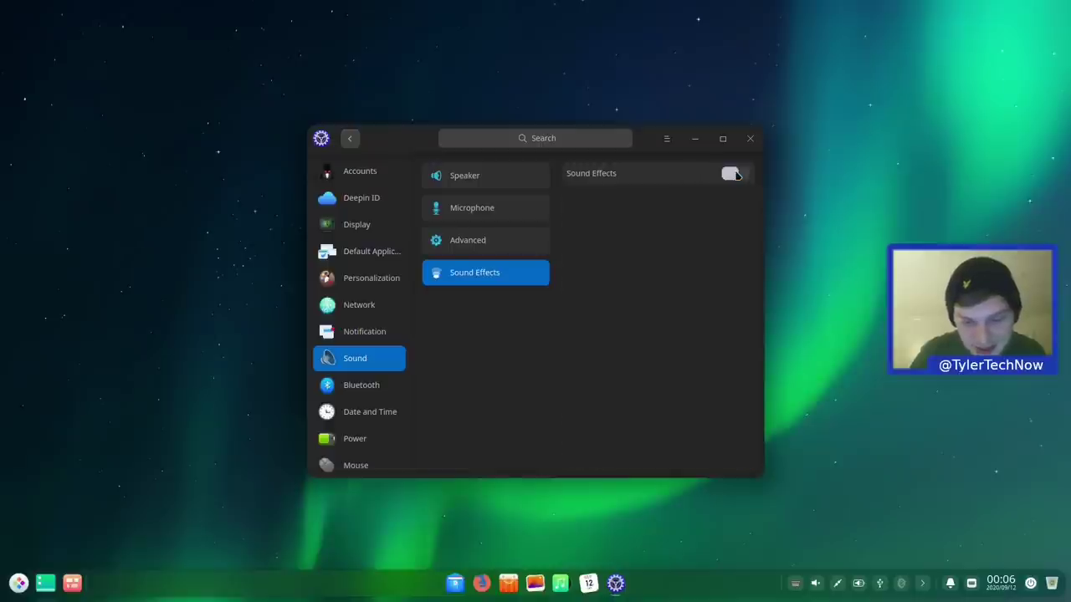
Look through the Bluetooth, Date and Time and general Power settings, including power saving, wakeup and battery options, and check the dock's battery status.
click(350, 383)
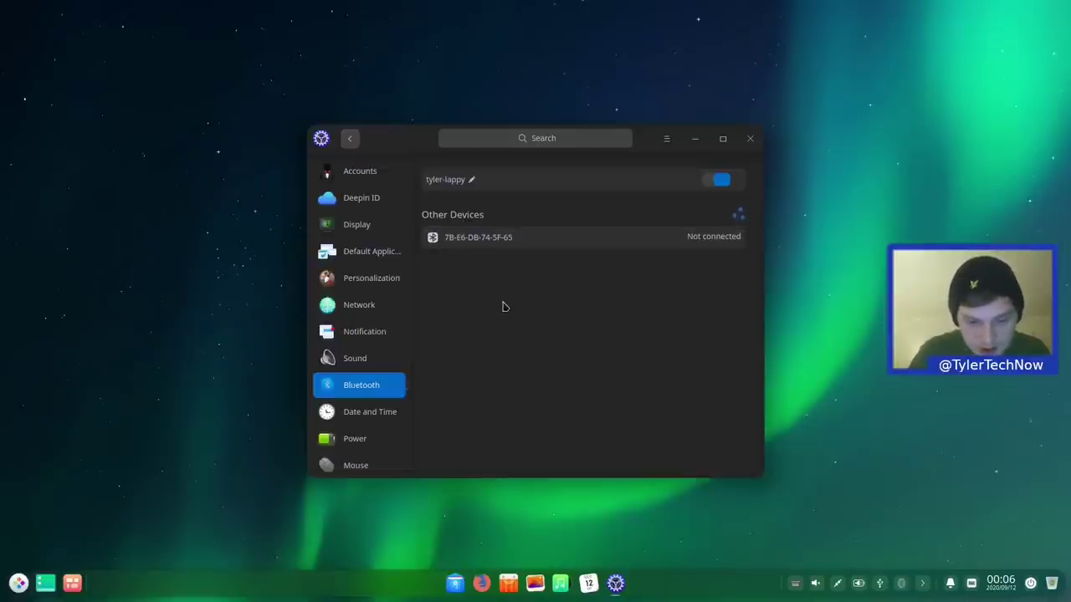
click(354, 414)
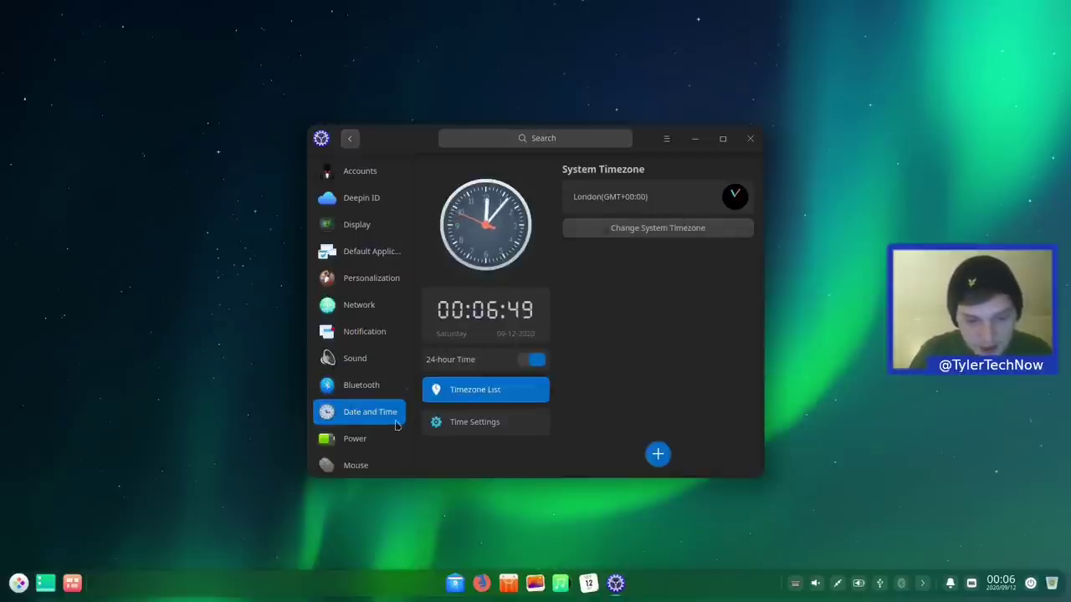
click(358, 439)
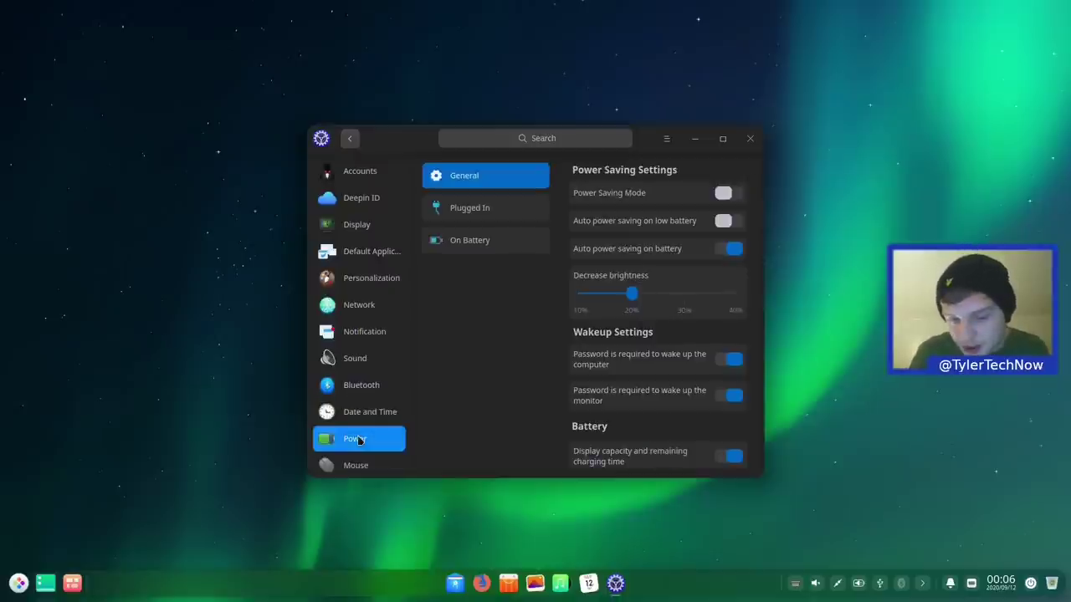
click(683, 188)
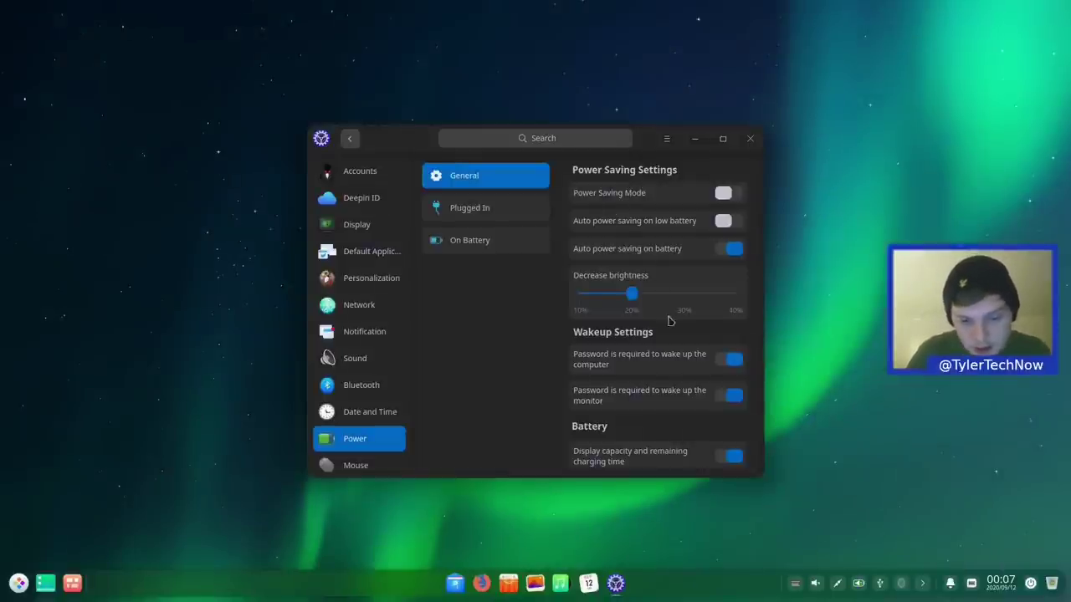
mouse_move(633, 293)
mouse_down()
mouse_move(732, 297)
mouse_move(745, 308)
mouse_move(632, 296)
mouse_up()
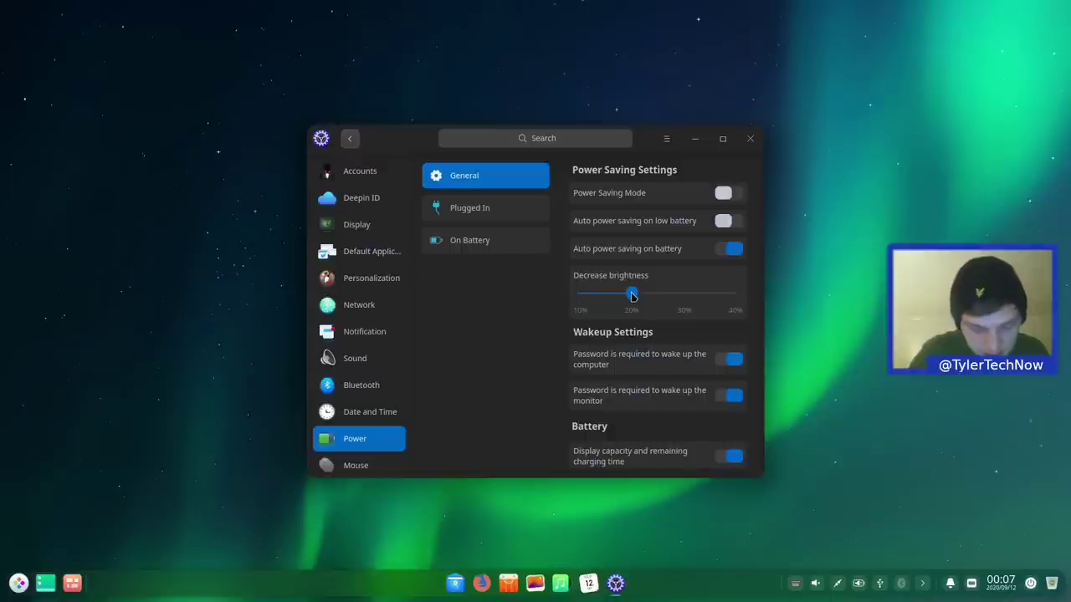
key(XF86MonBrightnessUp)
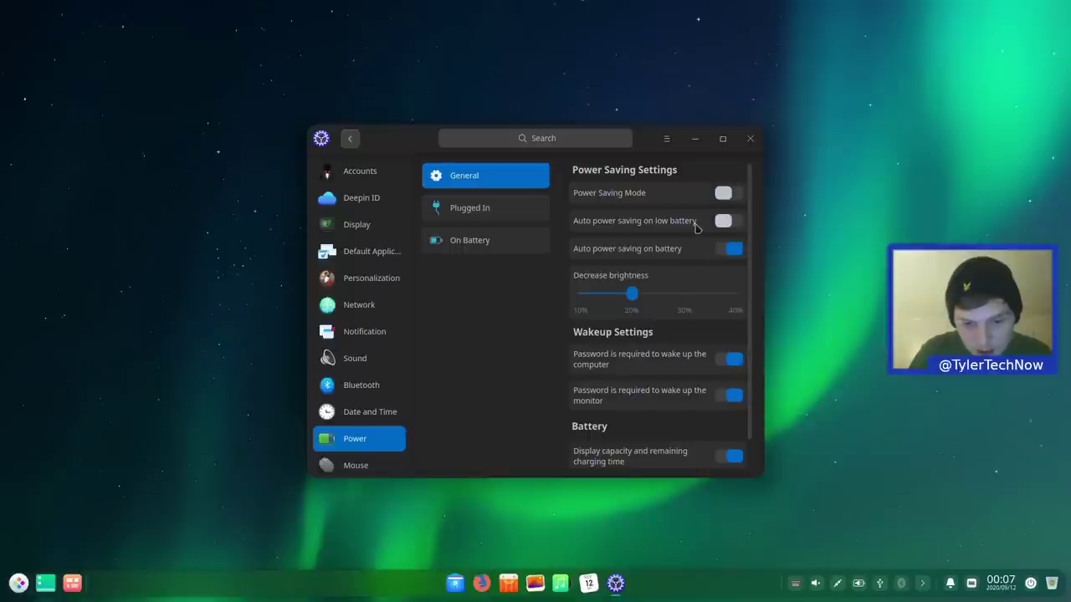
scroll(652, 390, down, 1)
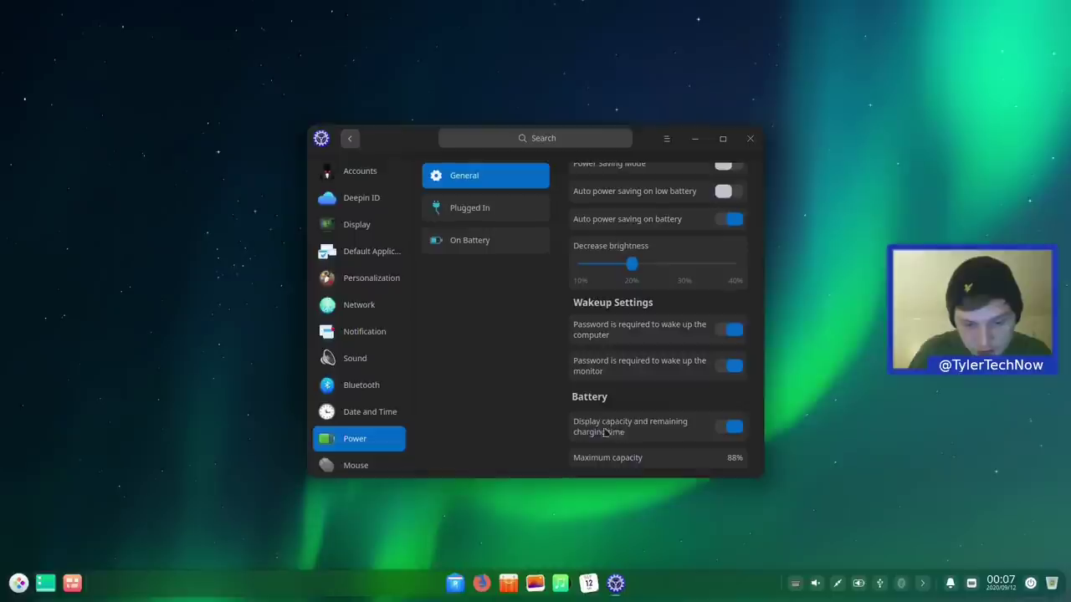
mouse_move(857, 591)
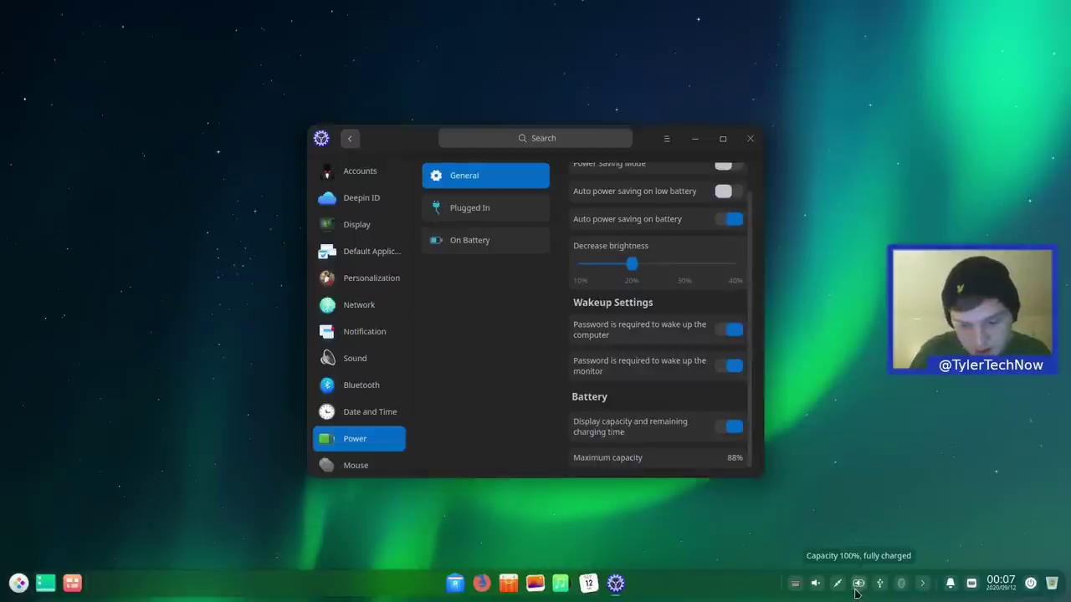
View the general Mouse settings, switch to Text Editor and enter the test lines "kgkdjg;dkgkdgj" and "jhjhjhjlk".
scroll(366, 470, down, 2)
click(361, 360)
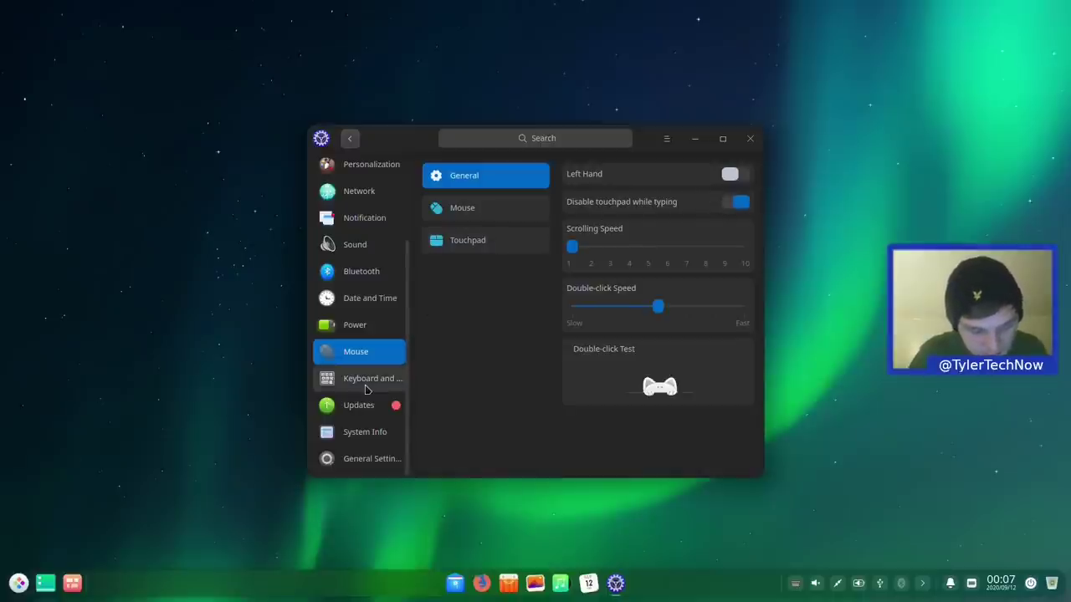
key(super)
text(tex)
key(Return)
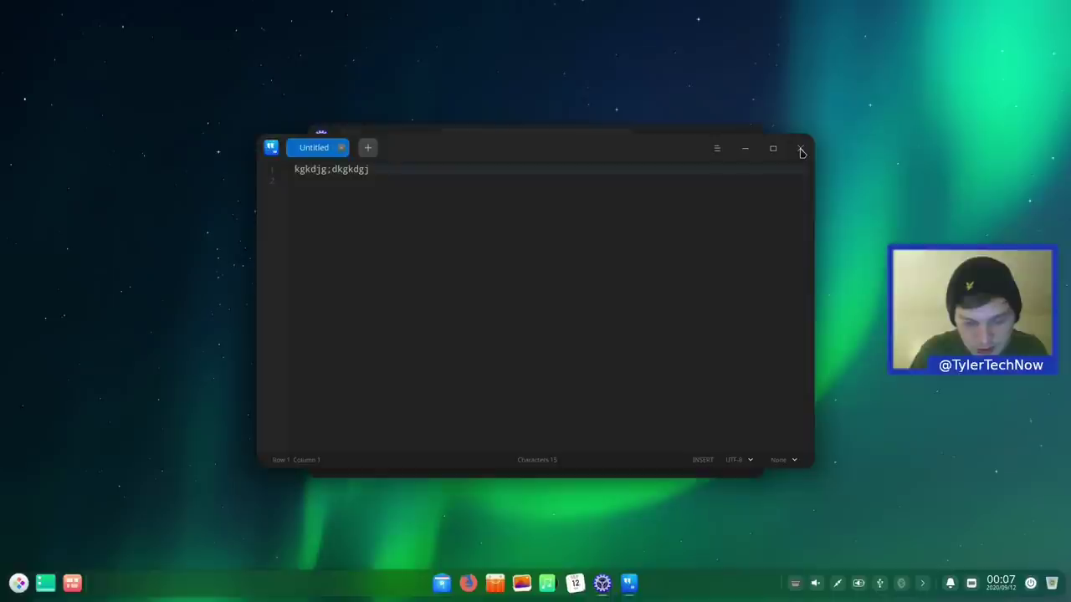
click(579, 225)
text(jhjhjhjlk)
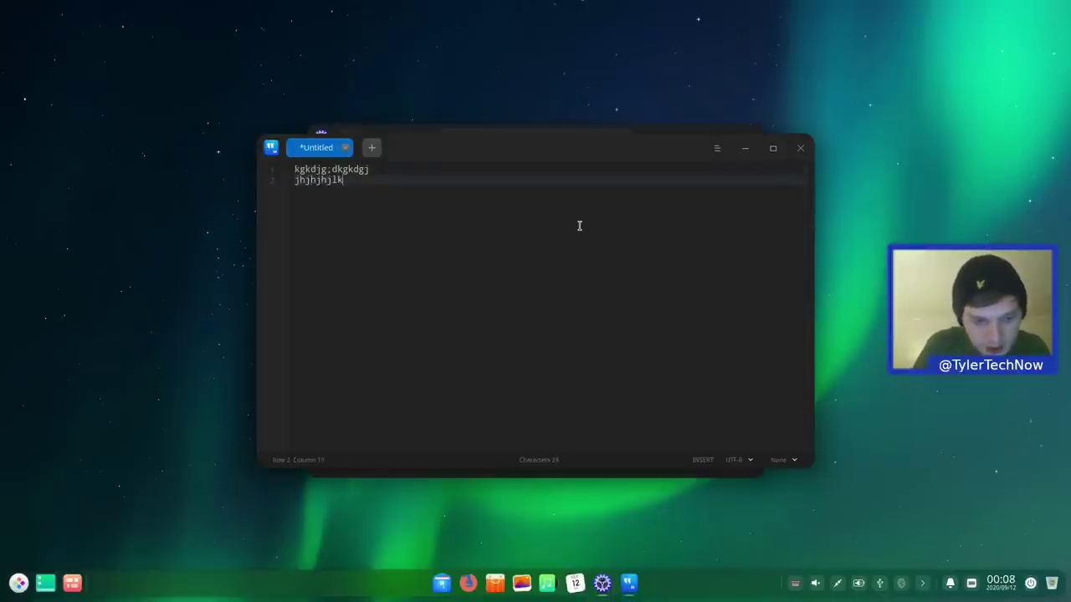
Fill the second line of the untitled document with random test letters and close the text editor.
text(hjlkhjklhjkhjkhjkhjkhjkhjkhlkjh)
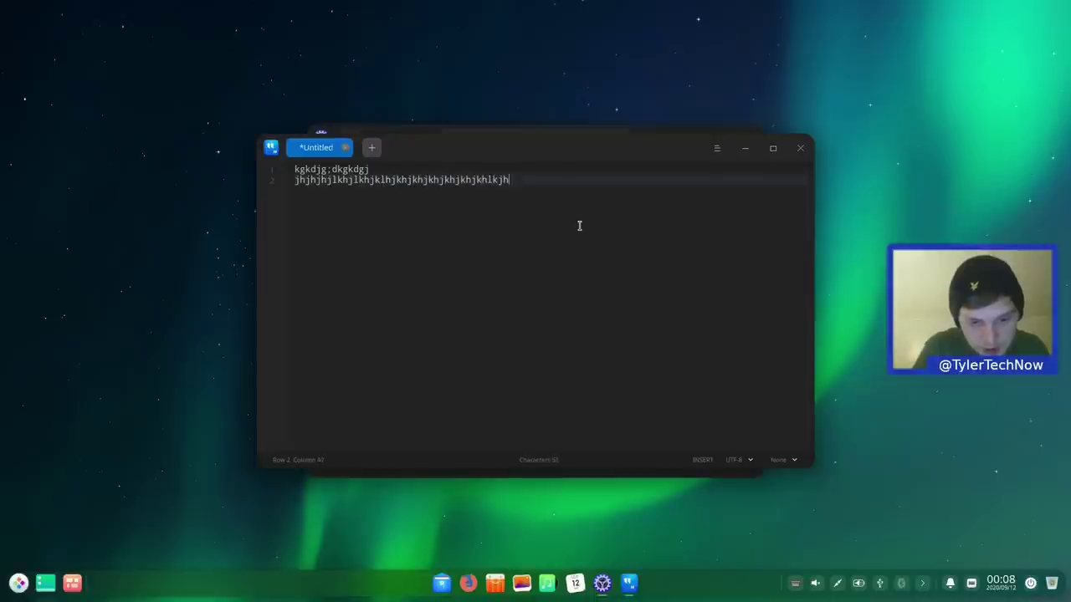
text(jkhkjhttgrthrhreth)
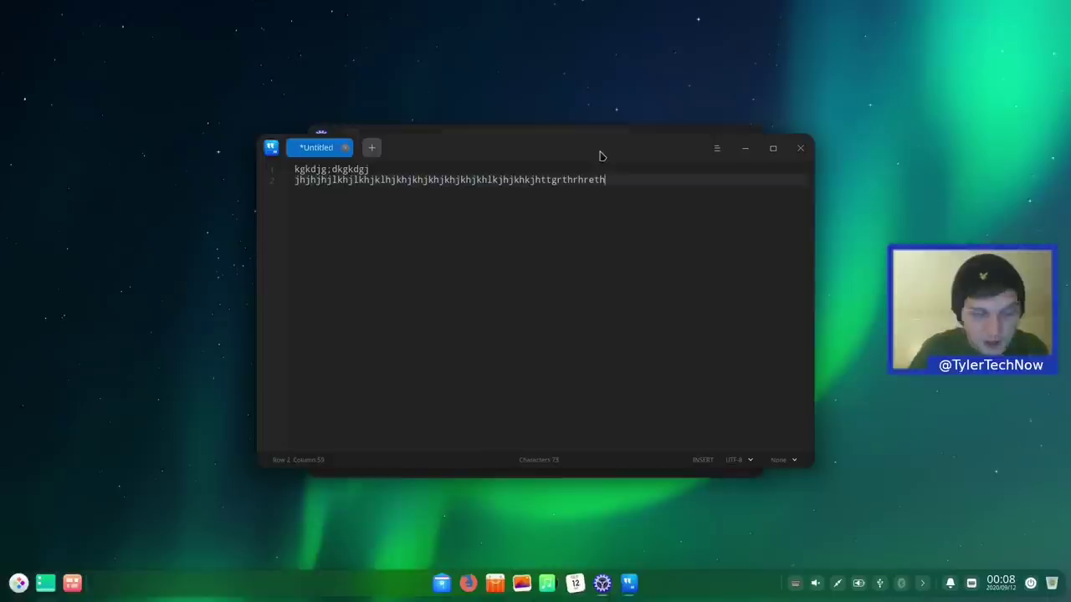
click(800, 151)
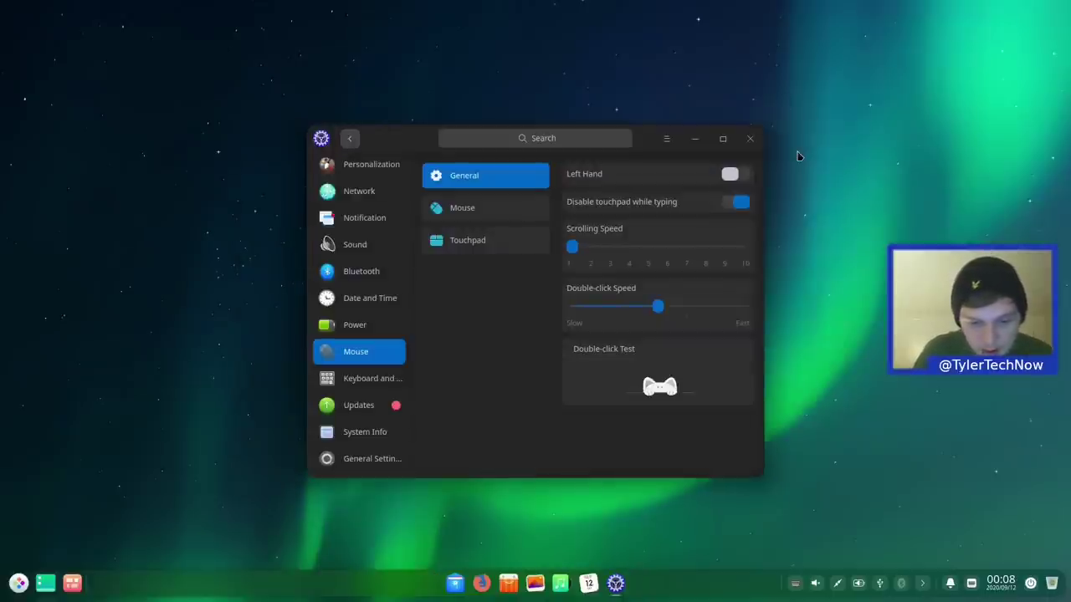
Review the mouse and touchpad options and enable Palm Detection for the touchpad.
click(493, 216)
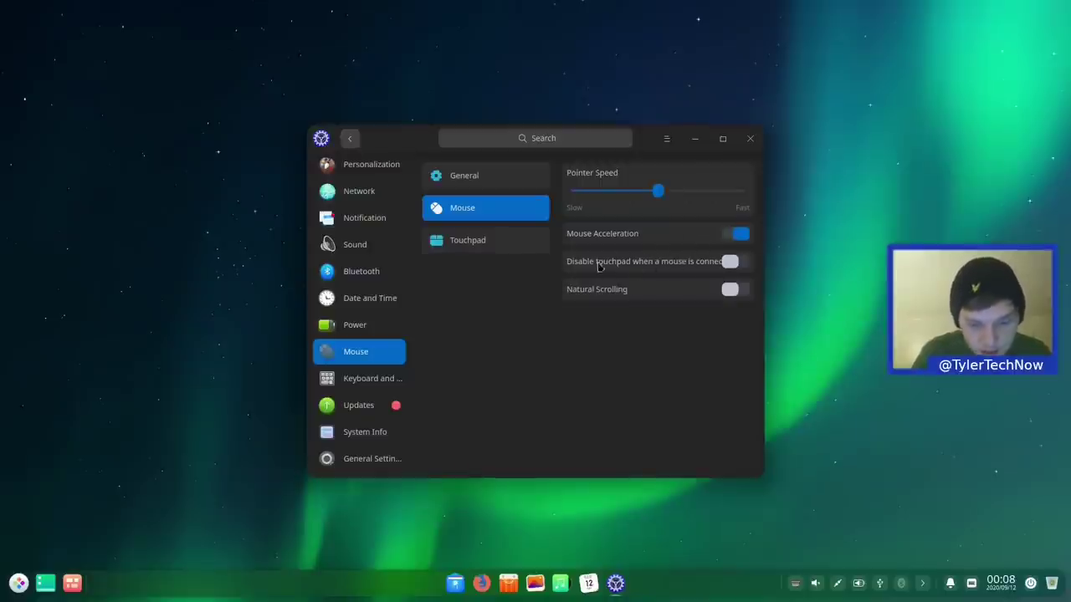
click(480, 244)
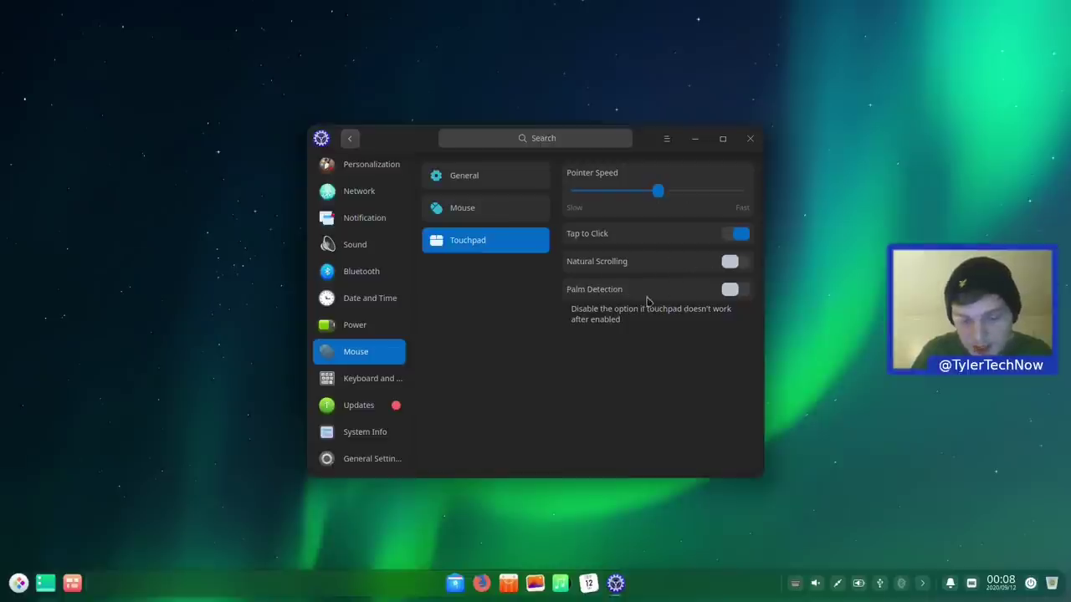
click(735, 291)
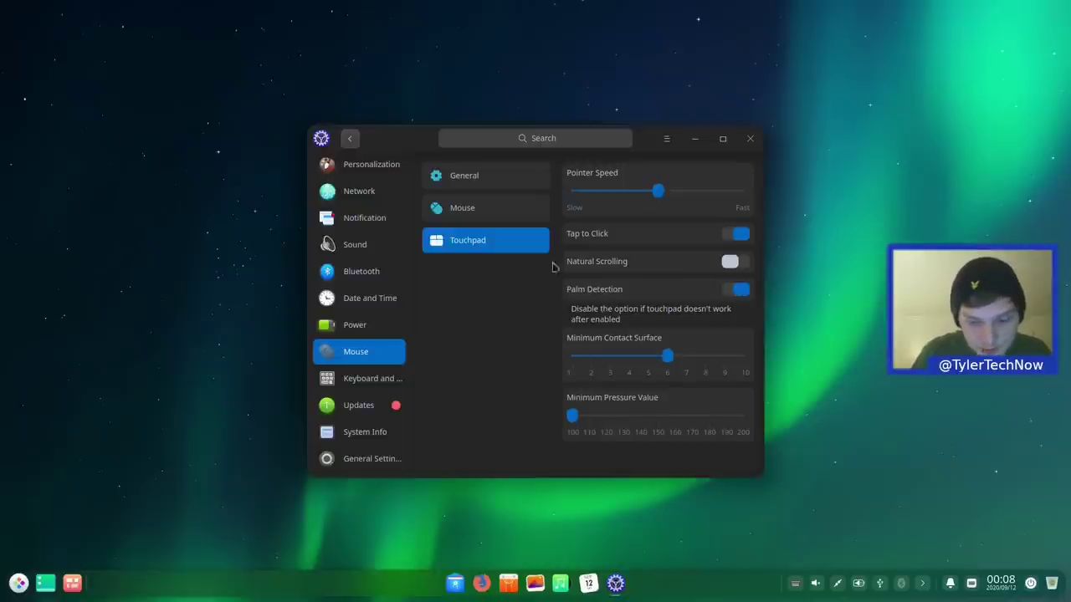
Add British English as a system language and check the related notifications in the Notification Center.
click(328, 378)
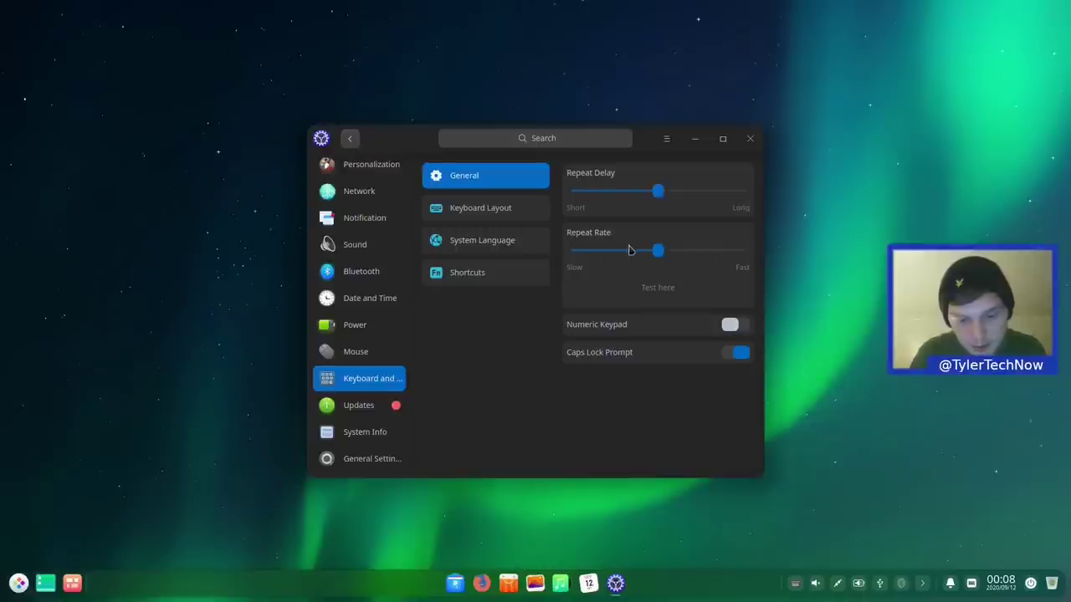
click(467, 218)
click(498, 255)
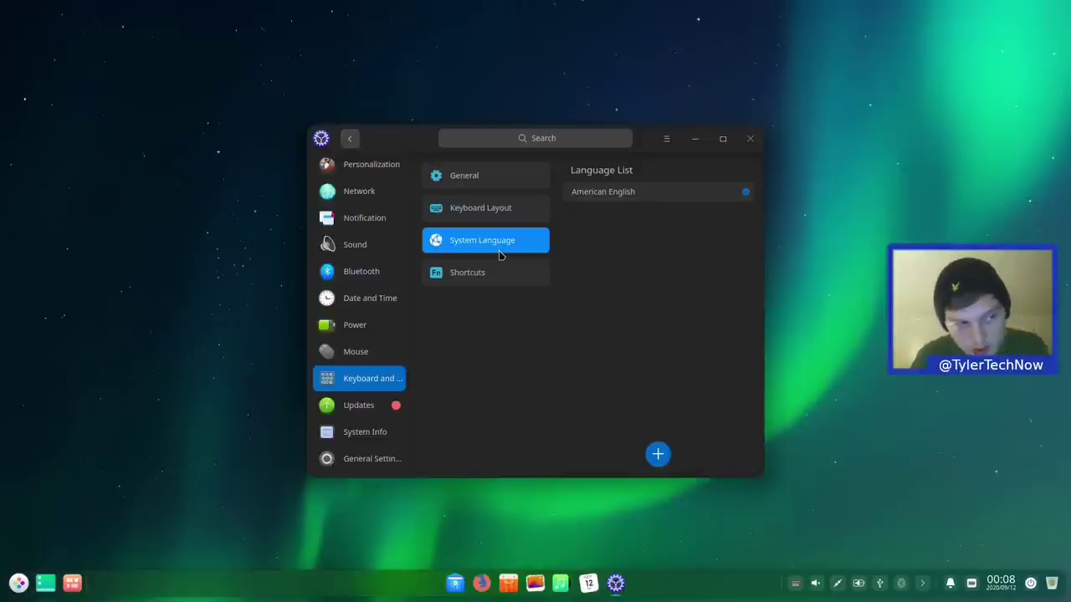
click(658, 454)
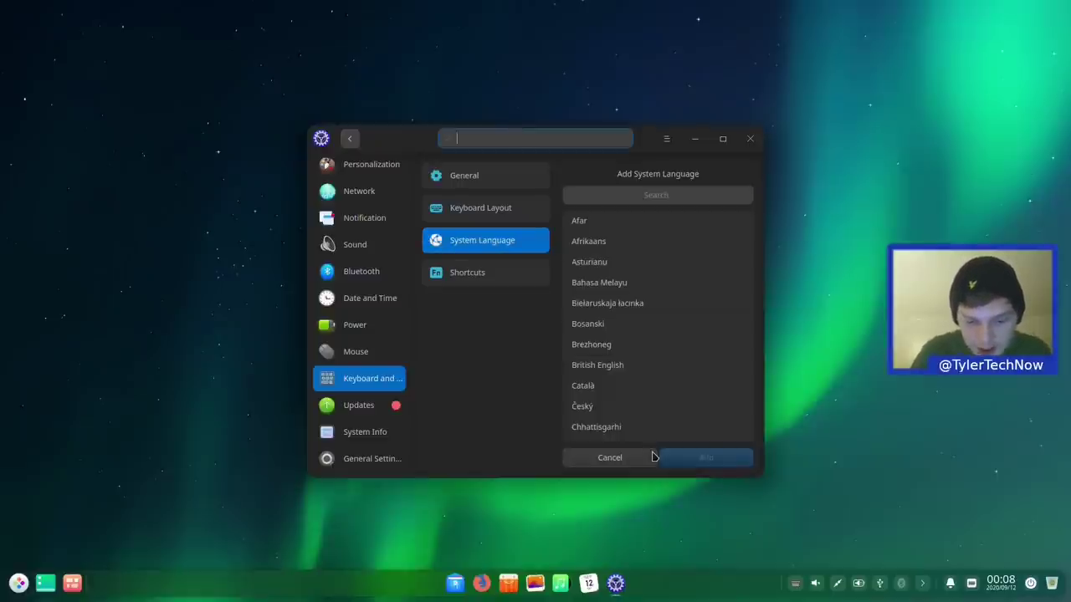
click(592, 370)
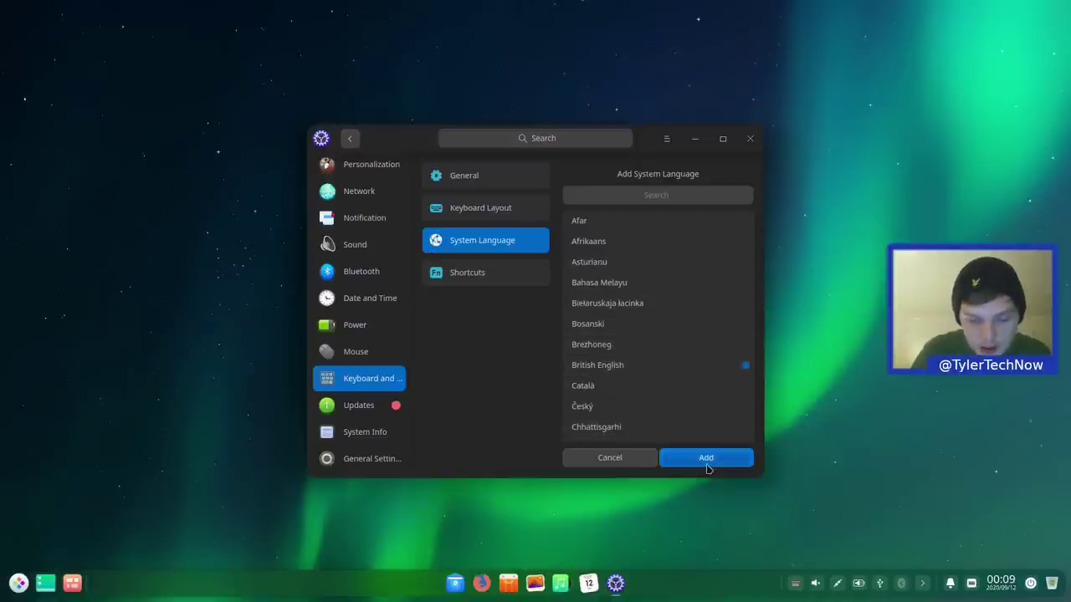
click(707, 459)
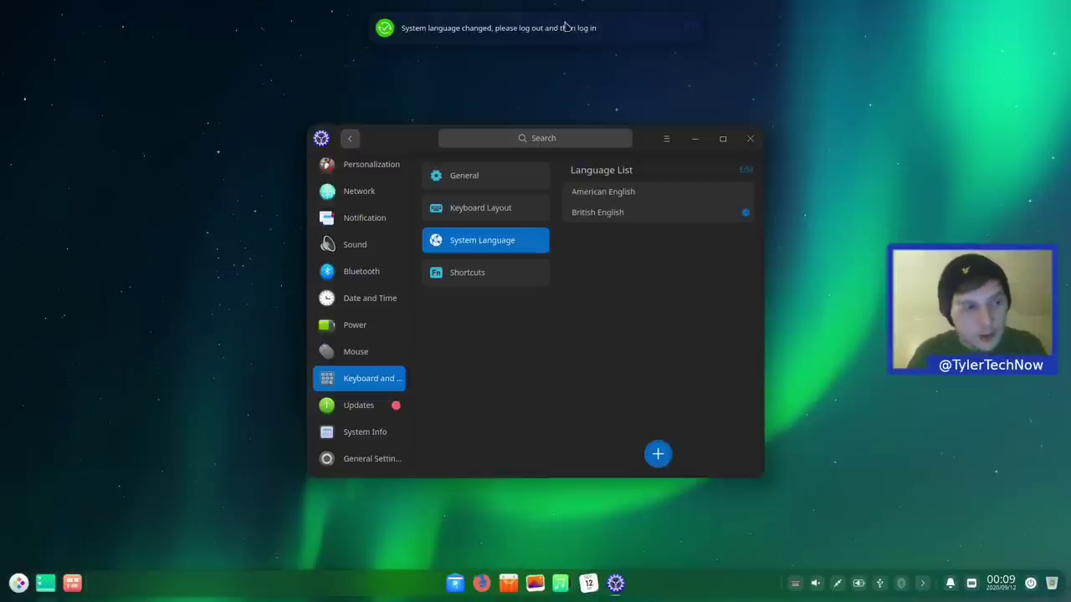
click(952, 583)
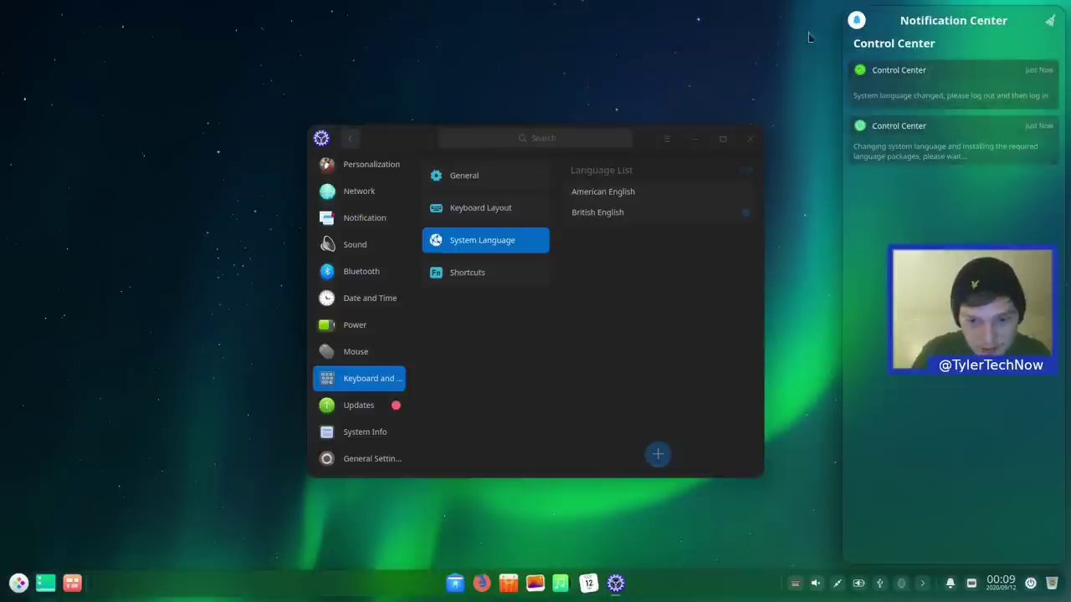
click(688, 77)
Show the list of keyboard shortcuts and try the Terminal Quake Window shortcut, showing and hiding the terminal.
click(452, 276)
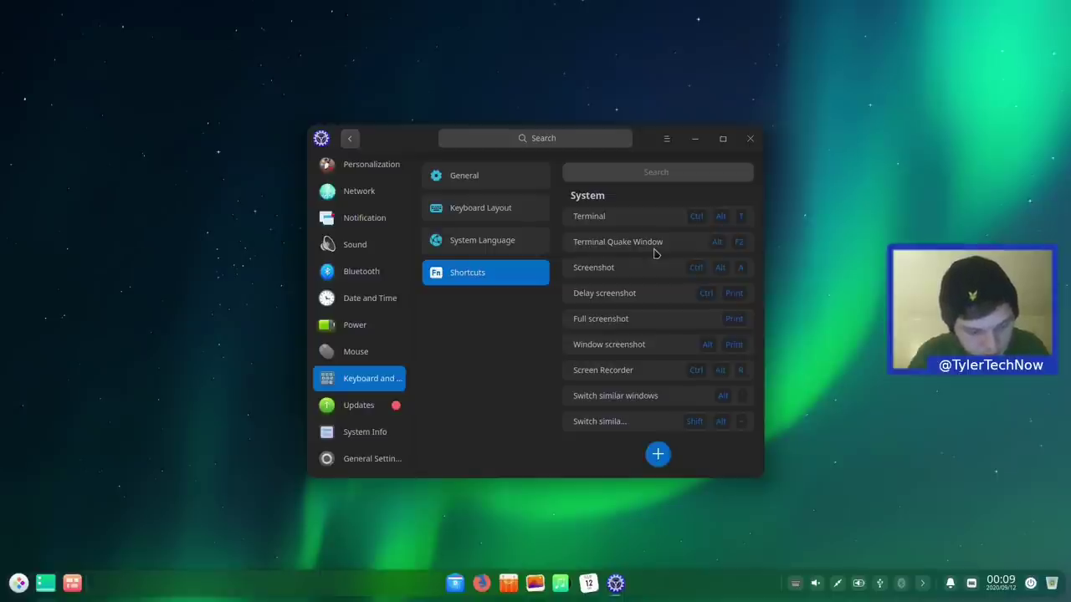
key(alt+F2)
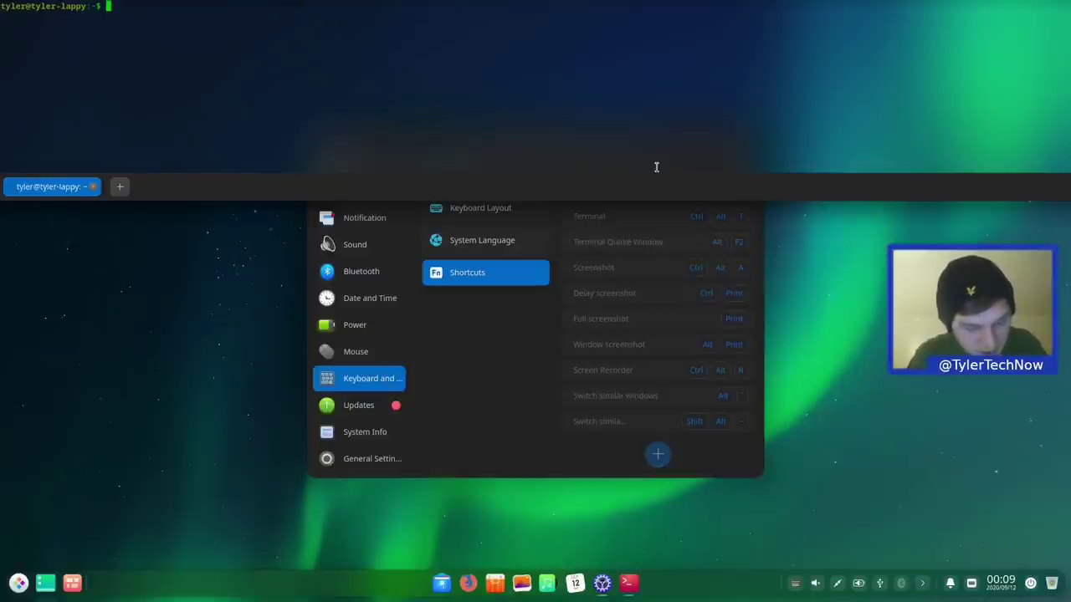
key(alt+F2)
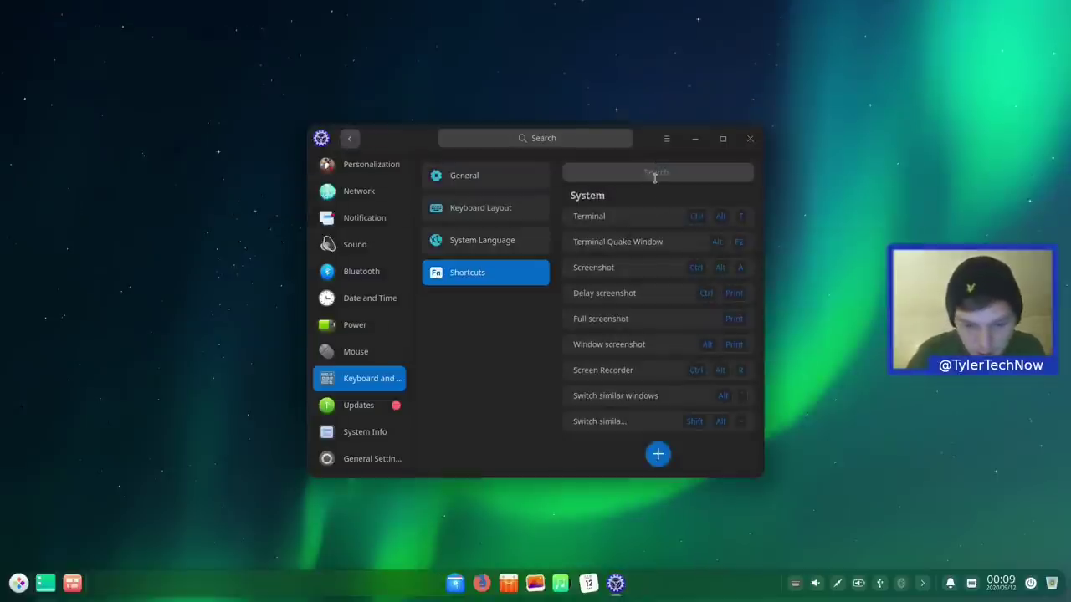
Browse the system shortcuts and try Switch window effects, toggling the effects off and on again.
scroll(644, 268, down, 5)
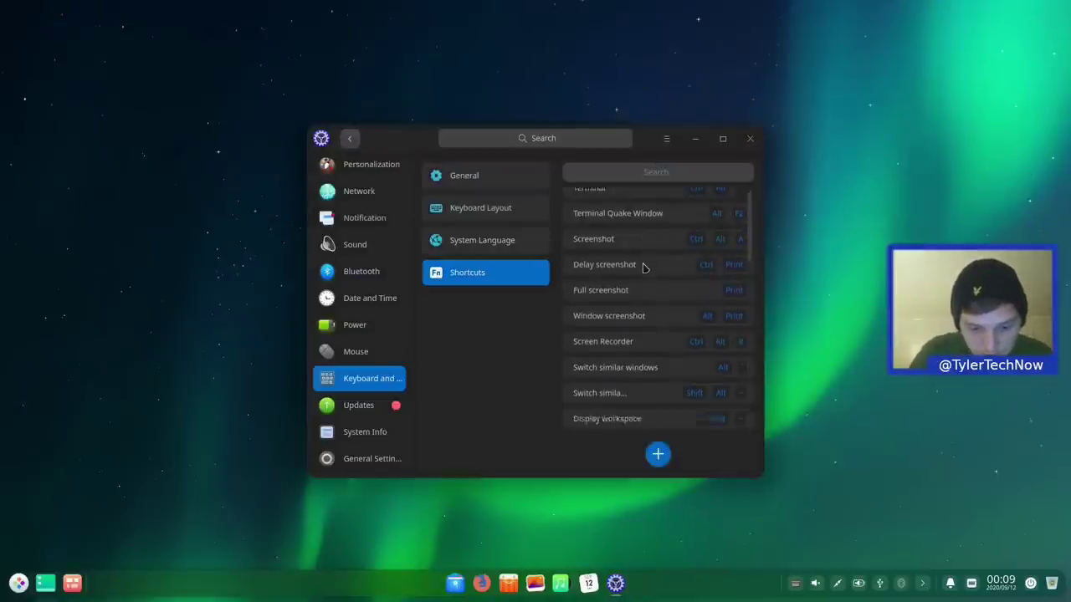
scroll(644, 268, down, 5)
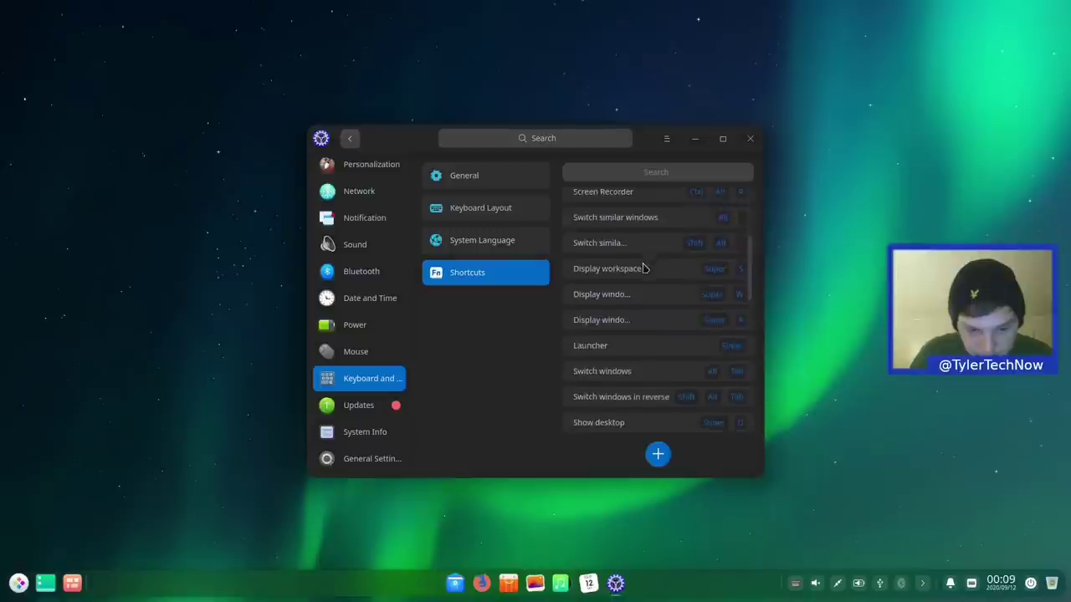
scroll(644, 268, down, 3)
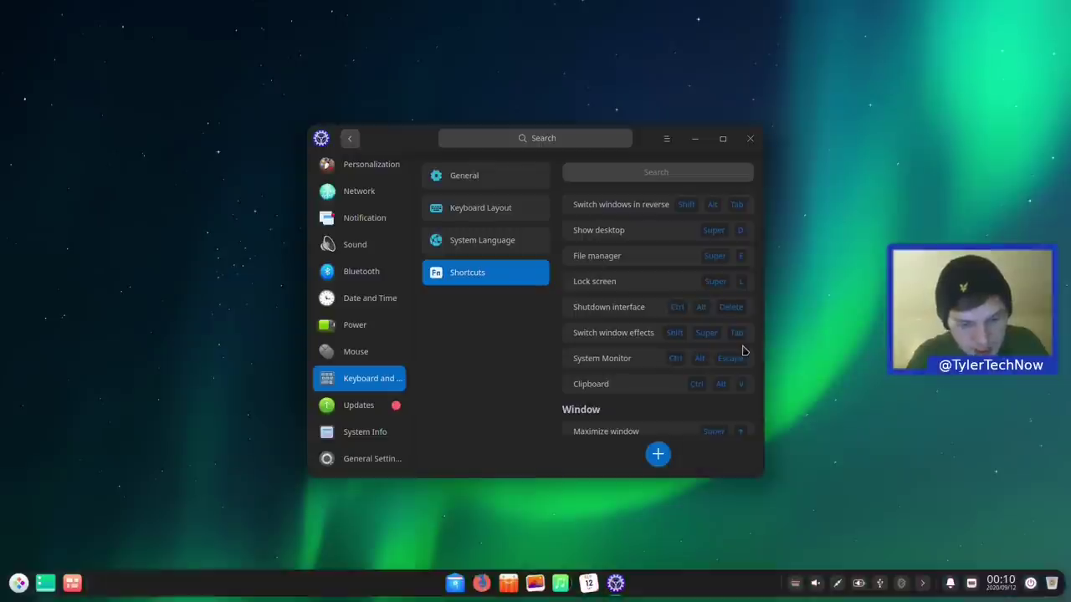
key(shift+super+Tab)
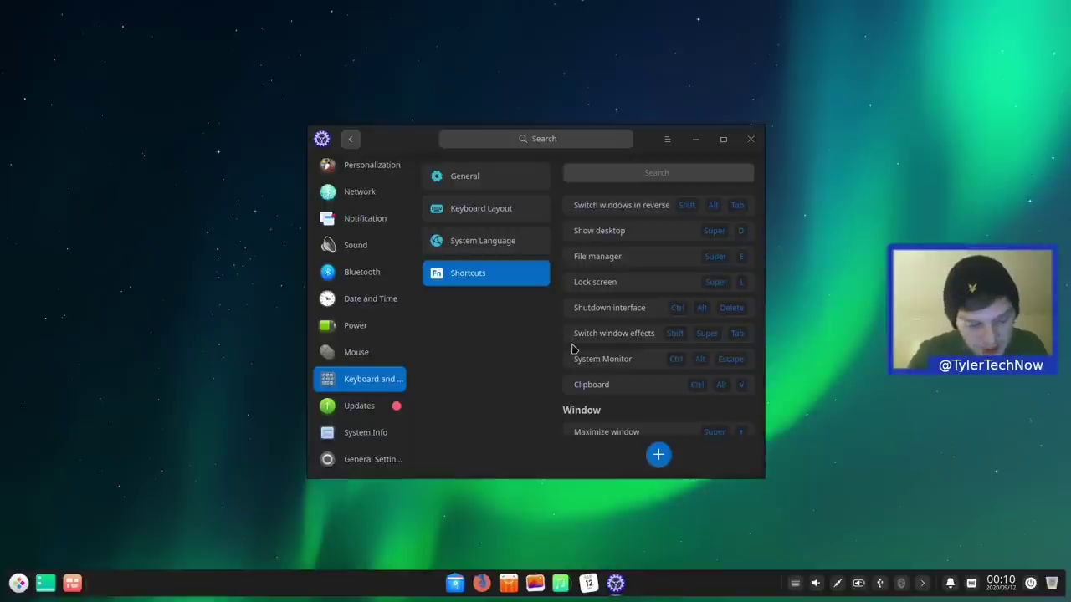
key(shift+super+Tab)
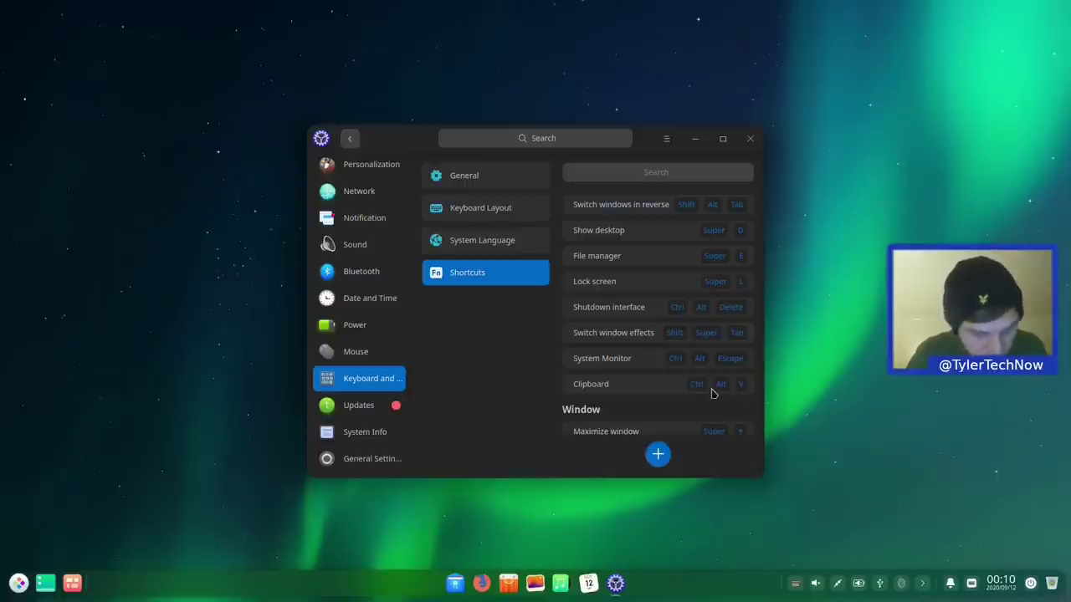
Switch to the text editor, copy all text of the untitled document and show it in the clipboard history.
key(ctrl+alt+v)
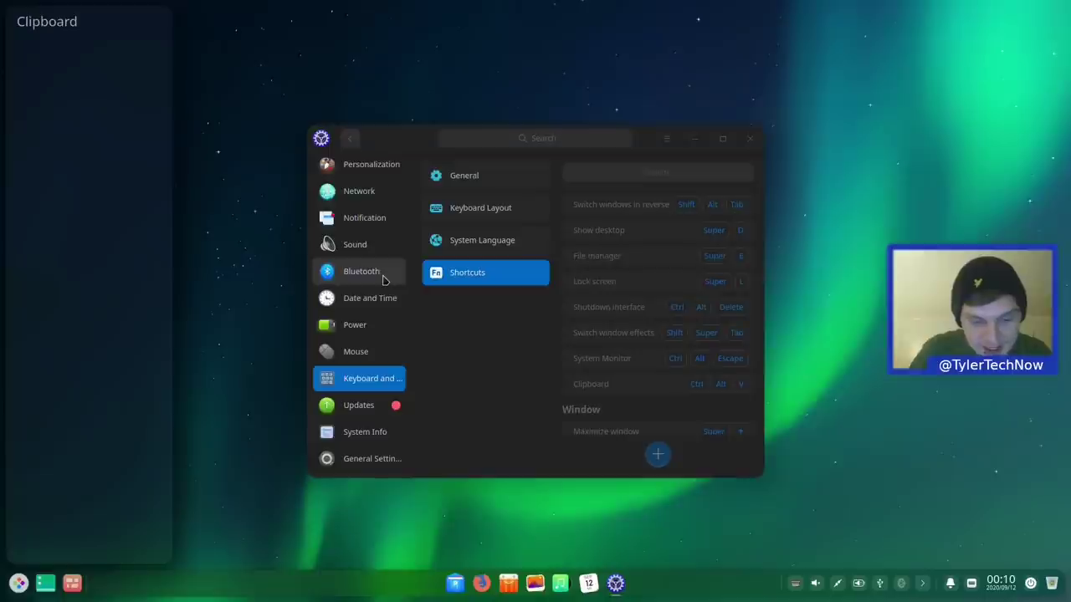
key(super)
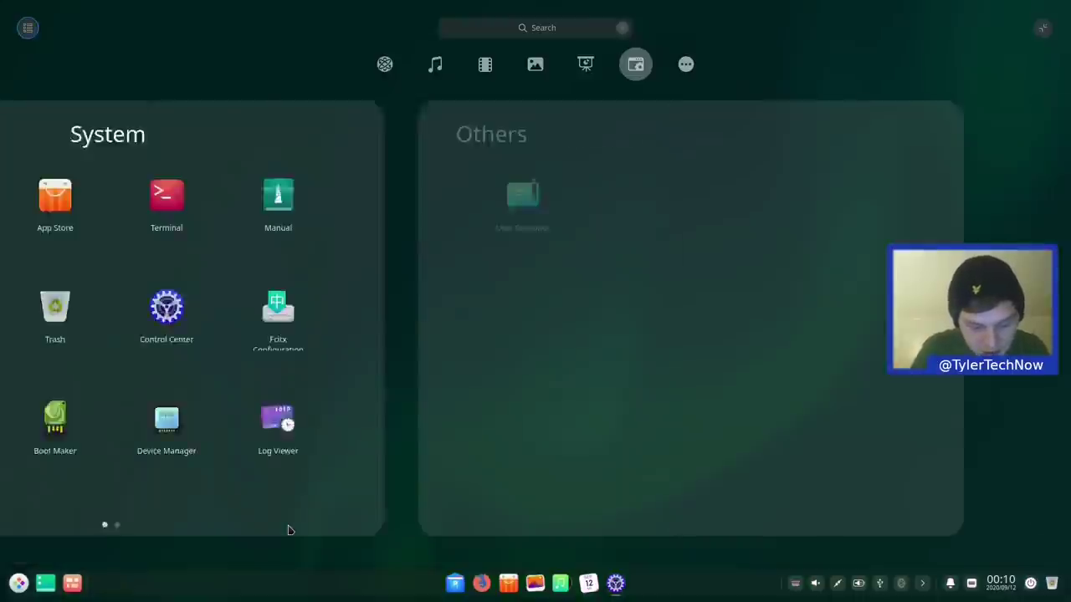
text(text)
key(Return)
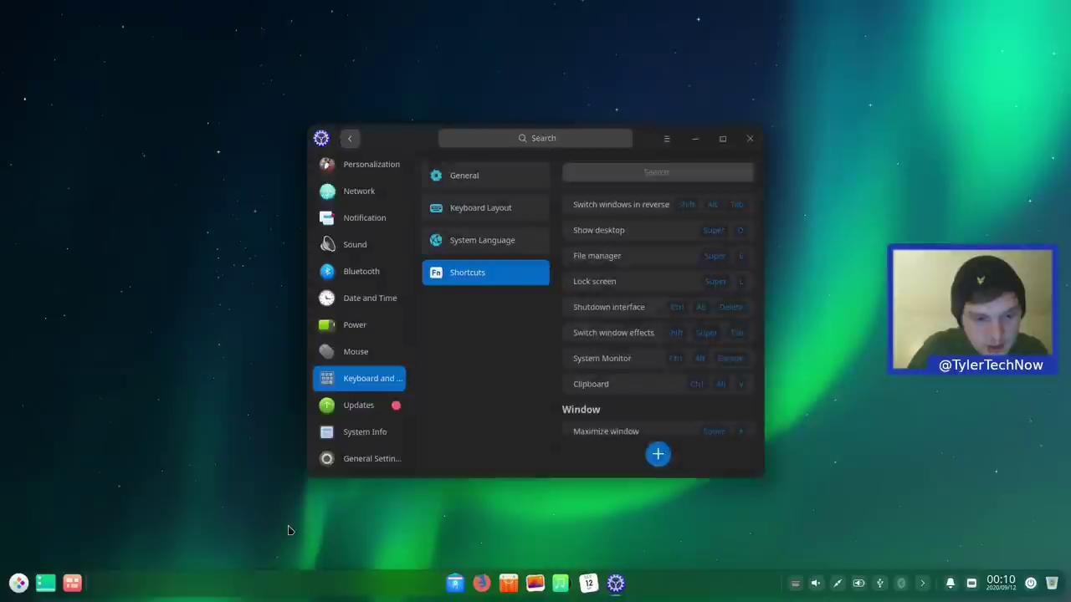
key(ctrl+a)
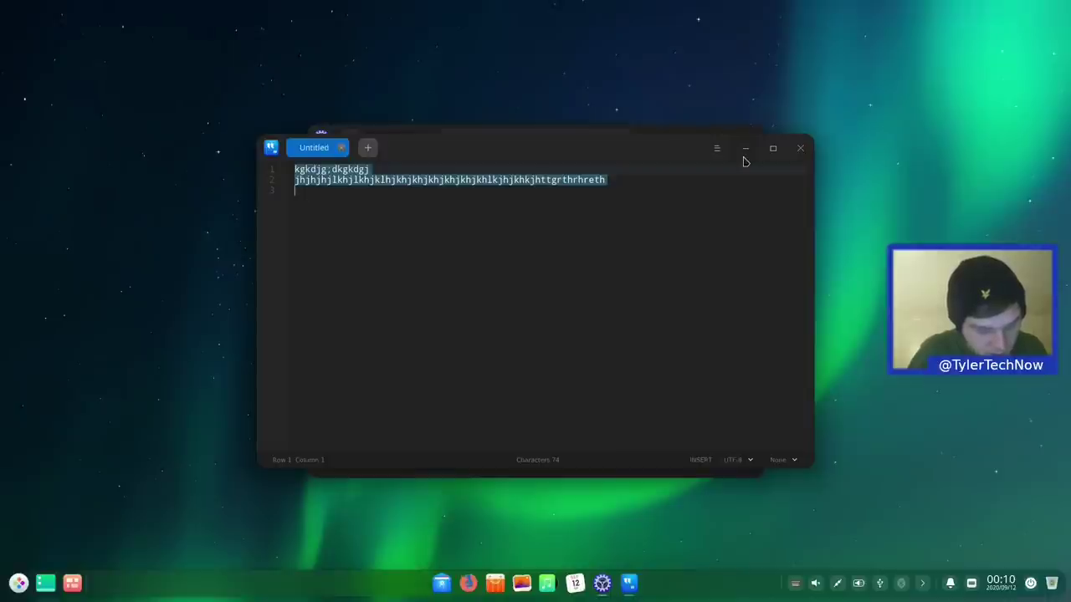
key(ctrl+alt+v)
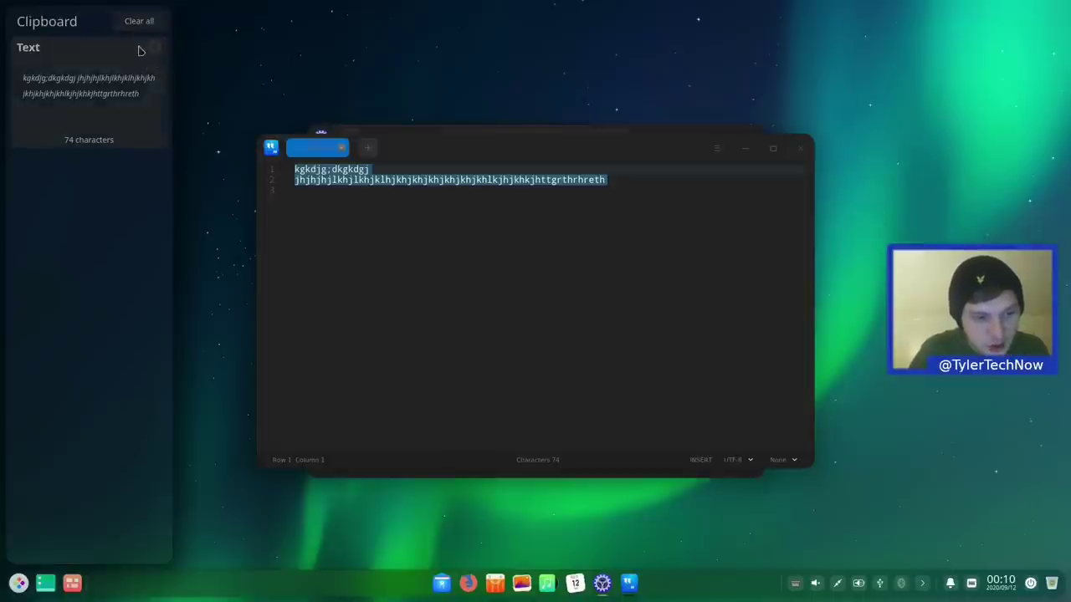
Add a first name below three new lines, copy it with the blank lines above and show the clipboard history.
click(442, 210)
key(Return)
key(Return)
key(Return)
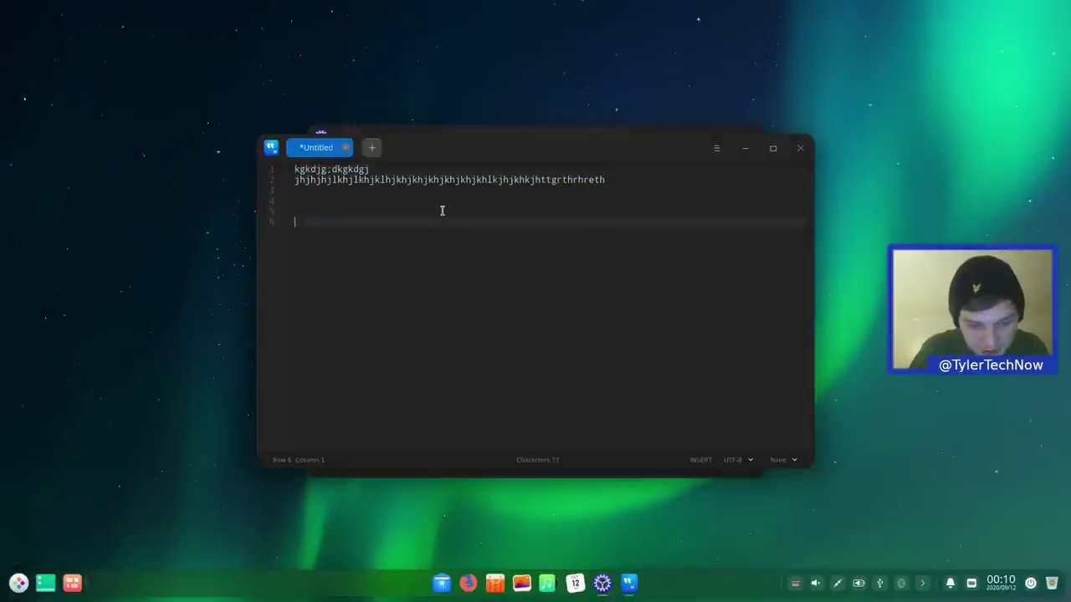
text(tyler)
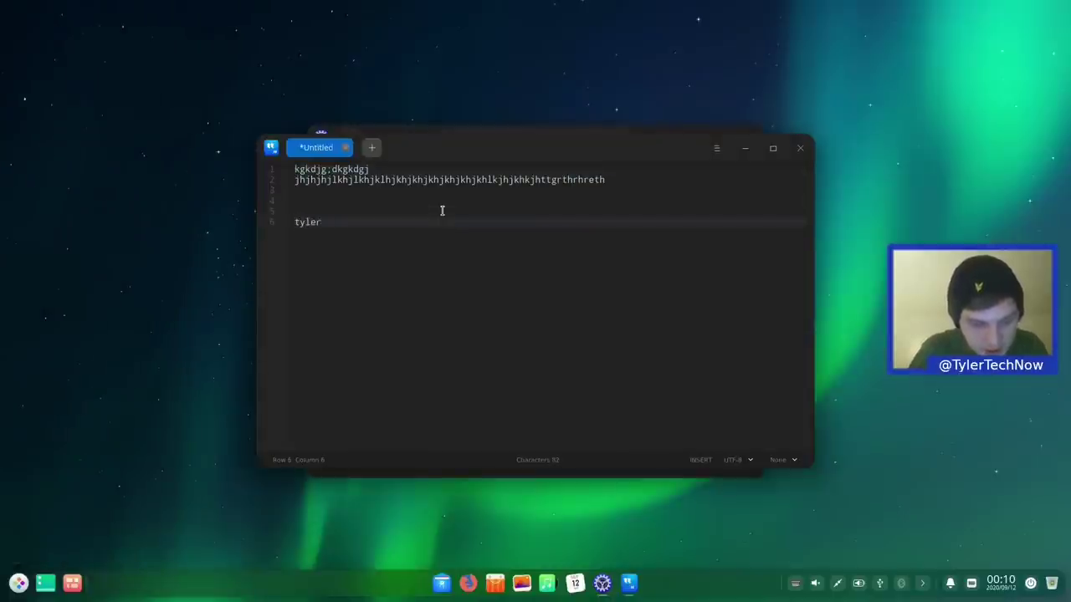
key(shift+Up)
key(shift+Up)
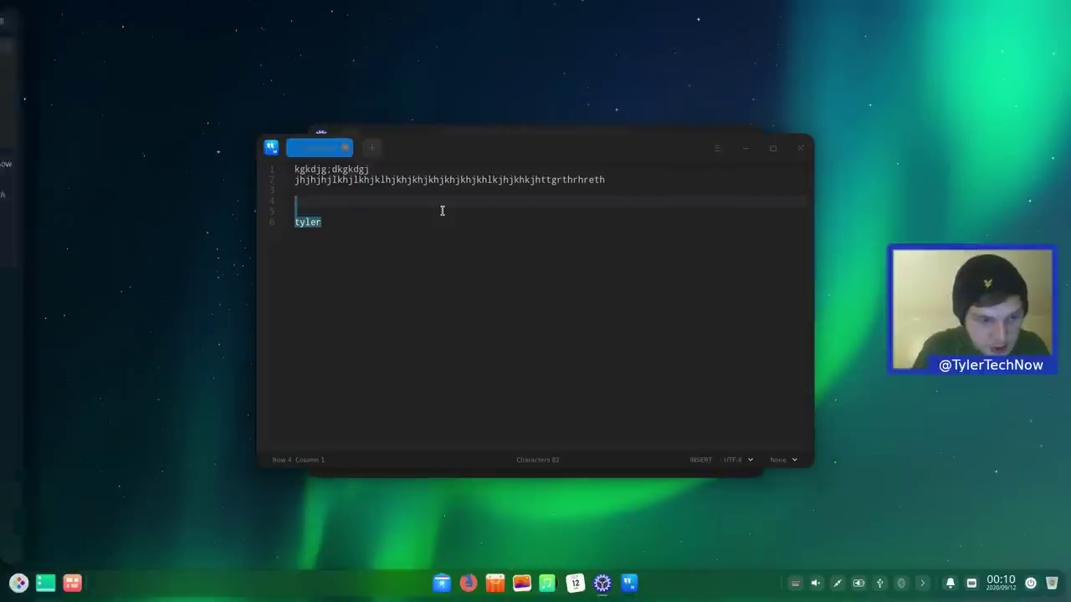
key(ctrl+alt+v)
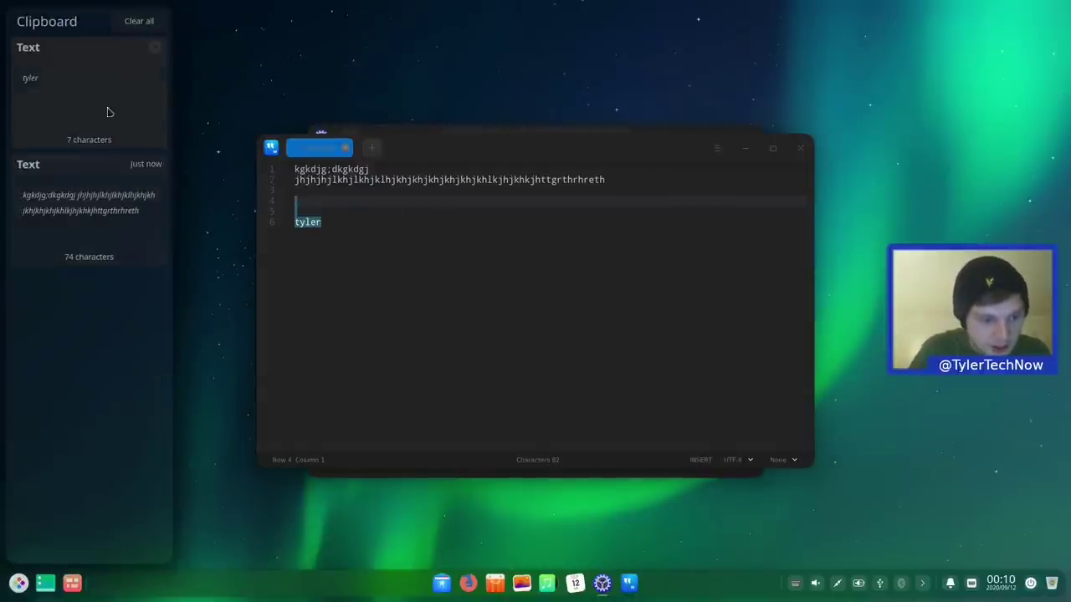
Clear all entries from the clipboard history and close the text editor.
click(138, 22)
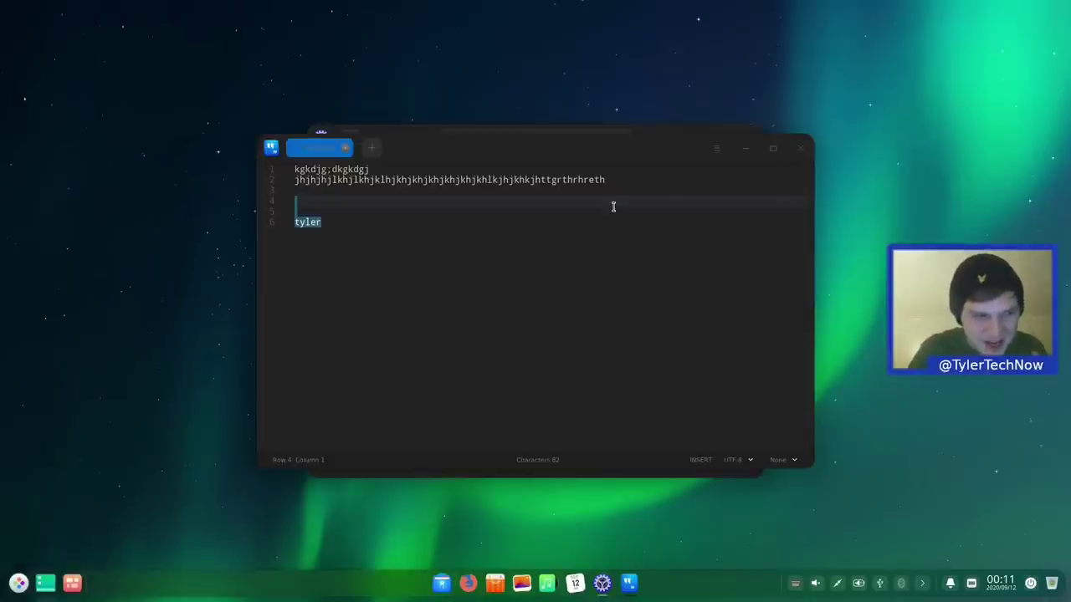
click(799, 148)
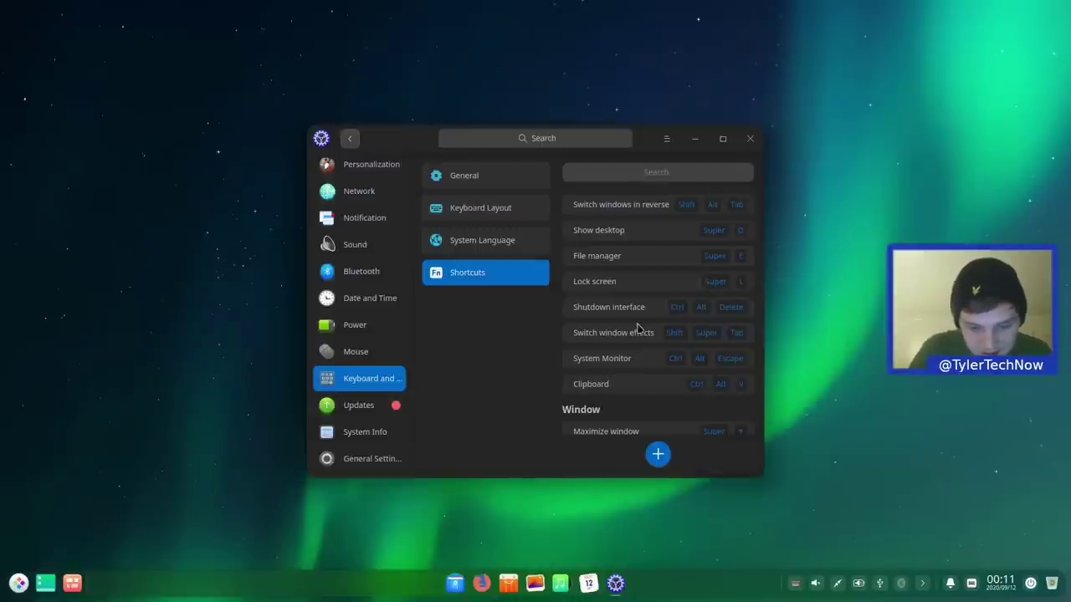
Review the window and workspace shortcuts and try switching to the right workspace and back to the left one.
scroll(638, 328, down, 5)
scroll(638, 328, down, 3)
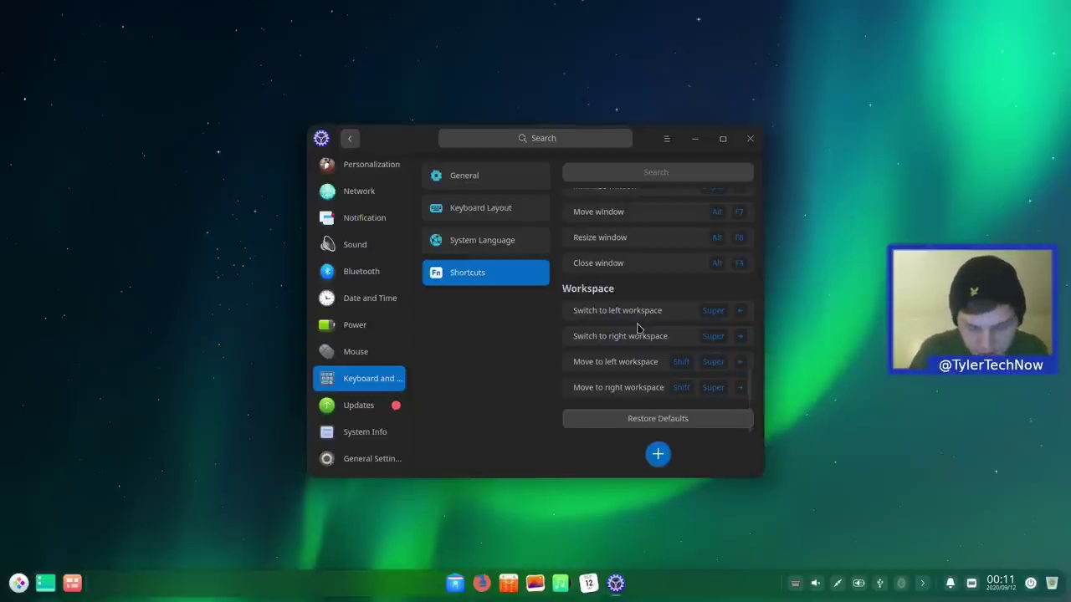
key(super+Right)
key(super+Left)
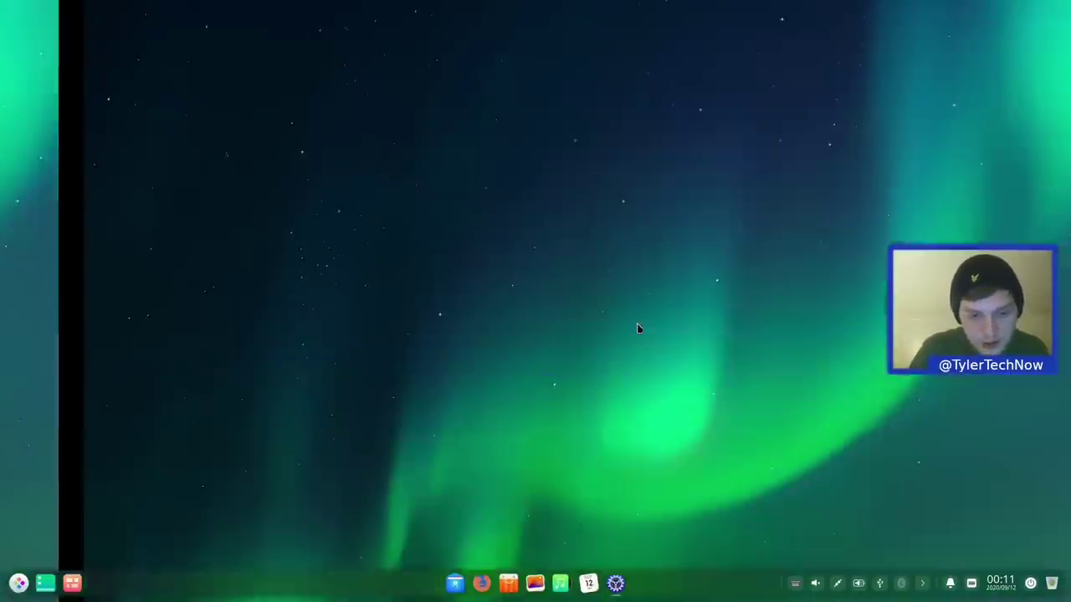
key(super+Right)
key(super+Left)
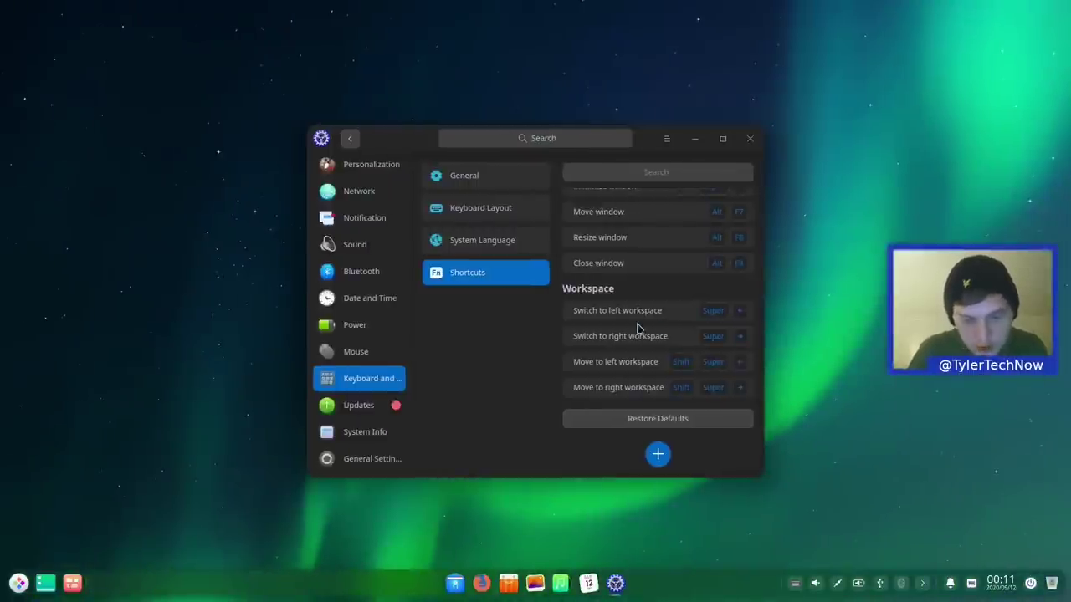
key(super+Left)
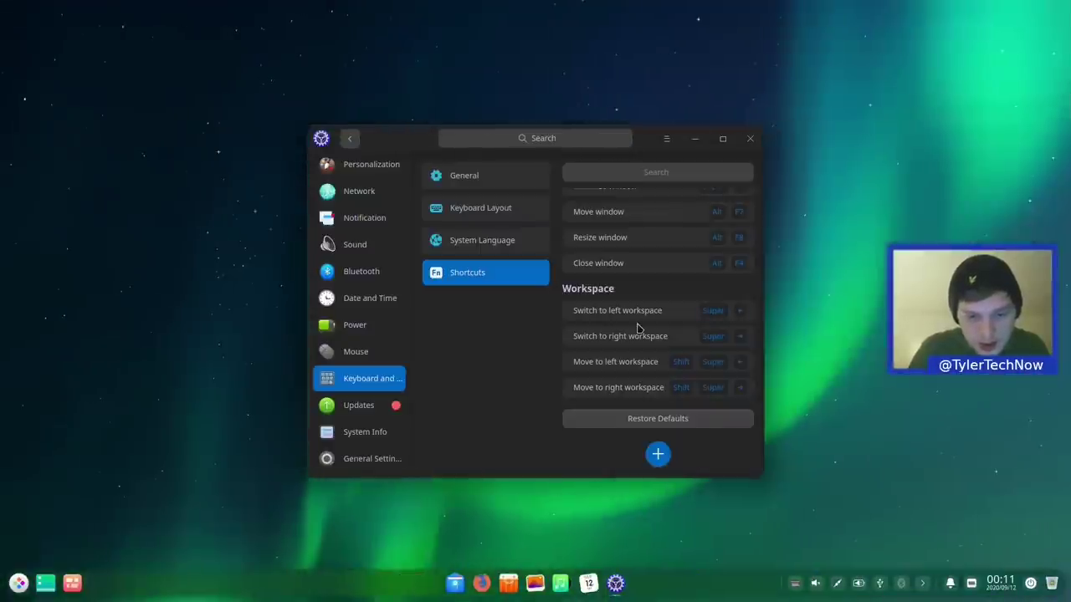
Try the workspace shortcuts again by switching to the left workspace and back to the right one.
key(super+Left)
key(super+Right)
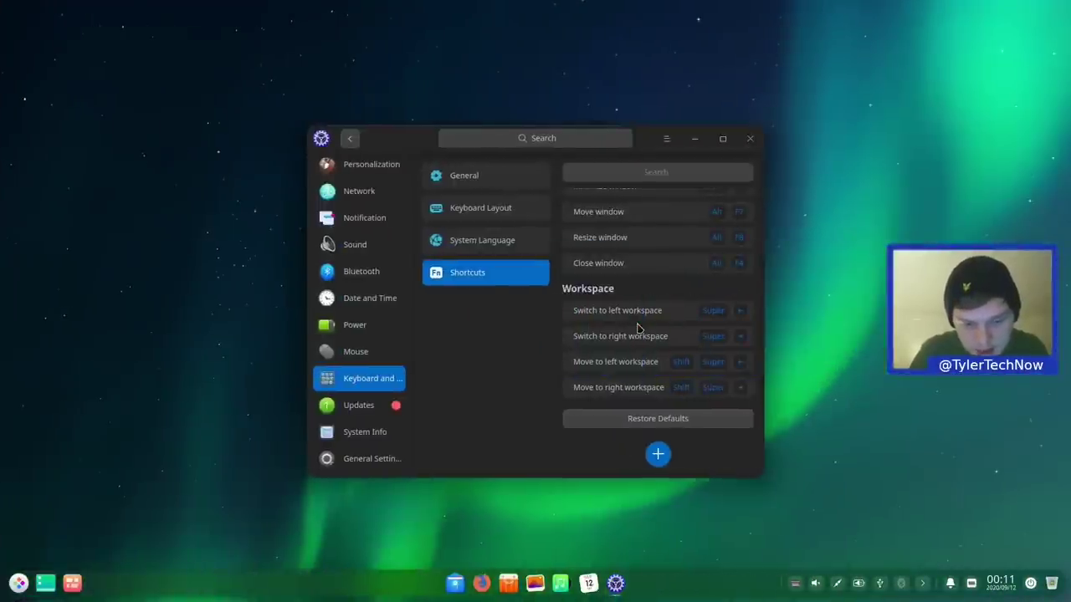
Check for system updates, review the automatic updating settings meanwhile and return to the update check.
click(374, 408)
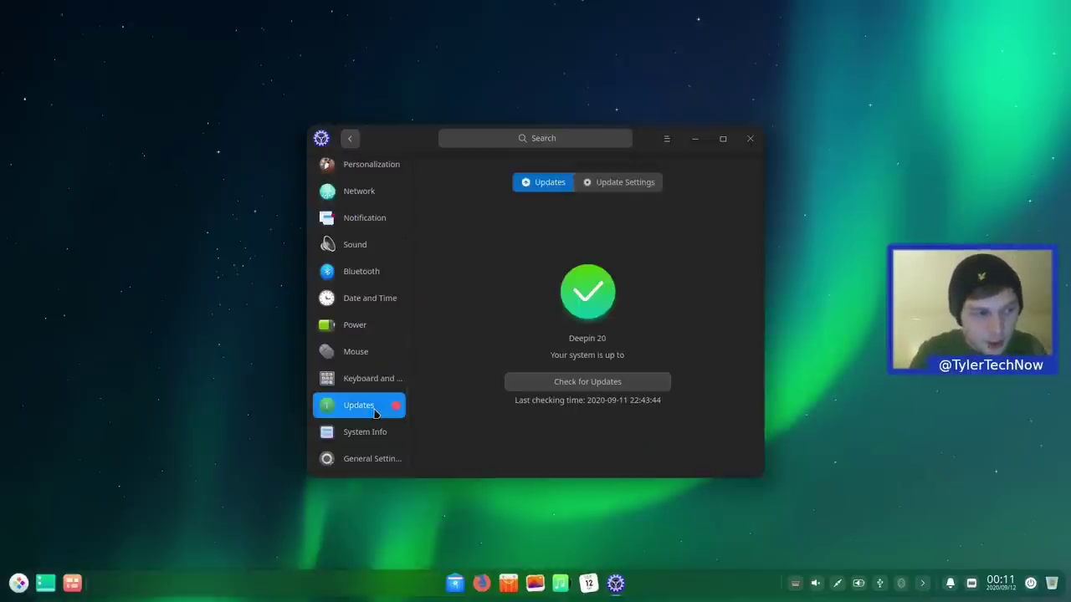
click(605, 389)
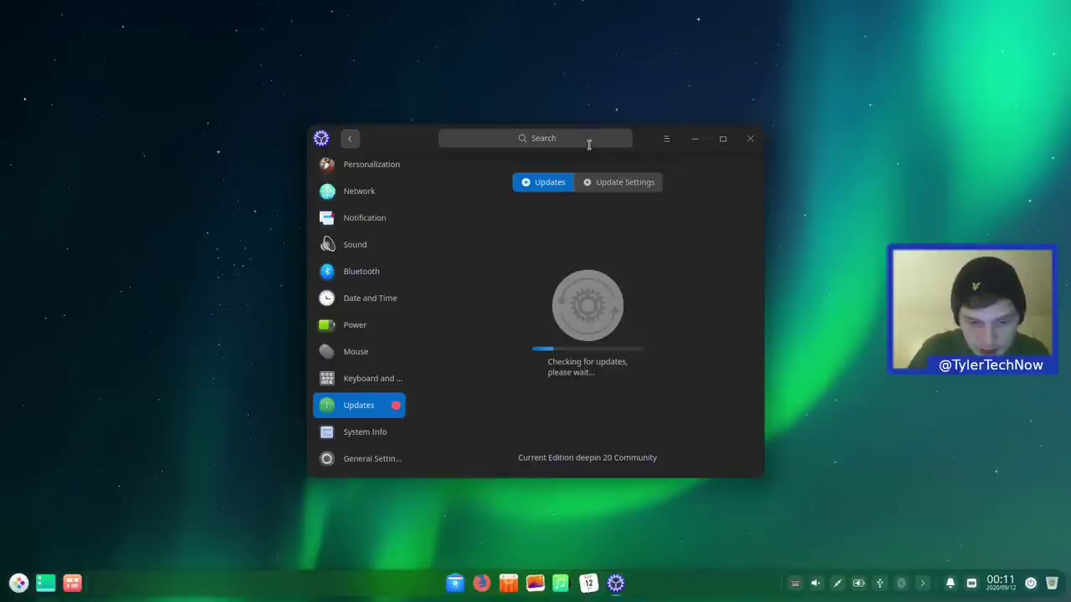
click(615, 183)
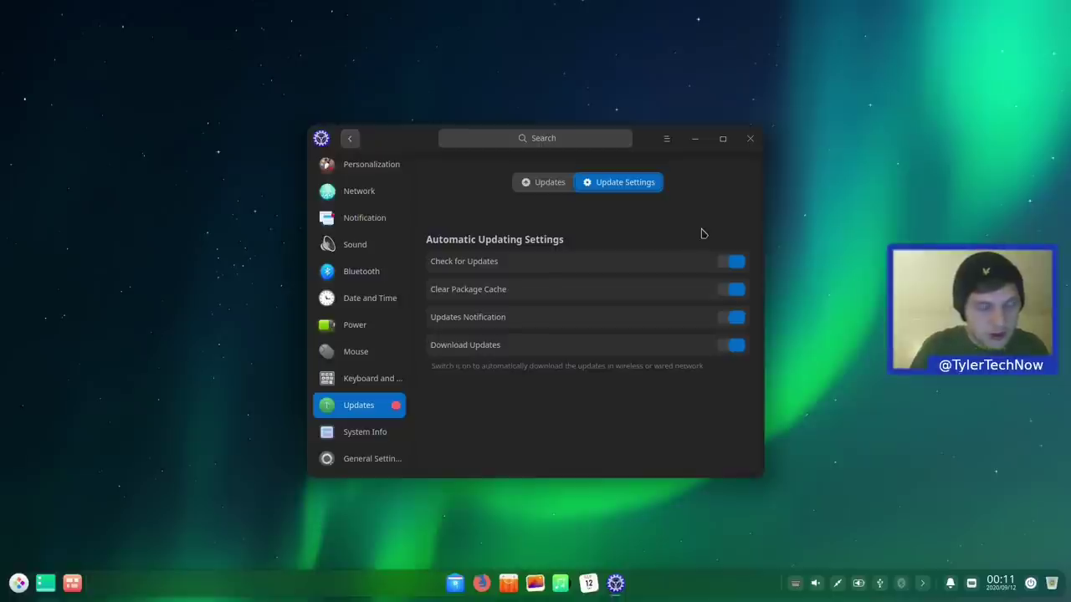
click(541, 189)
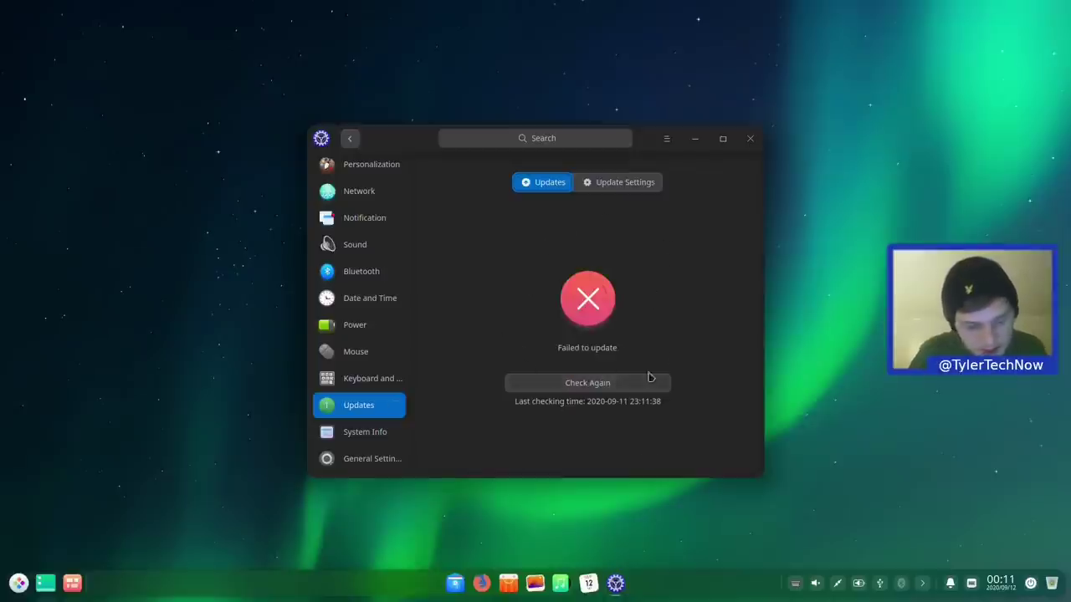
Run sudo apt update in a new terminal with the account password and highlight the Err:4 printer repository line.
key(ctrl+alt+t)
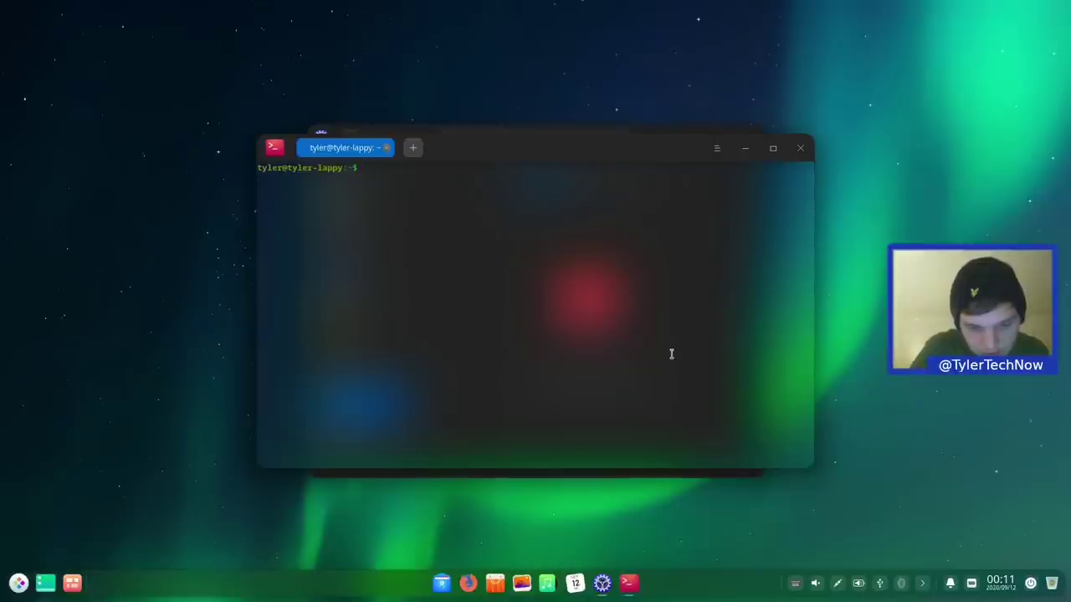
text(sudo dpt update)
key(Return)
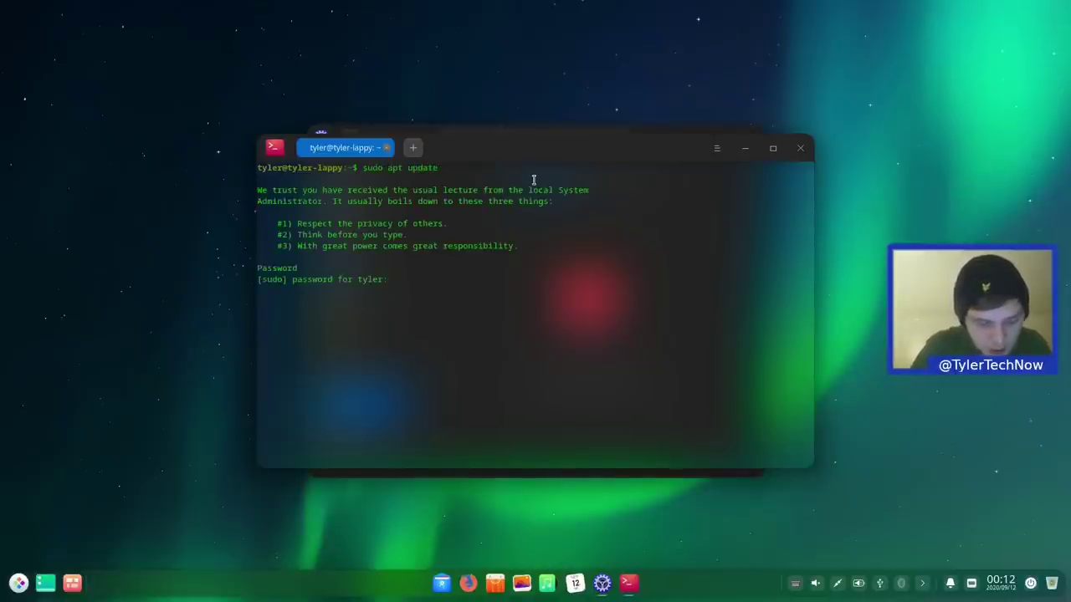
key(Return)
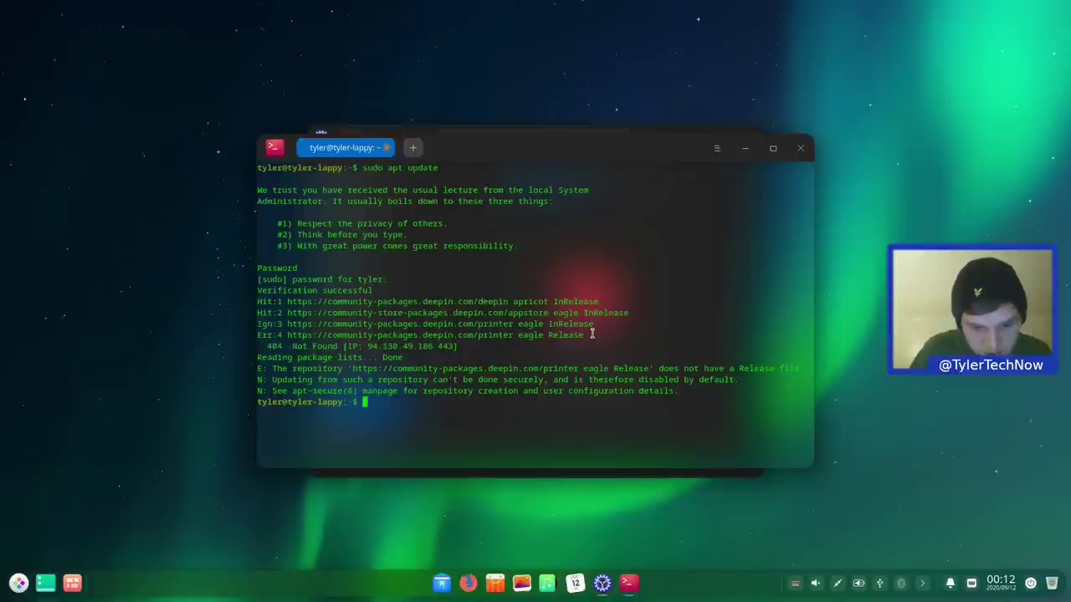
drag(592, 334, 179, 337)
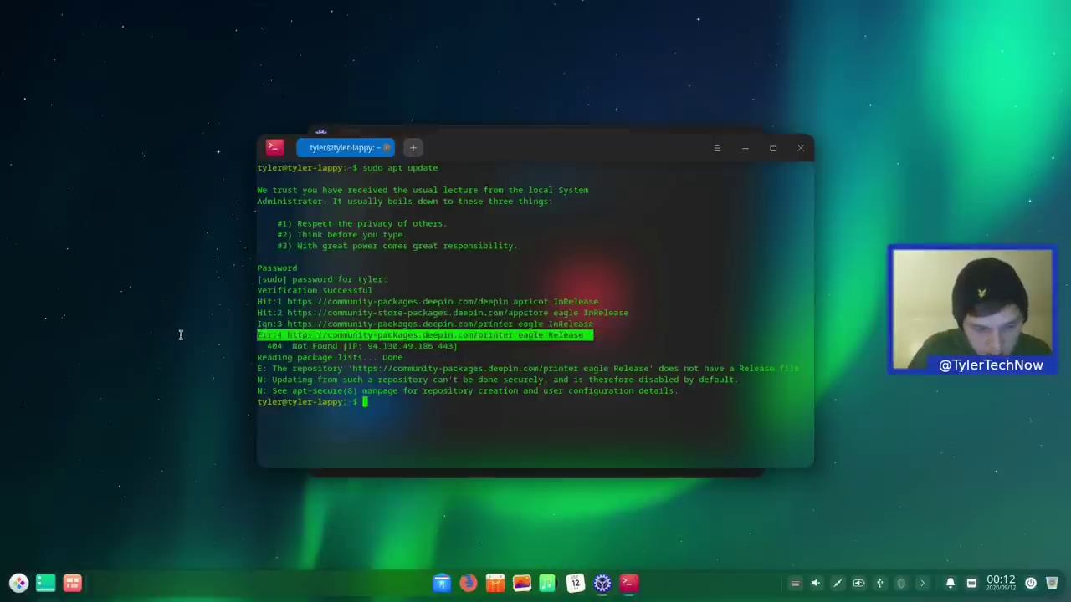
Change to the /etc/apt directory in the terminal and list its contents.
text(cd)
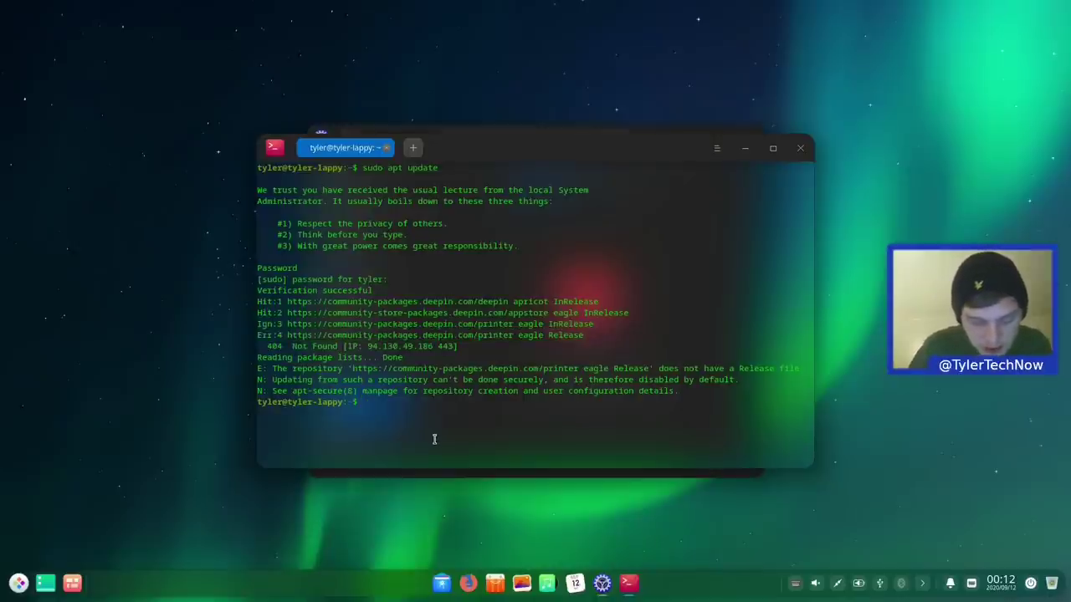
text( /etc/apt)
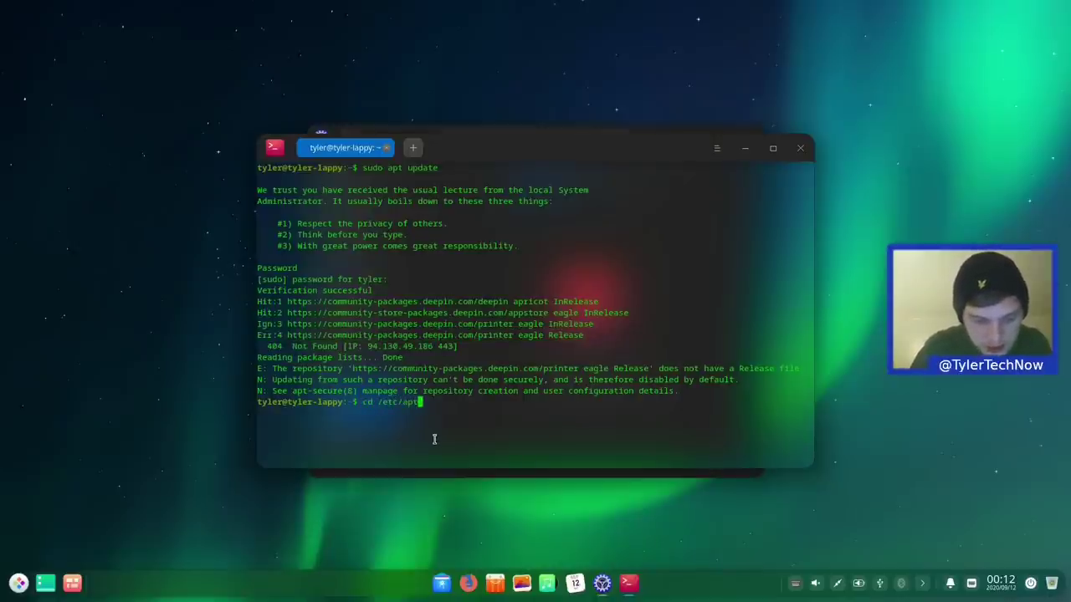
key(Return)
text(ls)
key(Return)
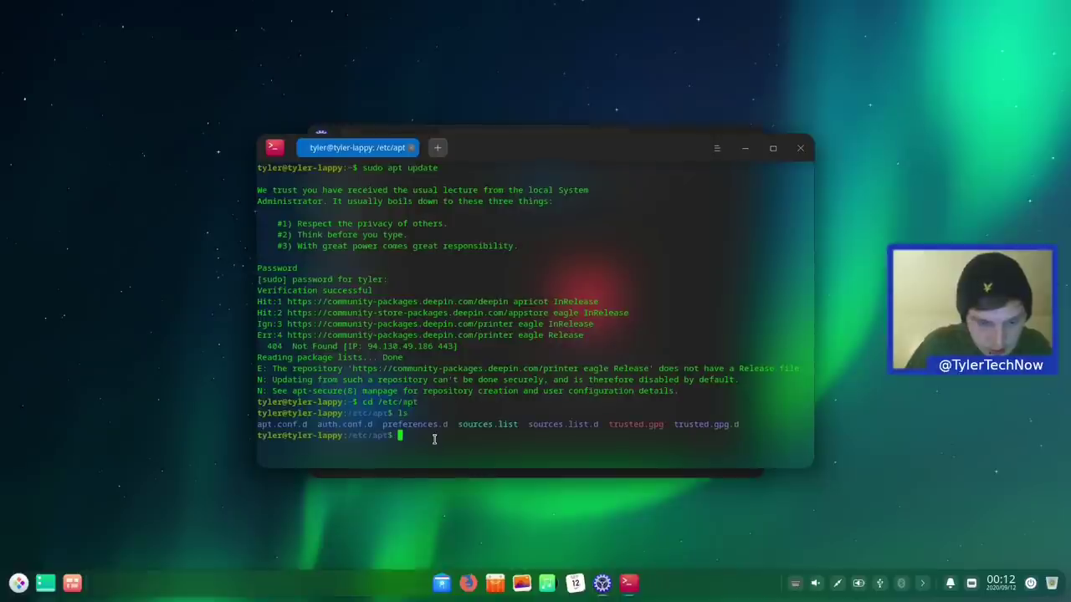
Open the sources.list.d directory in vim with sudo and open the printer repository's source file from it.
text(sudo vim )
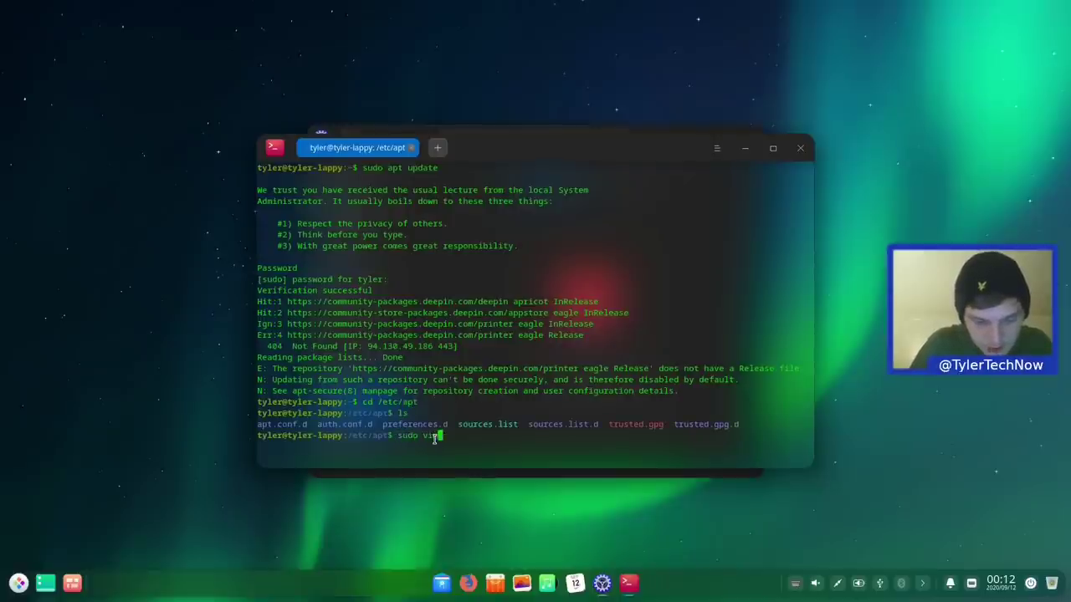
text(sou)
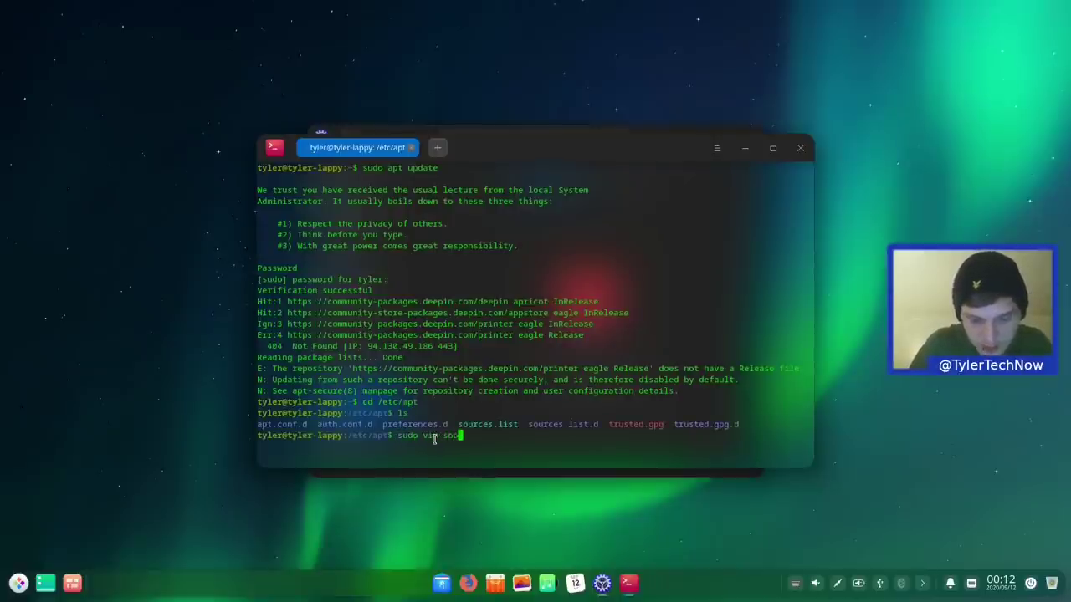
text(rces.list.d)
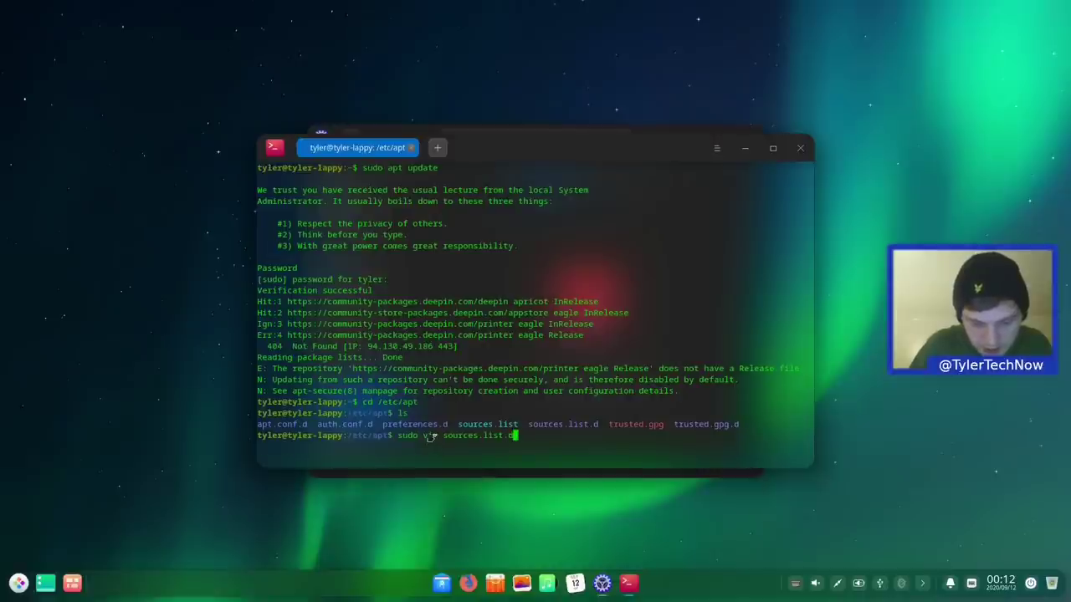
key(Return)
key(Down)
key(Down)
key(Down)
key(Return)
Comment out the deb line of the printer repository with #, then save the file and quit vim.
key(i)
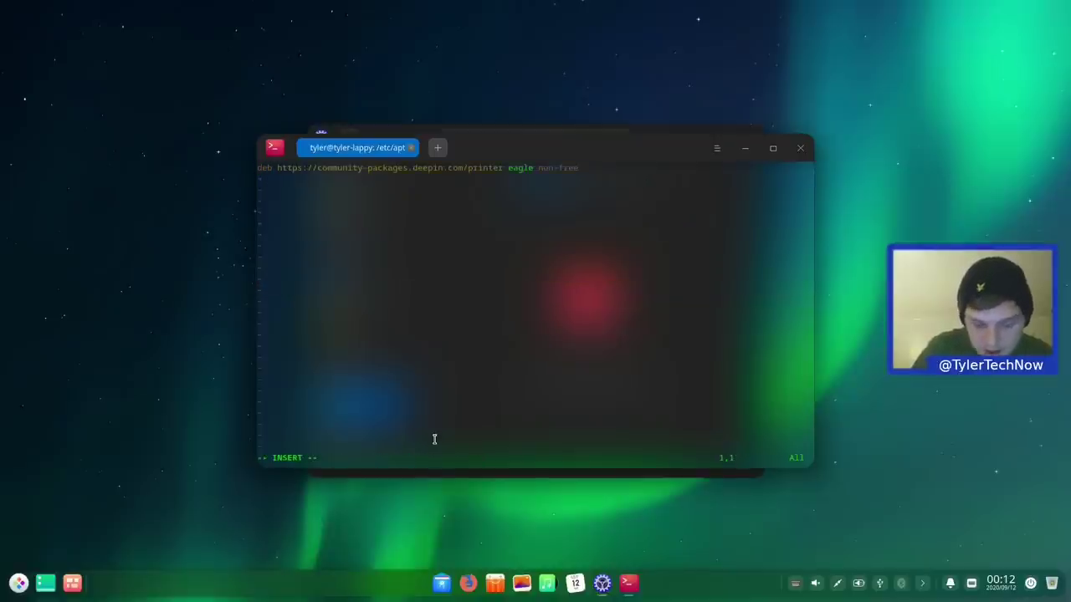
text(#)
key(Escape)
text(:wq)
key(Return)
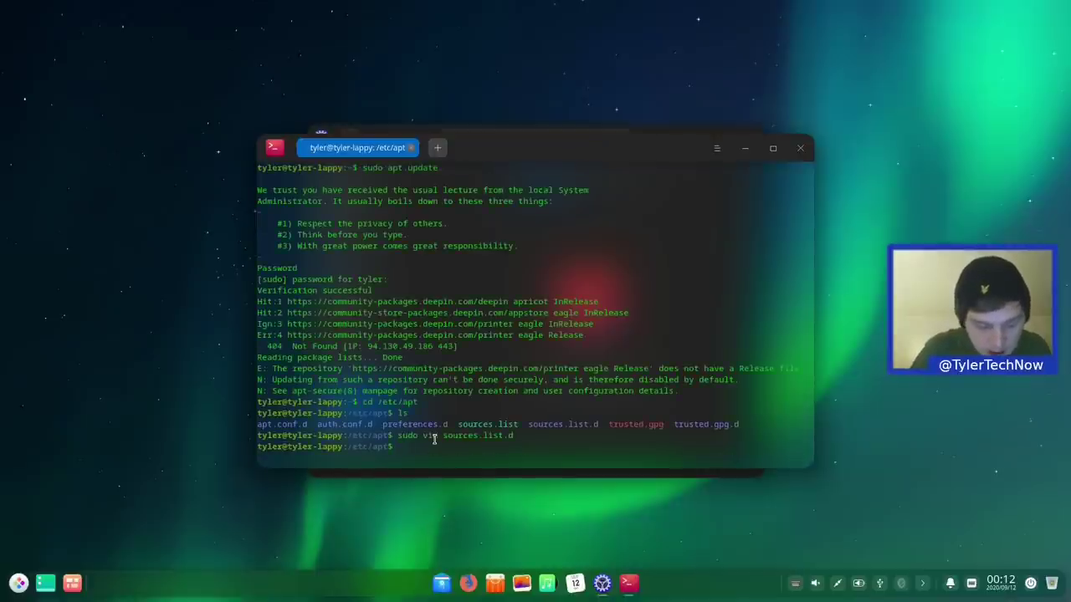
Switch back to the Control Center, check for updates again, install them and reboot the computer.
key(alt+Tab)
click(577, 387)
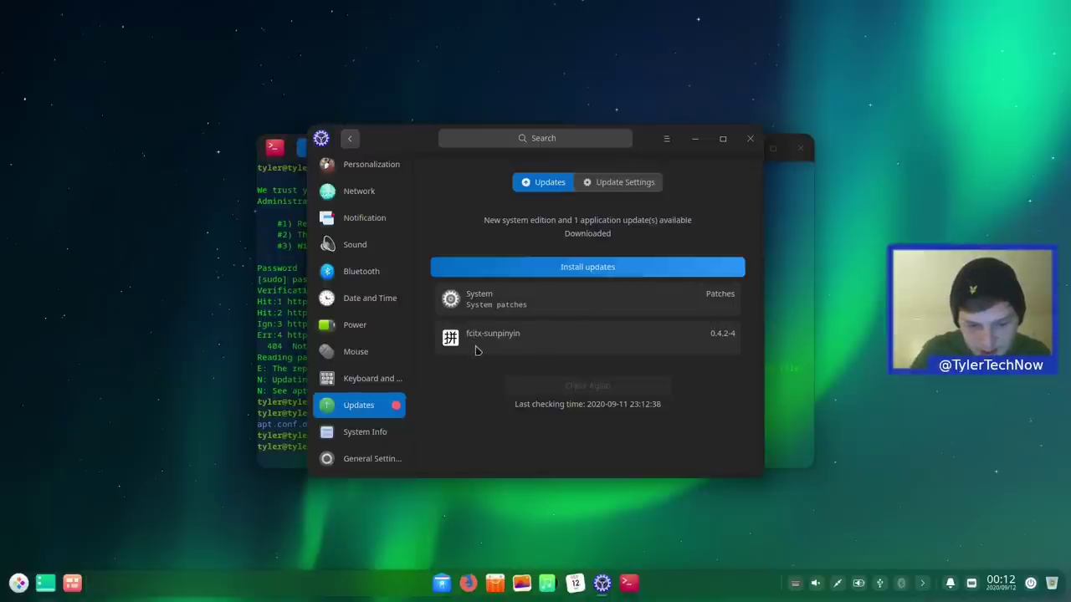
click(576, 271)
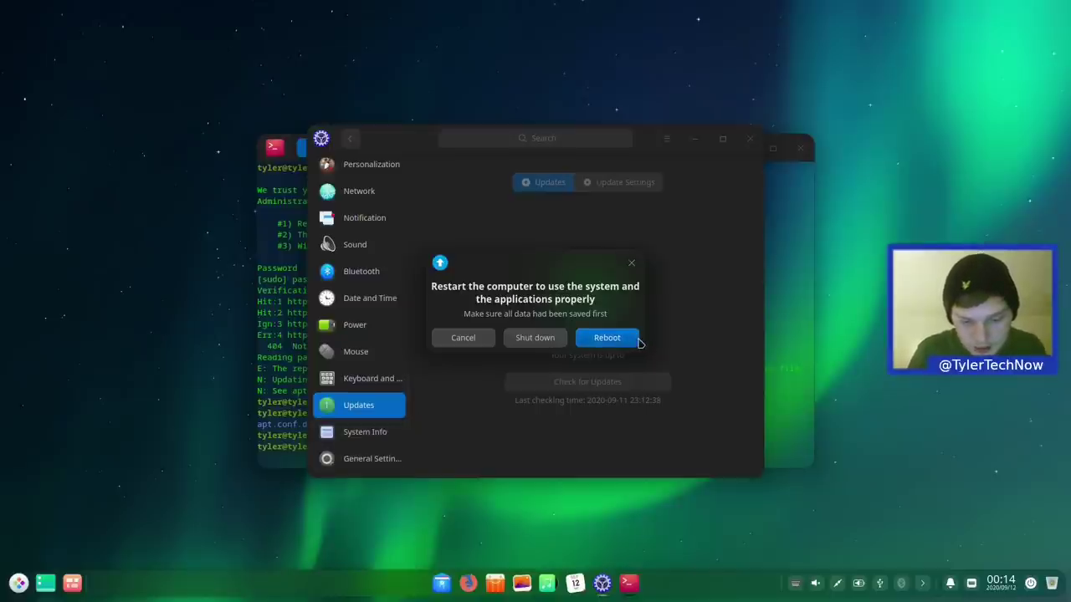
click(606, 338)
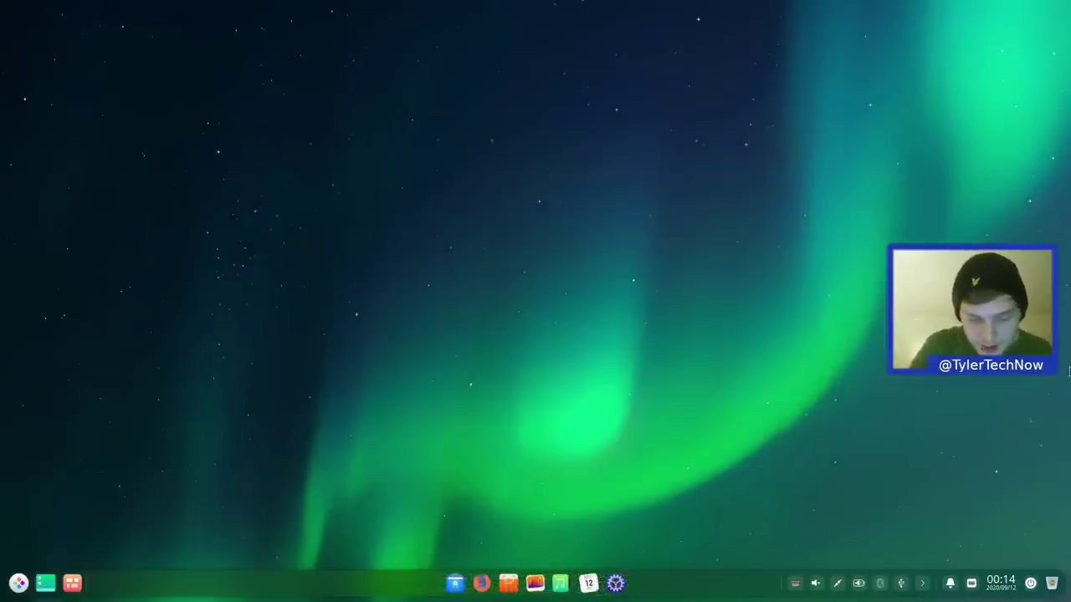
Reopen the Control Center and view the System Info pages About This PC, Edition License and End User License Agreement.
click(617, 583)
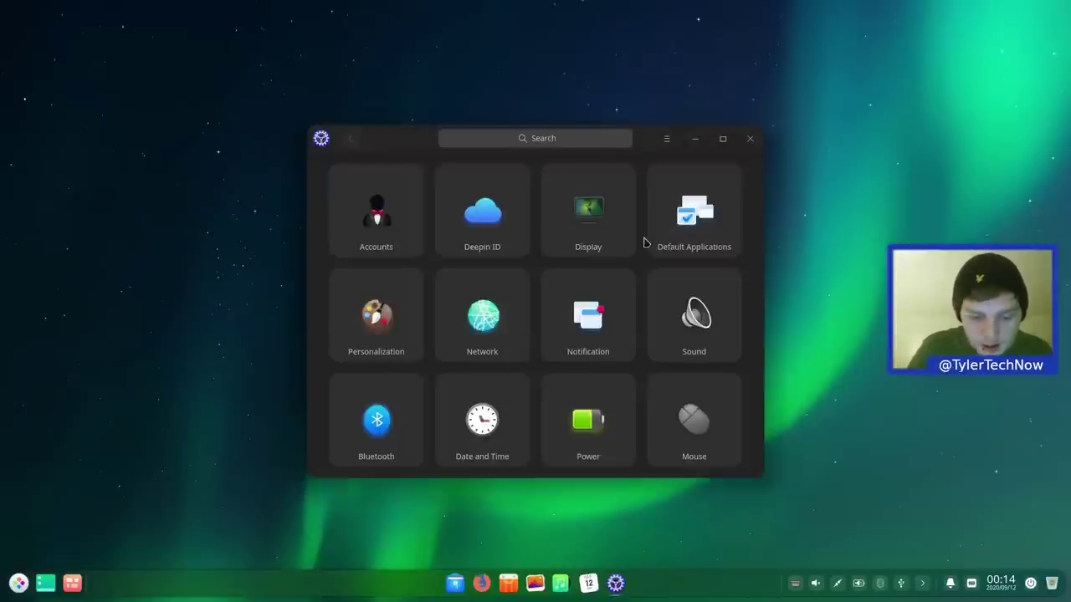
scroll(645, 242, down, 2)
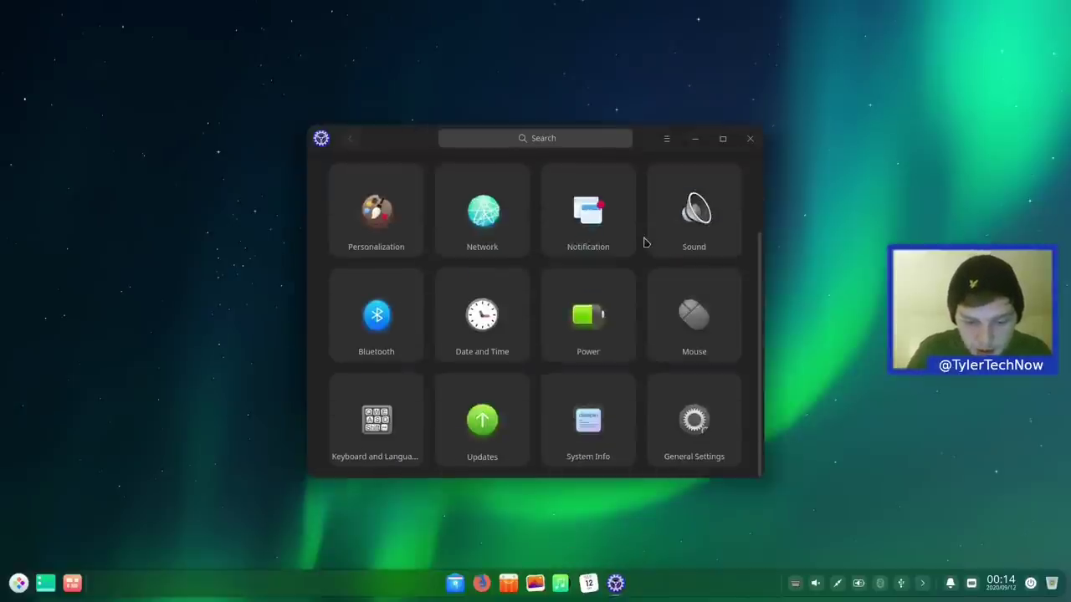
click(575, 434)
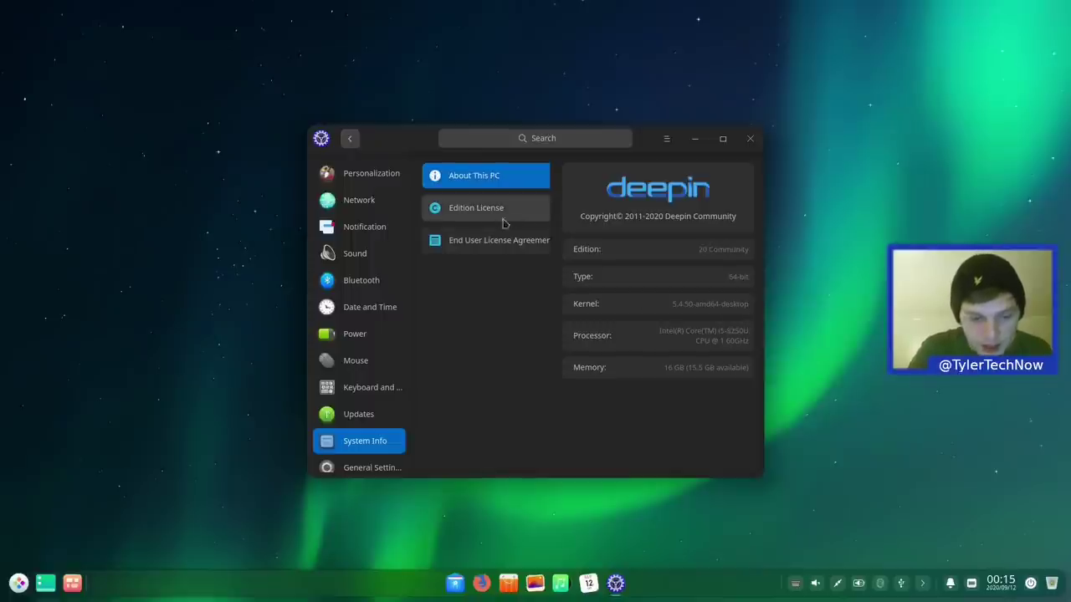
click(471, 217)
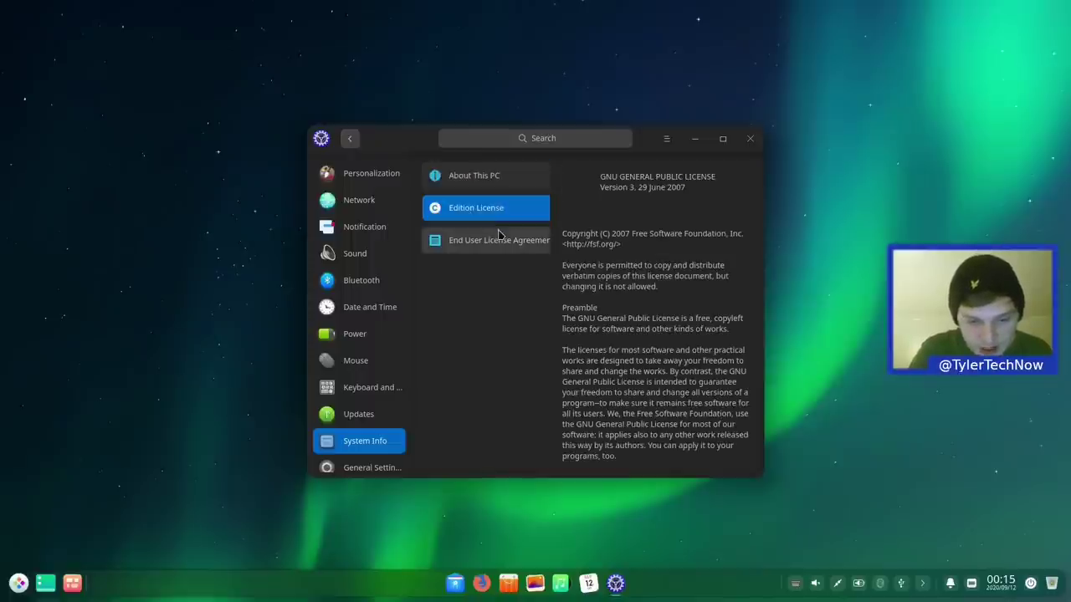
click(500, 237)
View the Boot Menu options in General Settings and close the Control Center.
scroll(388, 276, down, 1)
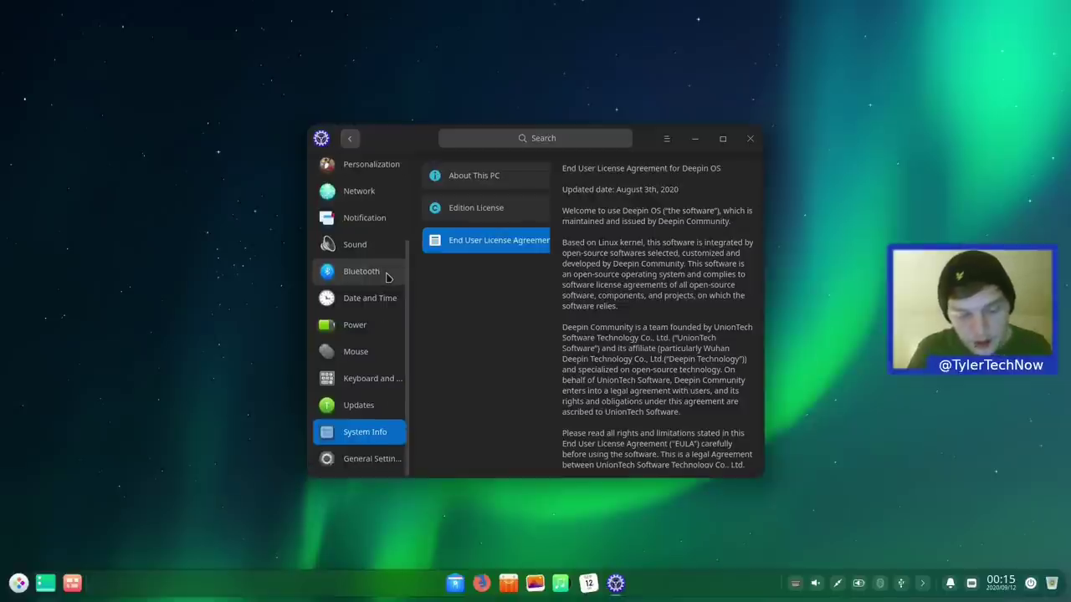
click(362, 459)
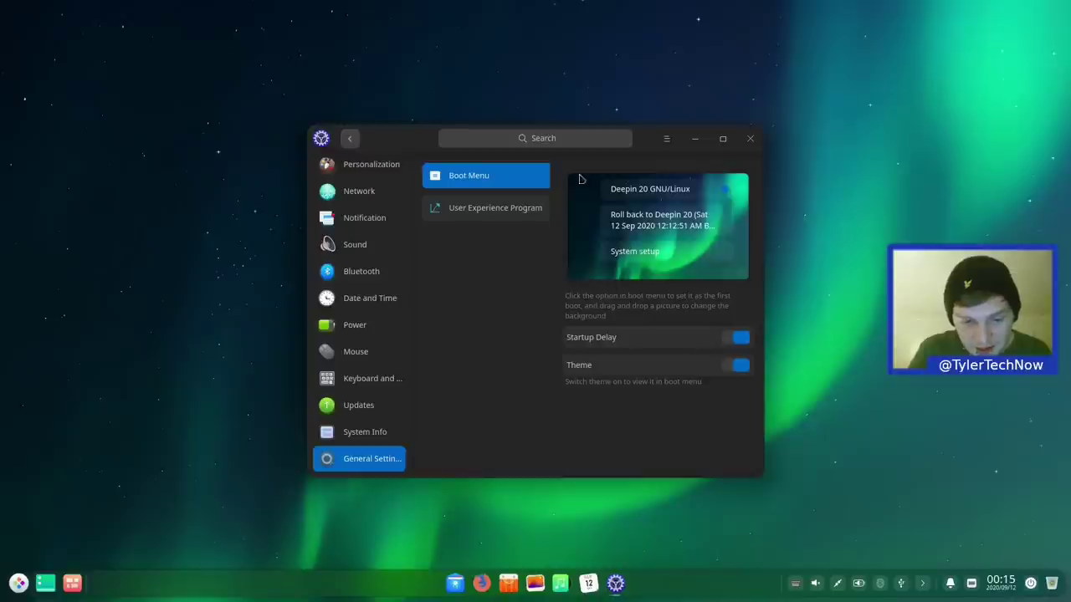
click(752, 139)
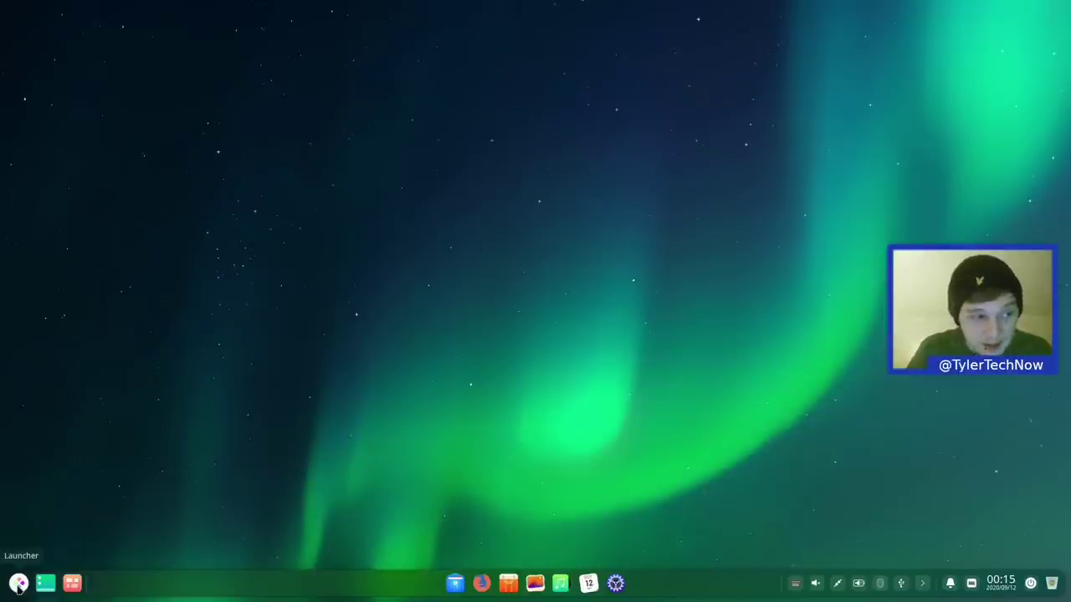
Open the full-screen launcher to look at the application categories and close it again.
click(18, 586)
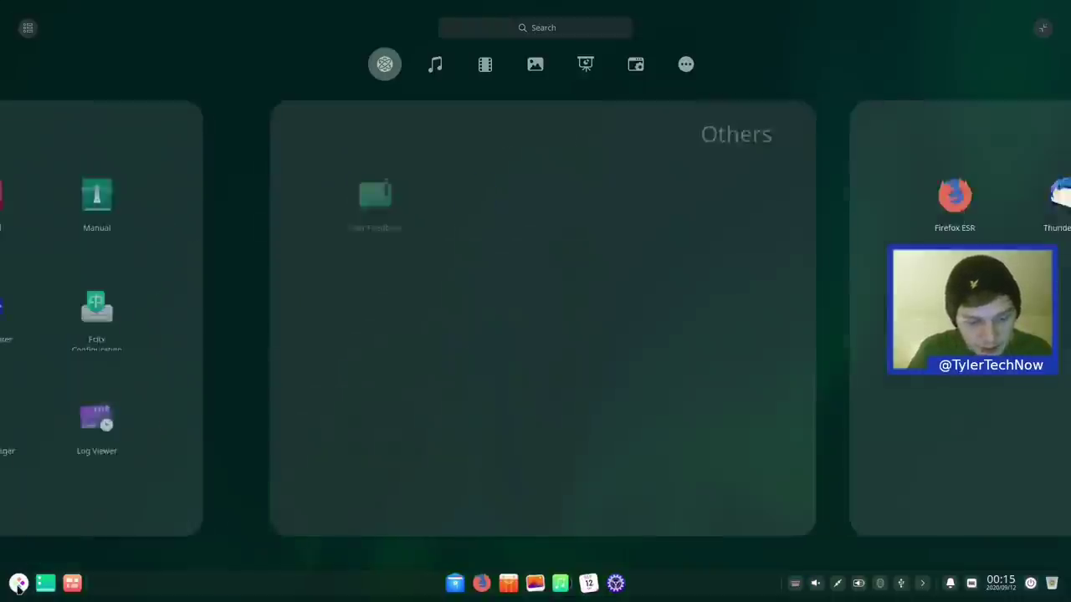
click(291, 319)
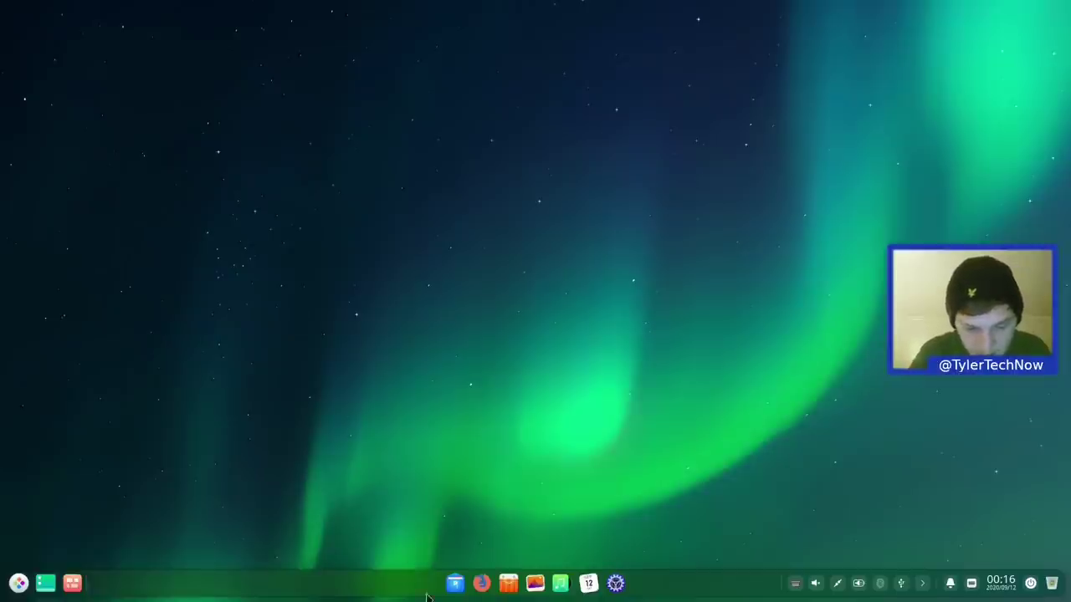
Open the file manager, move its window slightly higher on the desktop and show its available themes.
click(455, 584)
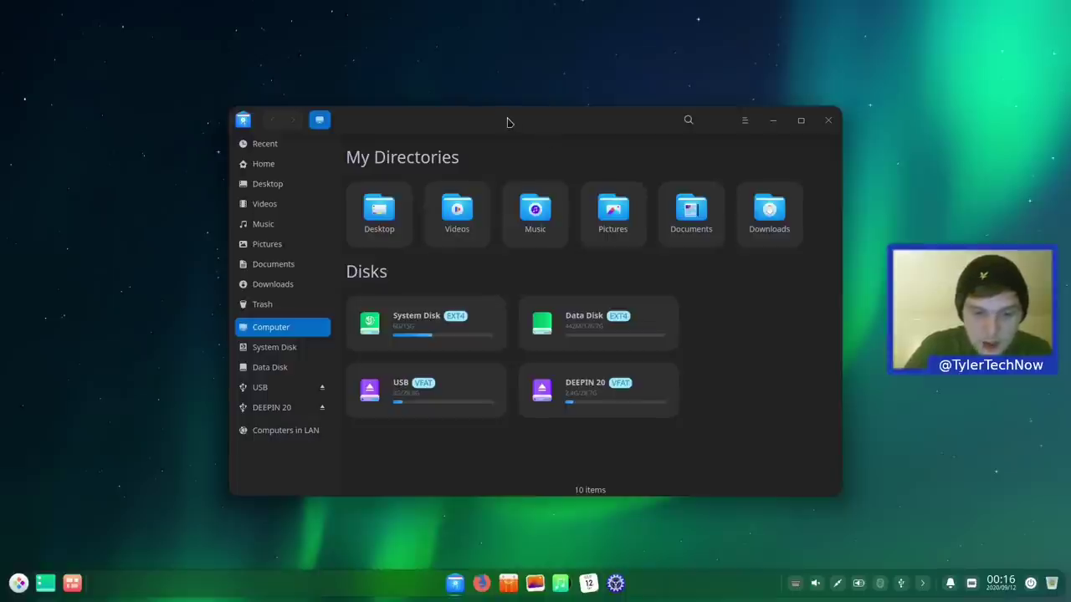
drag(507, 122, 531, 93)
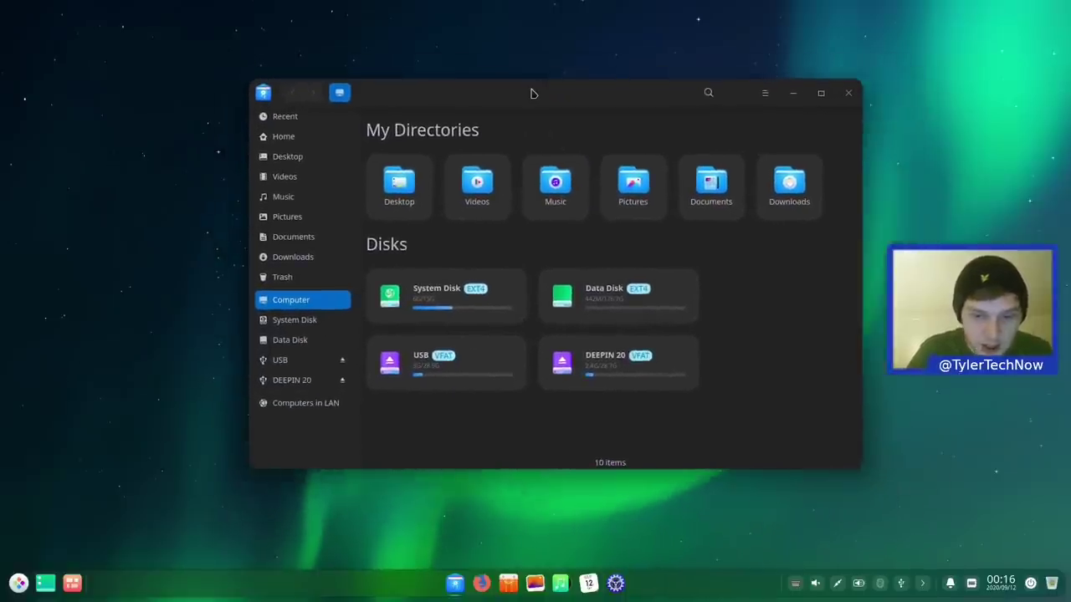
click(764, 94)
mouse_move(809, 185)
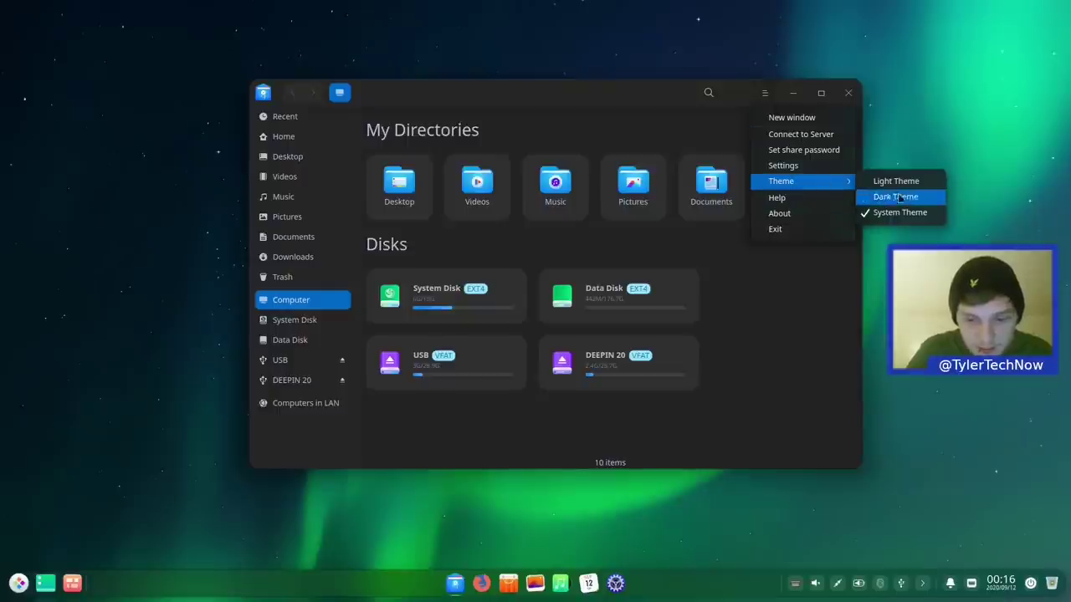
Review the file manager's Basic and Advanced settings, including view, hidden files, preview and mount options, and close the settings.
click(784, 165)
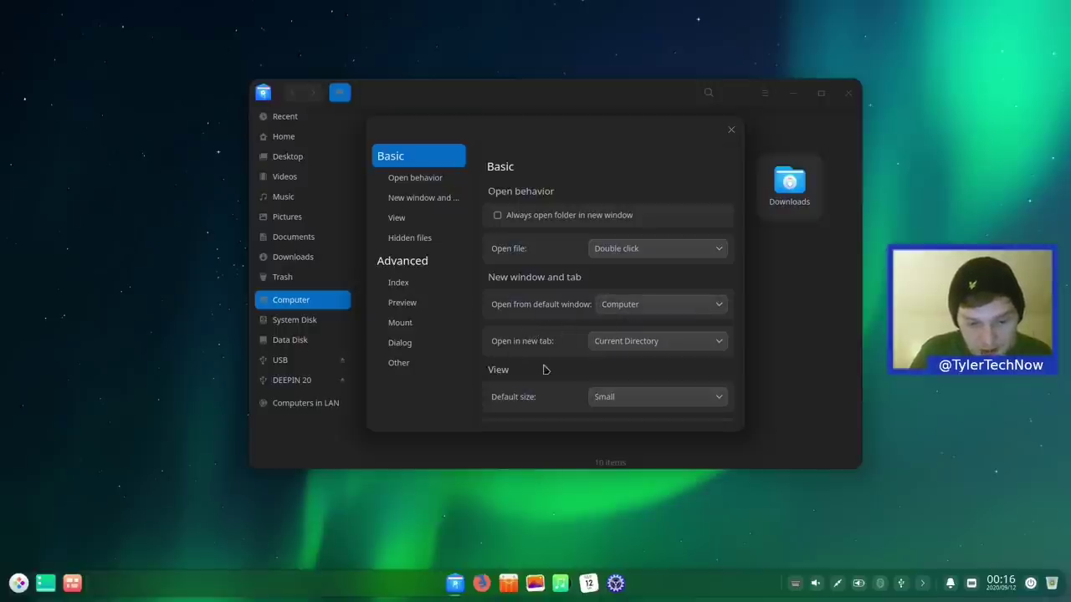
scroll(544, 370, down, 4)
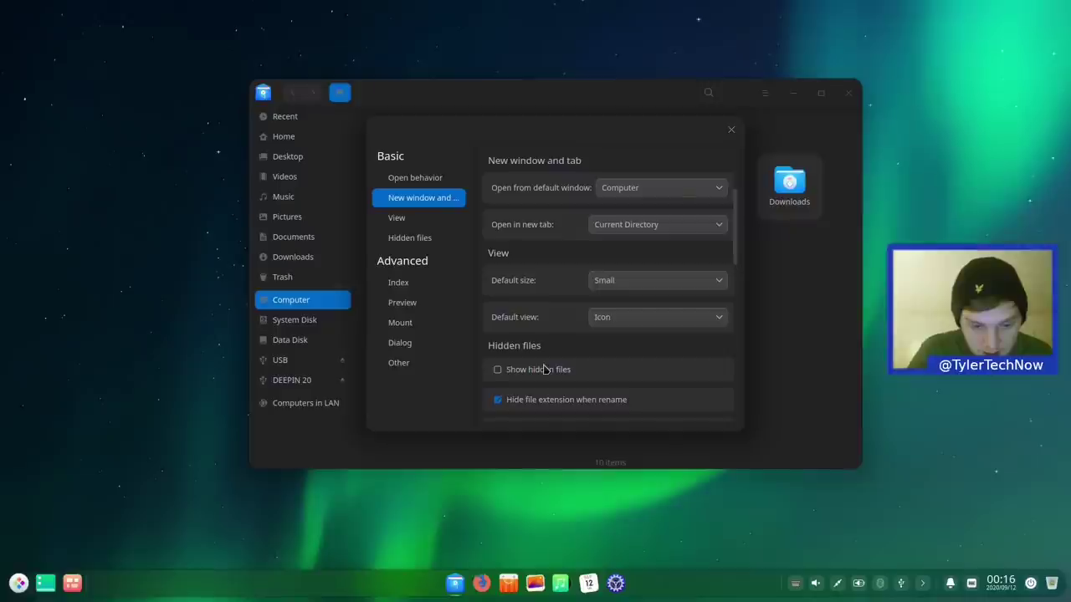
scroll(544, 370, down, 6)
scroll(544, 370, up, 6)
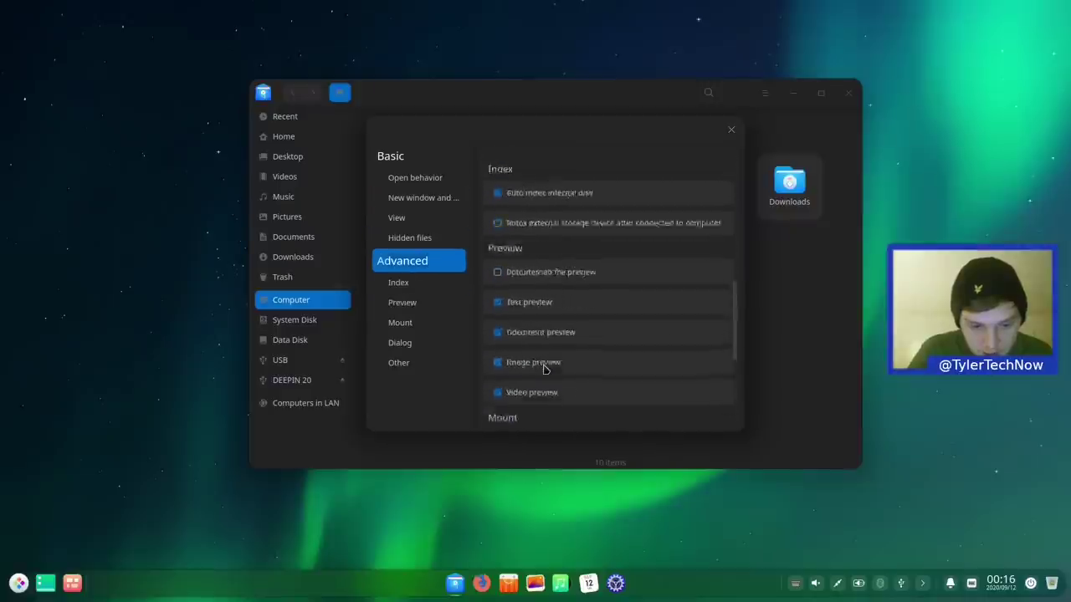
scroll(544, 369, down, 3)
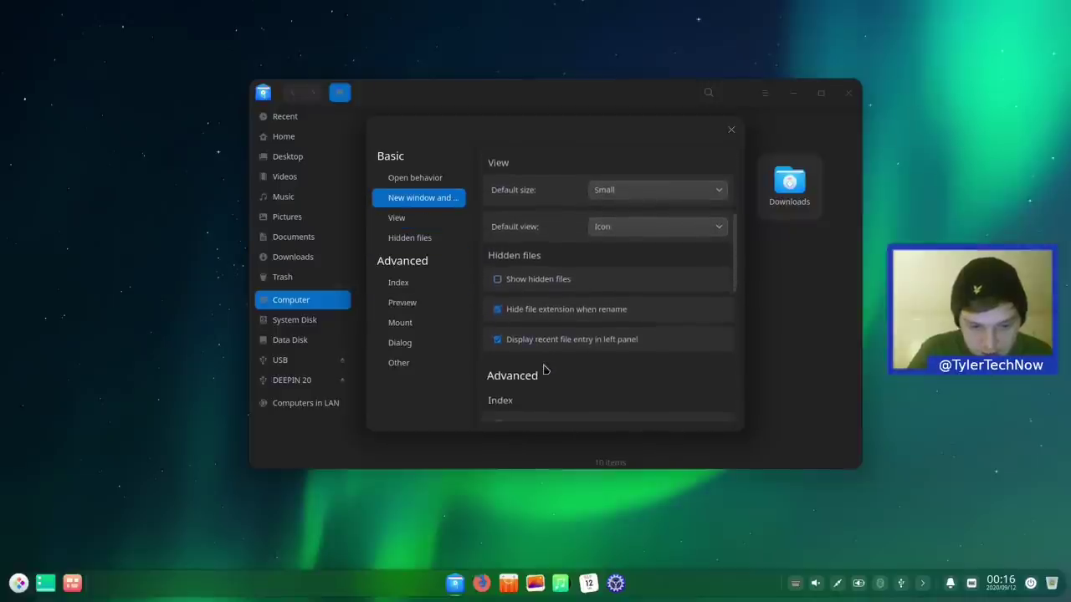
scroll(544, 370, down, 4)
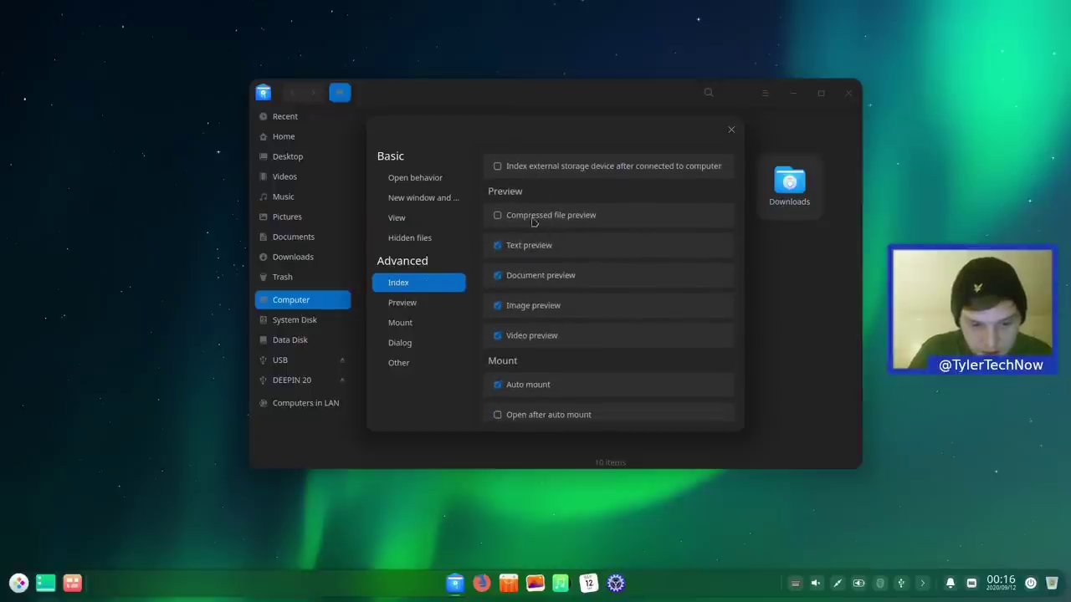
scroll(556, 228, down, 4)
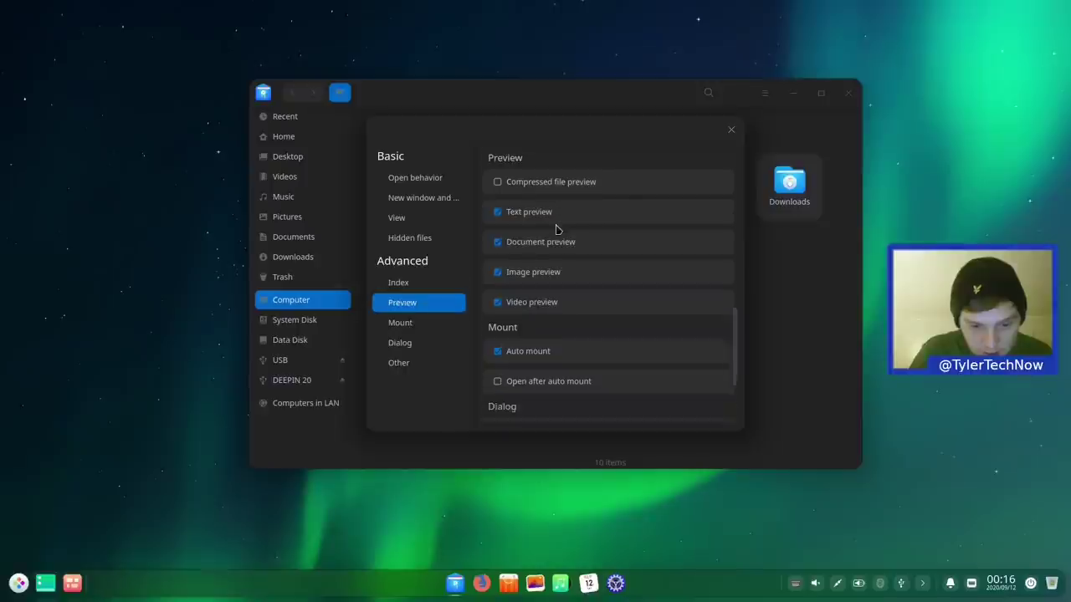
scroll(556, 229, down, 1)
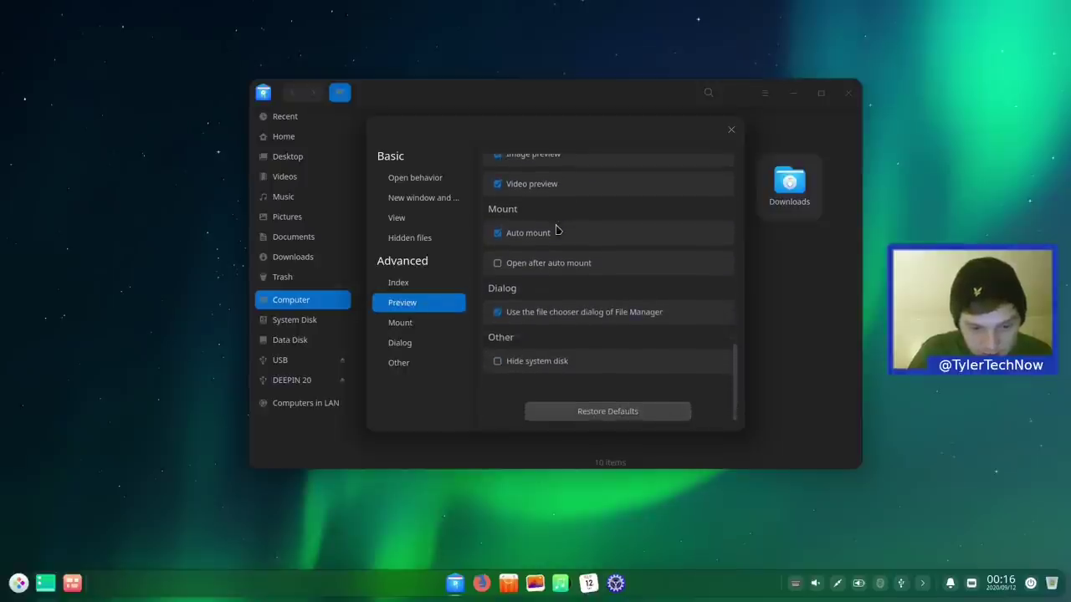
scroll(556, 229, up, 10)
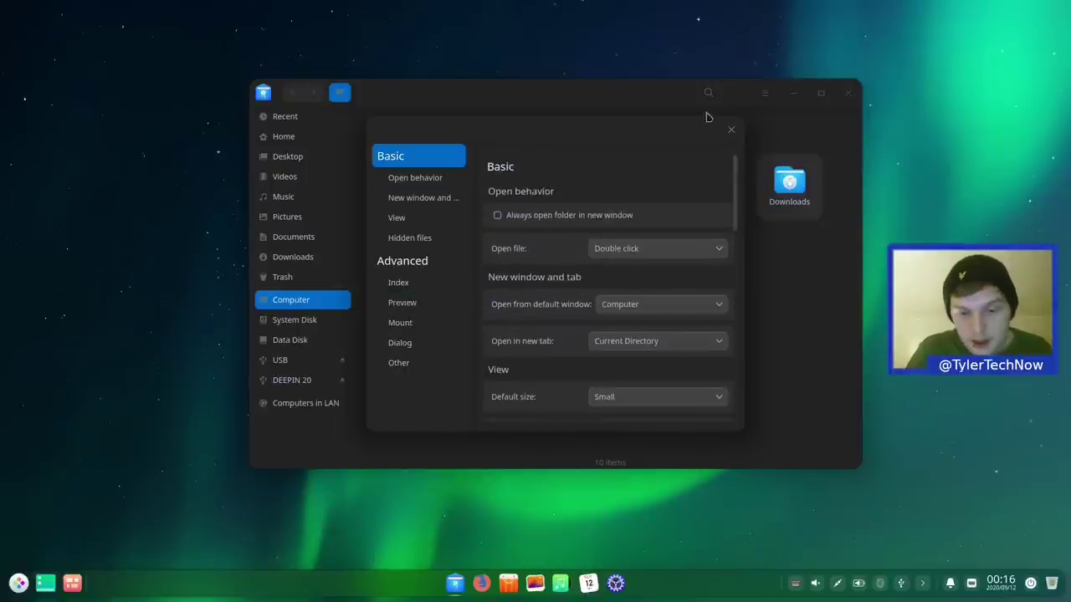
click(731, 130)
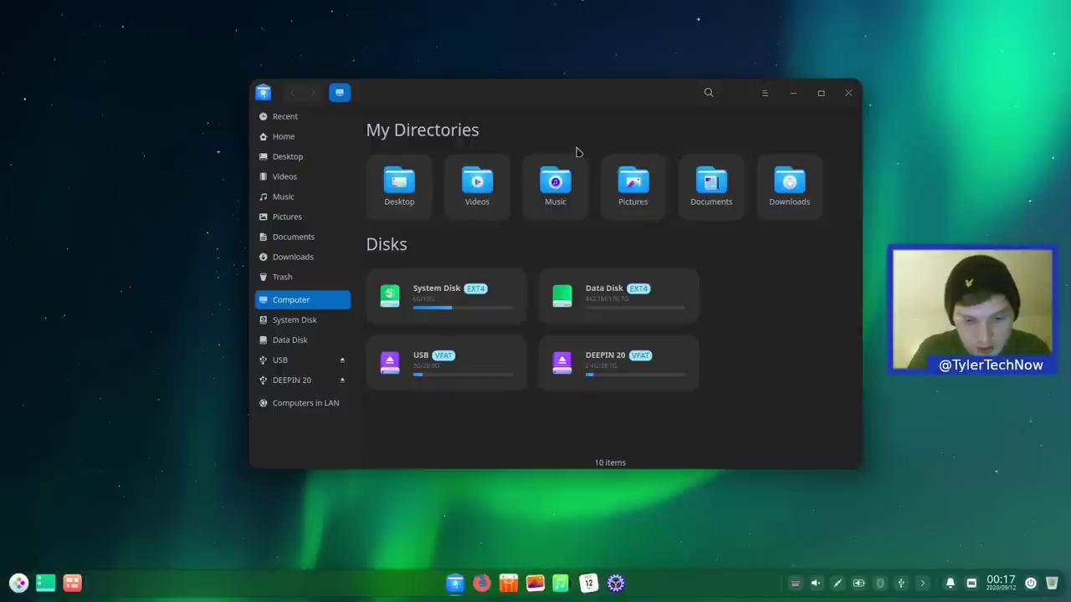
Open the Wallpapers folder inside the Pictures directory.
double_click(644, 199)
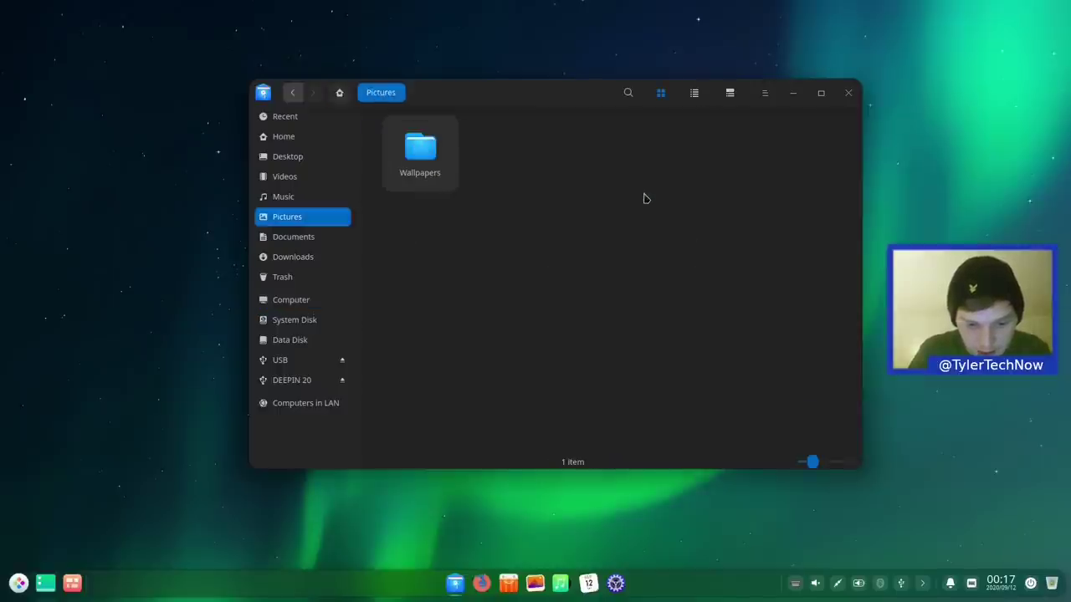
click(436, 162)
key(F2)
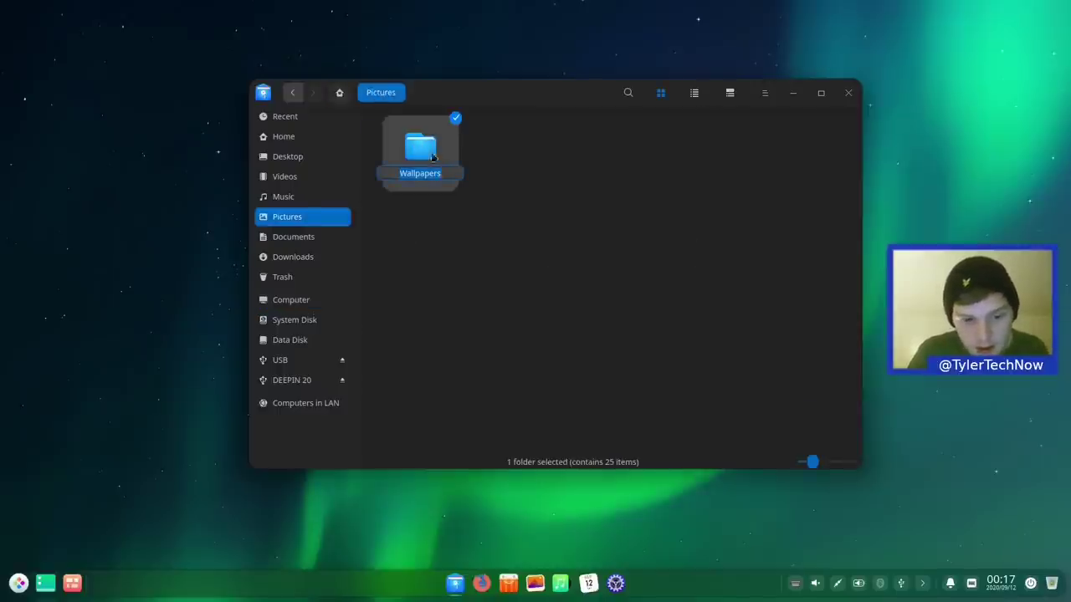
double_click(425, 148)
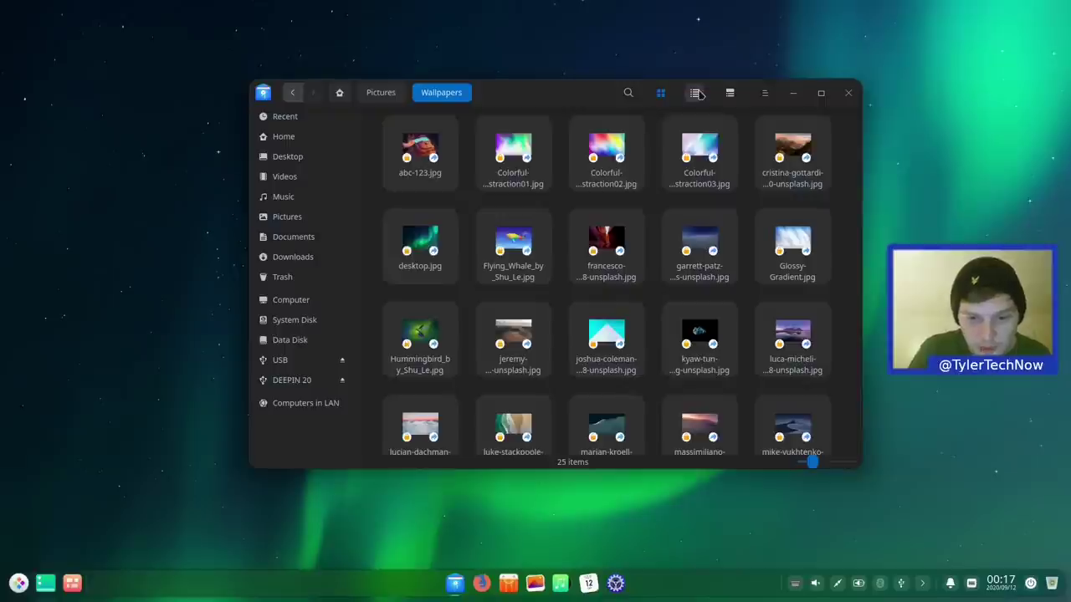
View the wallpapers as a list with the file details of desktop.jpg, and return to the icon view without the details.
click(697, 94)
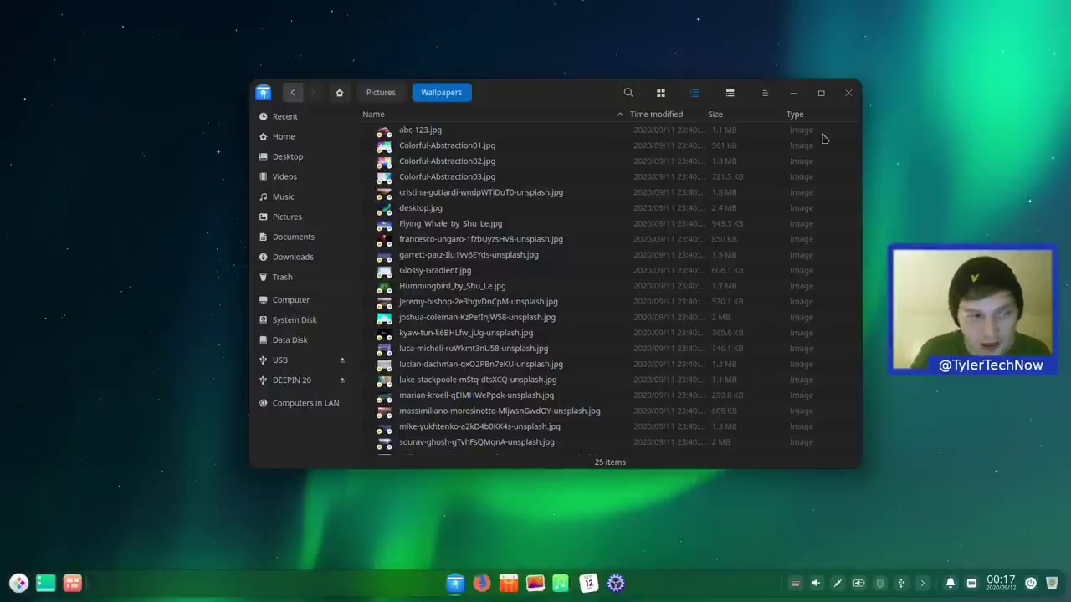
click(731, 94)
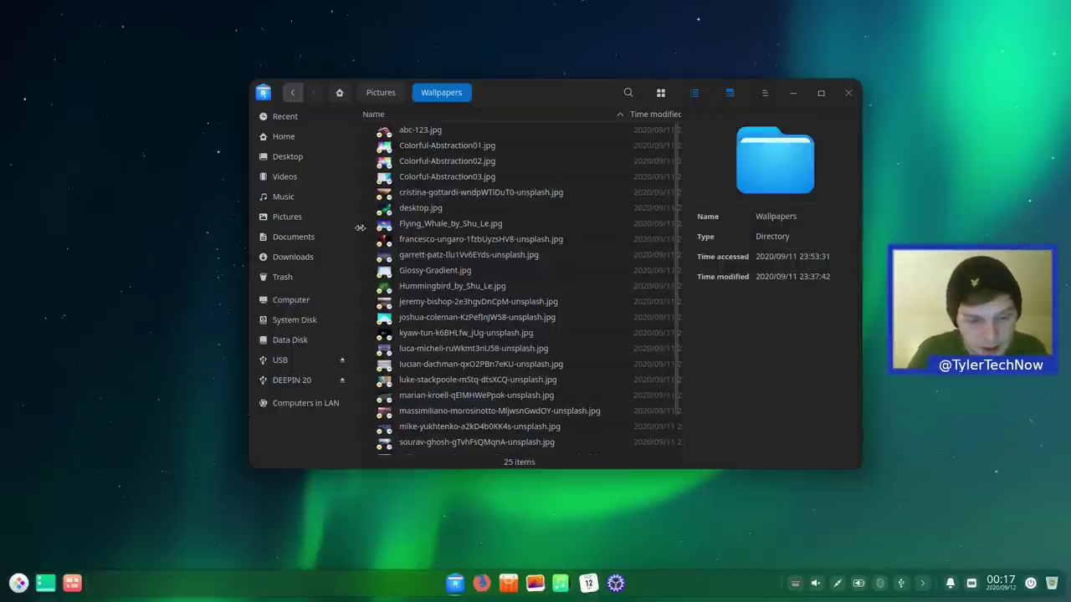
click(422, 210)
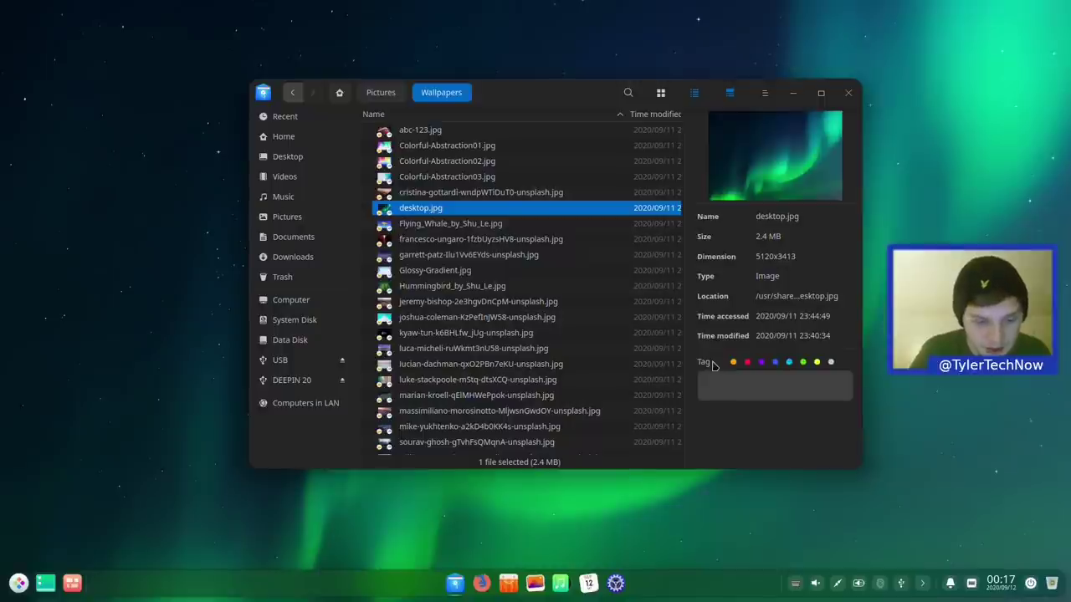
click(661, 94)
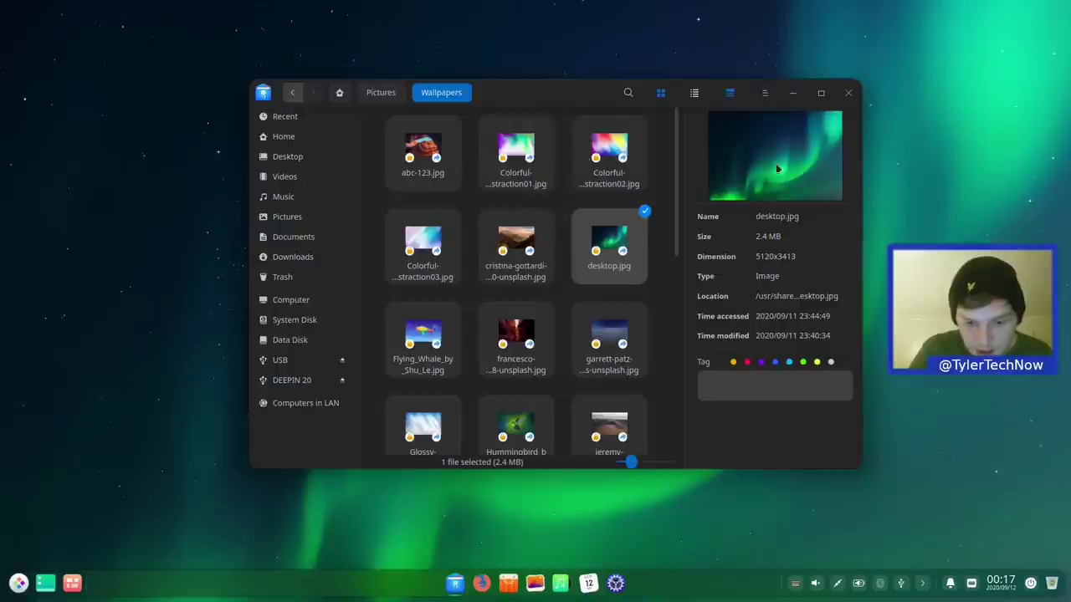
click(726, 94)
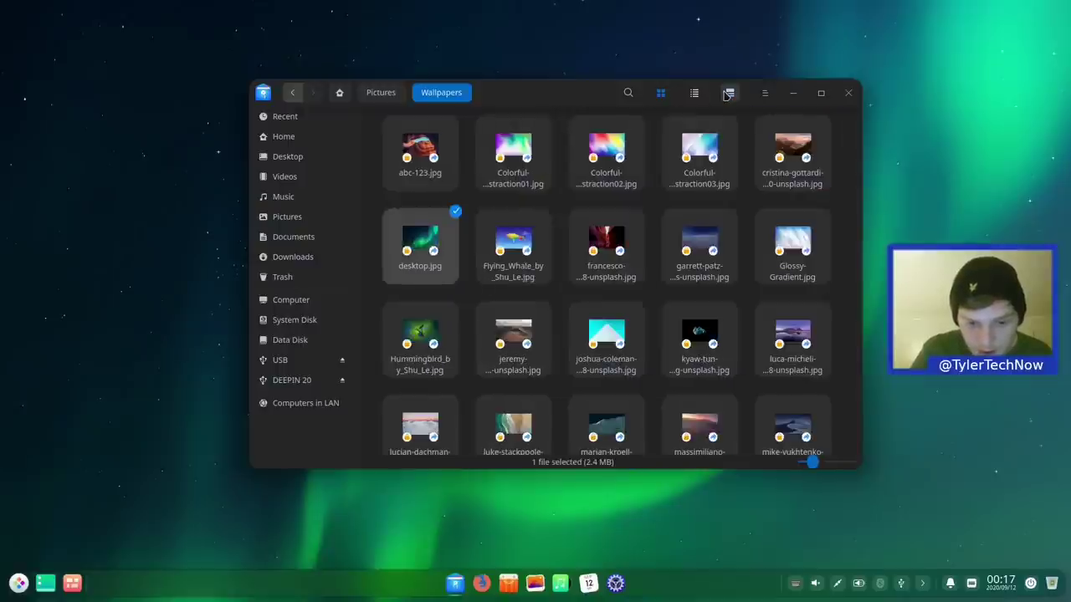
Open the USB drive and select all of its items.
click(282, 137)
click(279, 361)
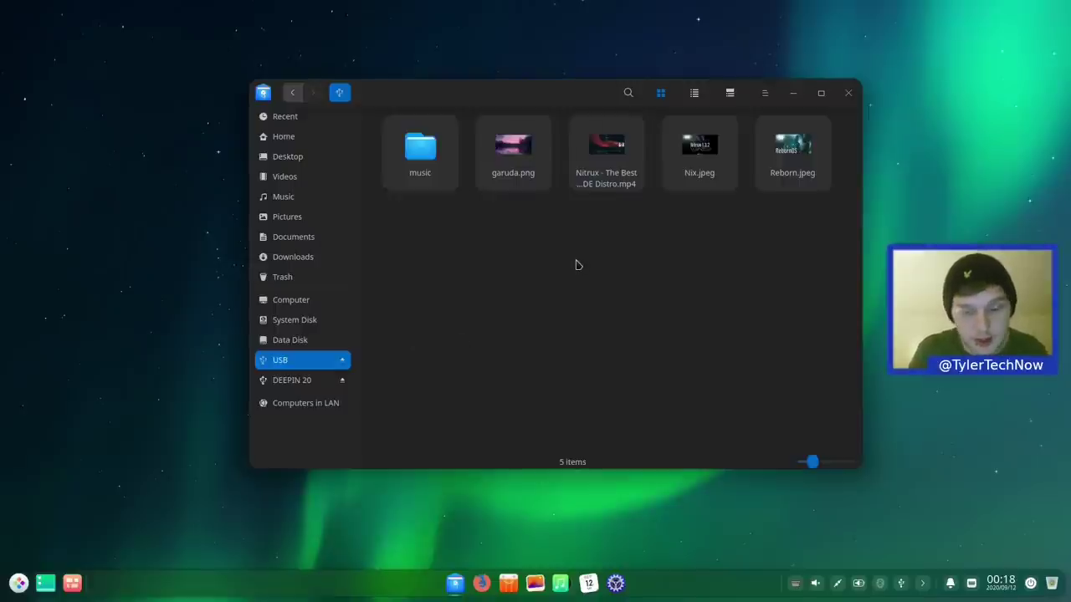
drag(730, 209, 376, 113)
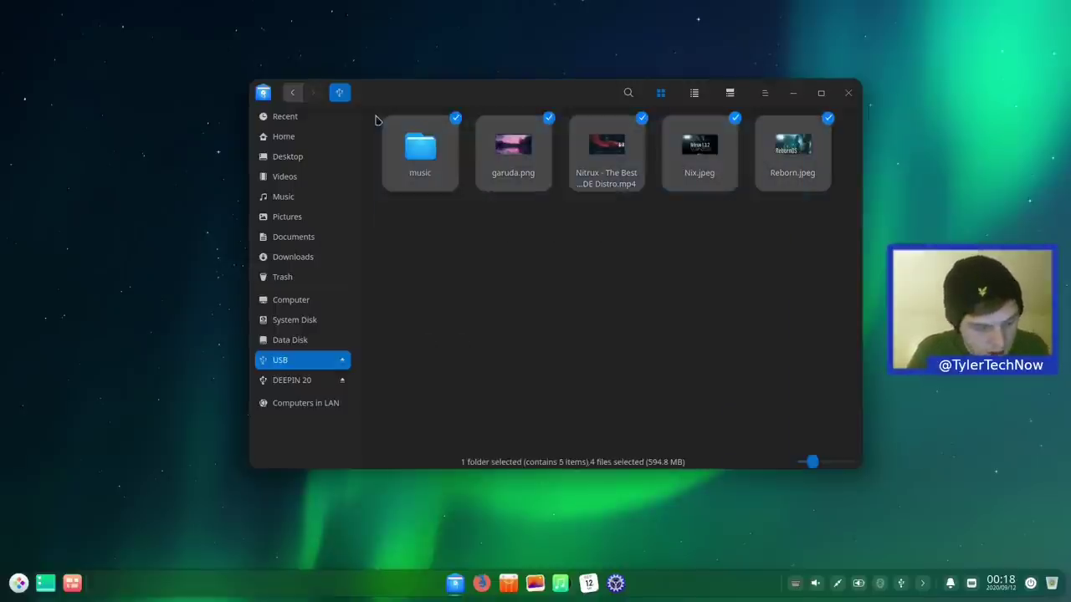
Create a new folder named "image" on the desktop.
right_click(87, 136)
click(118, 143)
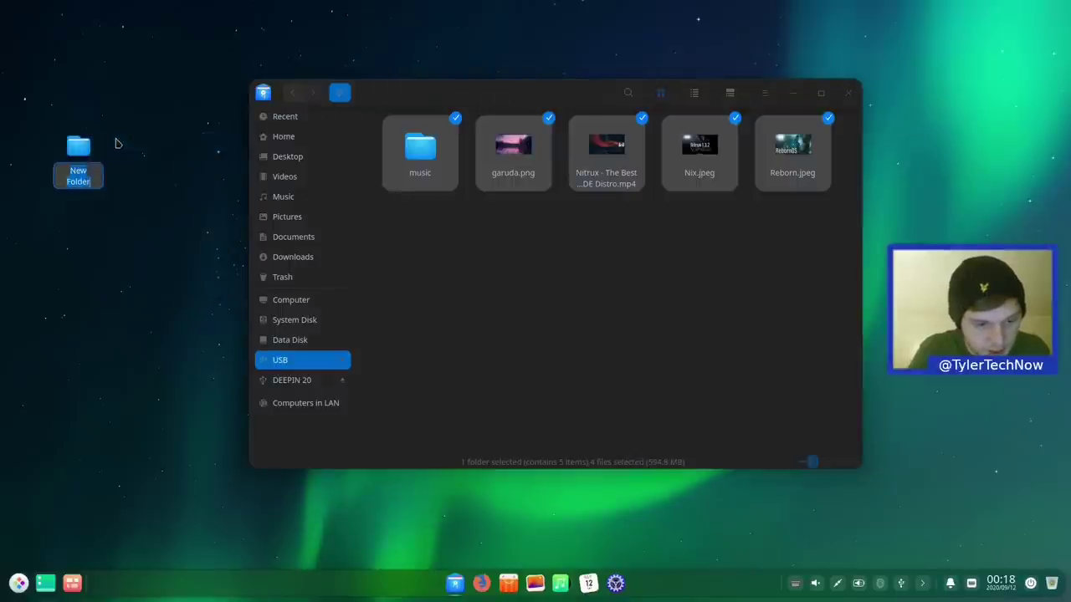
text(image)
key(Return)
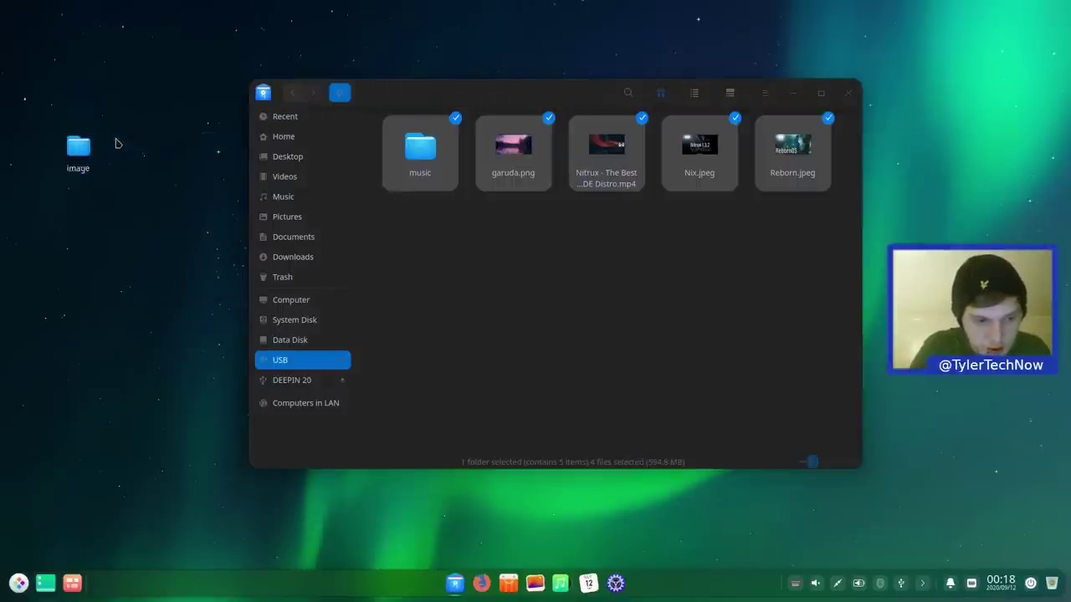
Copy the USB drive's music folder to the desktop and its other four files into the image folder.
click(460, 262)
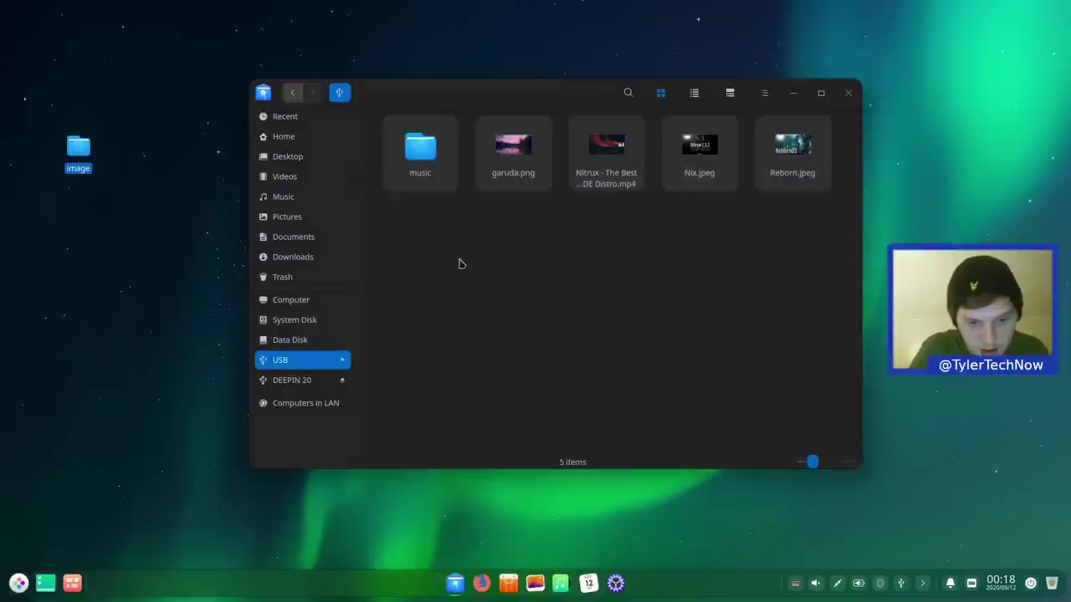
click(413, 181)
drag(413, 181, 98, 83)
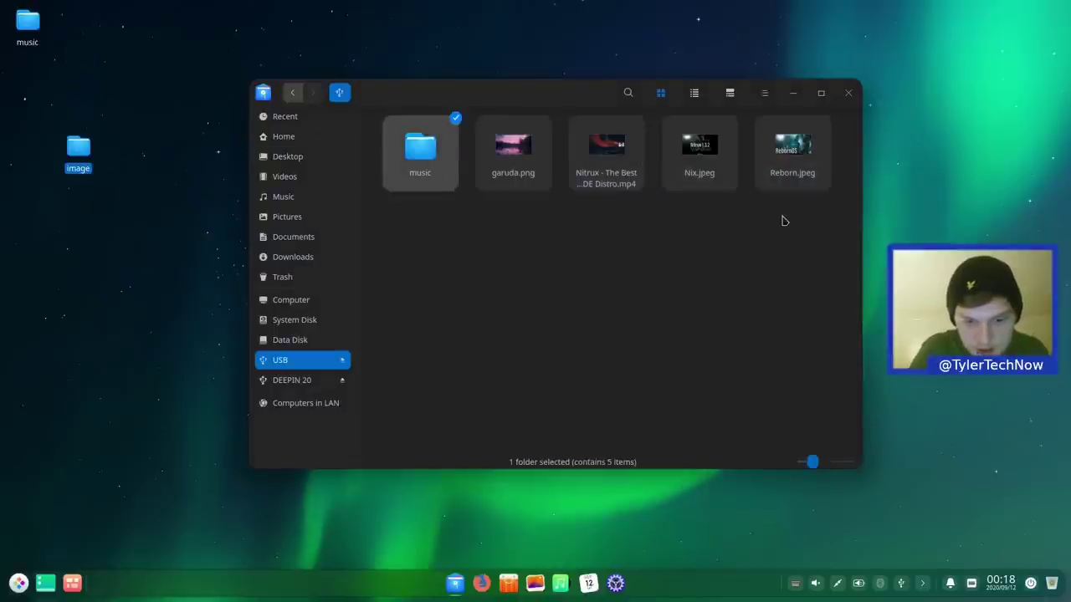
drag(811, 236, 474, 112)
drag(498, 146, 267, 148)
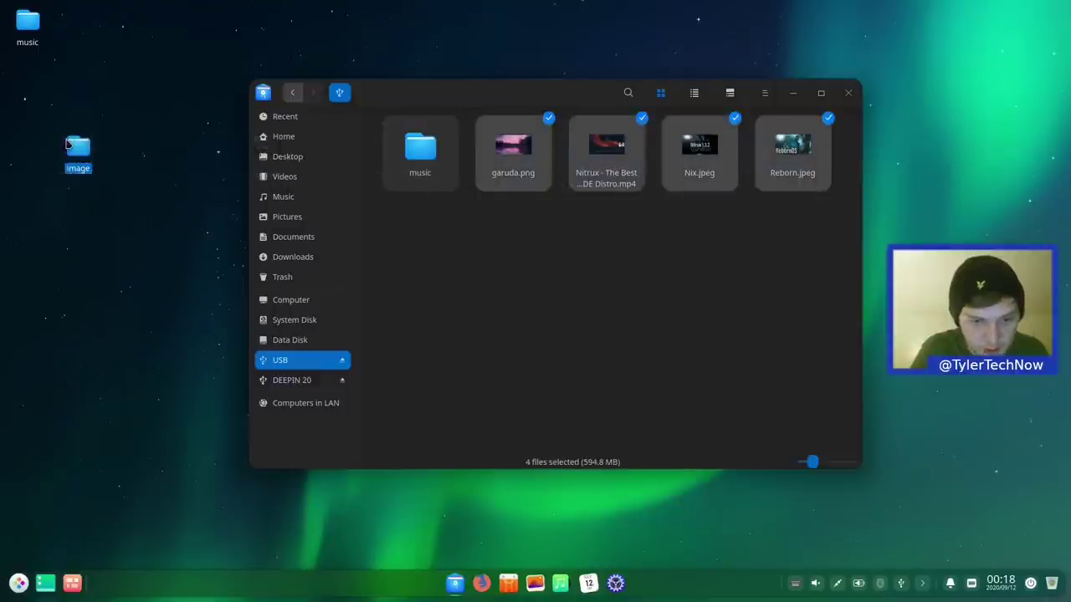
Minimize the file manager and the copy progress window, and bring the file manager back to close it.
click(792, 92)
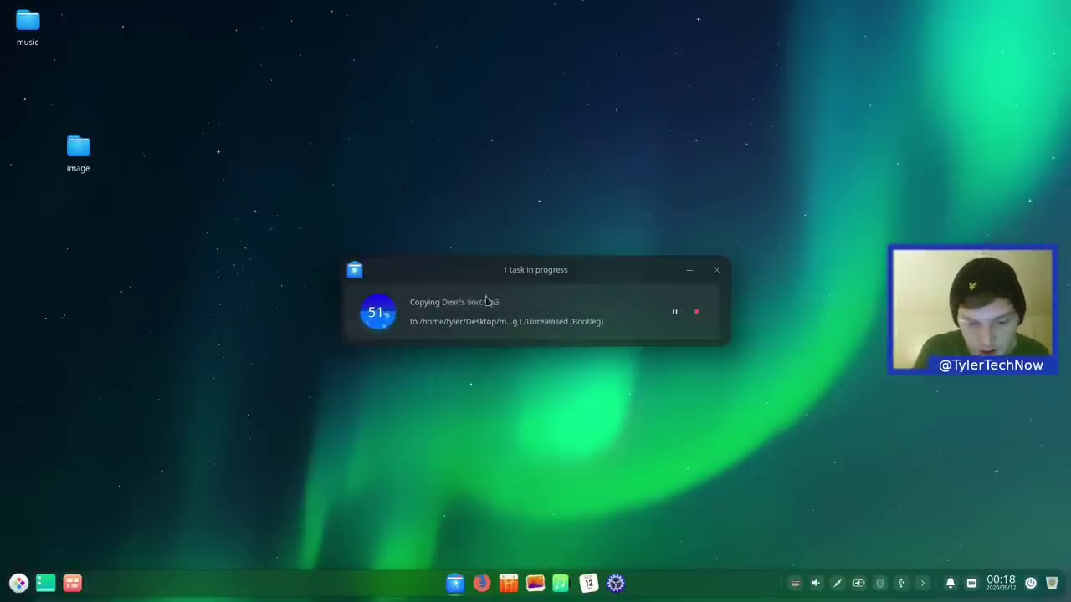
click(691, 272)
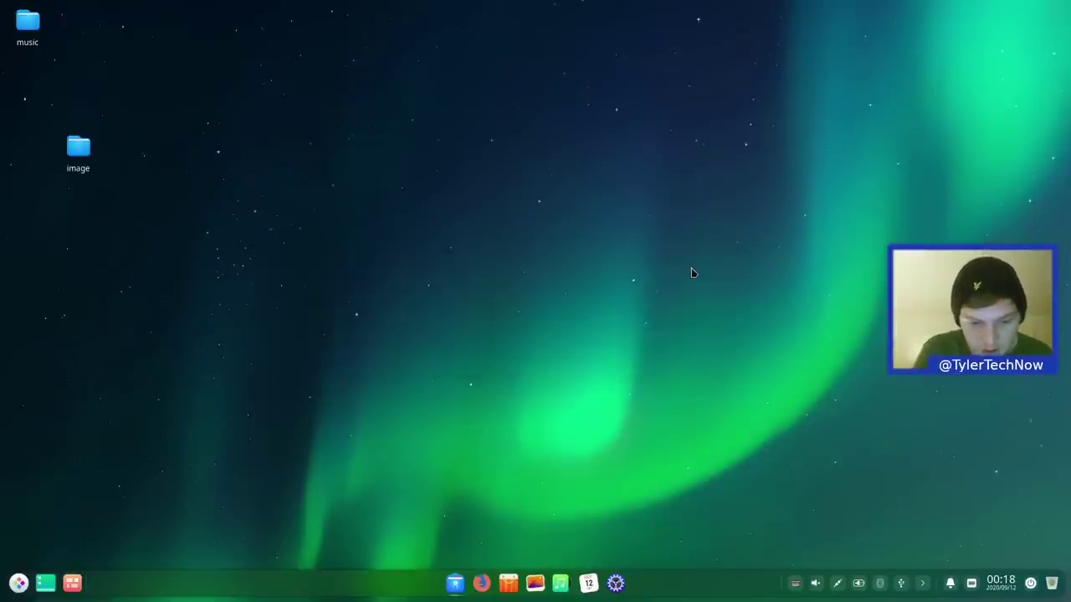
click(455, 584)
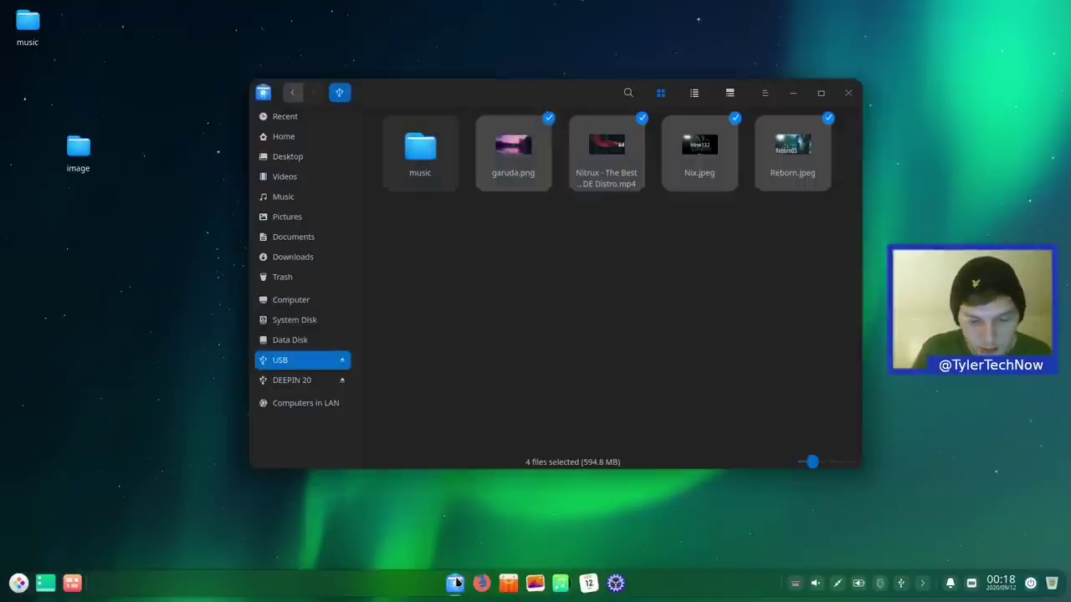
click(849, 96)
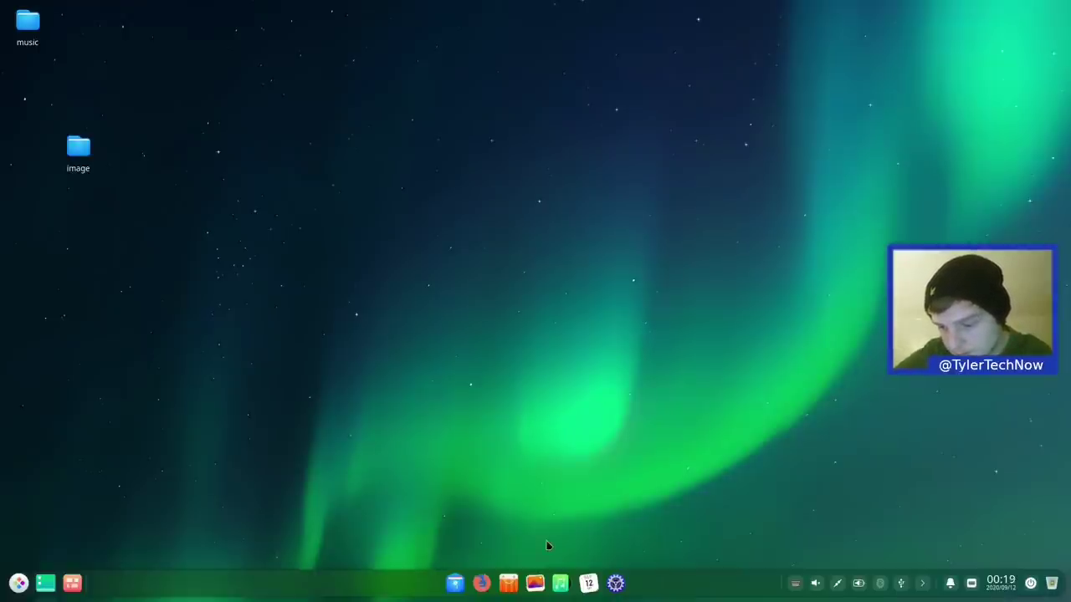
key(Down)
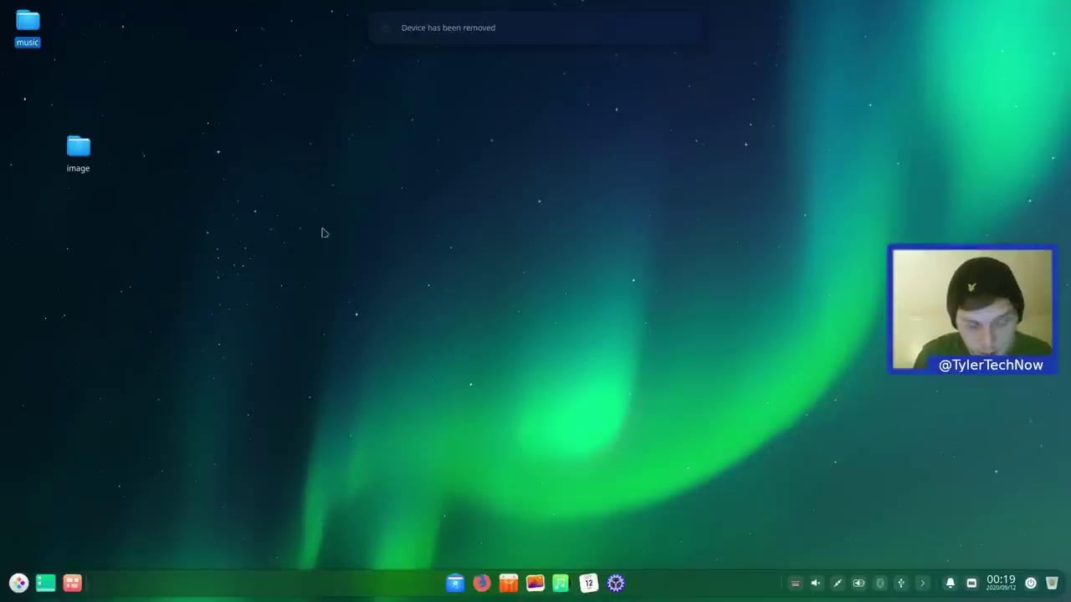
click(435, 321)
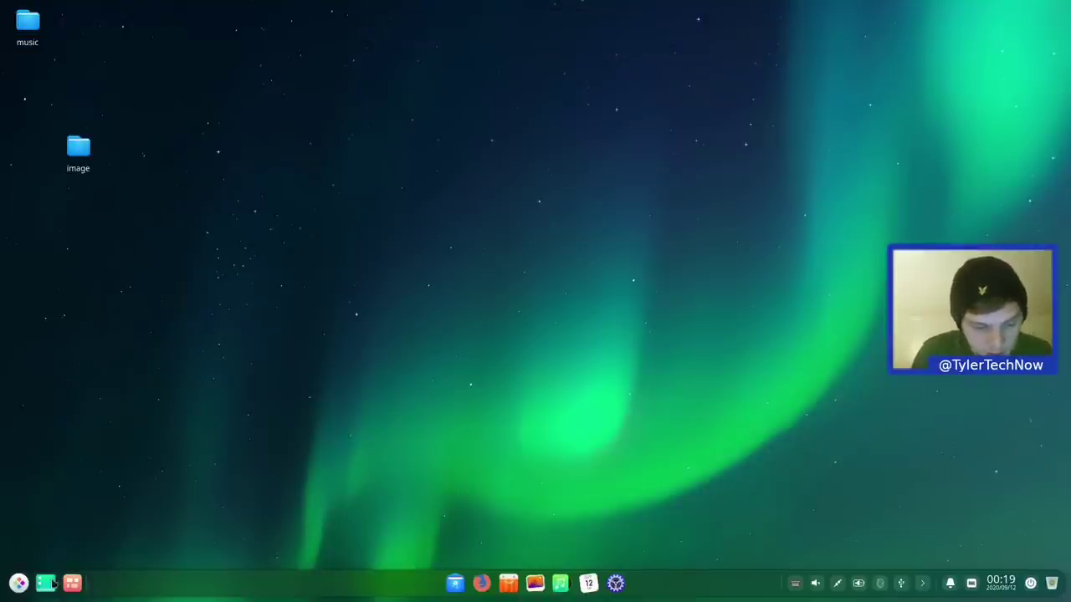
Search the launcher for "app", open the App Store and move its window to the middle of the desktop.
click(11, 585)
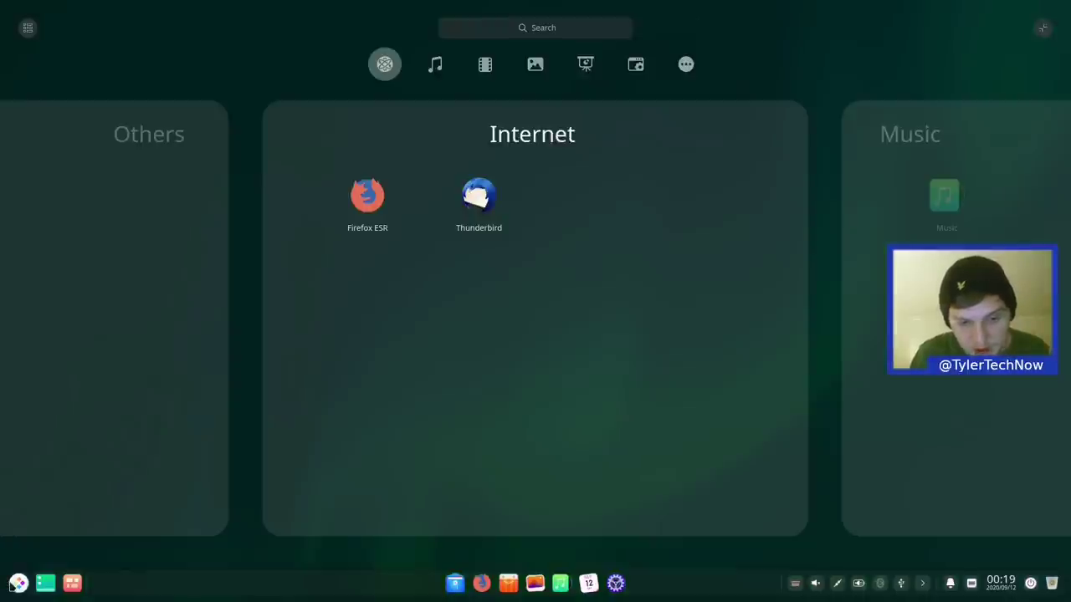
text(app)
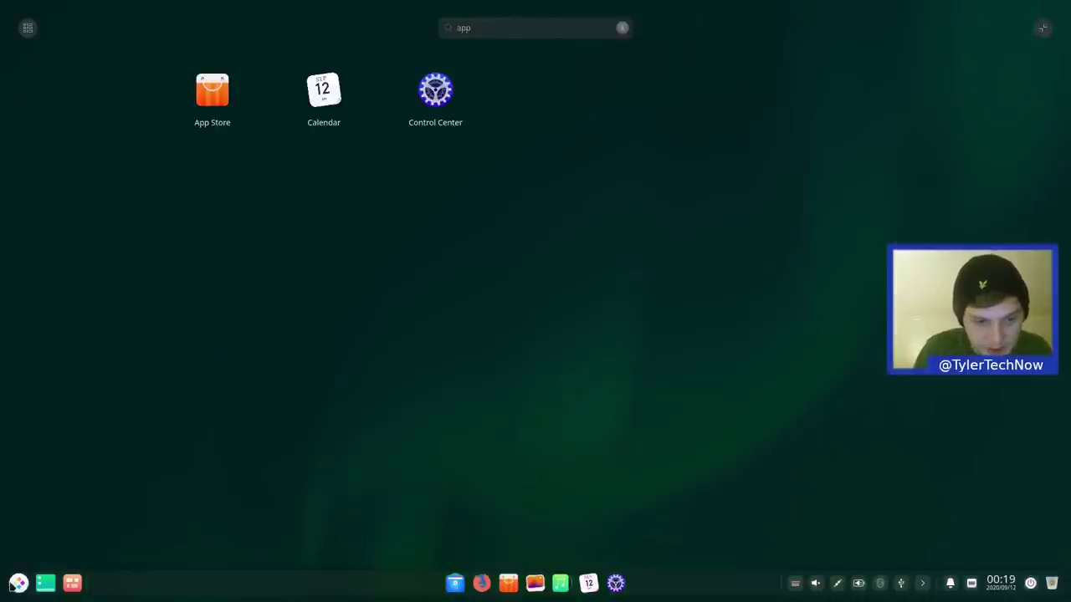
click(232, 96)
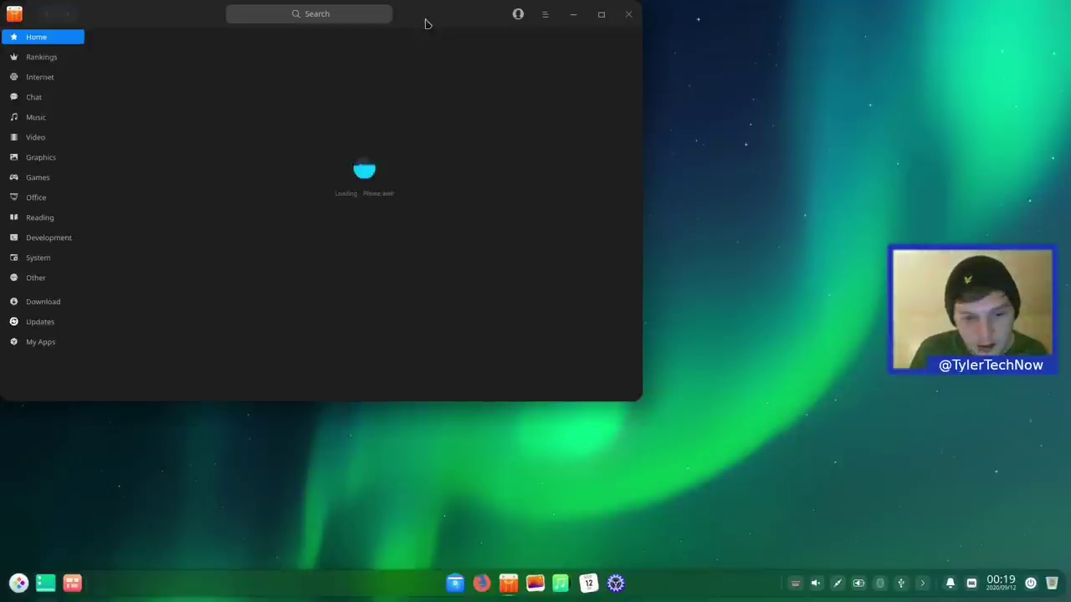
drag(425, 24, 636, 101)
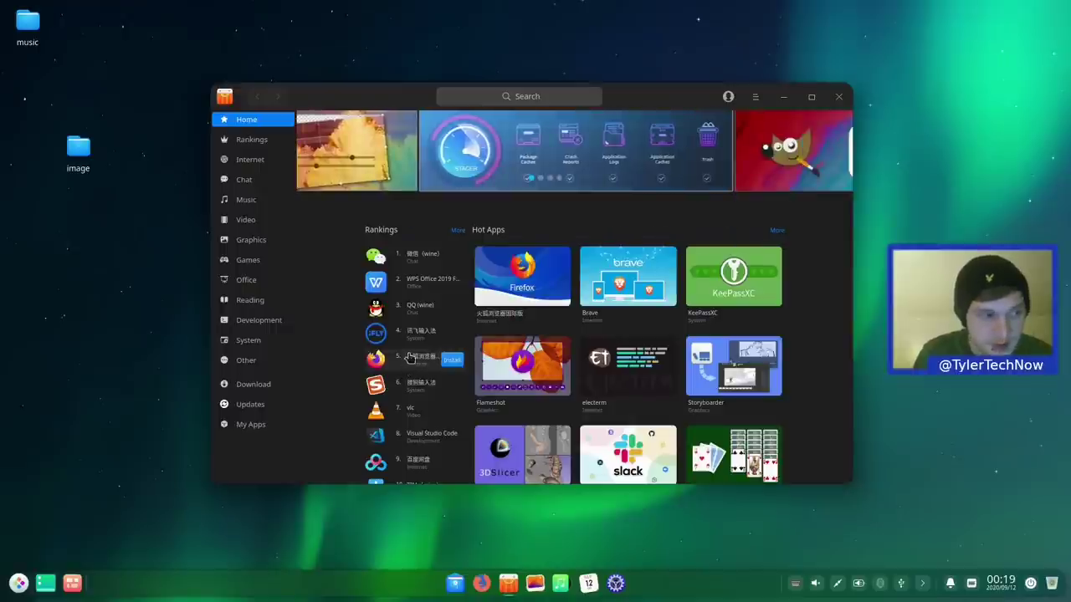
Search the App Store for "synaptic", install the package manager it offers and open the store's download list.
scroll(410, 266, down, 5)
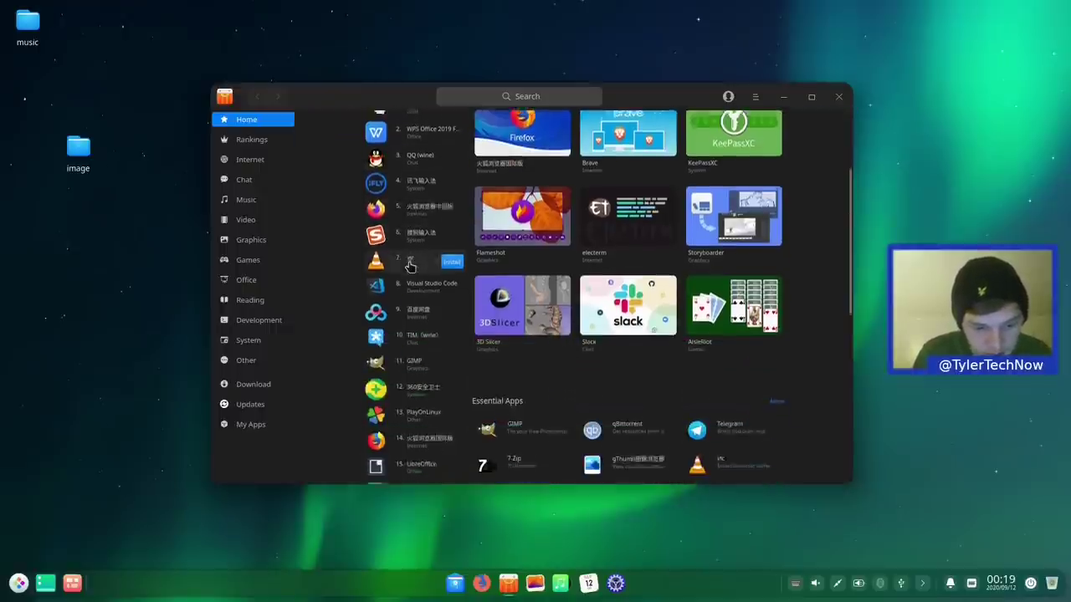
scroll(410, 267, down, 3)
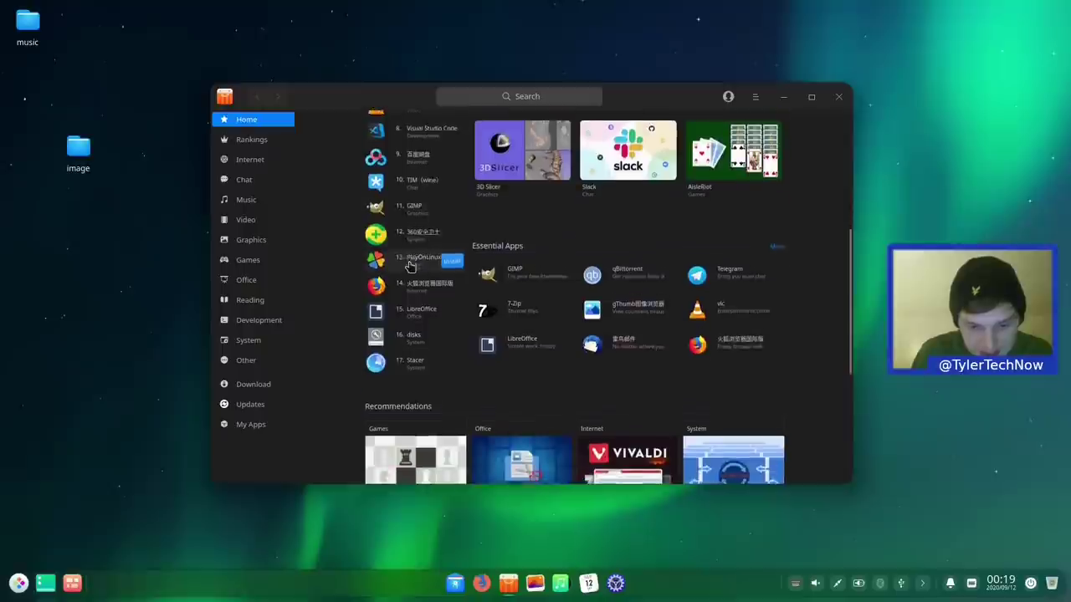
scroll(410, 266, up, 8)
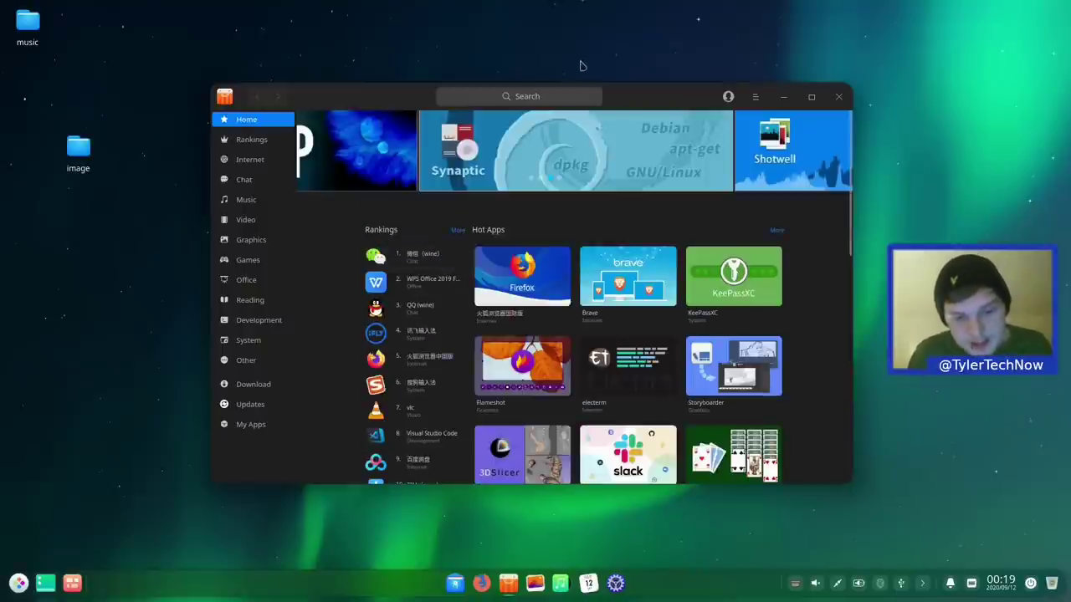
click(527, 97)
text(synaptic)
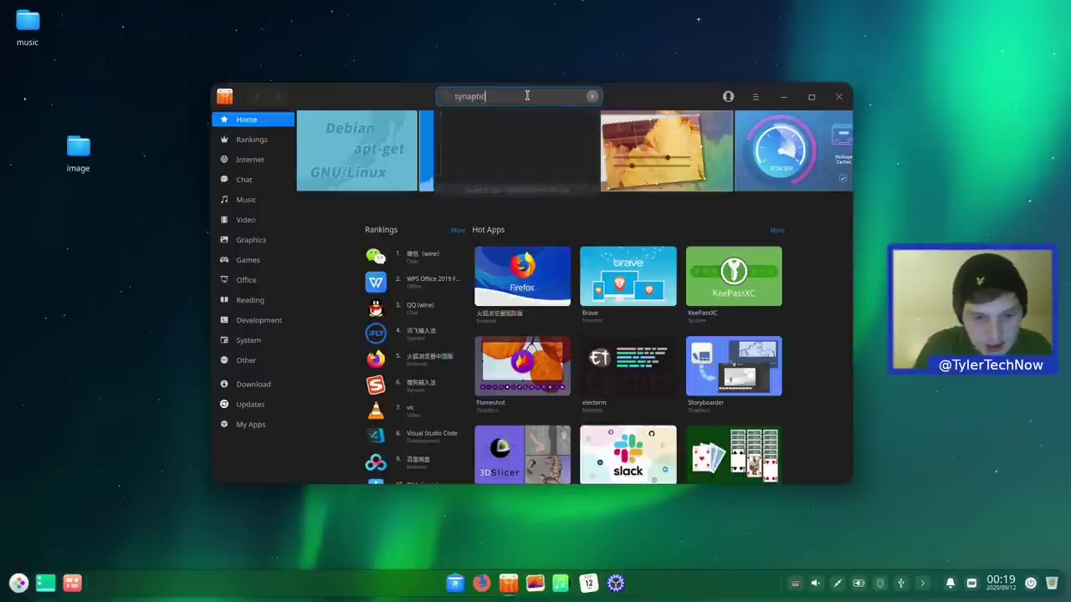
key(Return)
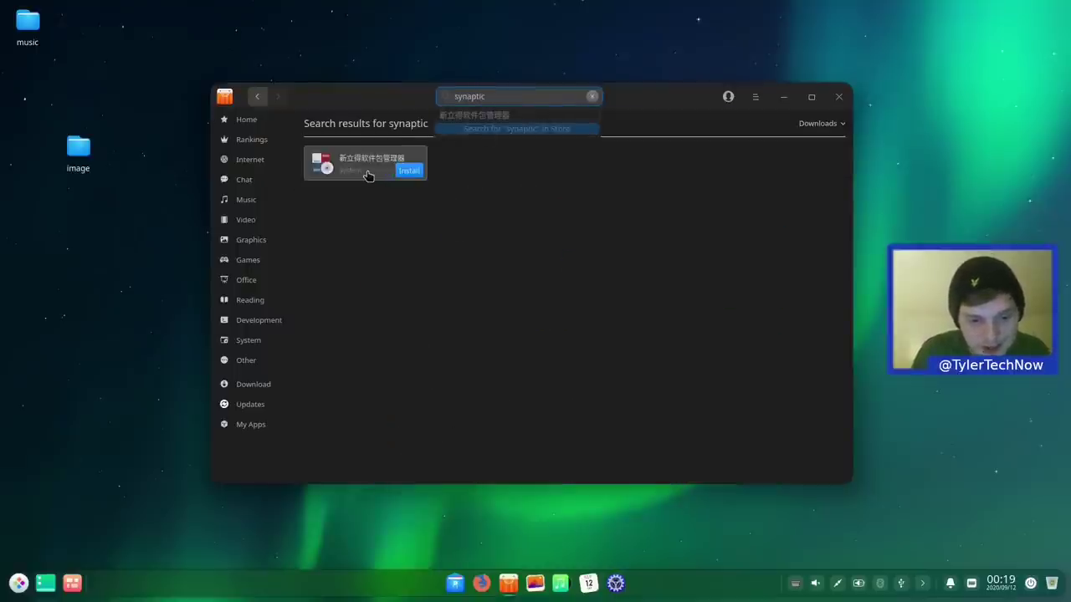
click(409, 171)
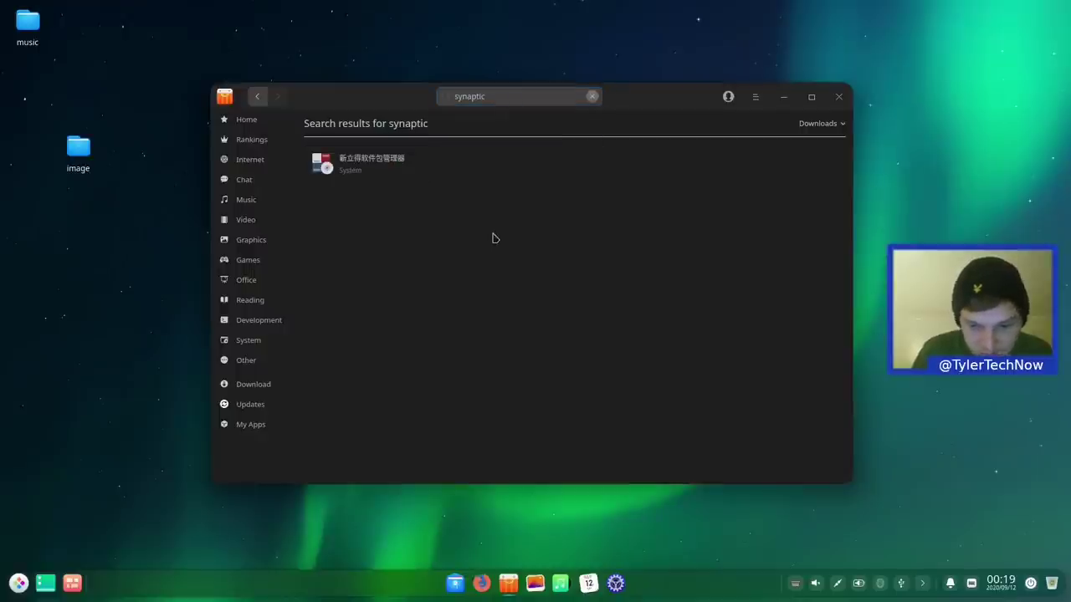
click(410, 171)
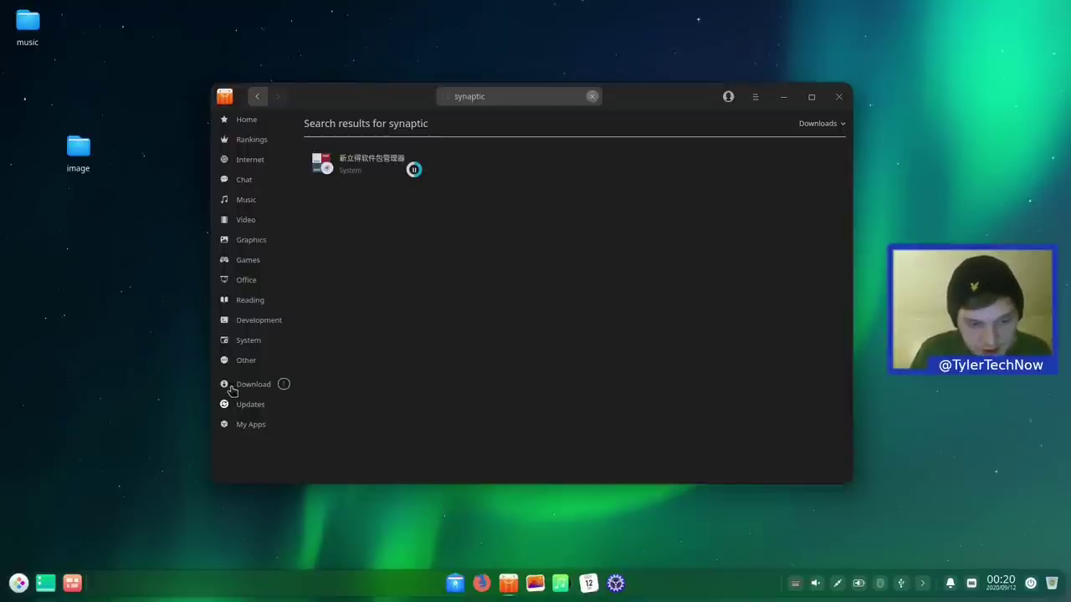
click(234, 387)
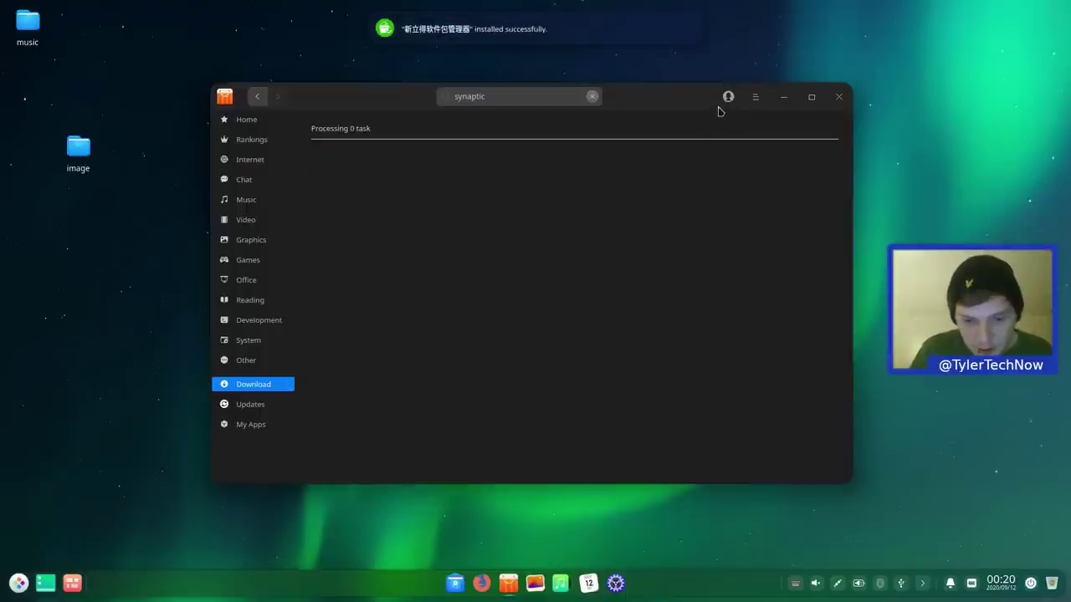
Open and dismiss the store's account window, and clear all notifications in the Notification Center before closing it.
click(728, 98)
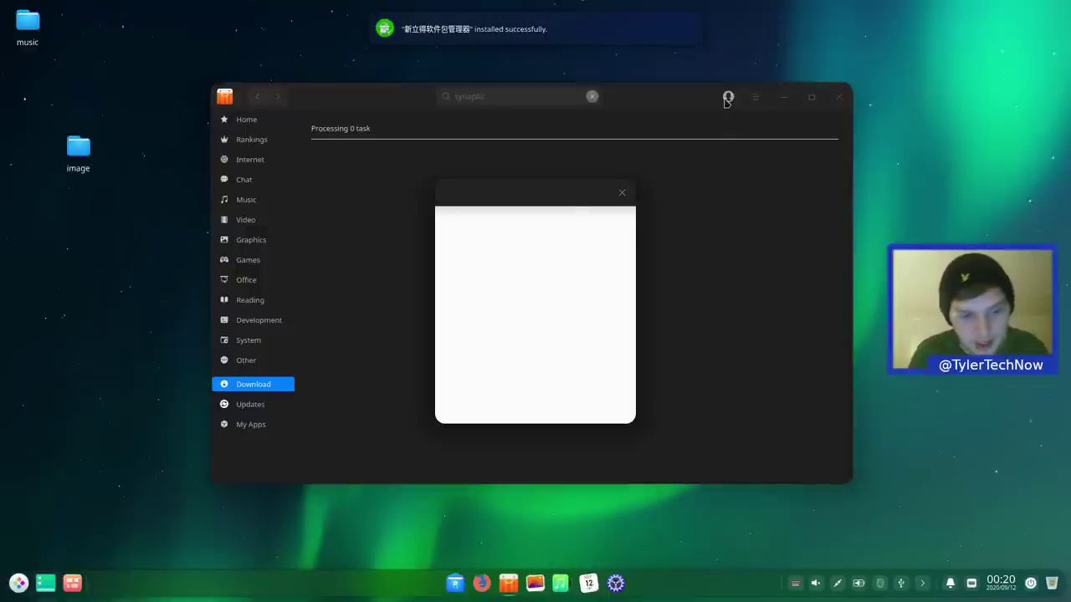
click(624, 195)
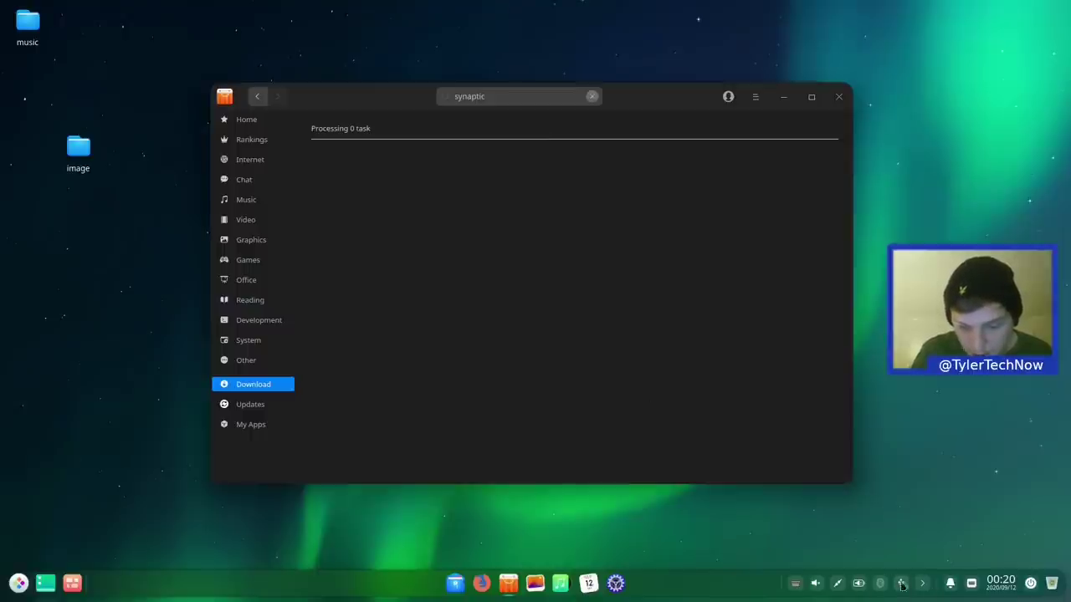
click(949, 584)
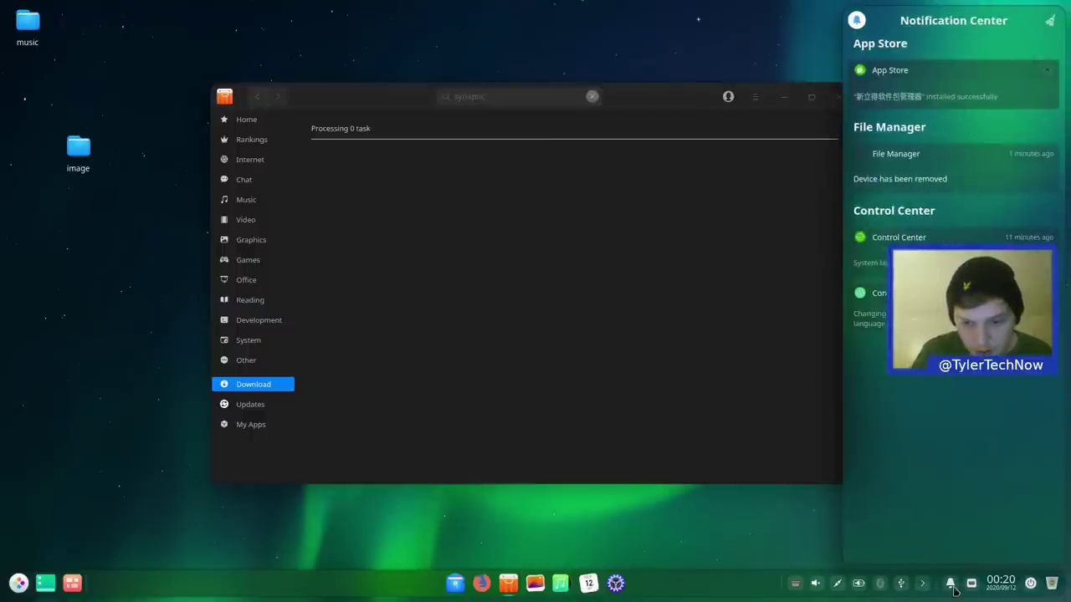
click(1056, 23)
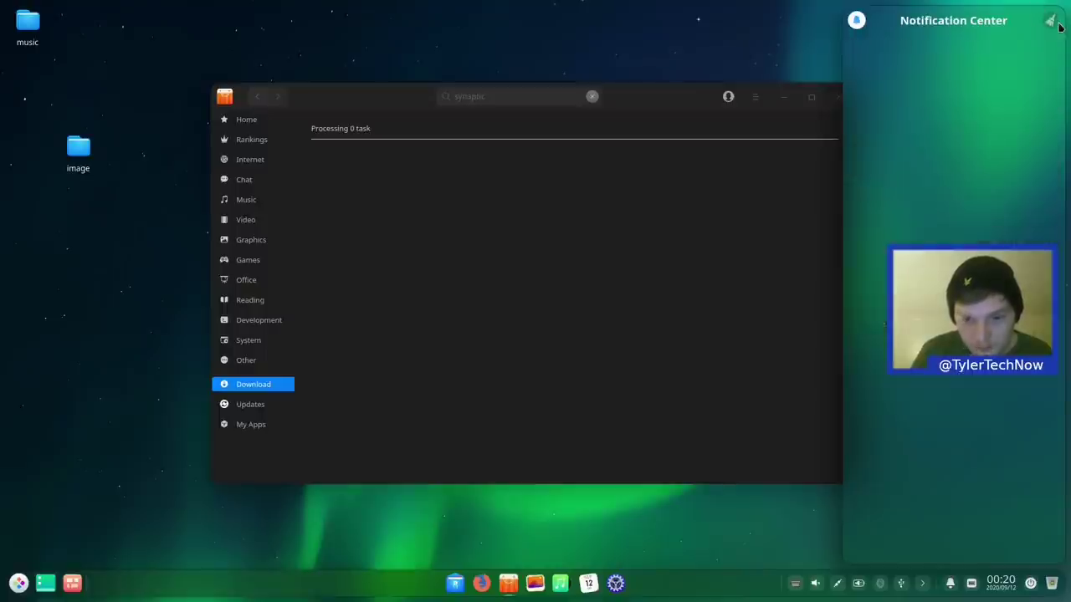
click(655, 96)
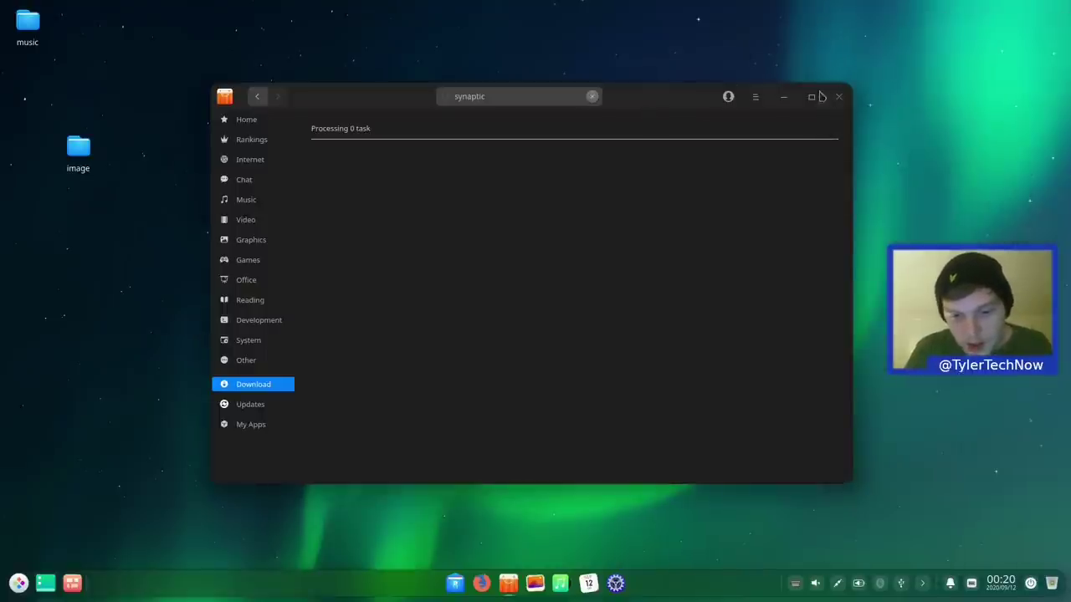
Check the store's available updates, page through the installed local apps, and close the App Store.
click(246, 409)
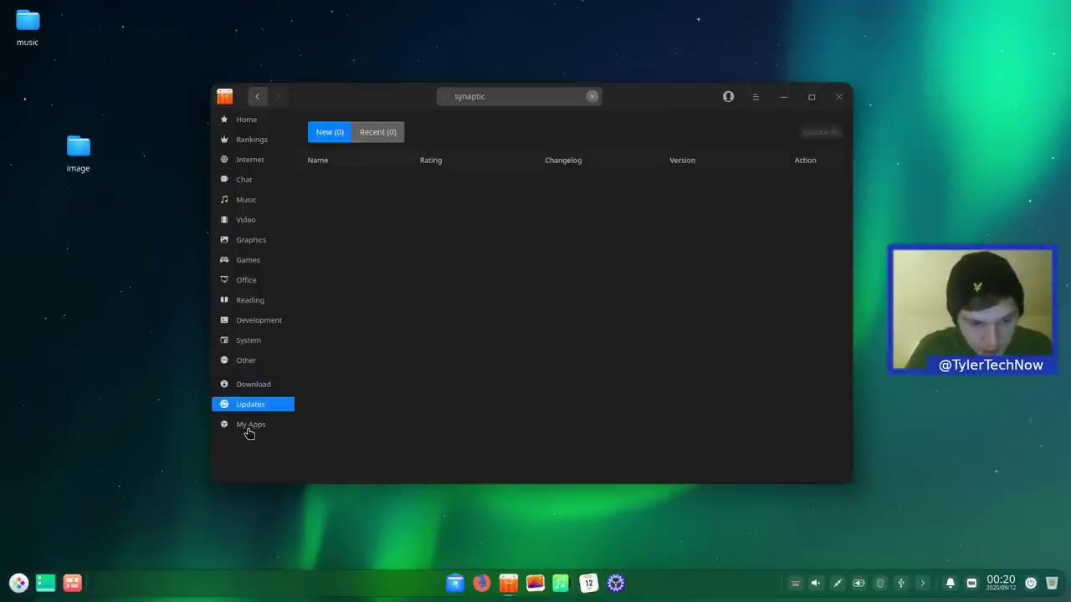
click(249, 427)
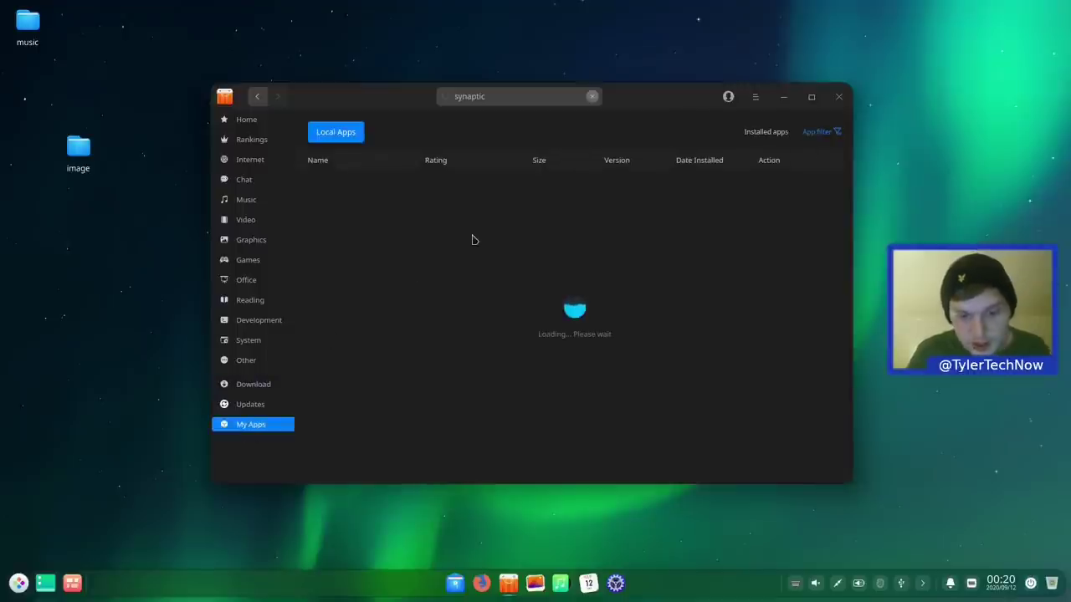
scroll(472, 240, down, 2)
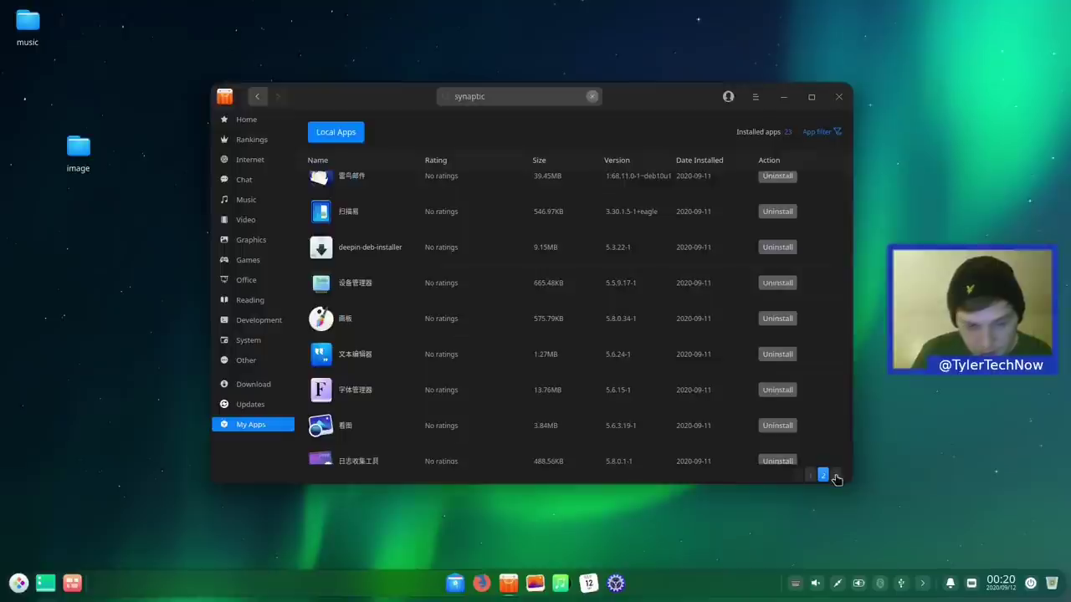
click(837, 478)
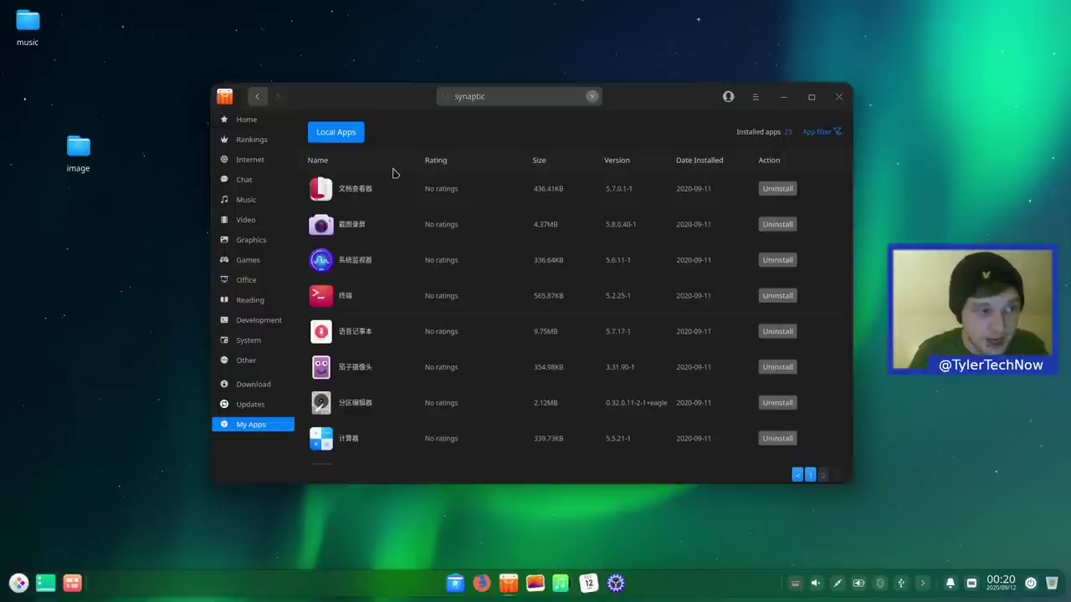
click(842, 101)
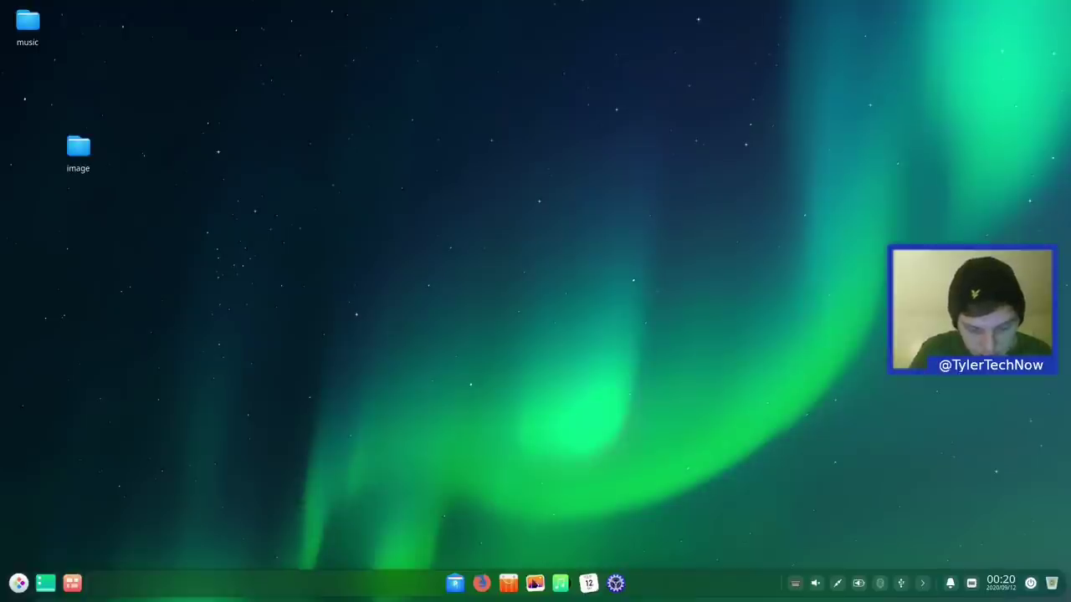
Launch the Album photo app, and open Nix.jpeg from the desktop's image folder in the image viewer.
click(535, 584)
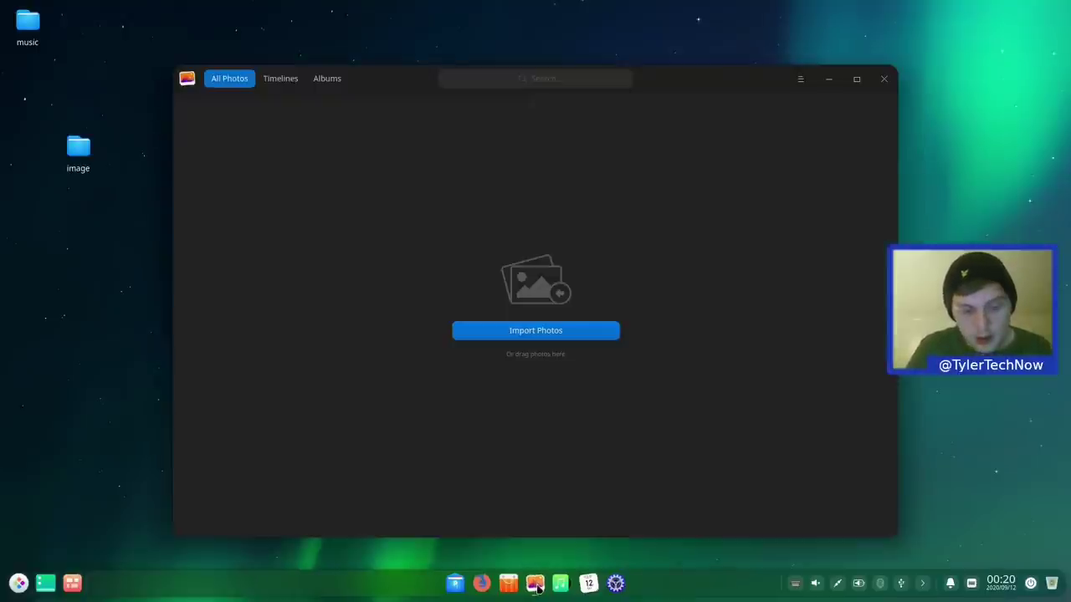
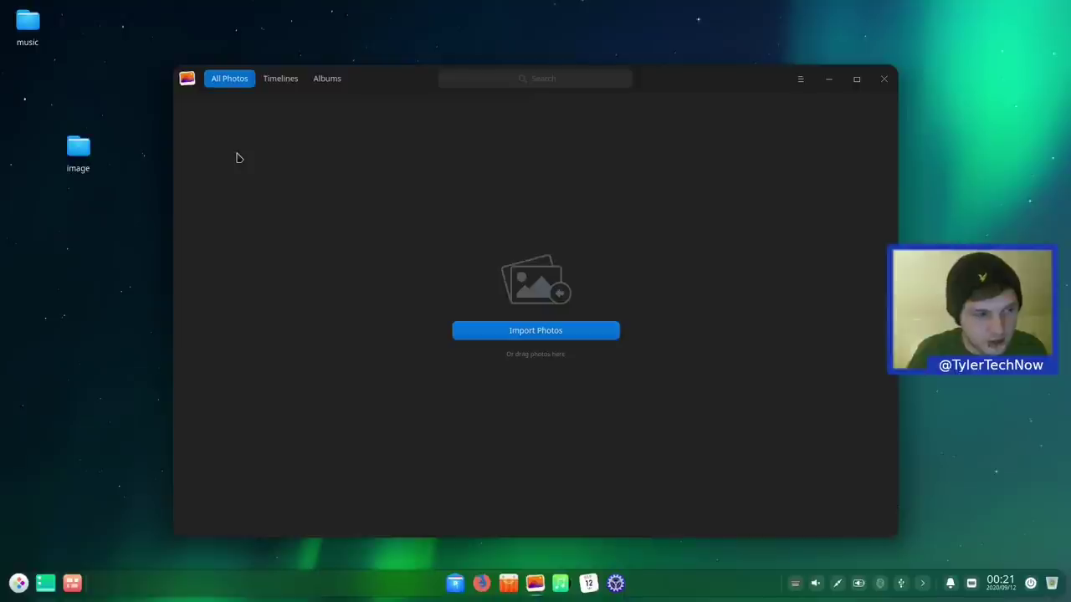
click(76, 148)
double_click(76, 146)
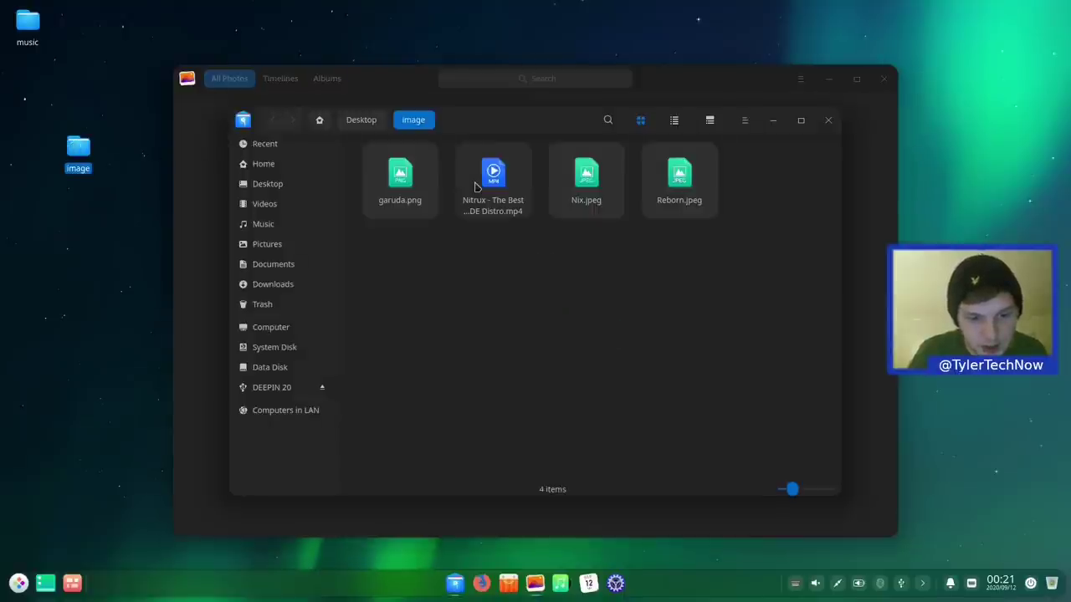
double_click(596, 168)
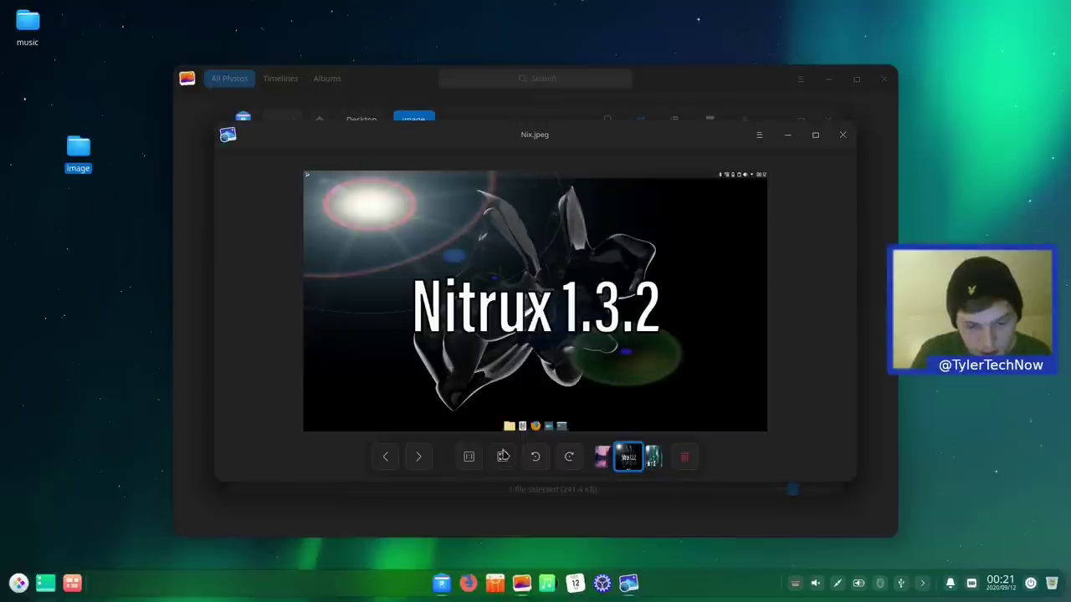
Fit Nix.jpeg to the viewer window, rotate it counterclockwise twice, and close the image viewer and file manager.
click(503, 458)
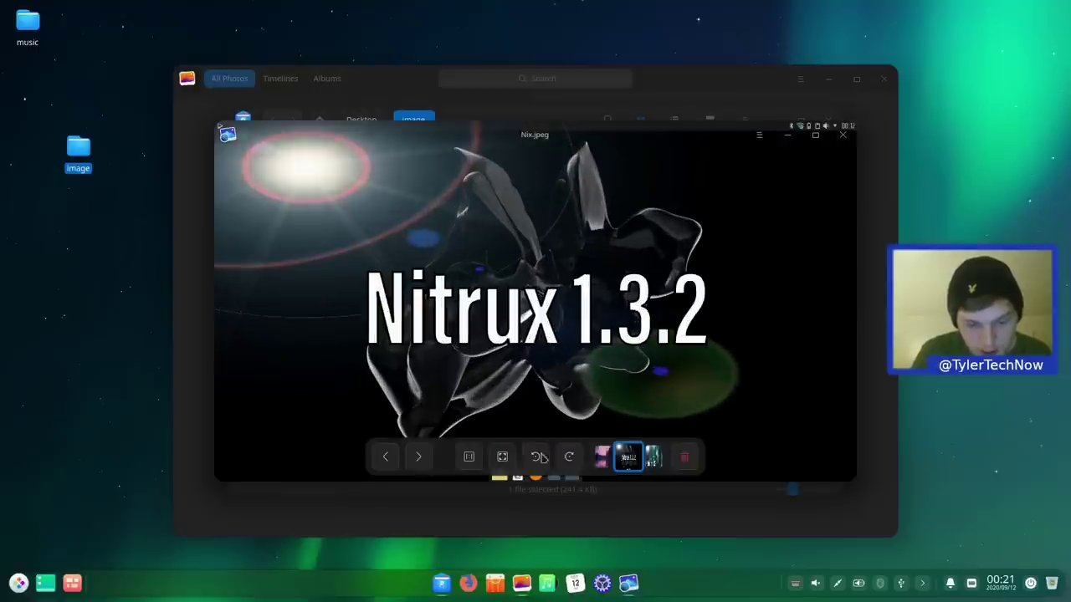
click(536, 457)
click(537, 457)
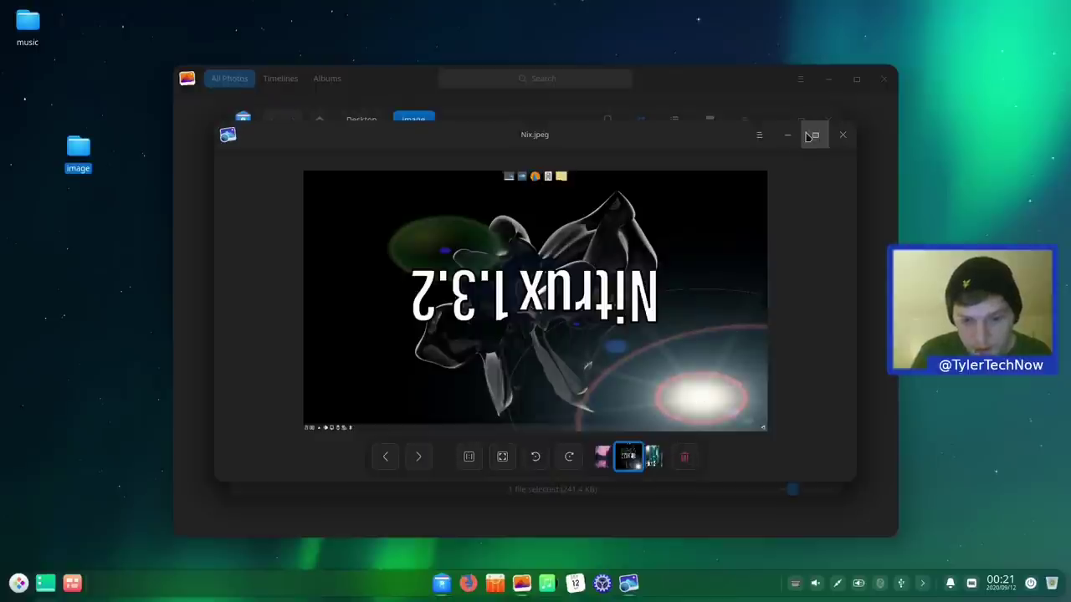
click(843, 137)
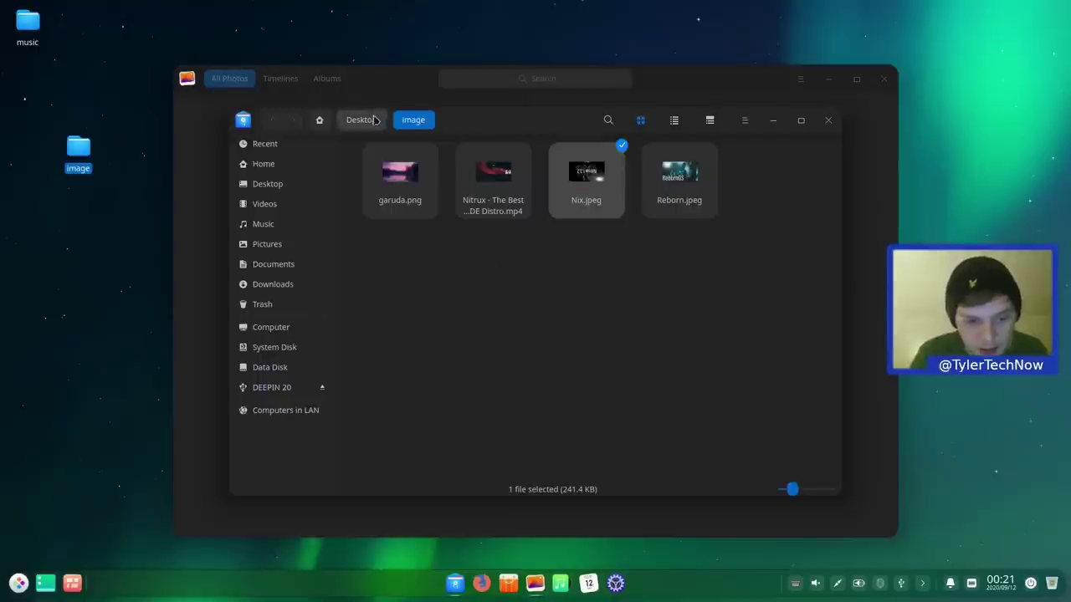
click(827, 121)
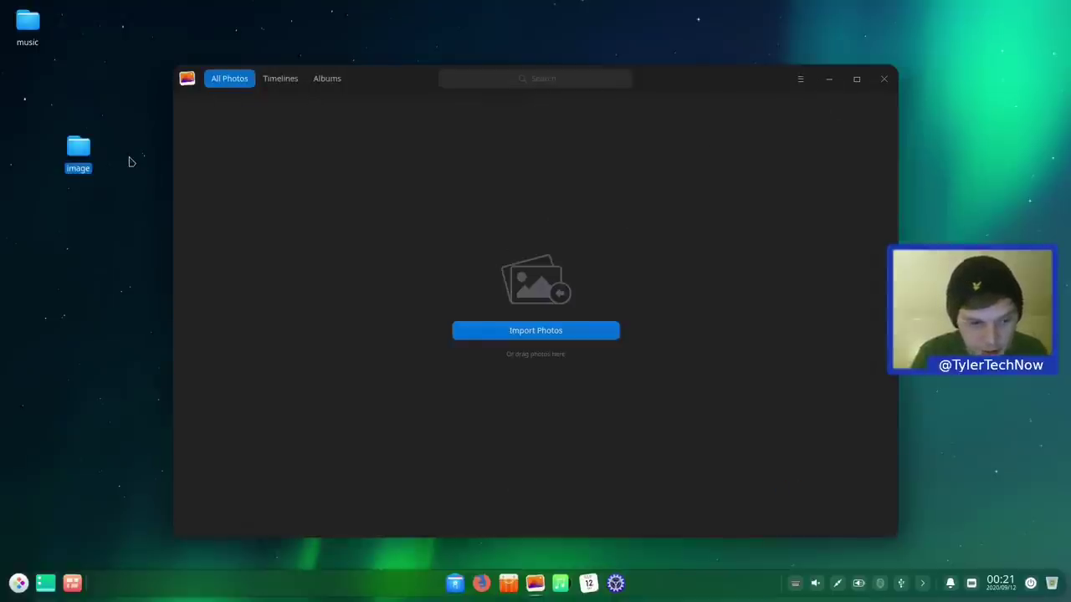
Import the desktop's image folder into the photo album, adjust the thumbnail size and show the photos by timeline.
drag(79, 152, 543, 292)
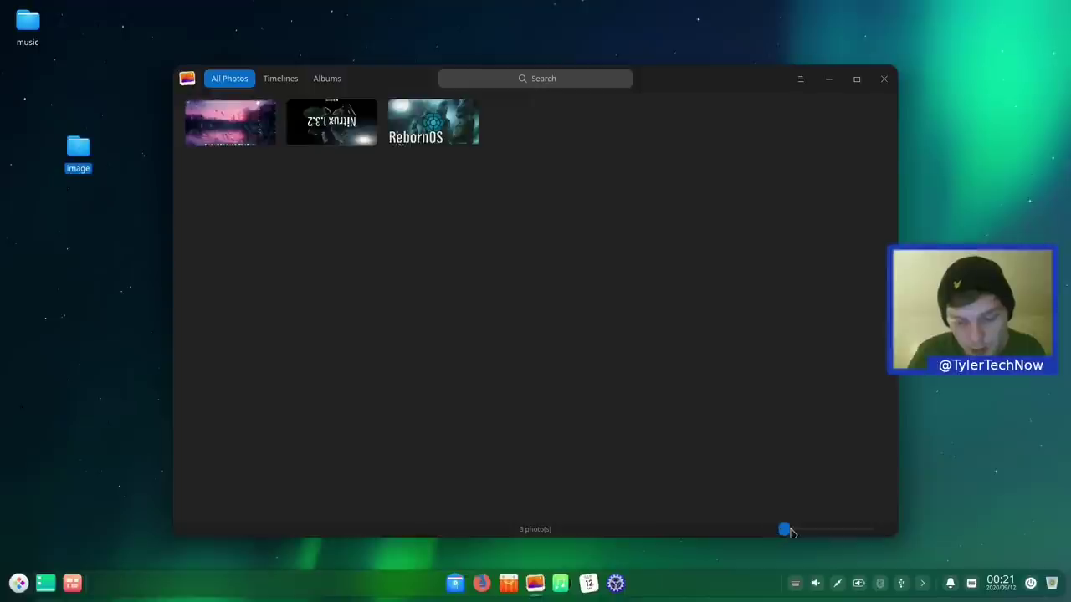
mouse_move(785, 533)
mouse_down()
mouse_move(858, 534)
mouse_move(805, 534)
mouse_up()
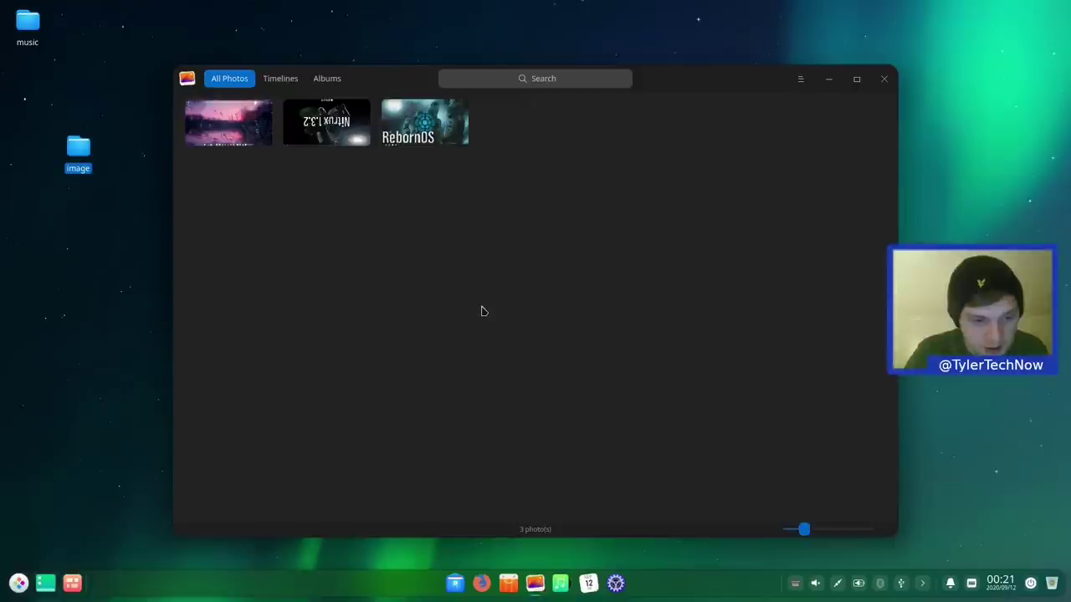
click(279, 78)
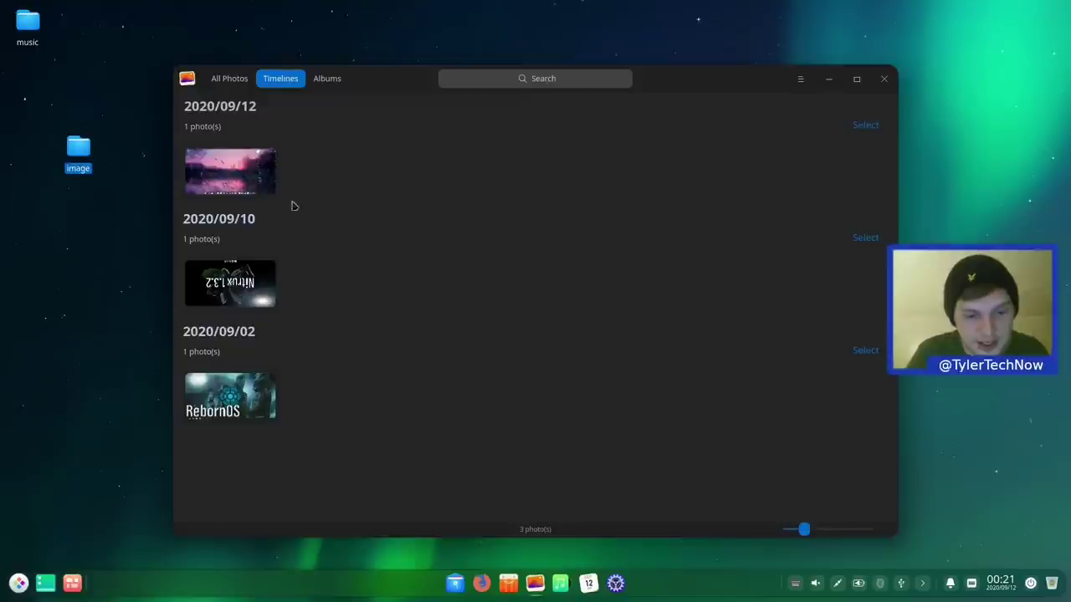
Mark the pink lake photo in the Import album as a favorite and display the Favorites album.
click(327, 78)
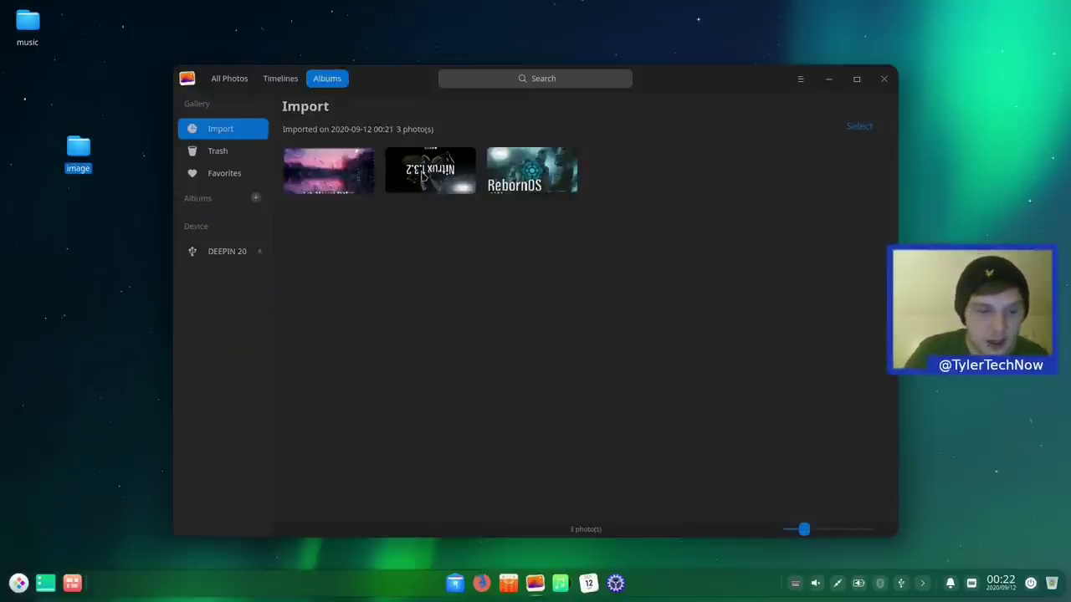
right_click(334, 181)
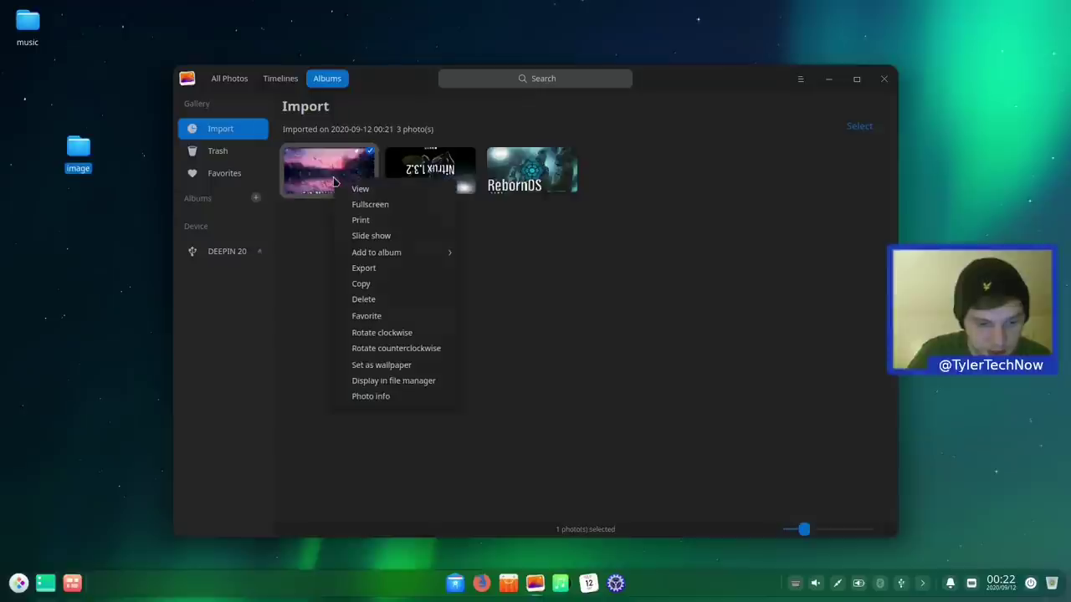
click(388, 318)
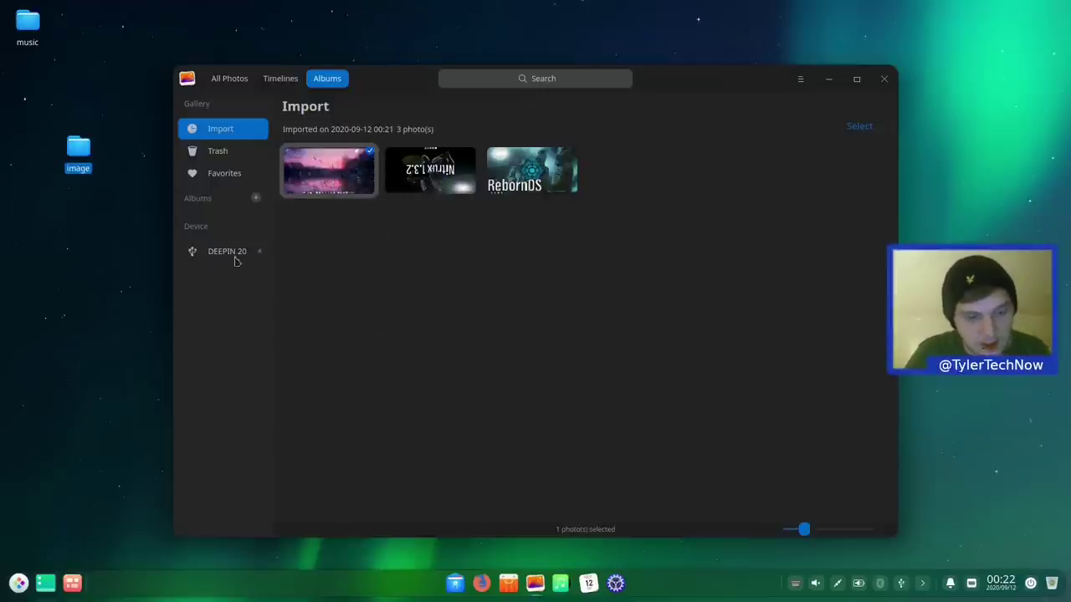
click(211, 178)
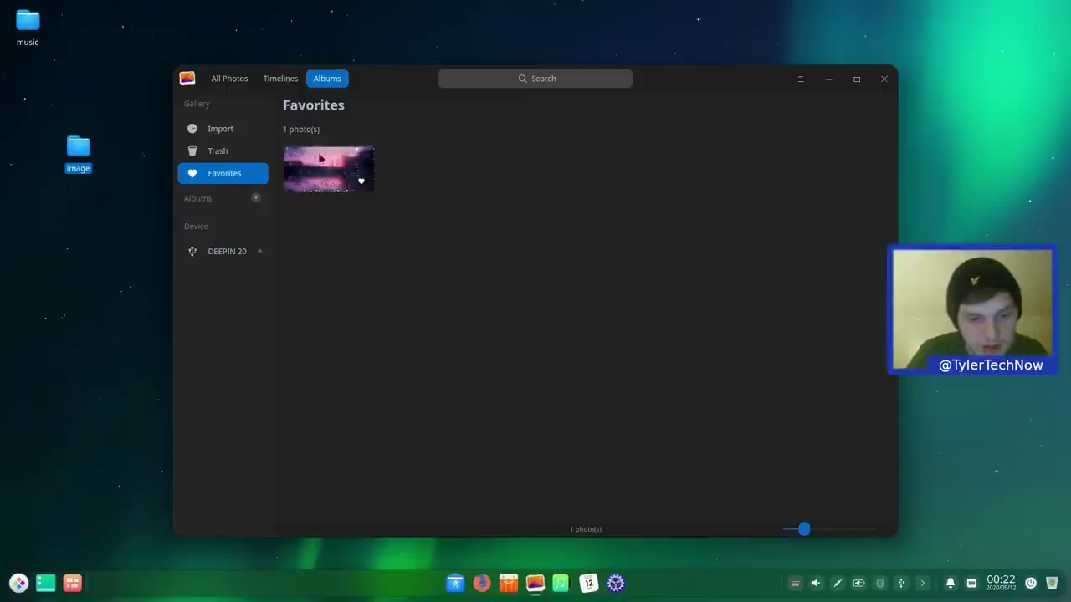
Search the photo album for "kgjkgj" and for "nix", and close the album app.
click(520, 84)
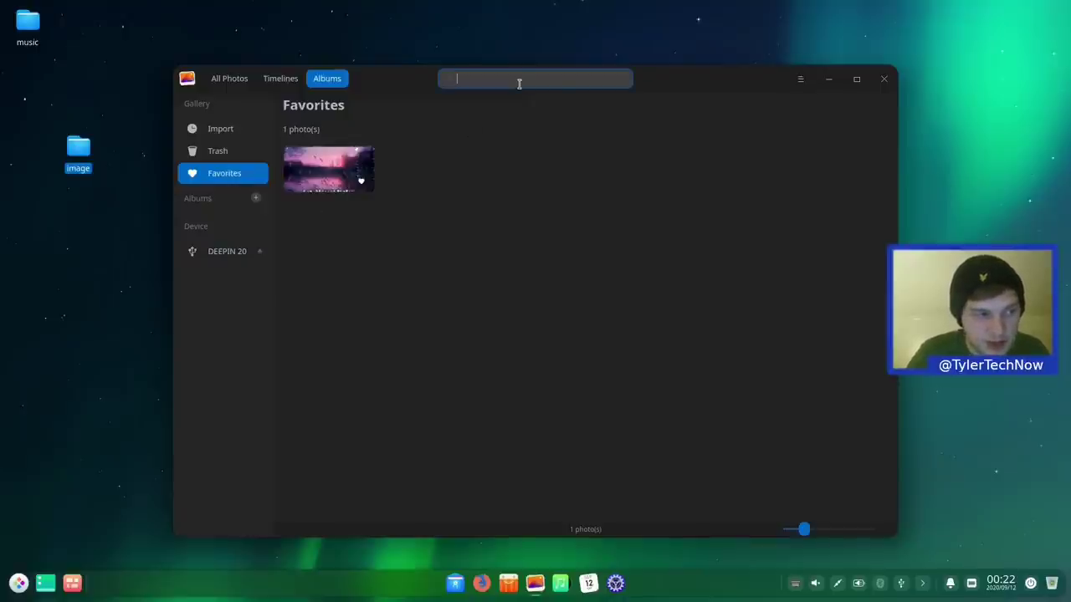
text(kgjkgj)
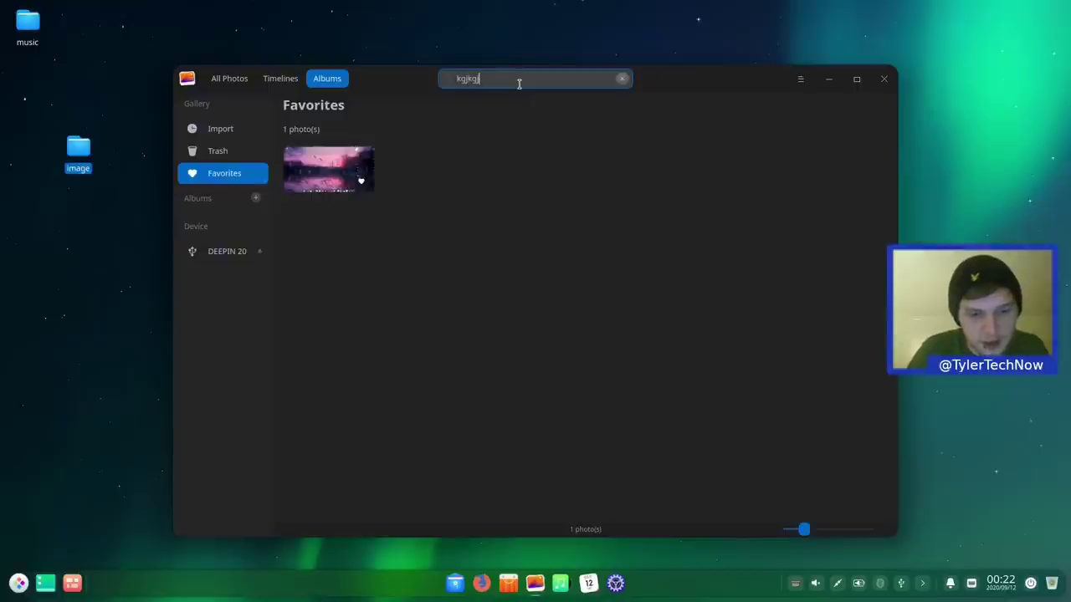
key(ctrl+a)
text(nx)
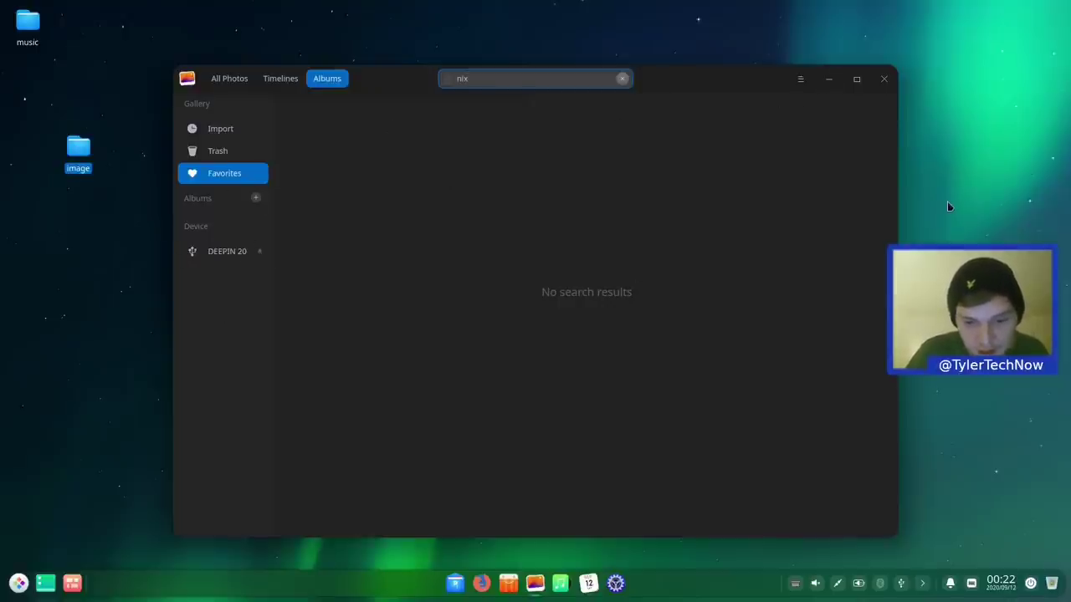
click(887, 80)
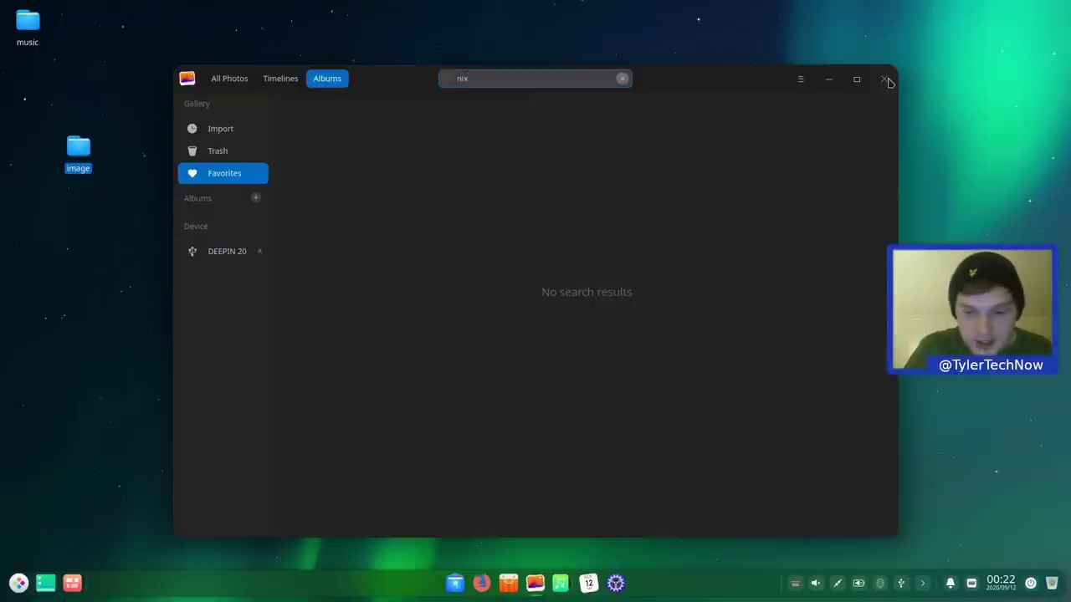
click(887, 80)
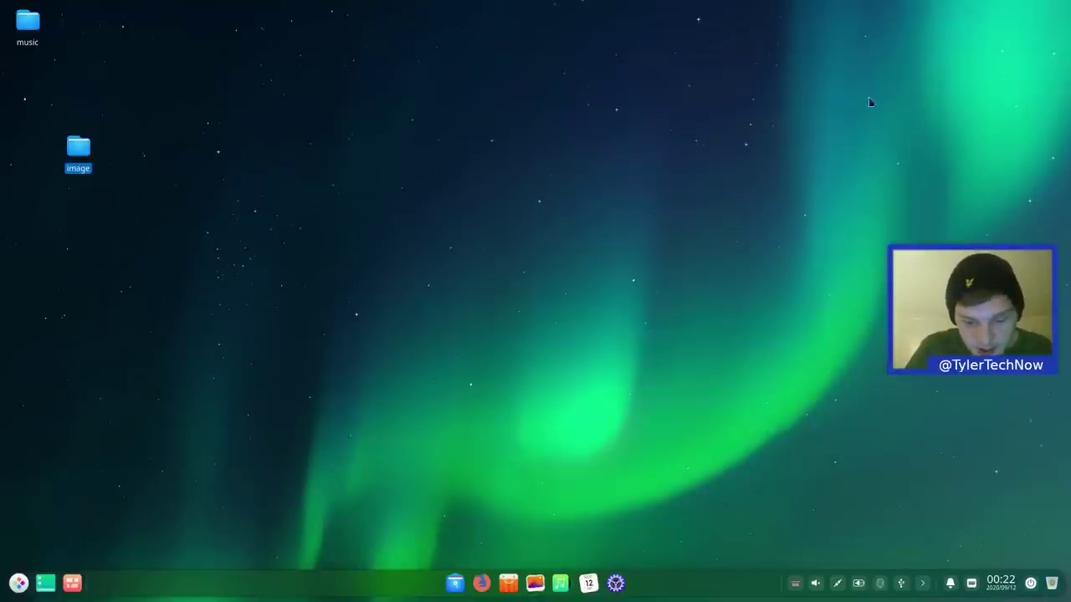
Launch the Music app, import the desktop's music folder, and play the song Fingertip from All Music.
click(558, 585)
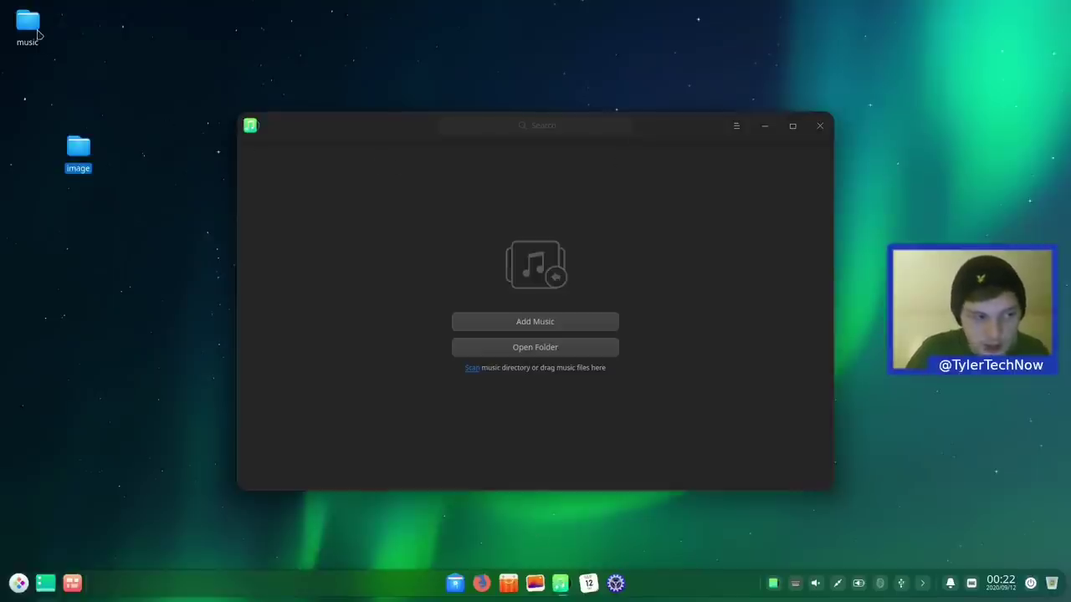
drag(37, 33, 572, 318)
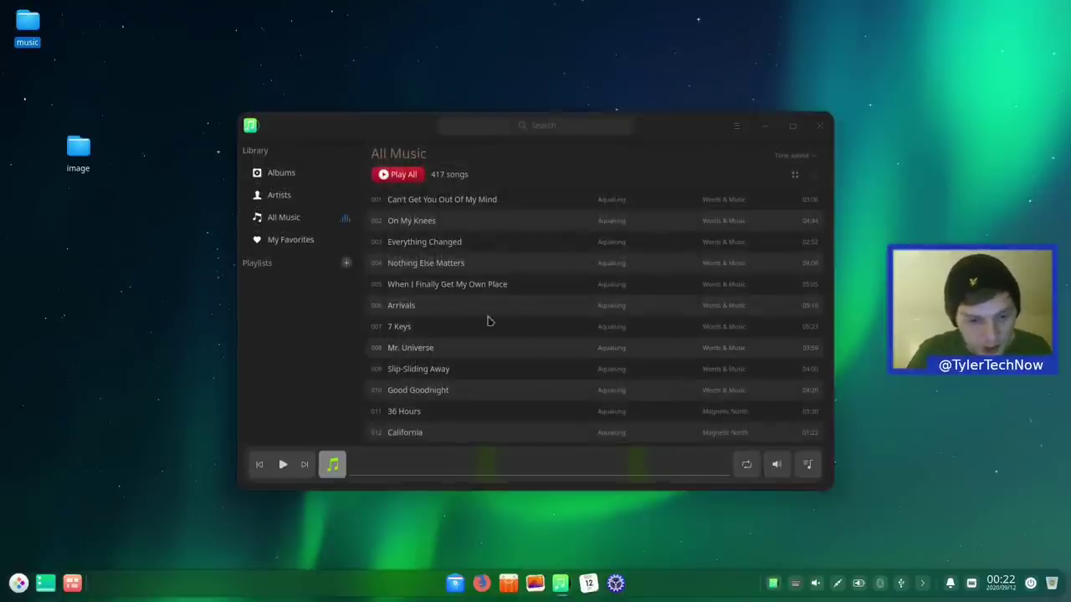
scroll(458, 285, down, 5)
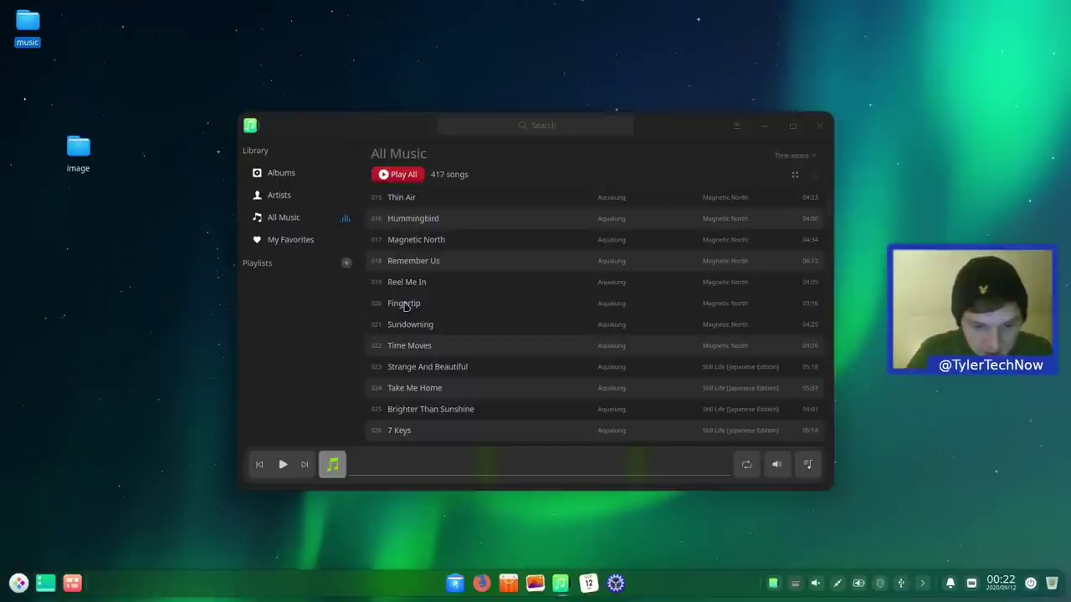
double_click(405, 303)
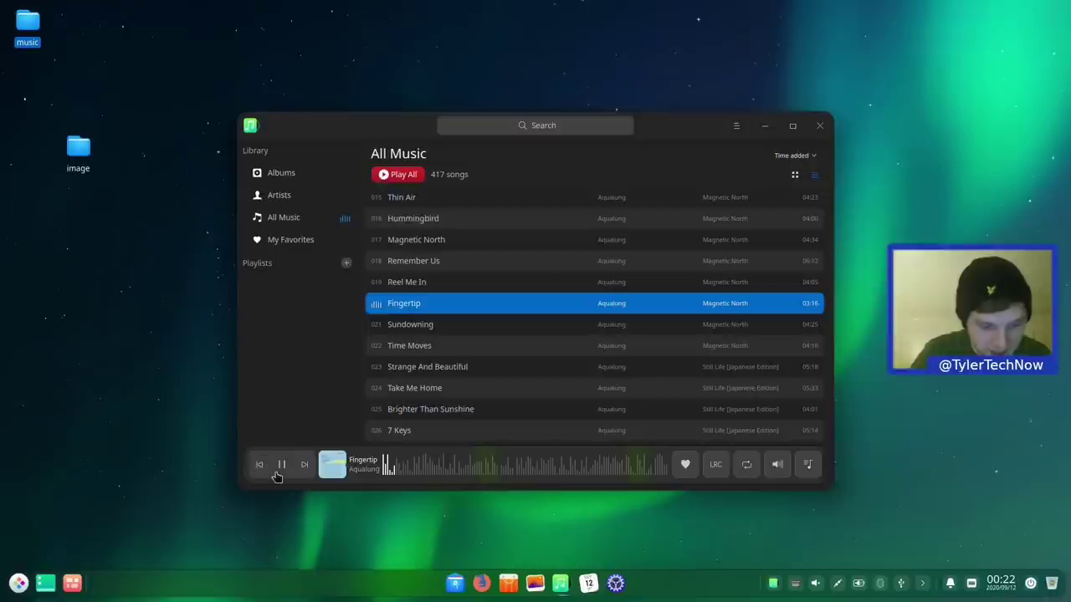
Add the playing song Fingertip to My Favorites, view that list, and return to All Music.
click(685, 470)
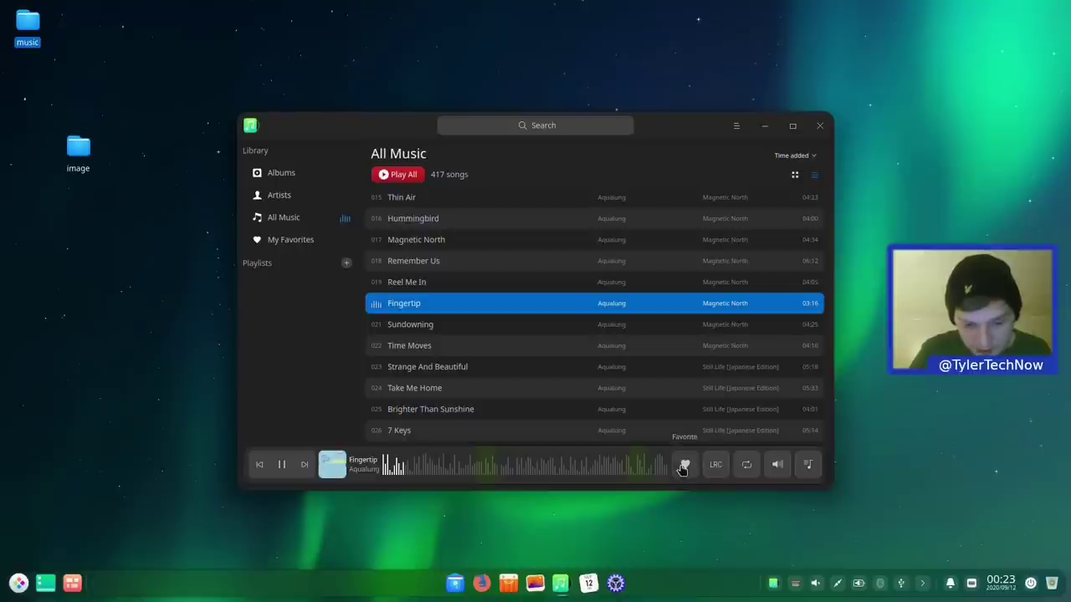
click(684, 467)
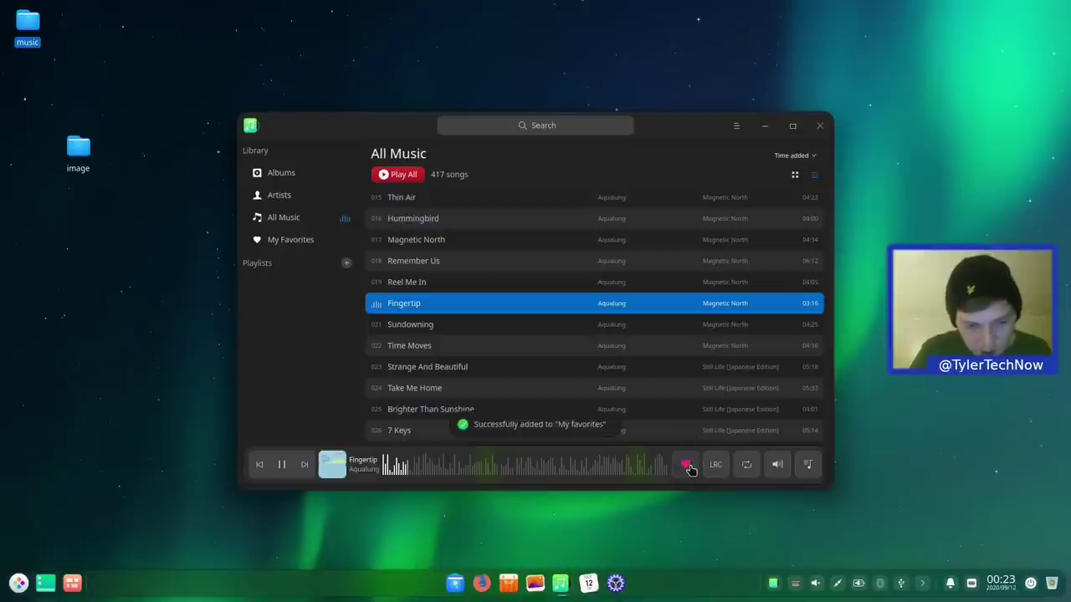
click(295, 243)
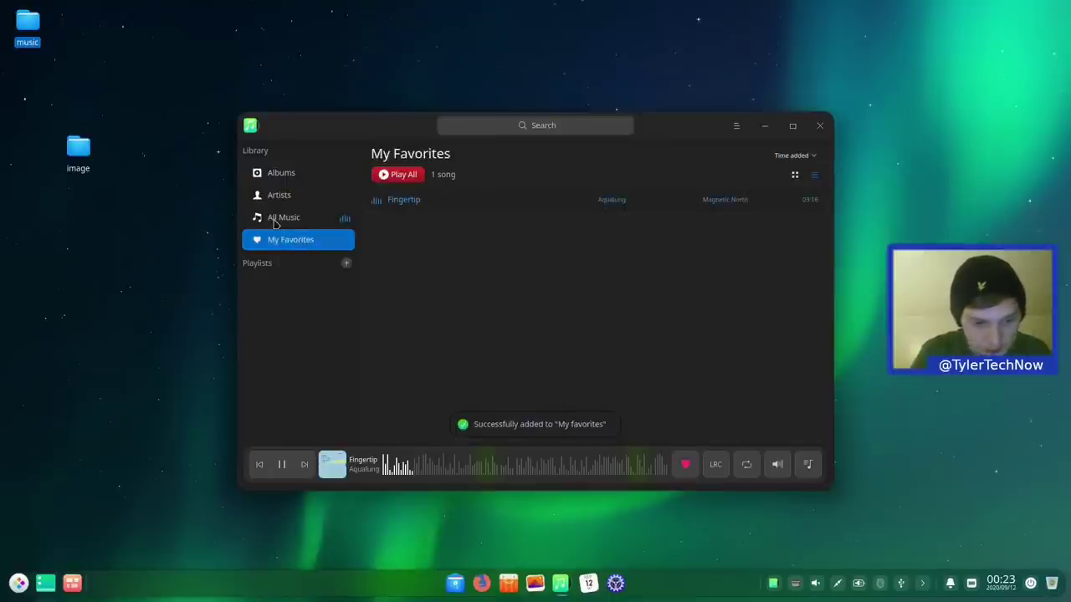
click(277, 220)
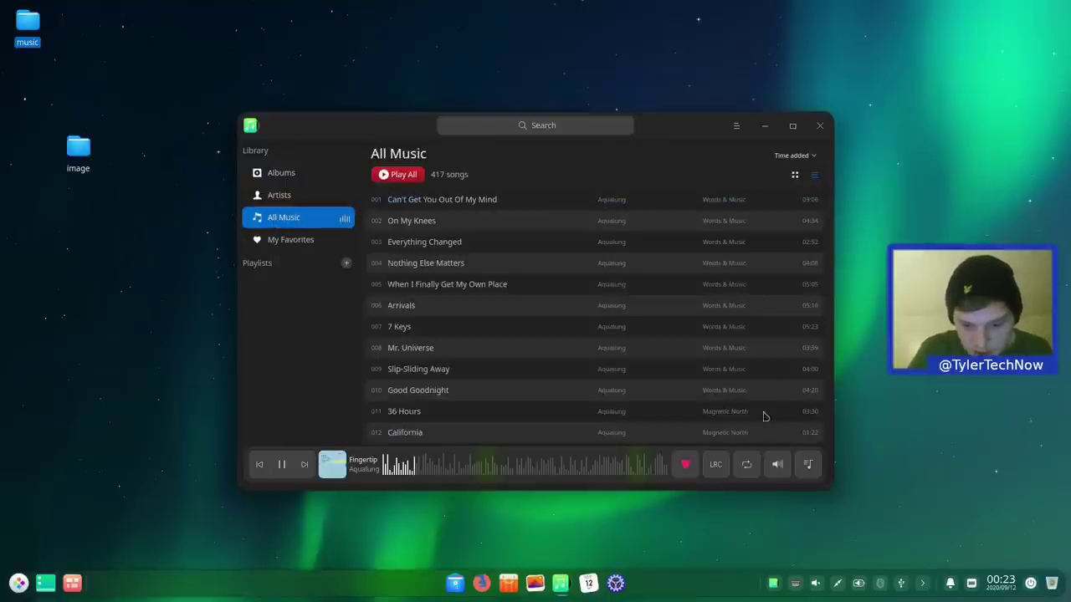
Check the music player's volume control, and show the play queue and hide it again.
click(775, 466)
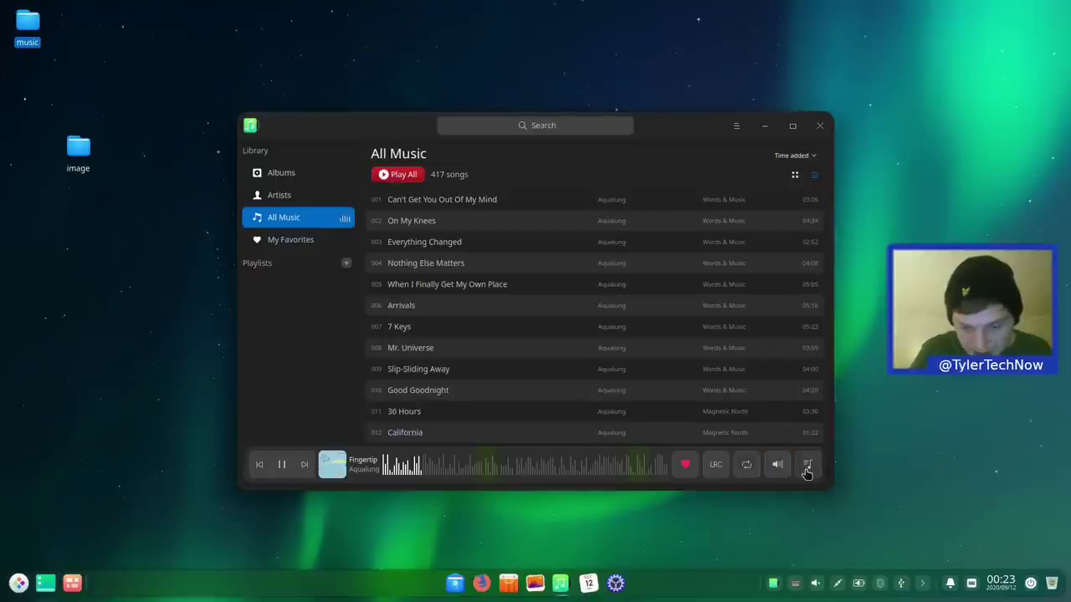
click(807, 471)
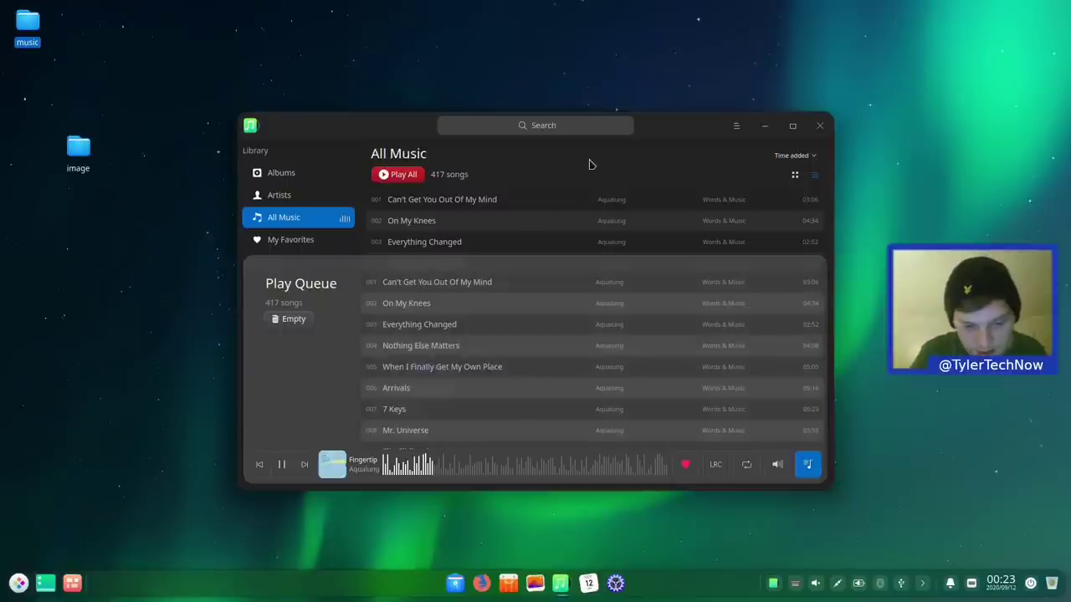
click(662, 125)
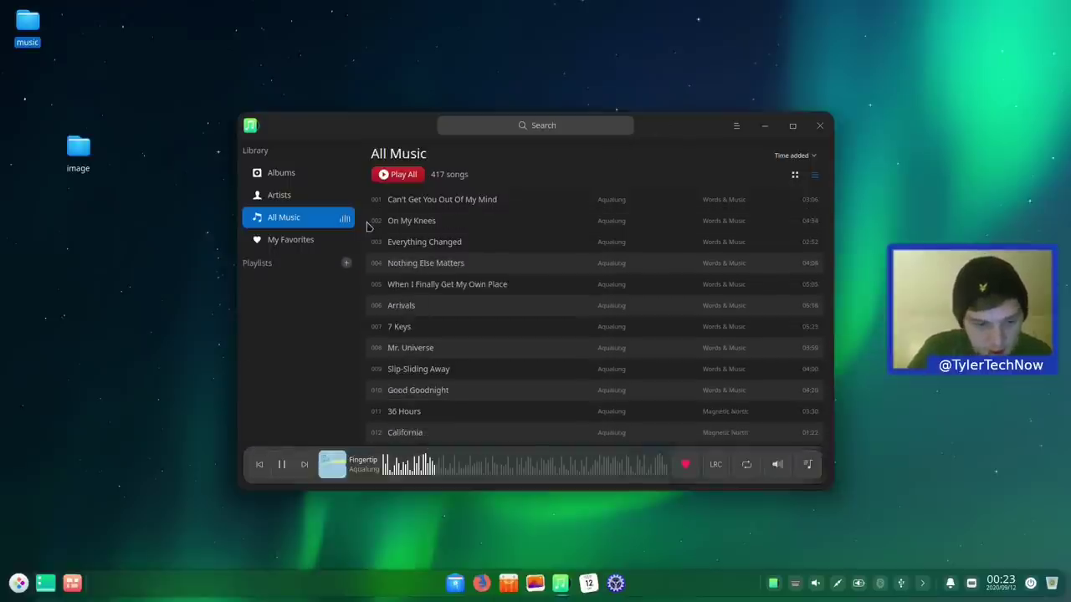
Create a music playlist named tunezzzzzzzzz.
click(347, 265)
text(tunezzzzzzzzz)
key(Return)
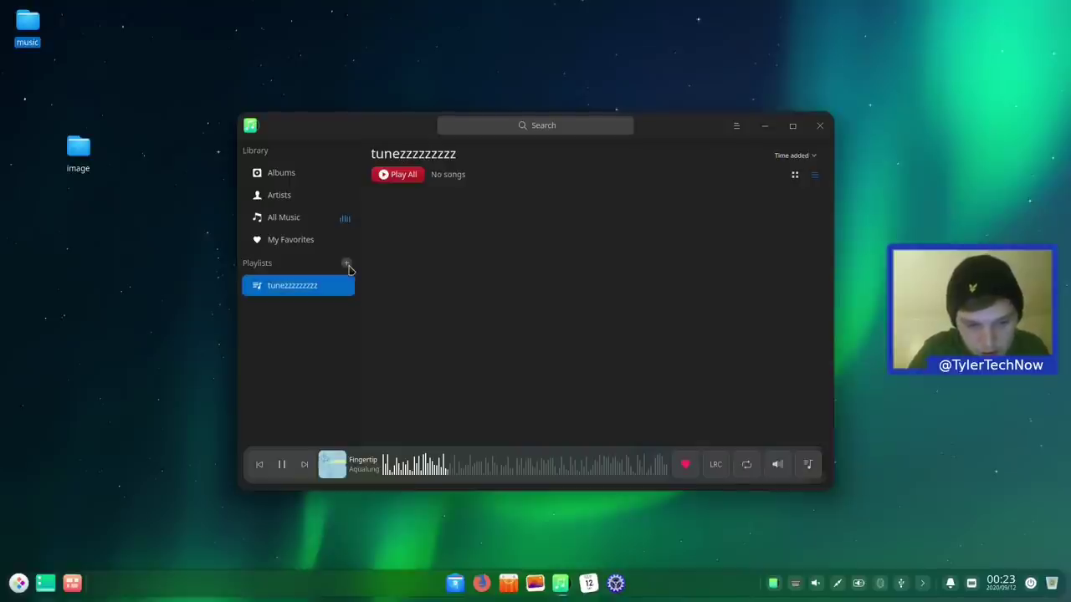
Add On My Knees, Arrivals and Slip-Sliding Away from All Music to the tunezzzzzzzzz playlist, and display that playlist.
click(281, 217)
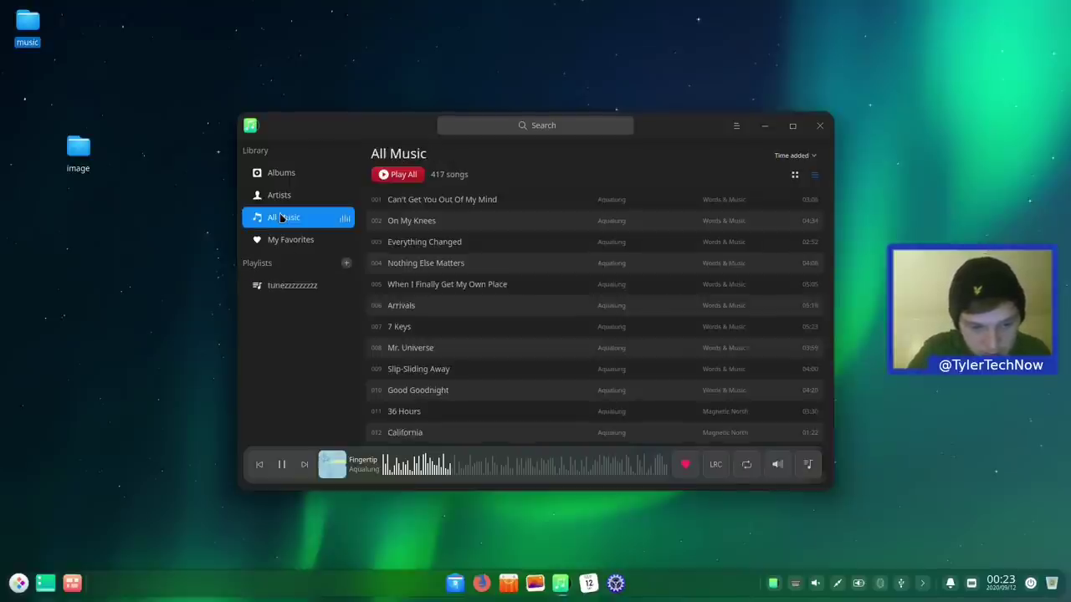
click(433, 221)
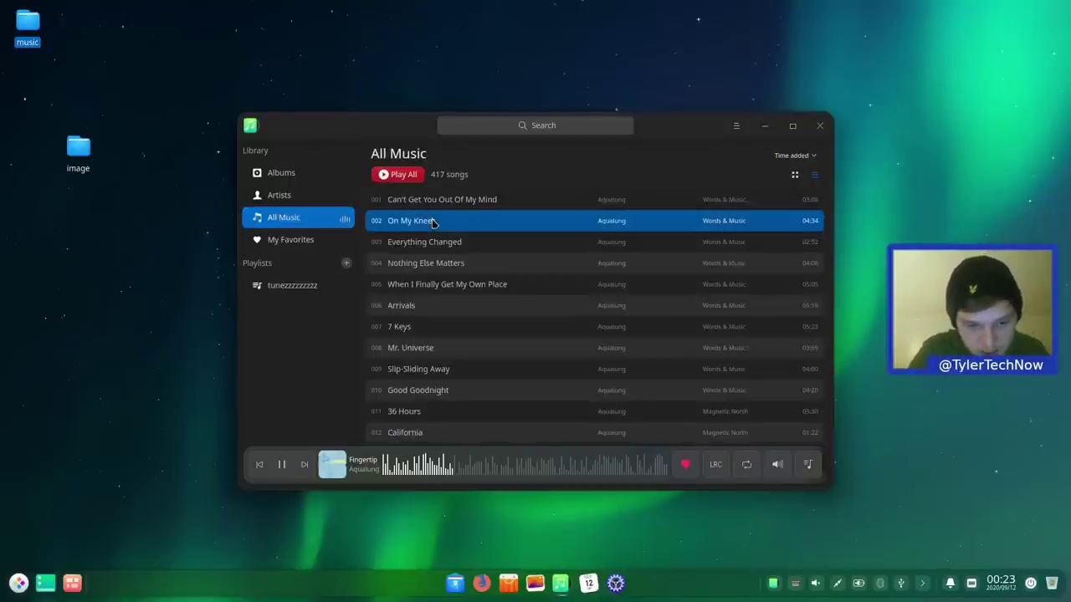
ctrl+click(433, 304)
ctrl+click(432, 371)
drag(431, 377, 291, 297)
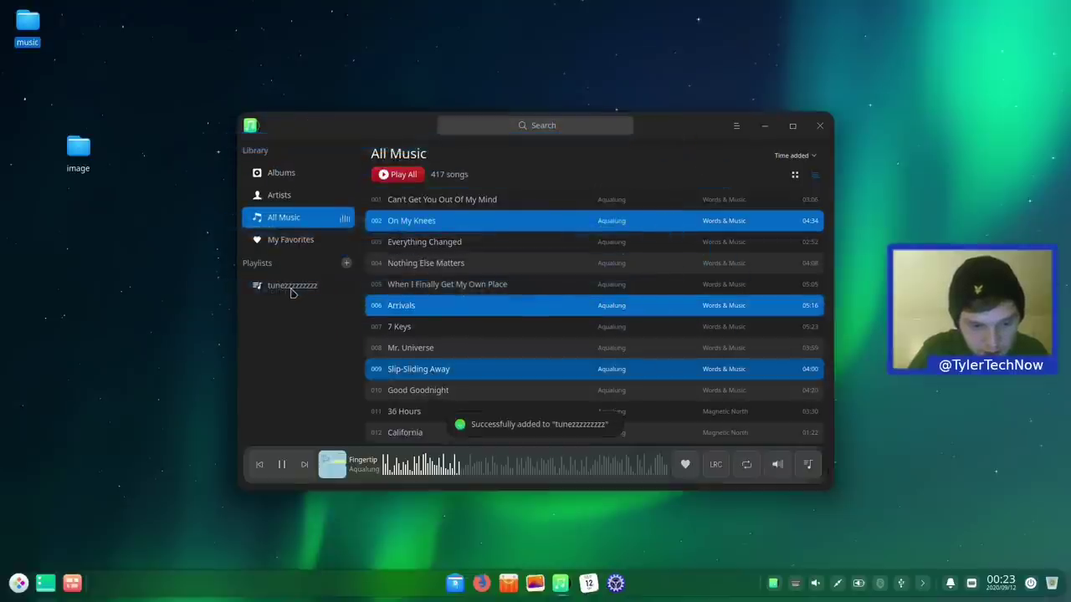
click(292, 289)
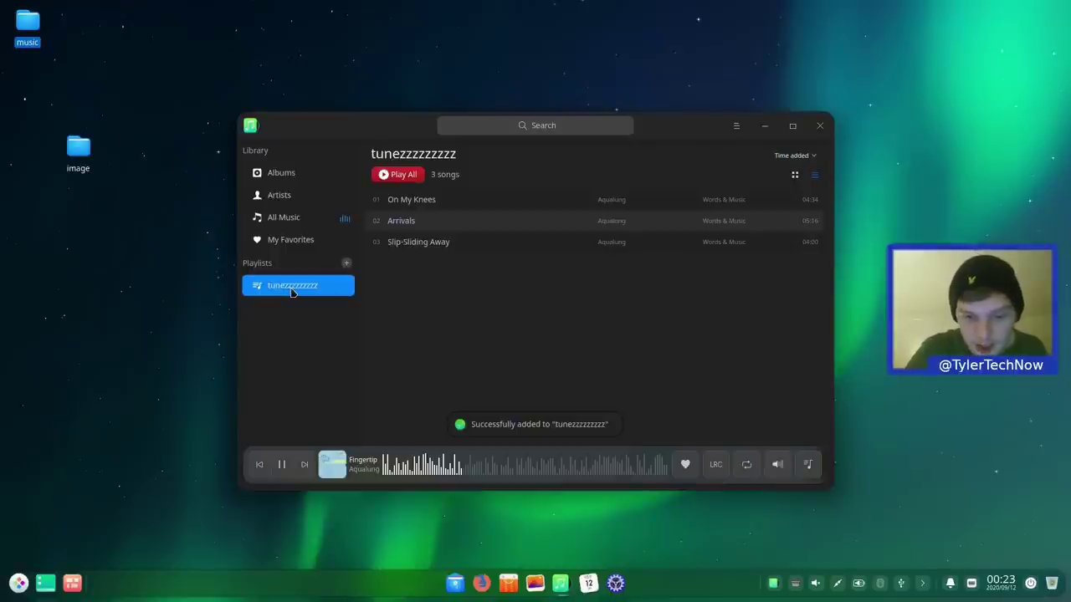
Close the Music app with the Exit option, and launch the movie player by searching the launcher for "movie".
click(819, 127)
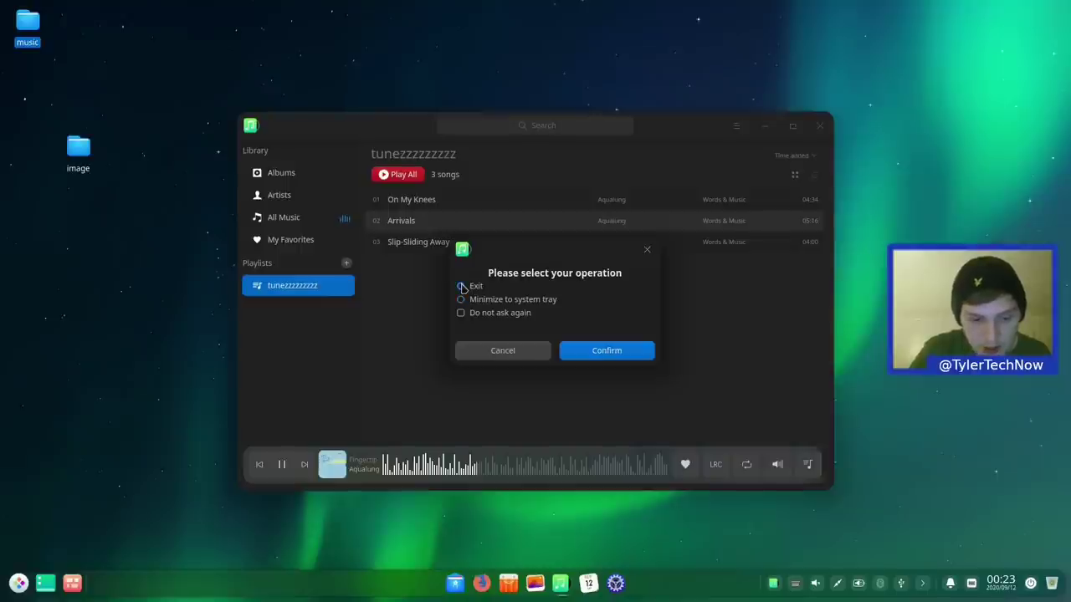
click(634, 356)
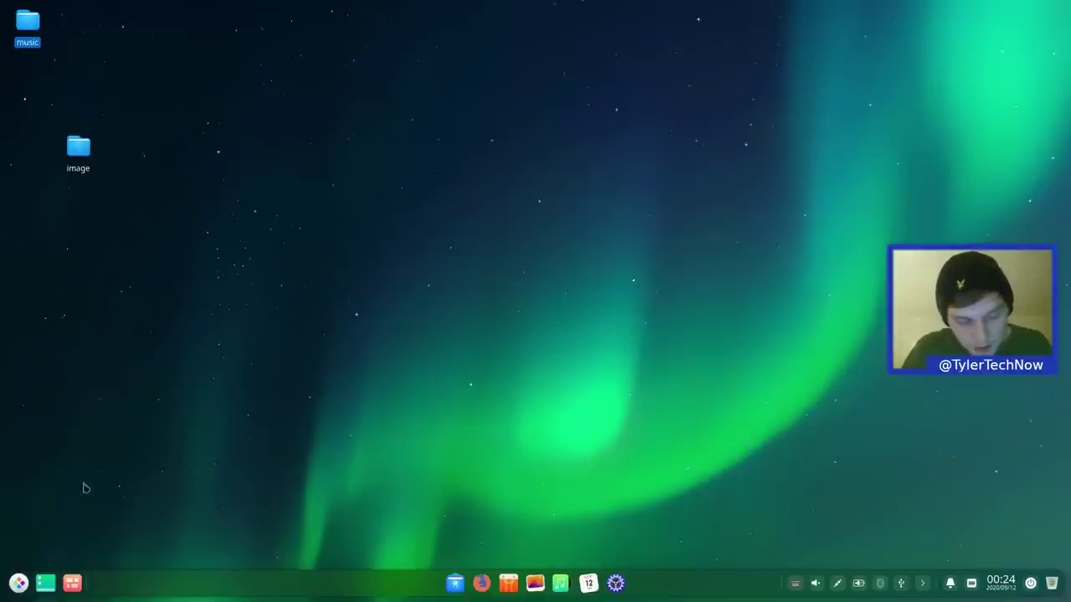
click(18, 583)
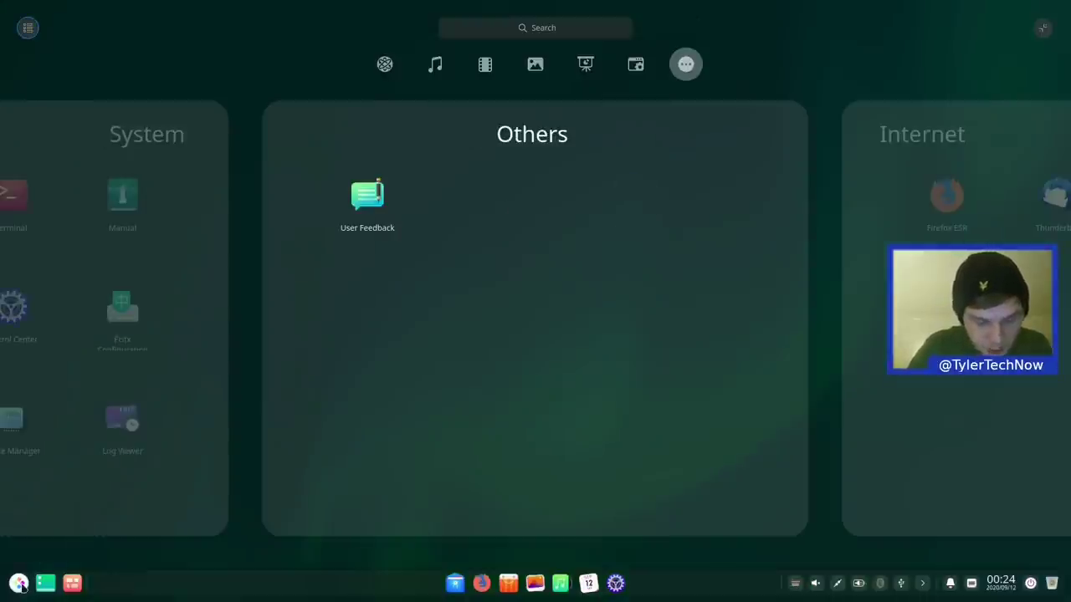
text(movie)
key(Return)
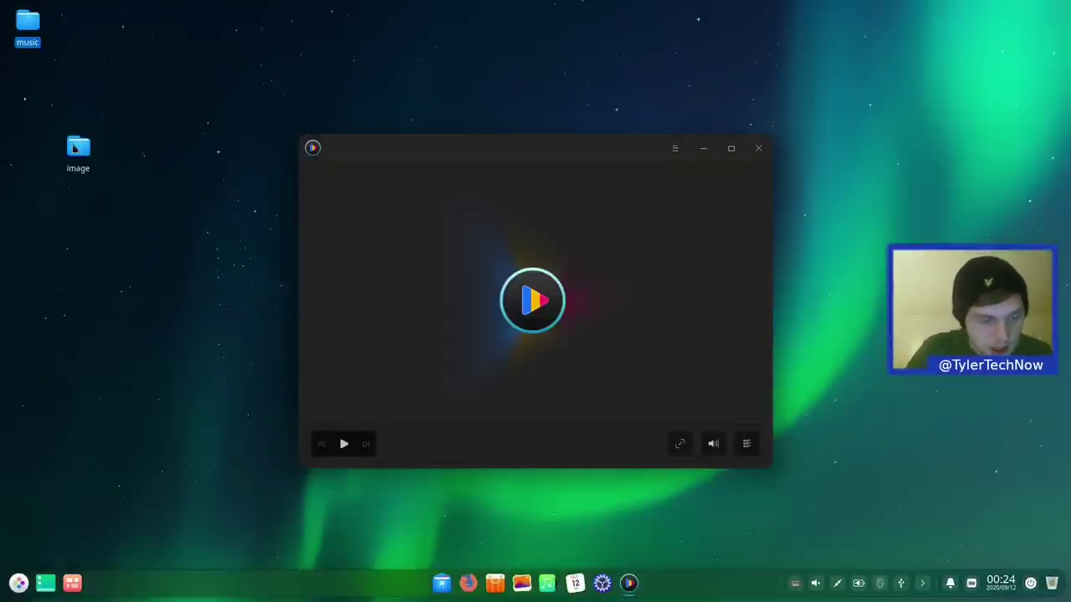
Play the Nitrux video from the desktop's image folder, with the file manager minimized and the player window moved slightly upward.
double_click(85, 153)
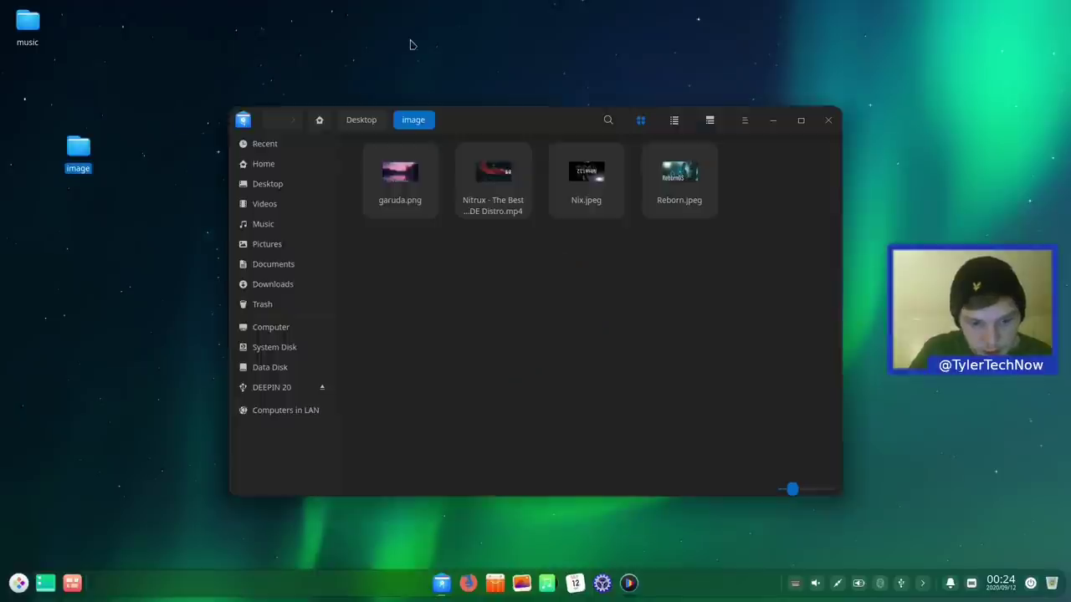
drag(565, 121, 554, 411)
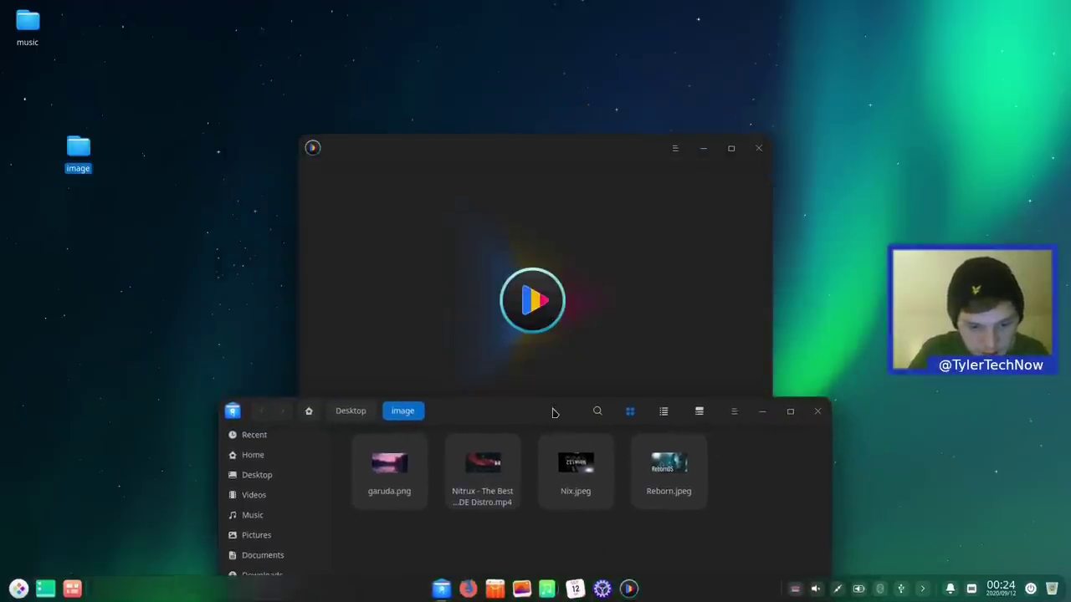
double_click(477, 477)
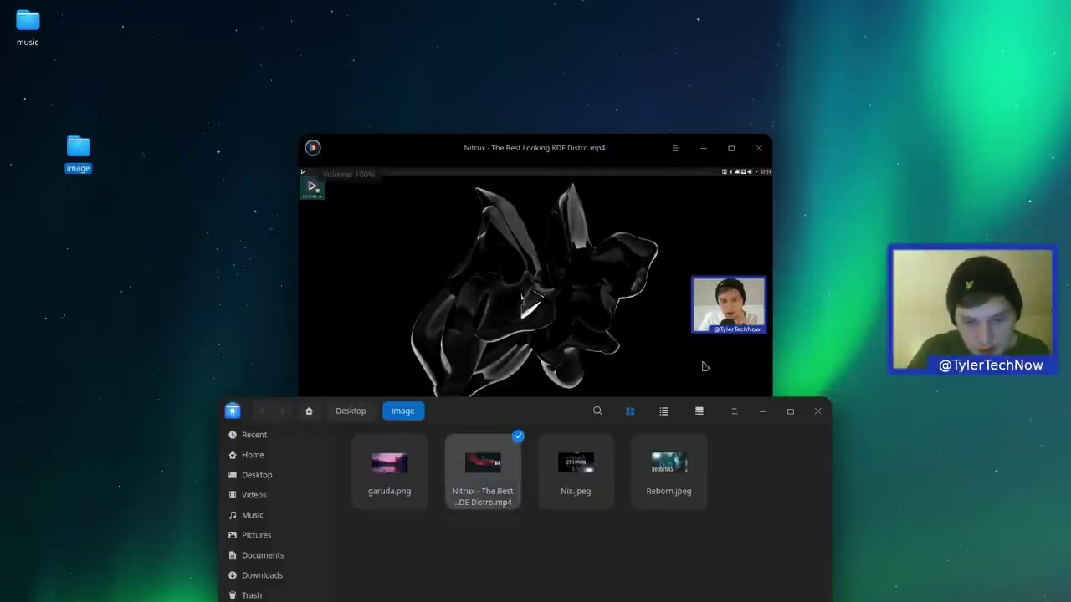
click(763, 413)
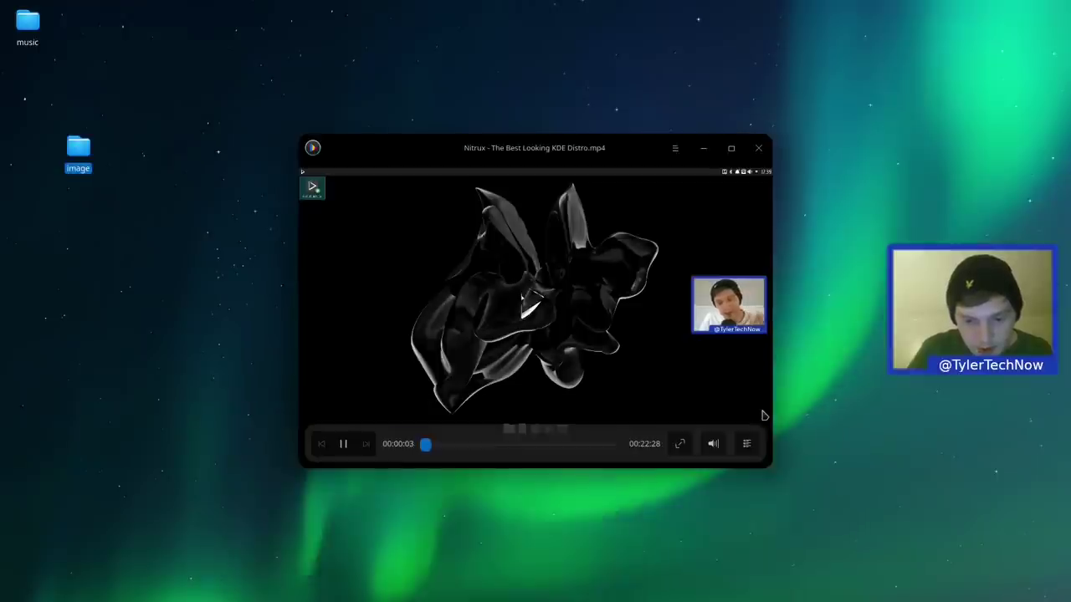
drag(523, 156, 540, 114)
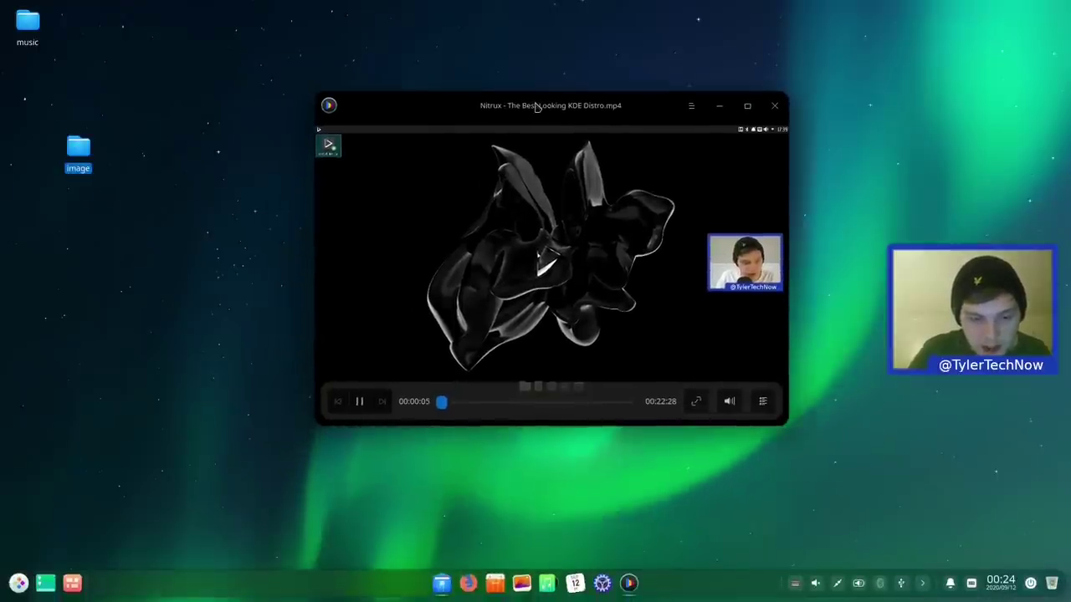
Pause, resume and pause the Nitrux video again, and switch the player to full screen and back to its window.
click(523, 243)
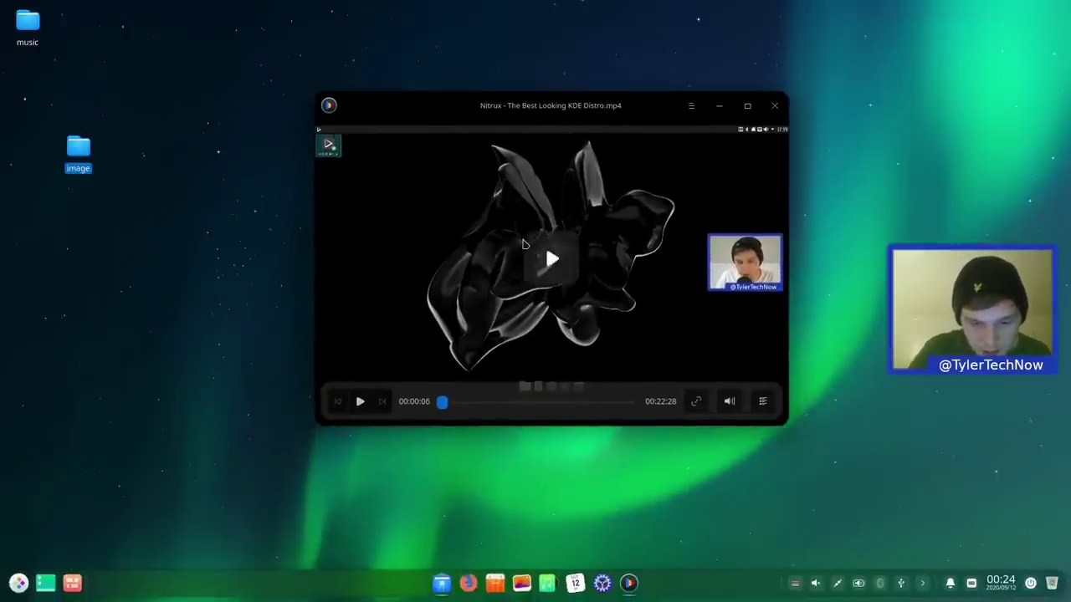
click(523, 244)
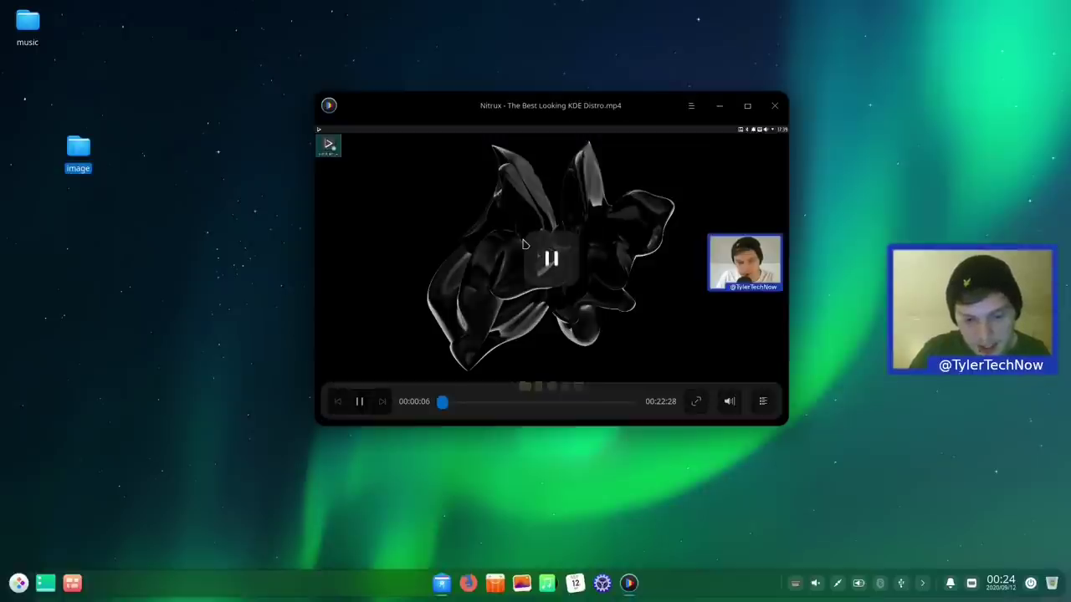
click(523, 243)
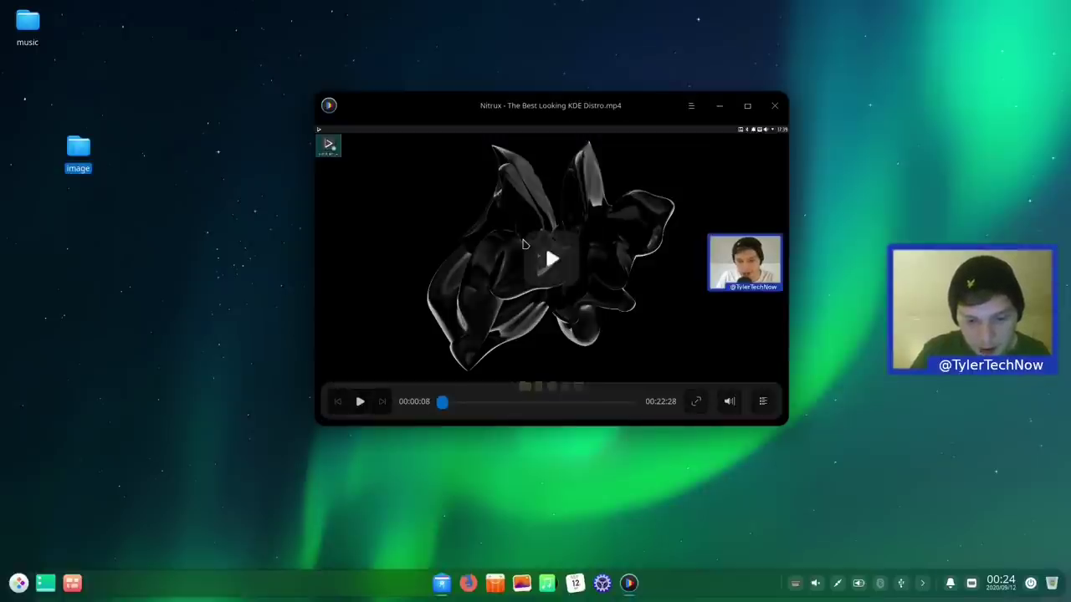
double_click(469, 242)
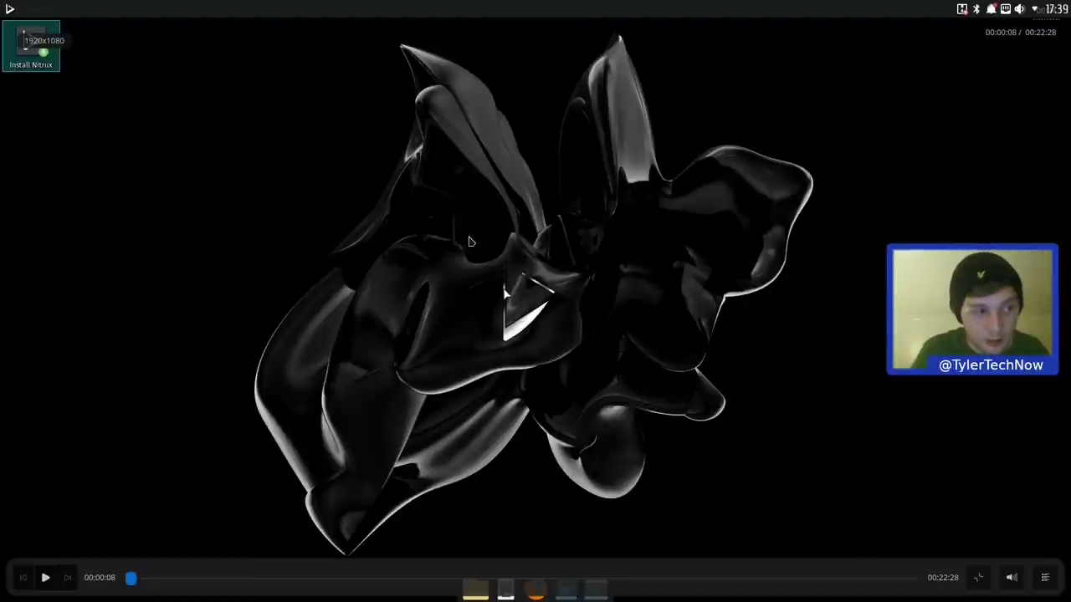
double_click(772, 154)
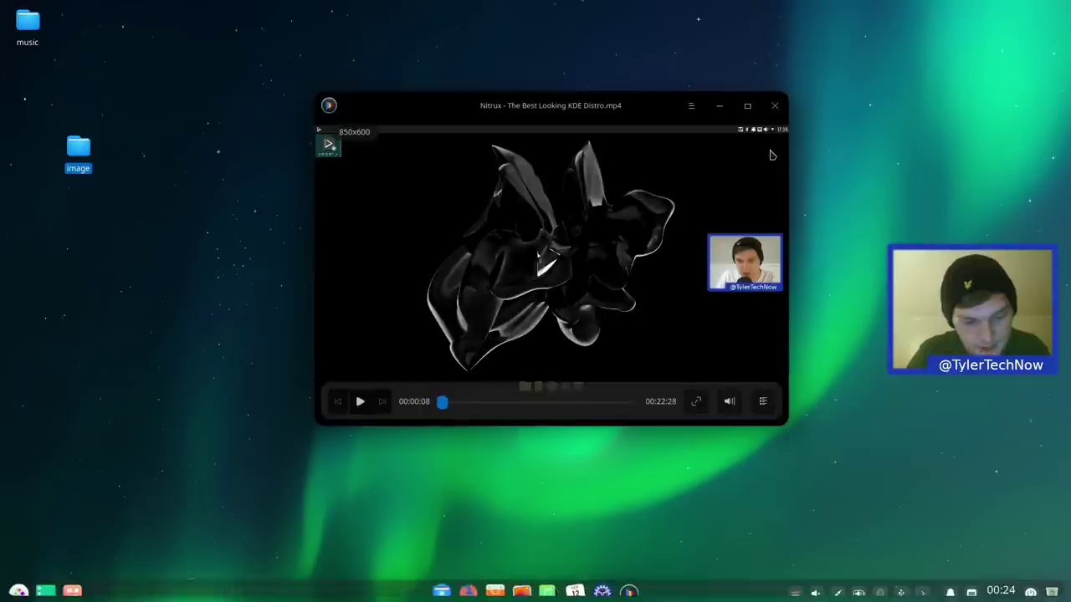
Display the movie player's playlist and volume slider, and hide the playlist again.
click(764, 402)
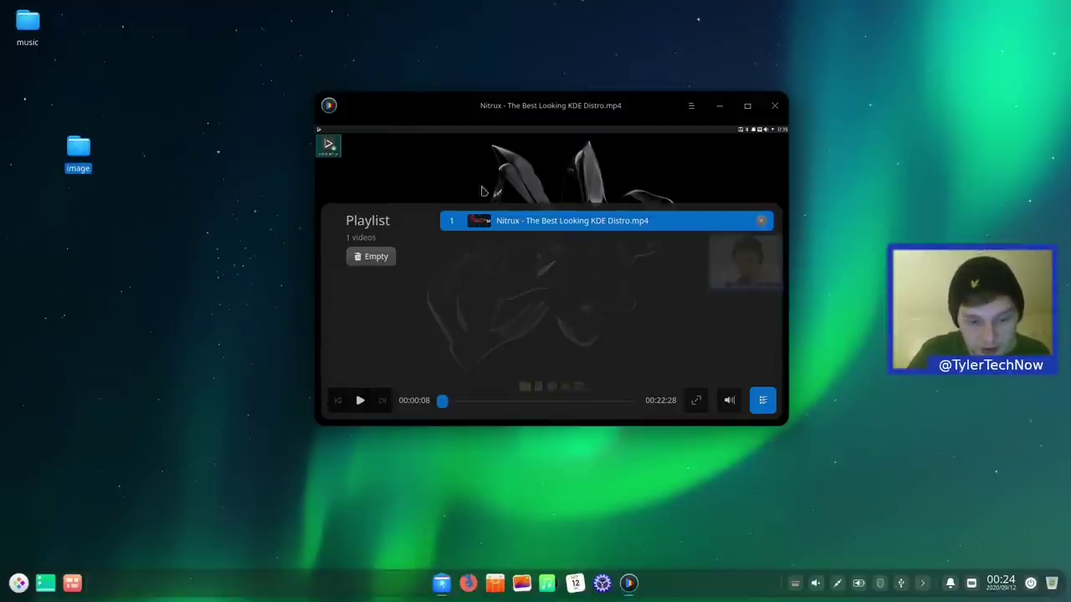
click(728, 401)
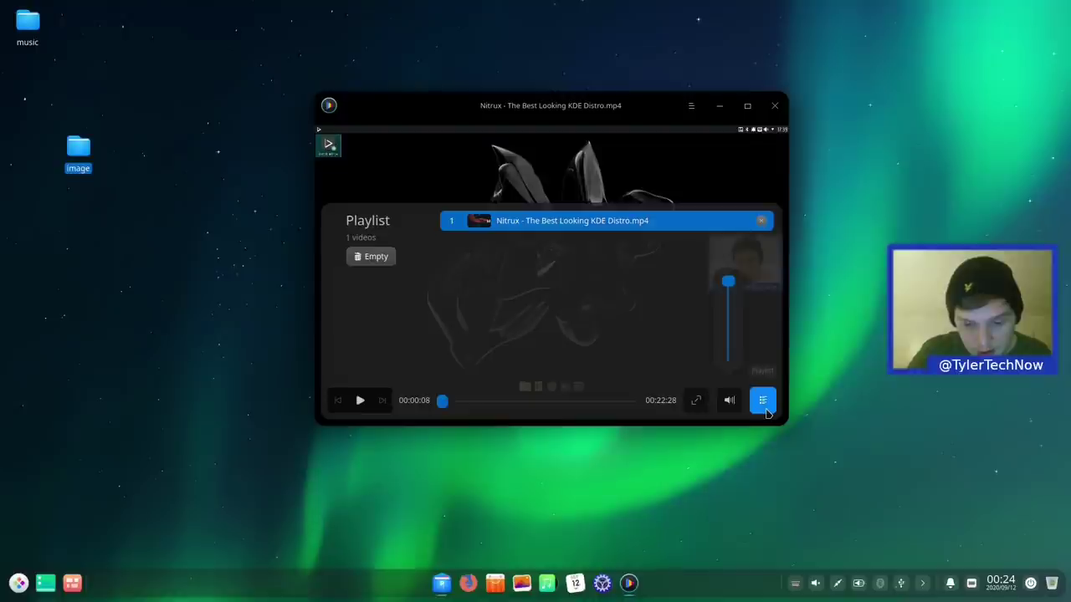
click(764, 404)
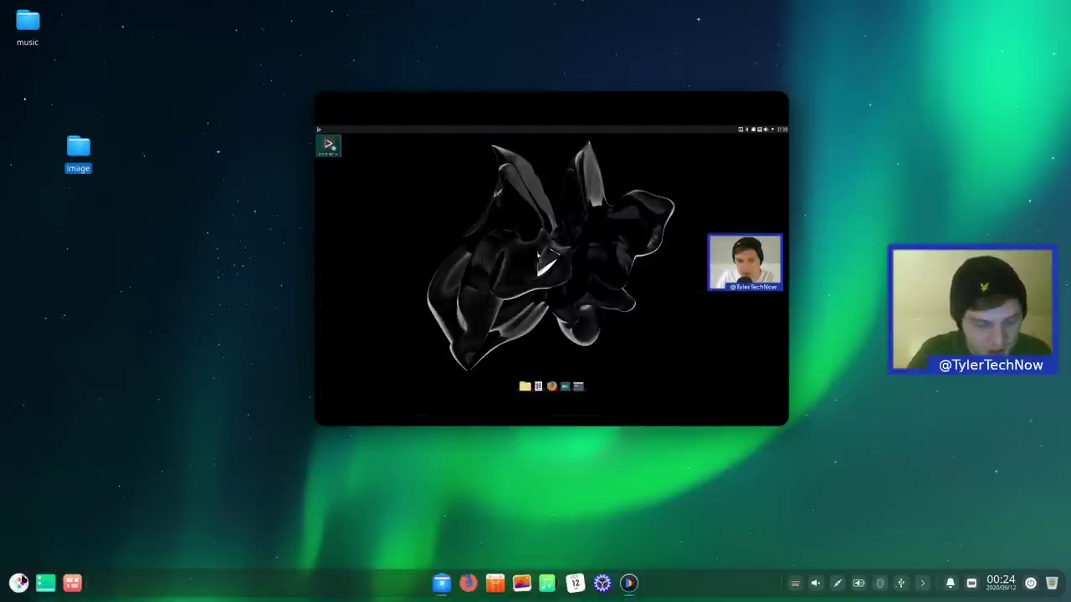
Launch Screen Capture by searching the launcher for "captu", and select the video picture area in the movie player, about 839 × 455.
click(18, 583)
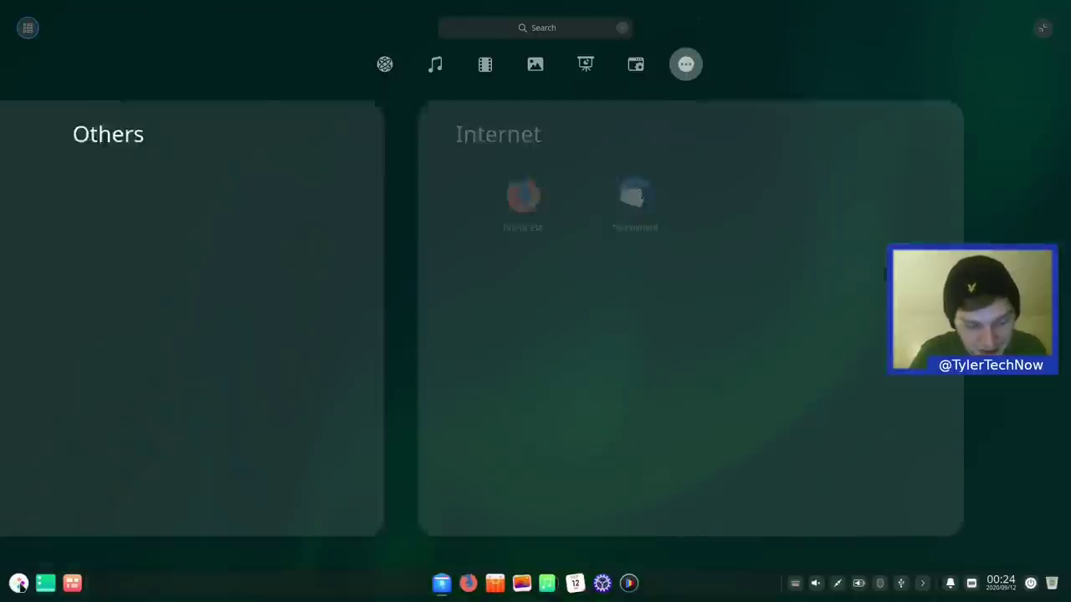
text(captu)
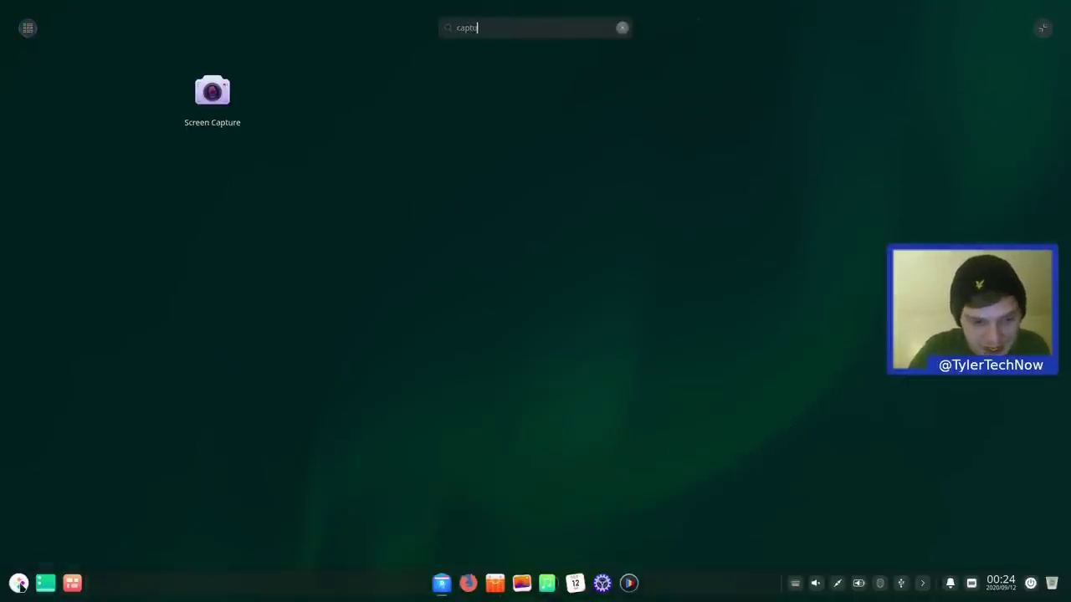
click(19, 583)
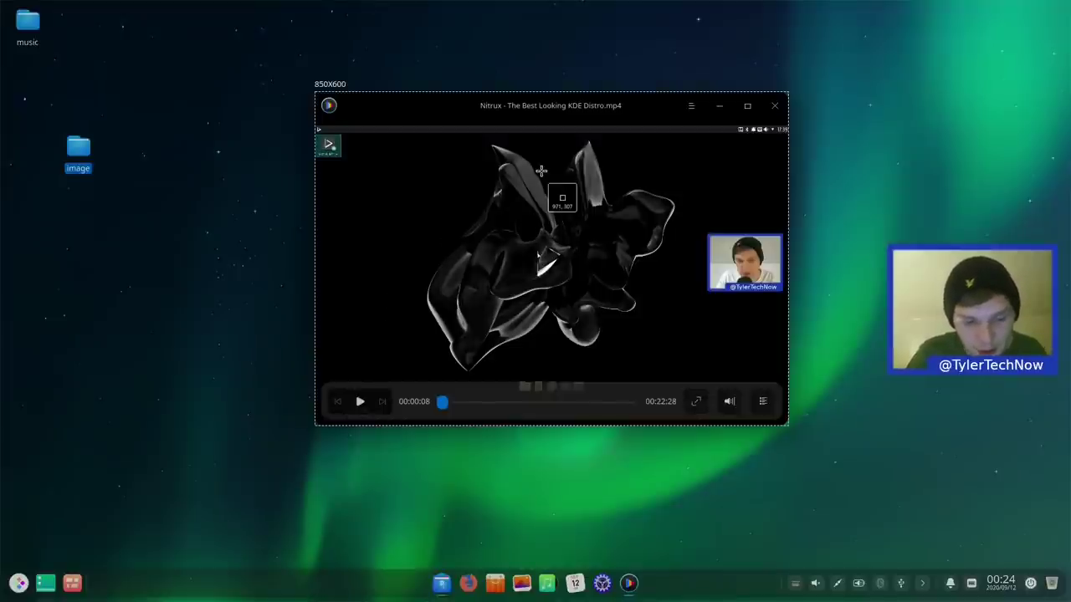
right_click(541, 171)
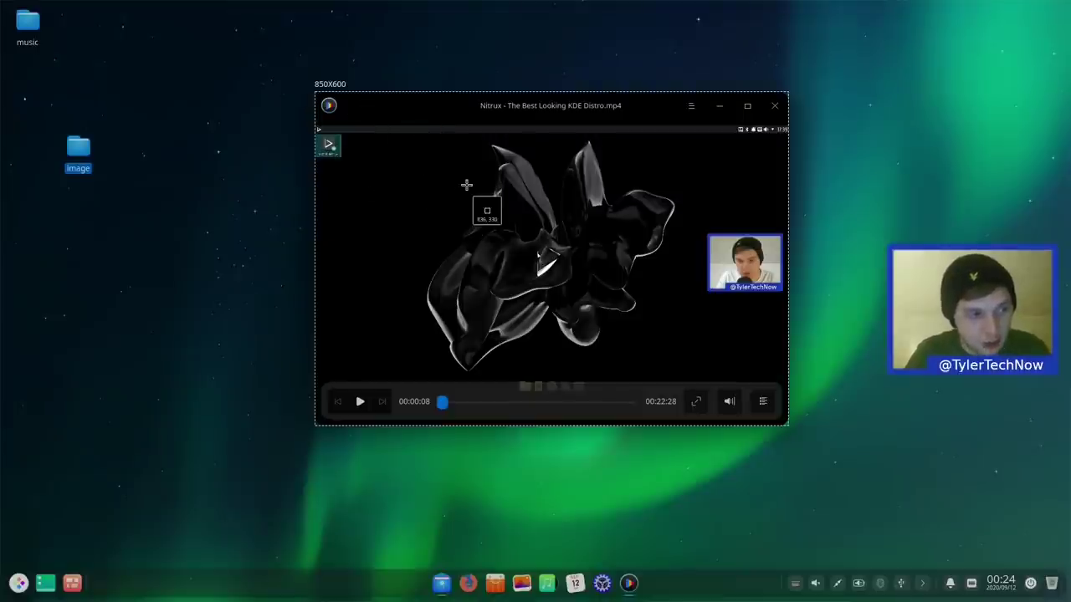
click(468, 191)
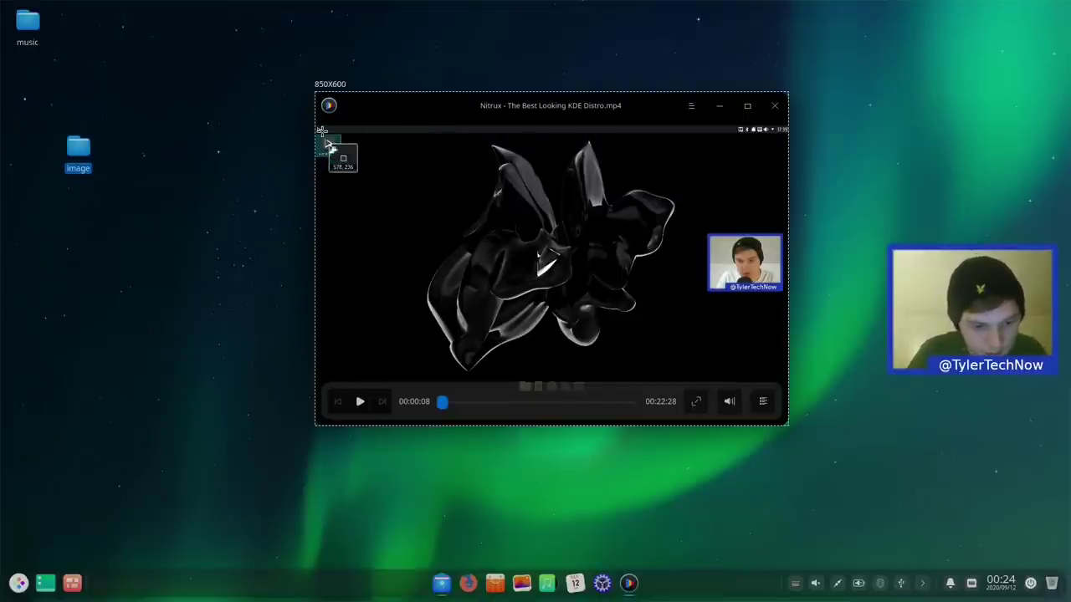
drag(317, 128, 785, 379)
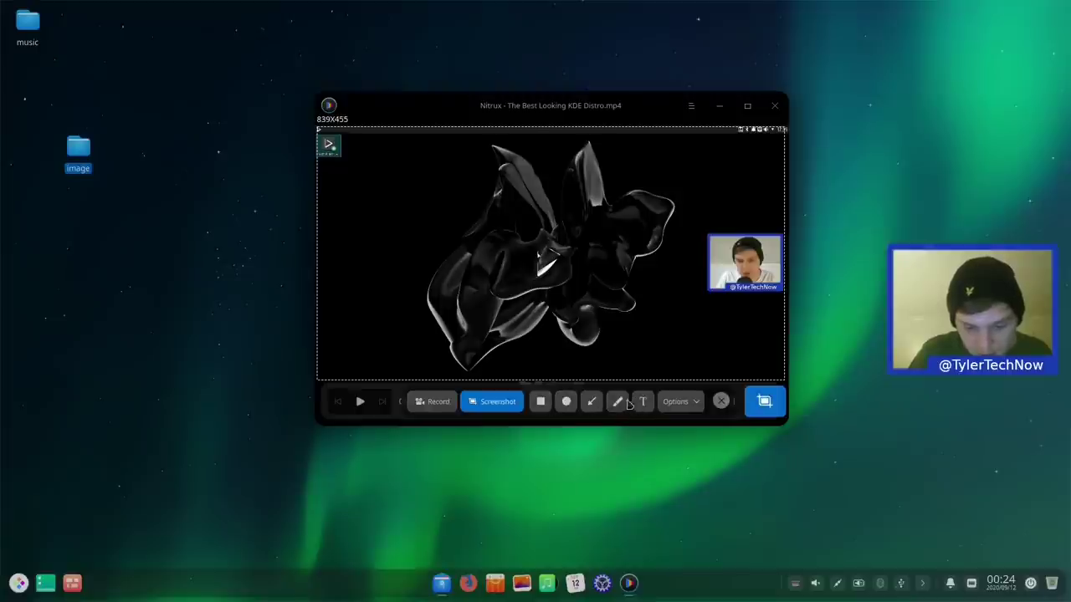
Set captures to save to the Desktop, and record the selected area briefly while the Nitrux video plays.
click(701, 402)
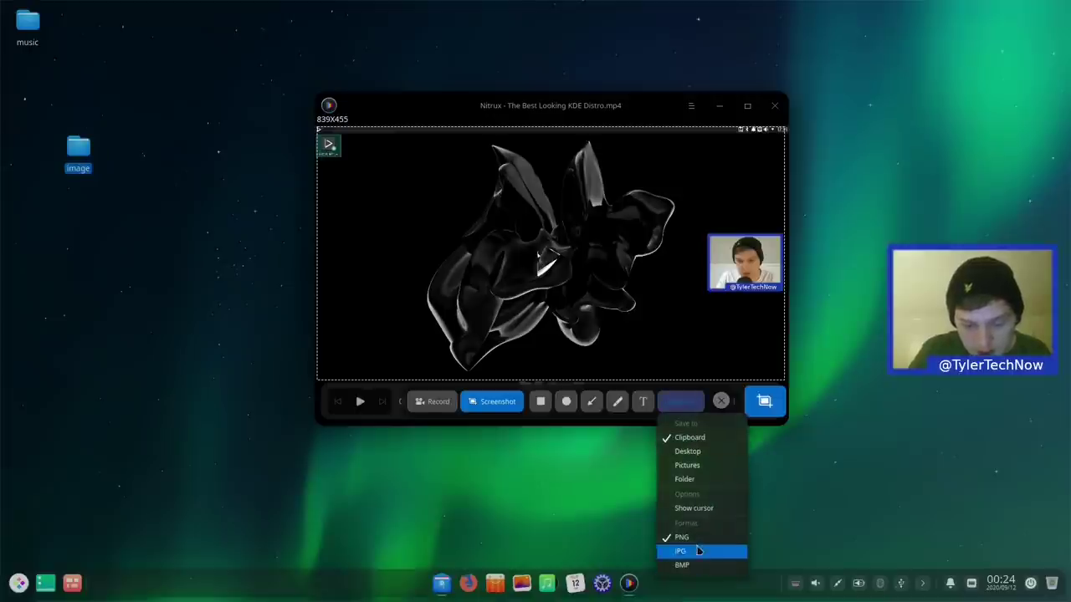
click(694, 453)
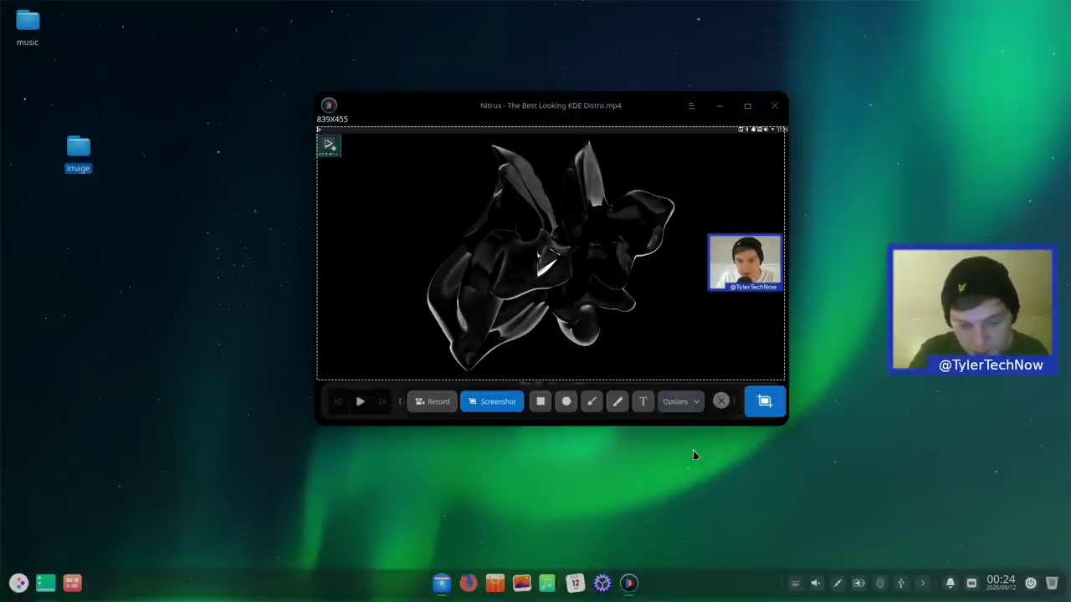
click(422, 403)
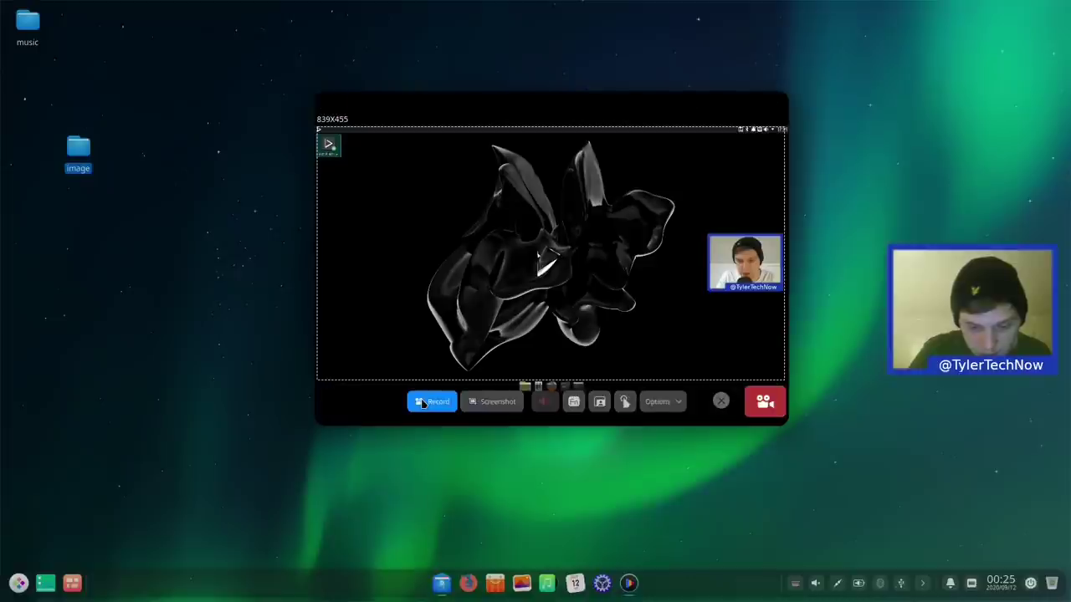
click(765, 405)
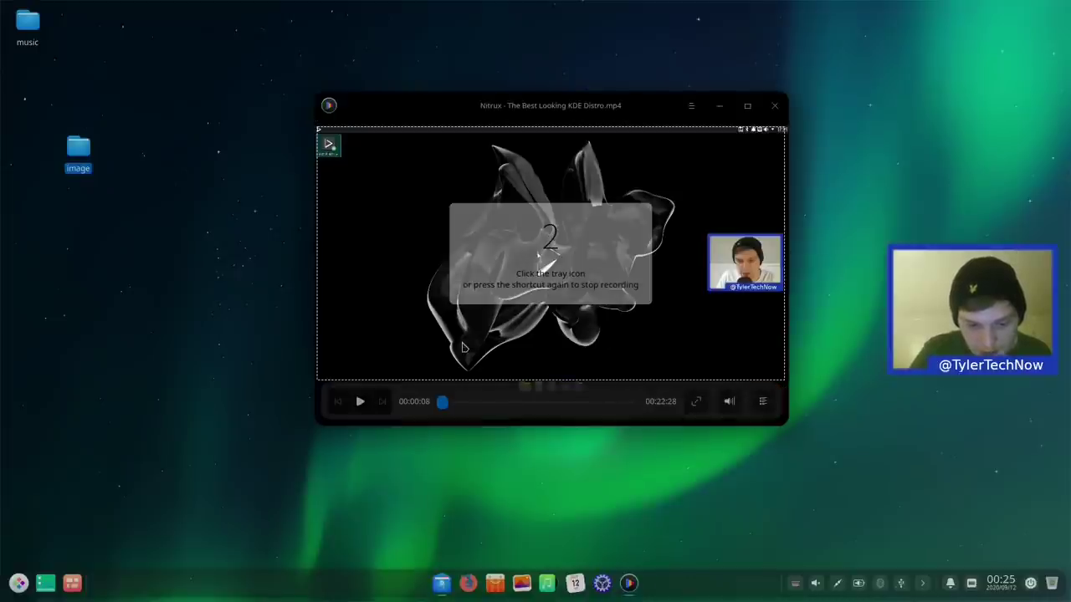
click(359, 402)
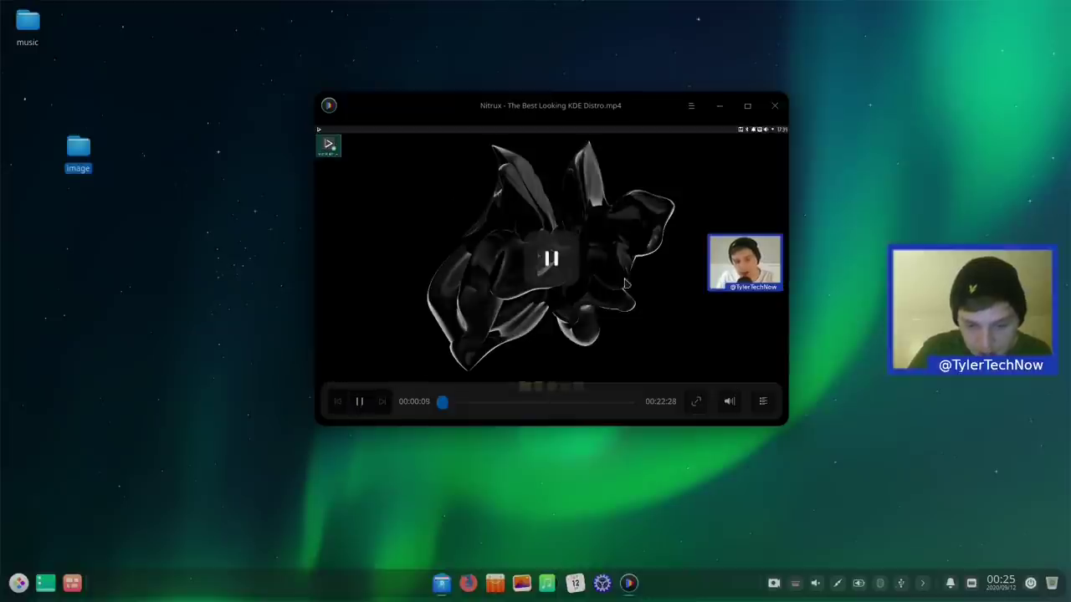
click(776, 584)
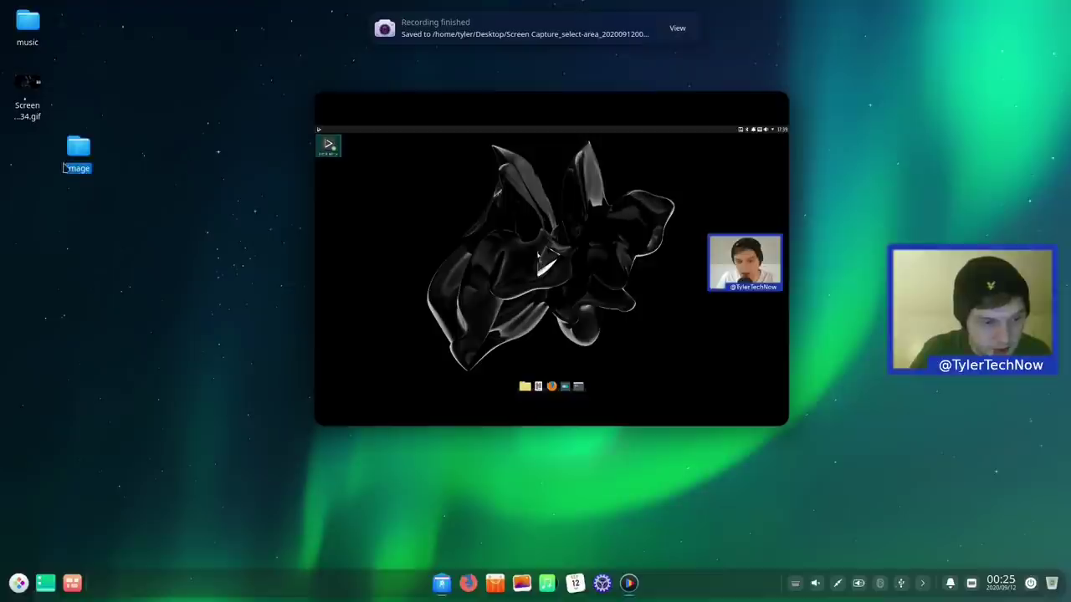
View the recorded GIF from the desktop, and close both the image viewer and the movie player.
double_click(32, 95)
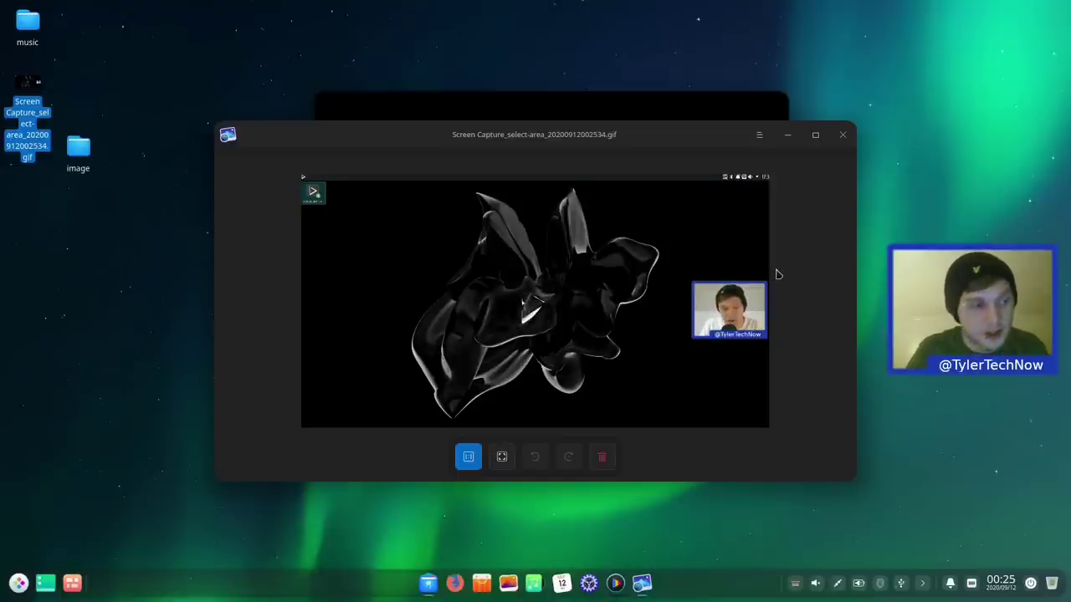
click(842, 137)
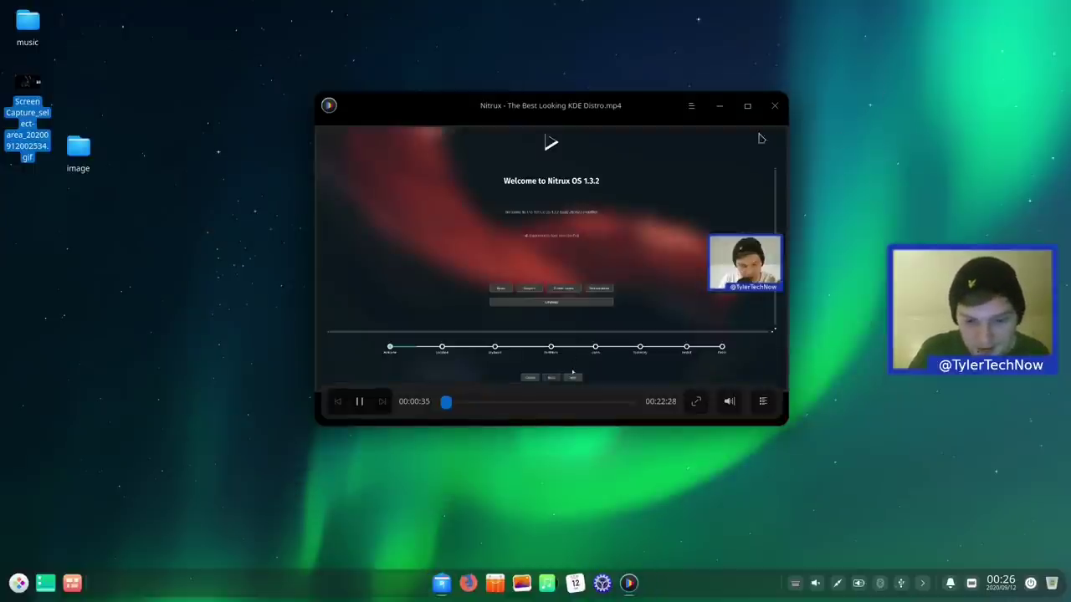
click(773, 109)
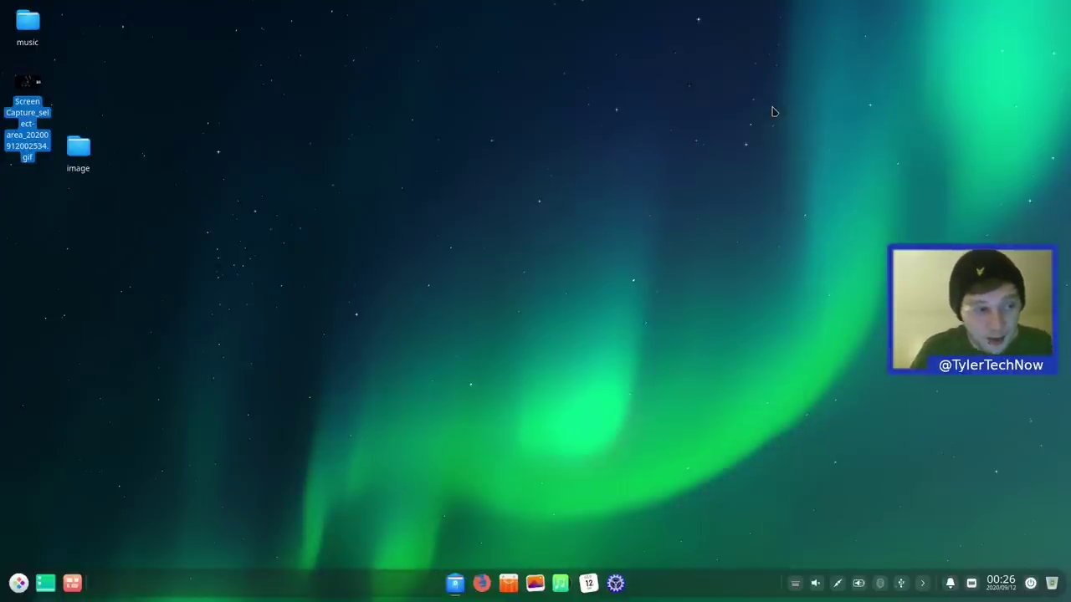
Restore the file manager at the upper left of the desktop, and open Calendar with its window moved to the right.
click(463, 591)
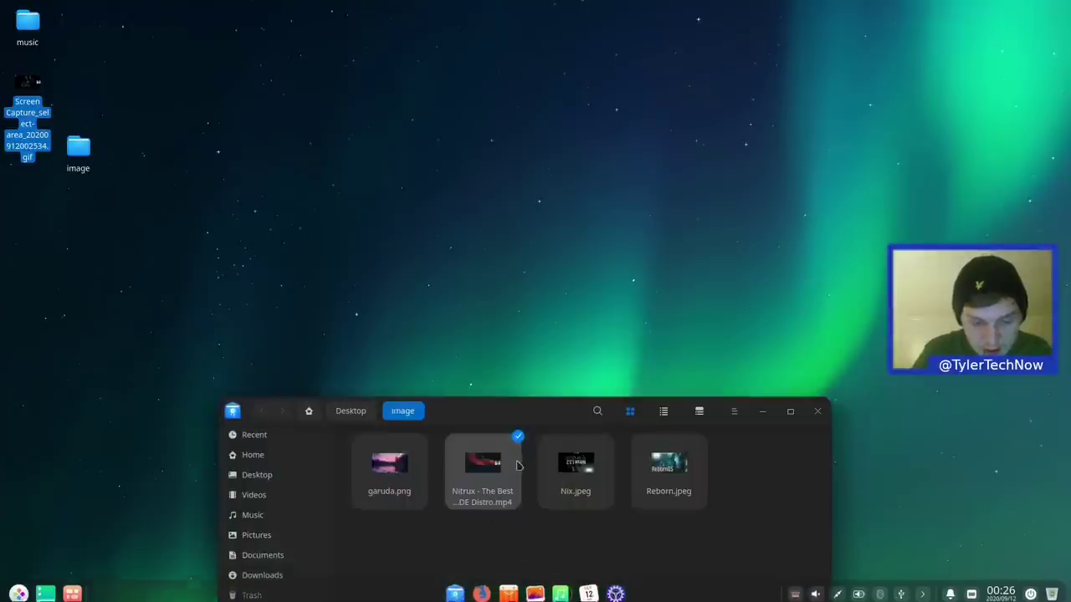
drag(544, 406, 421, 86)
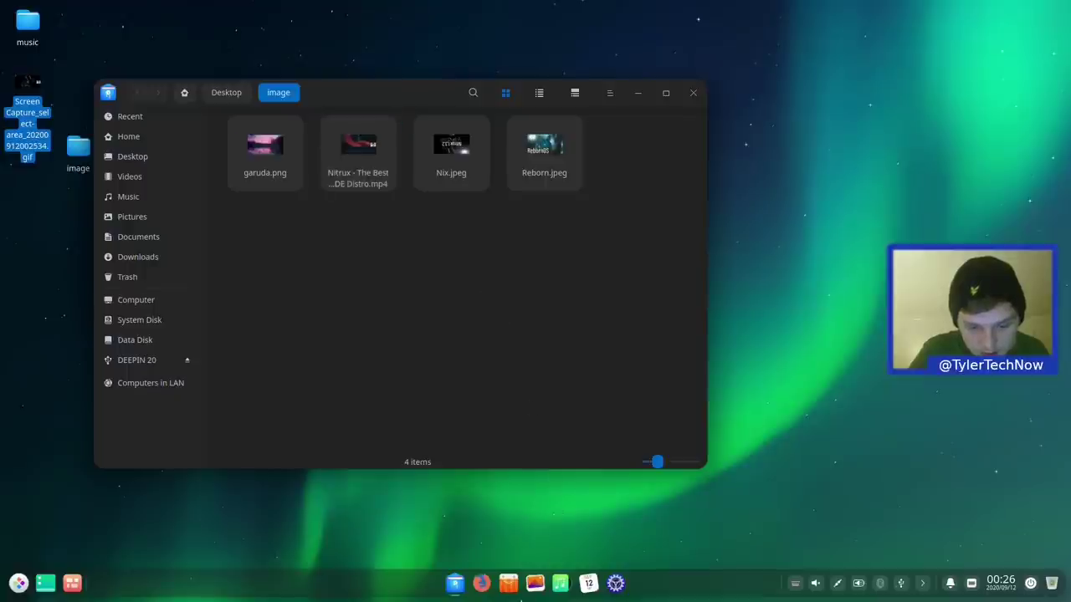
click(586, 586)
drag(636, 143, 859, 125)
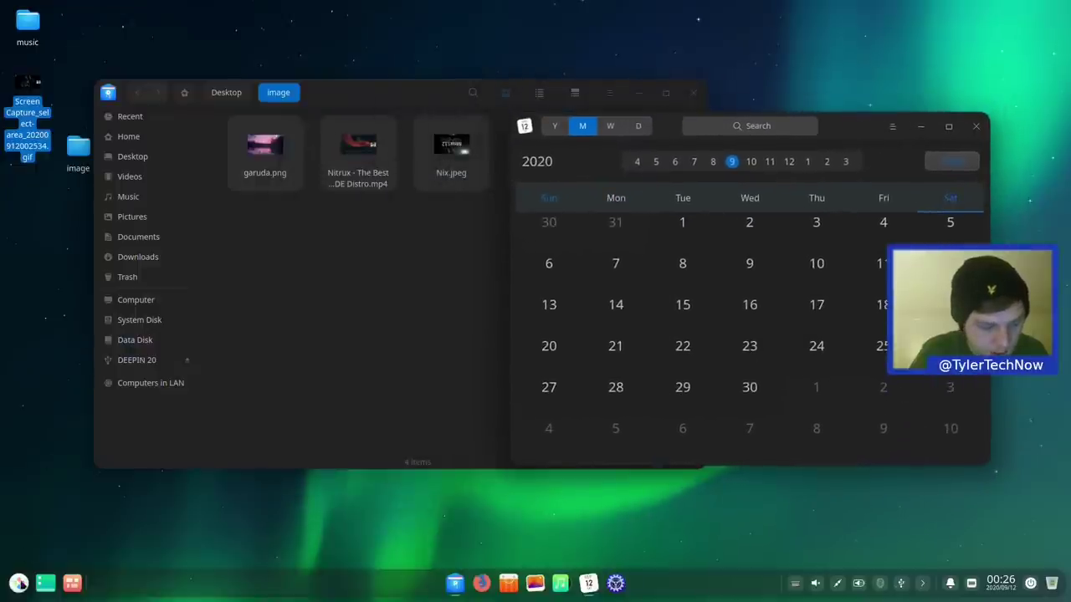
Launch Voice Notes from the Office category of the full-screen launcher.
click(19, 583)
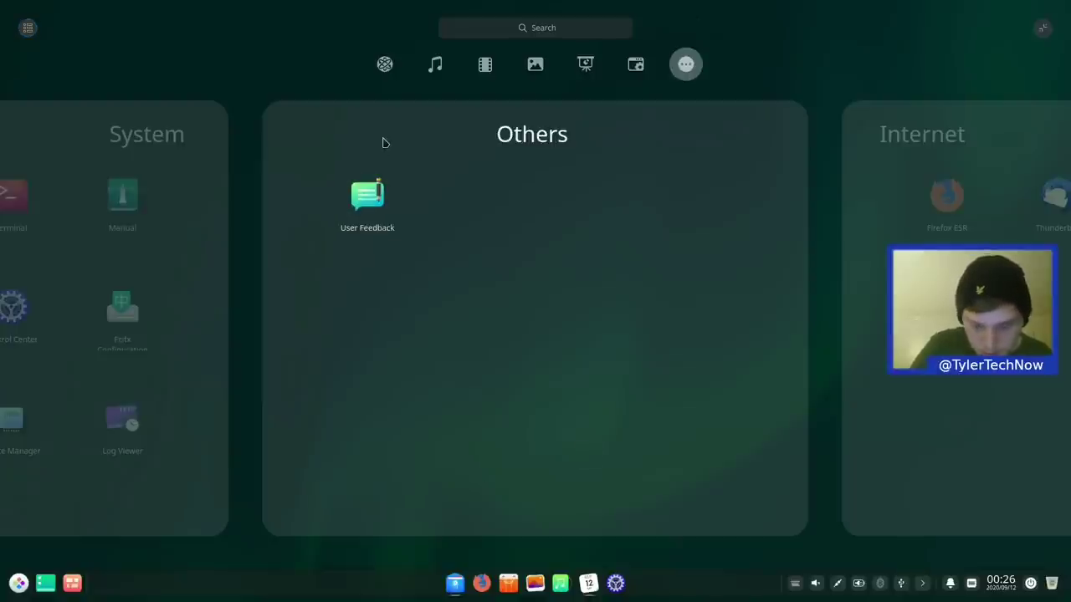
scroll(382, 142, up, 2)
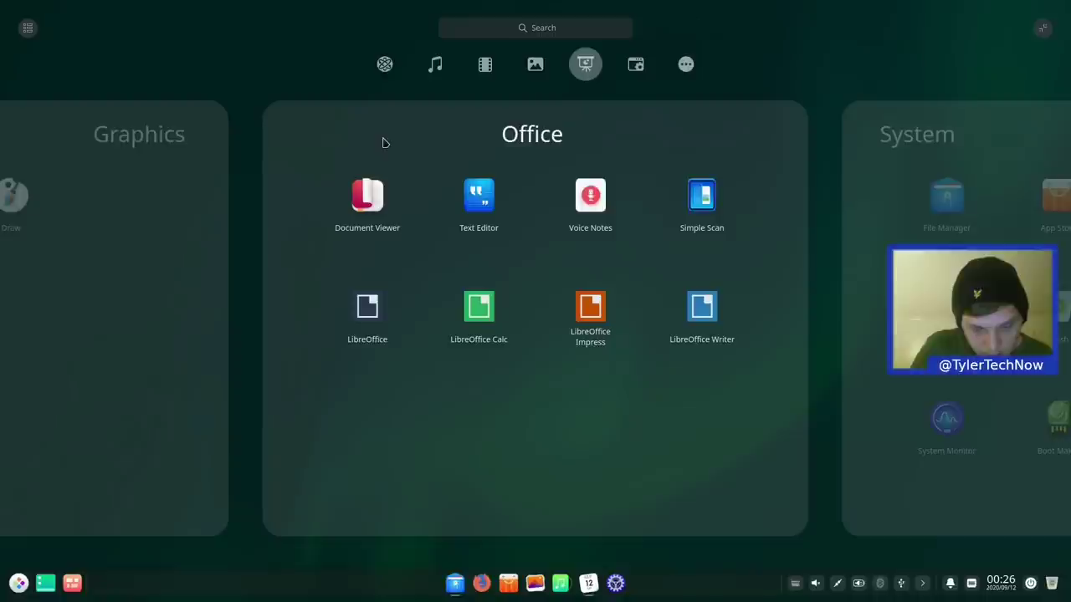
key(Right)
key(Right)
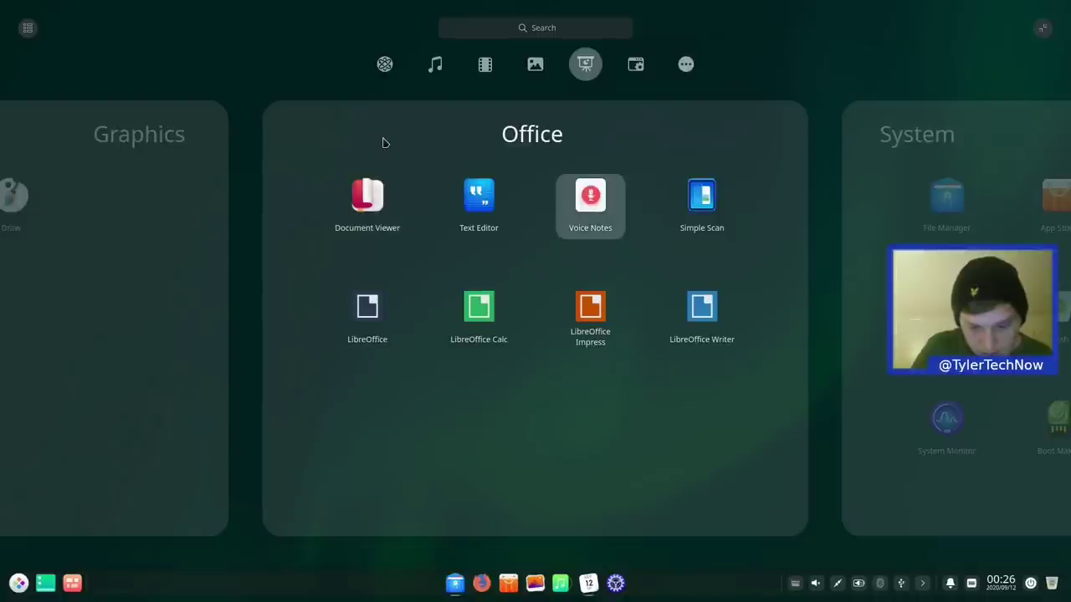
key(Escape)
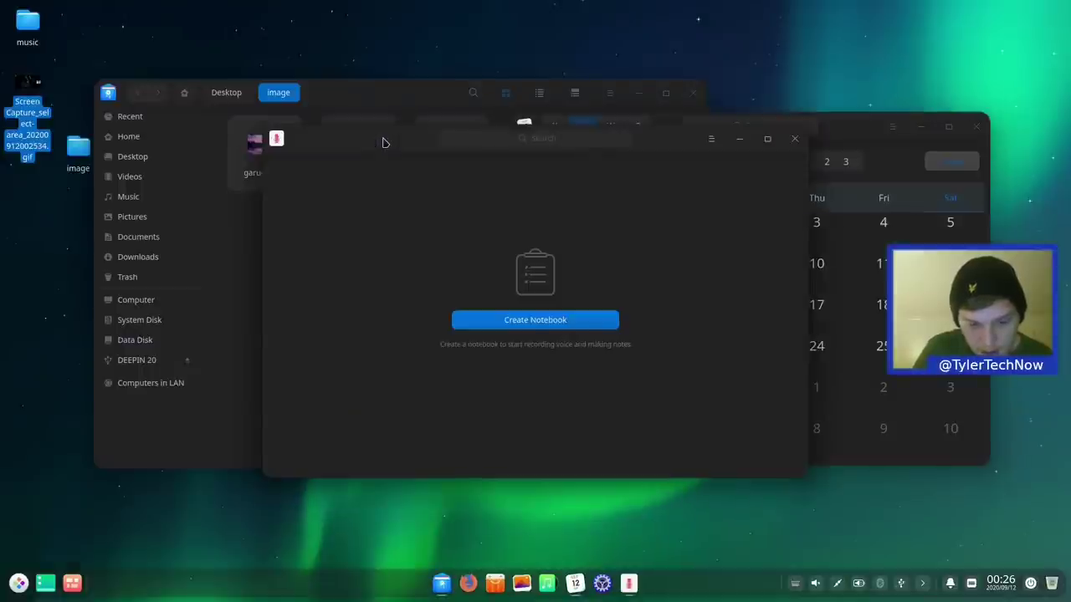
Create a notebook in Voice Notes with the note text "fkl;sfkl;skfl;skfl;skdf", and move the window slightly down.
click(493, 328)
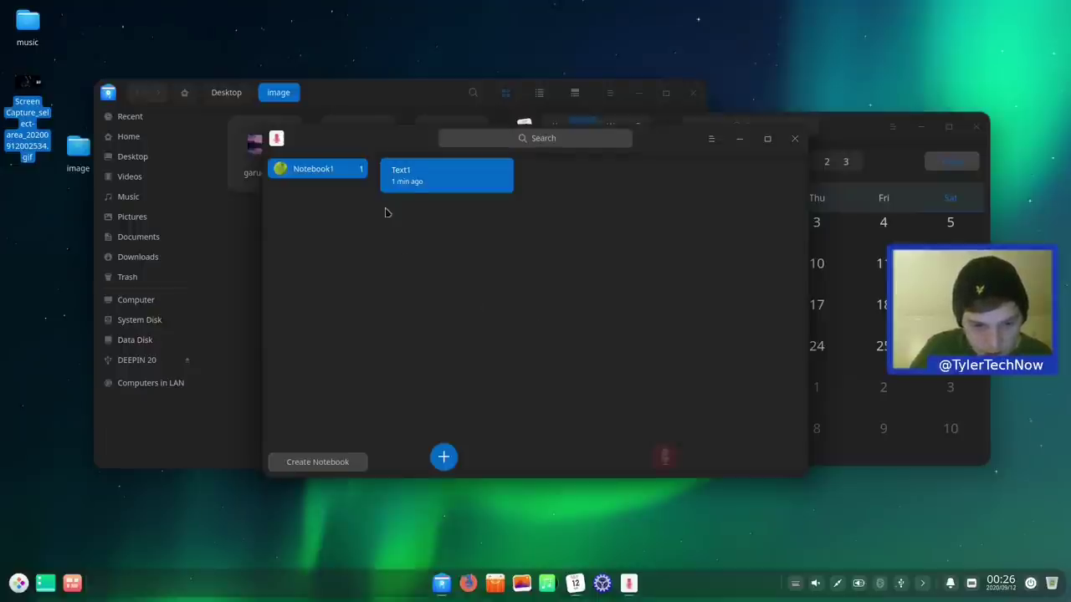
text(fkl;sfkl;skfl;skfl;skdf)
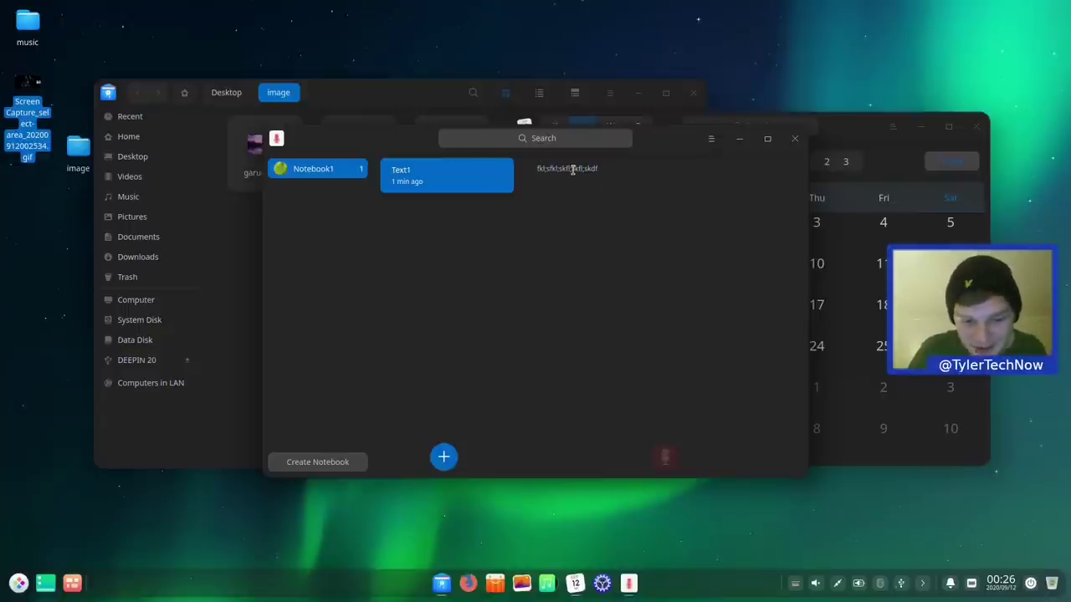
drag(391, 142, 360, 187)
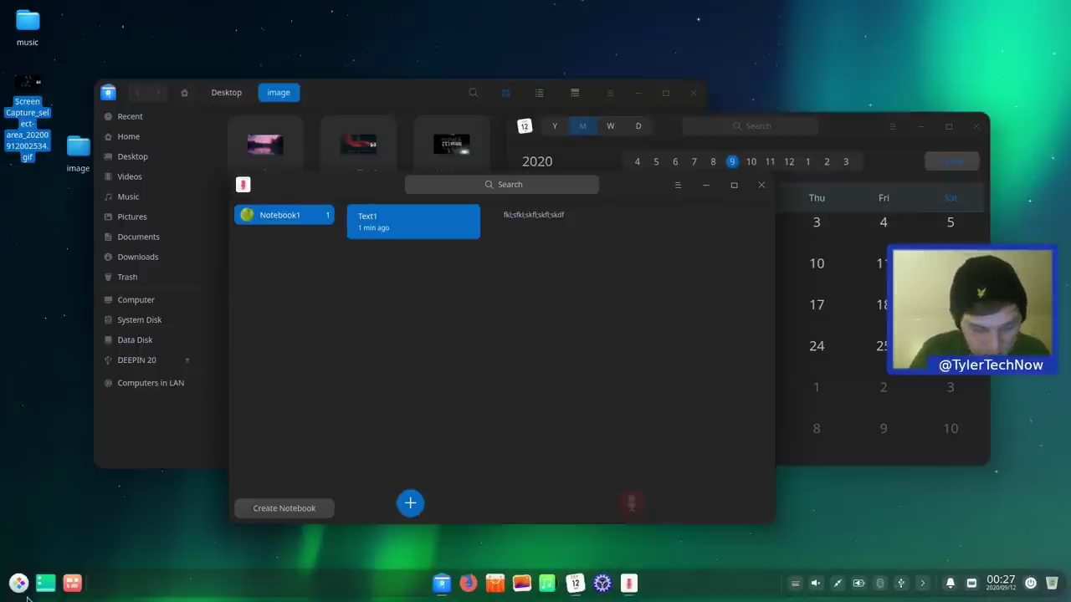
Switch the launcher from full screen to its compact menu, and display the power options from it.
click(19, 583)
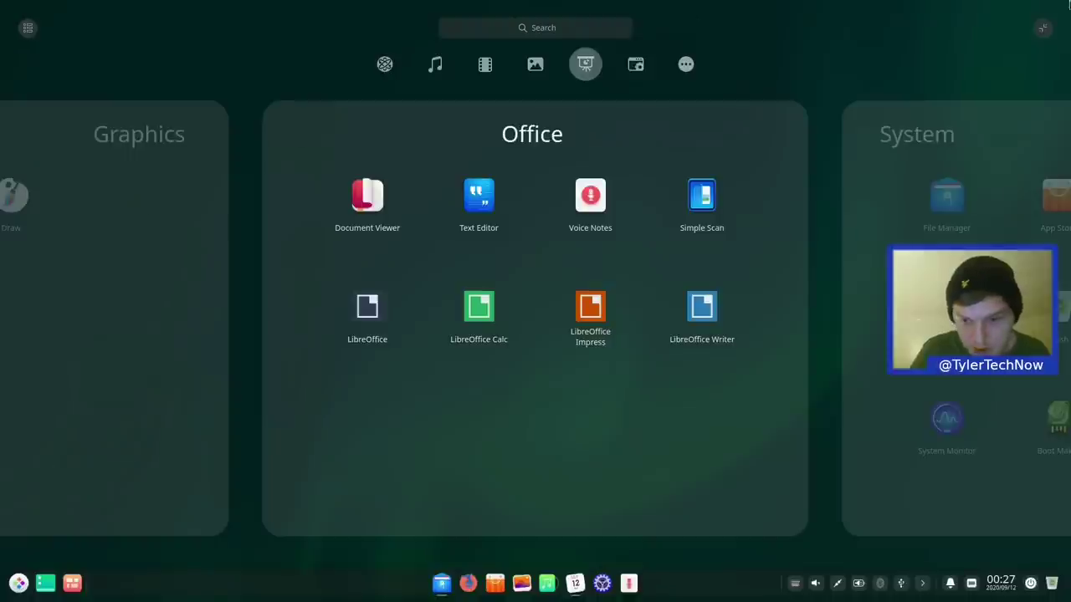
click(1041, 34)
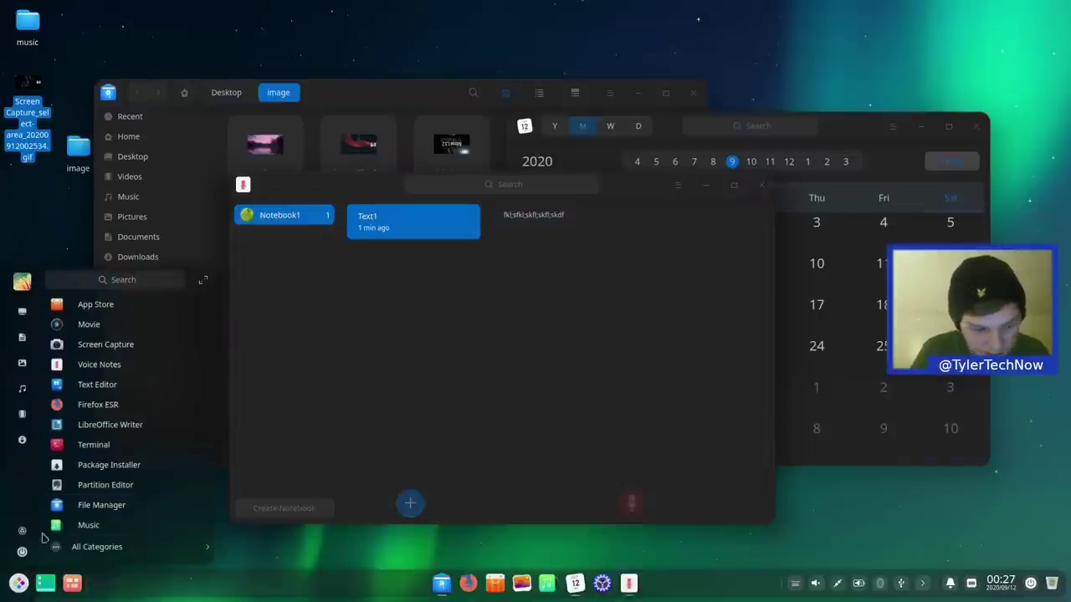
click(23, 553)
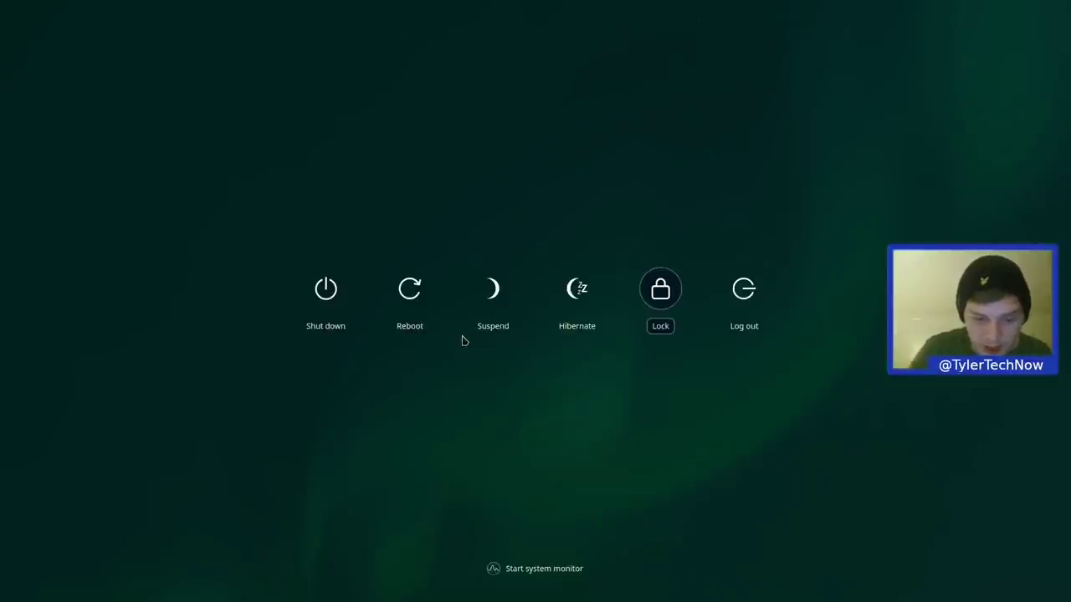
Leave the power options and return to the desktop session by entering the account password.
key(Escape)
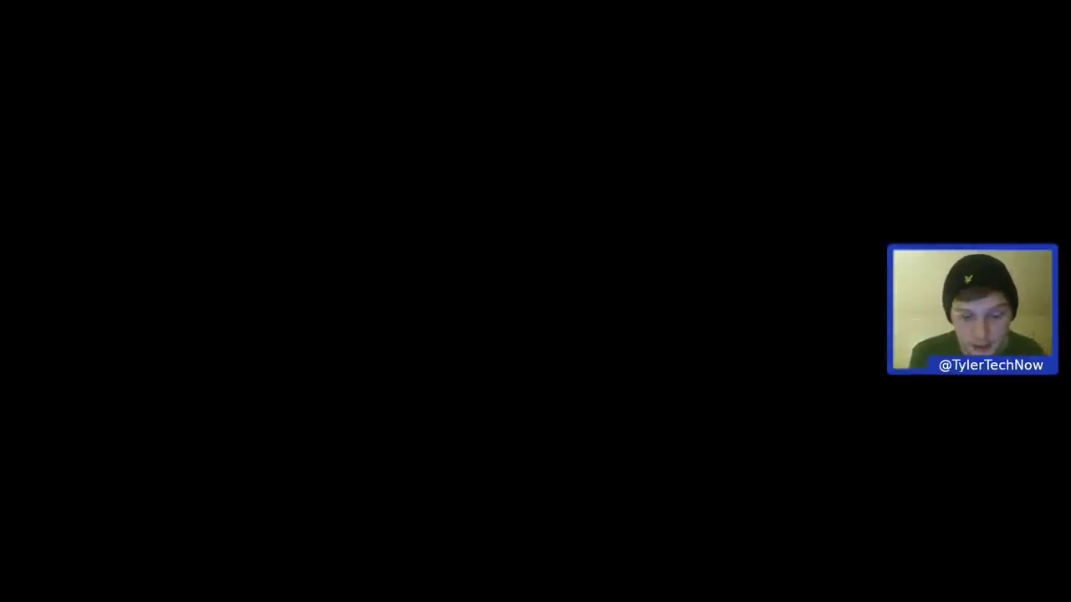
text(********)
key(Return)
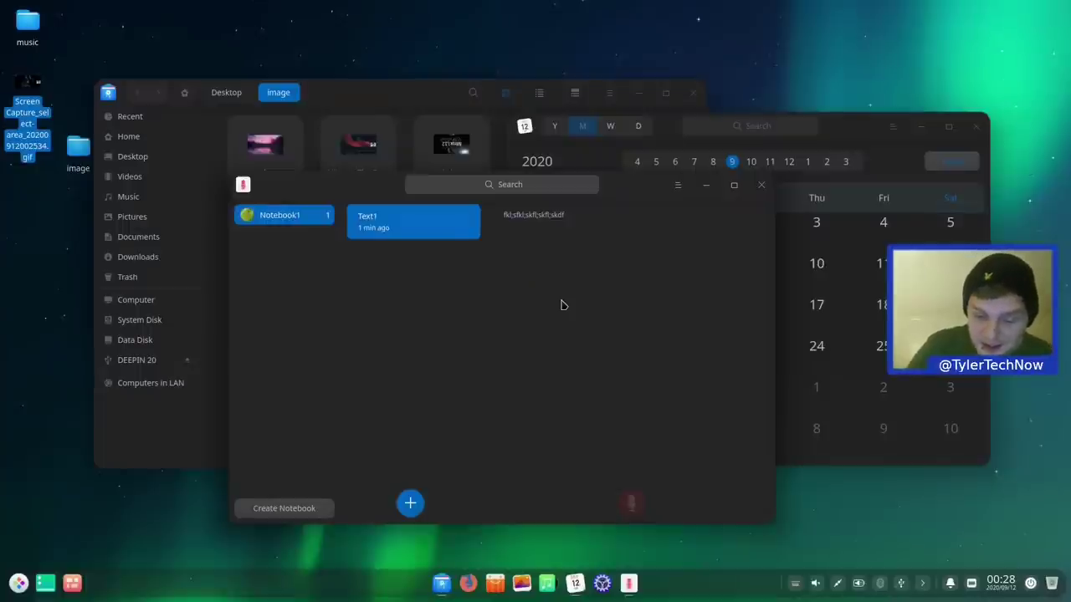
Close the Voice Notes, Calendar and file manager windows.
click(759, 187)
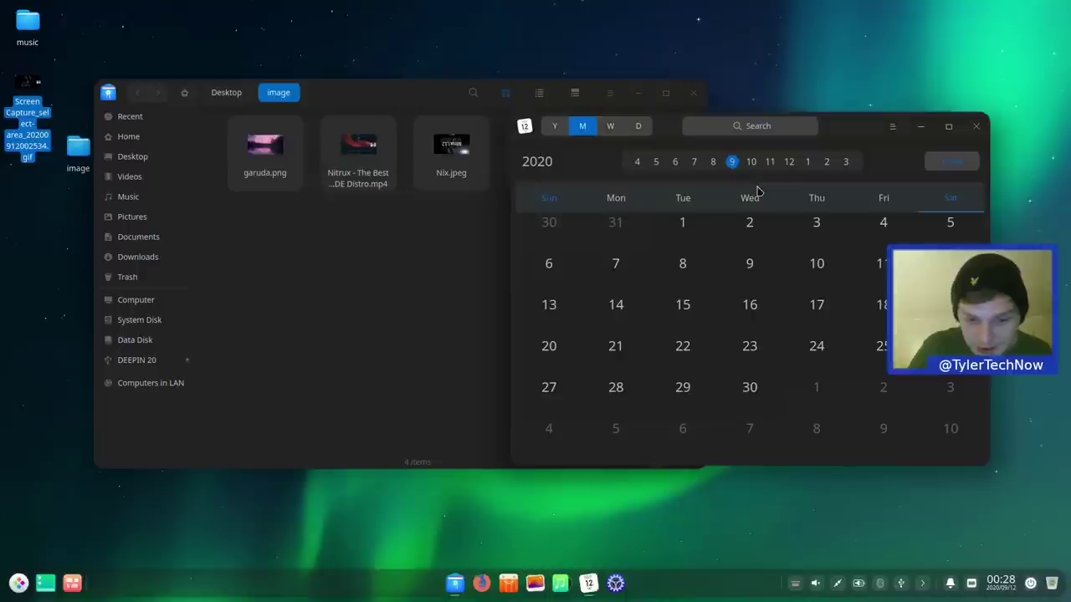
click(974, 128)
click(693, 92)
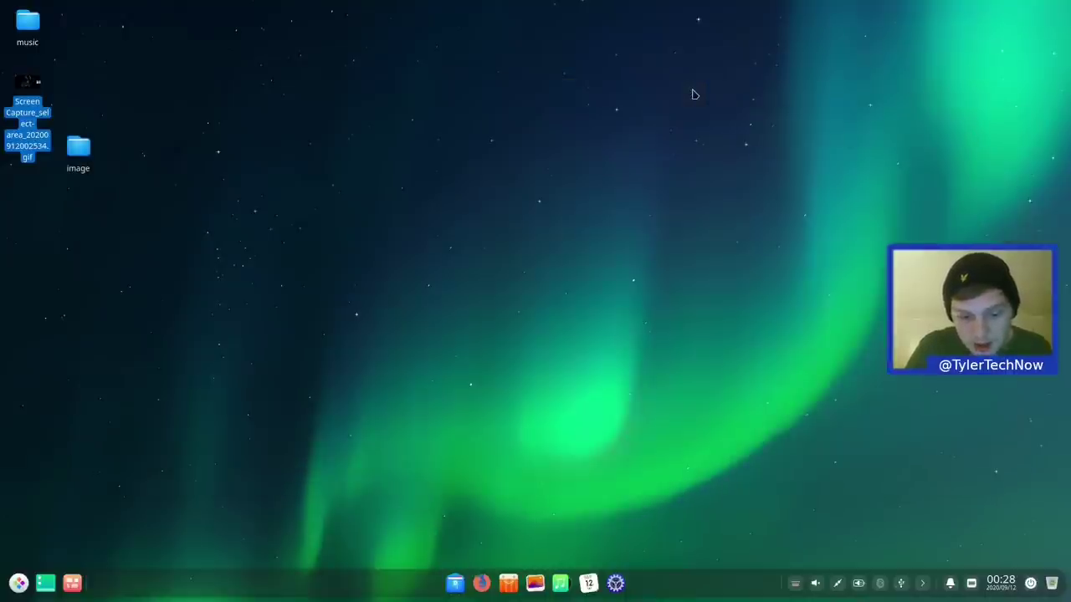
Launch Synaptic Package Manager, authenticating with the account password, dismiss its introduction, and enlarge its window.
key(super)
text(syn)
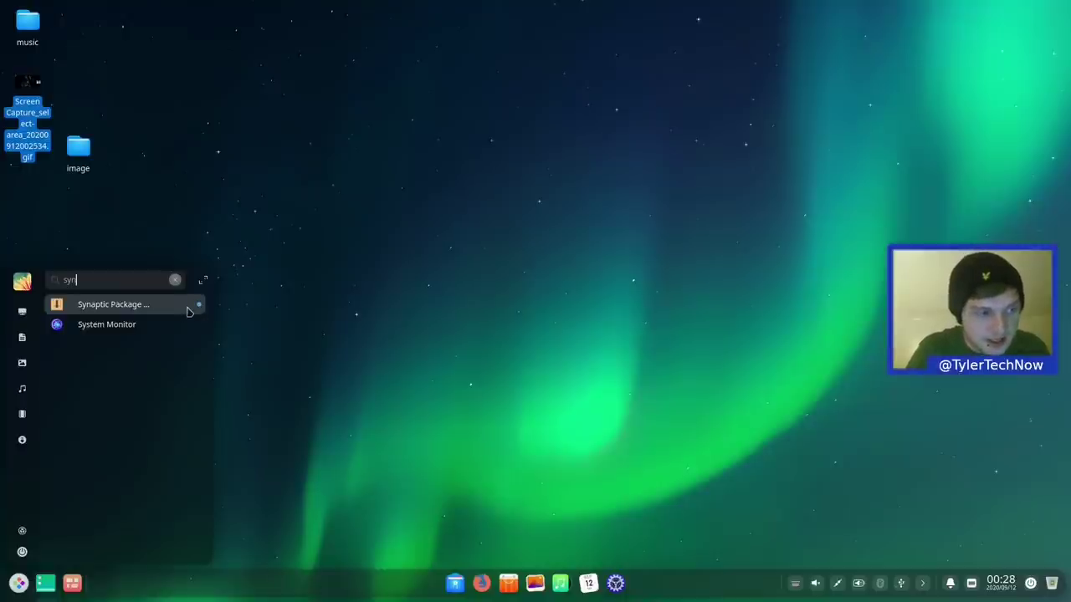
click(132, 308)
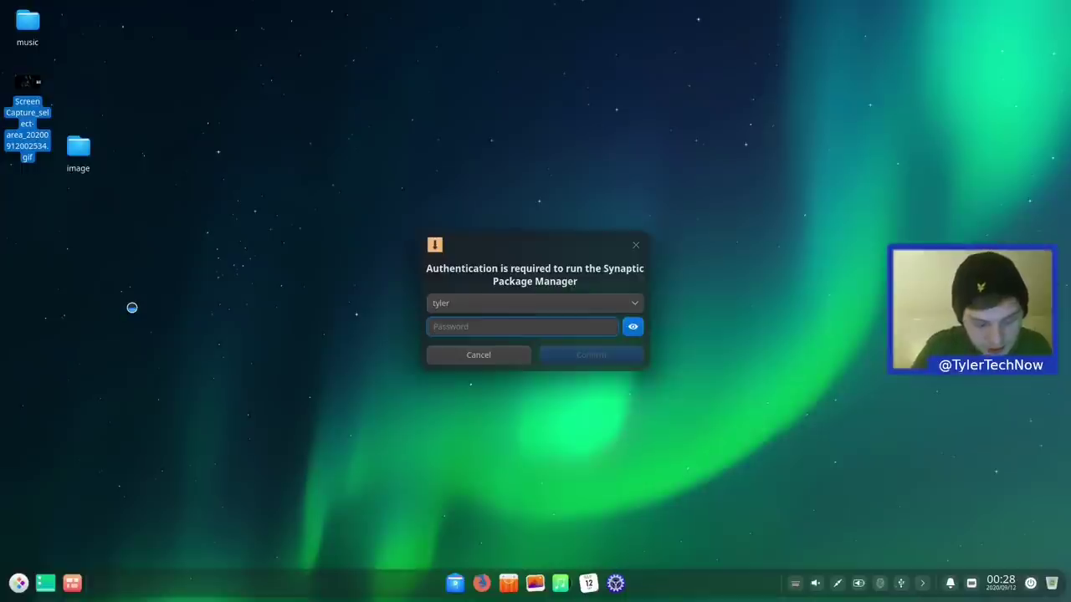
text(••)
key(Return)
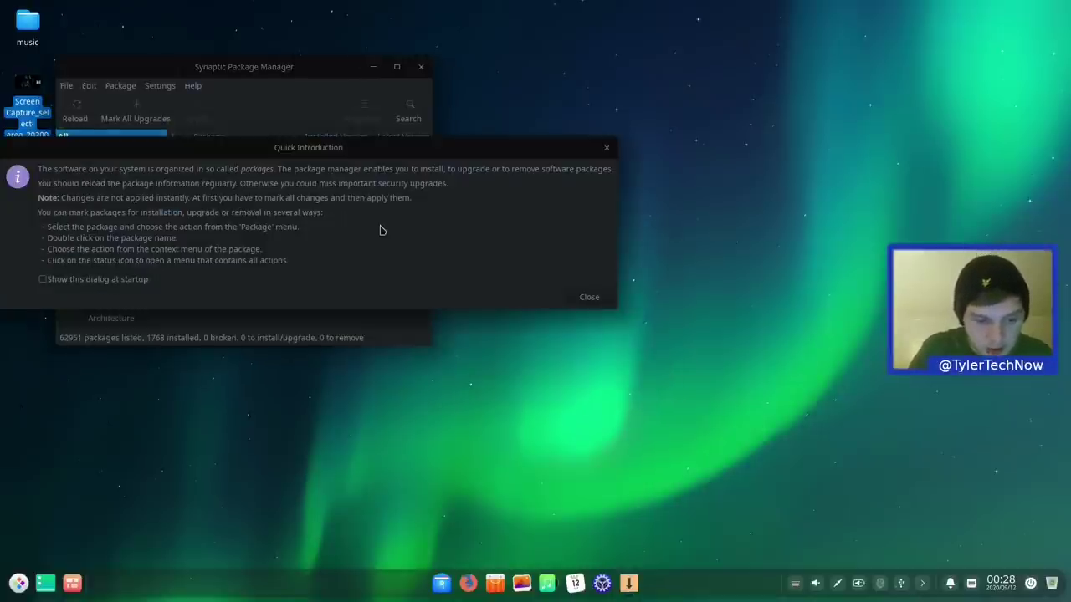
click(592, 298)
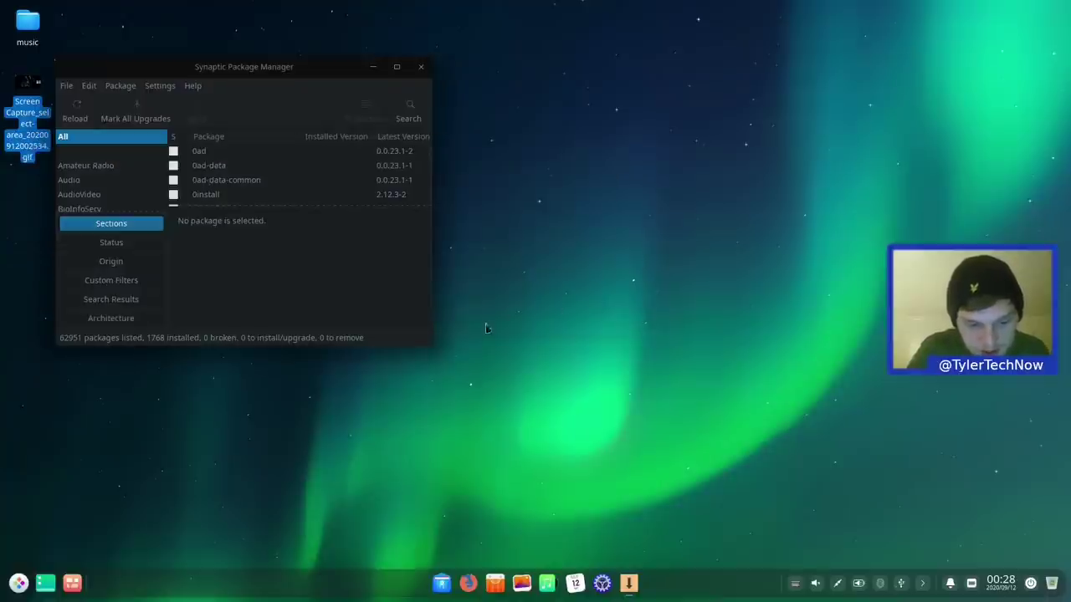
drag(431, 339, 780, 451)
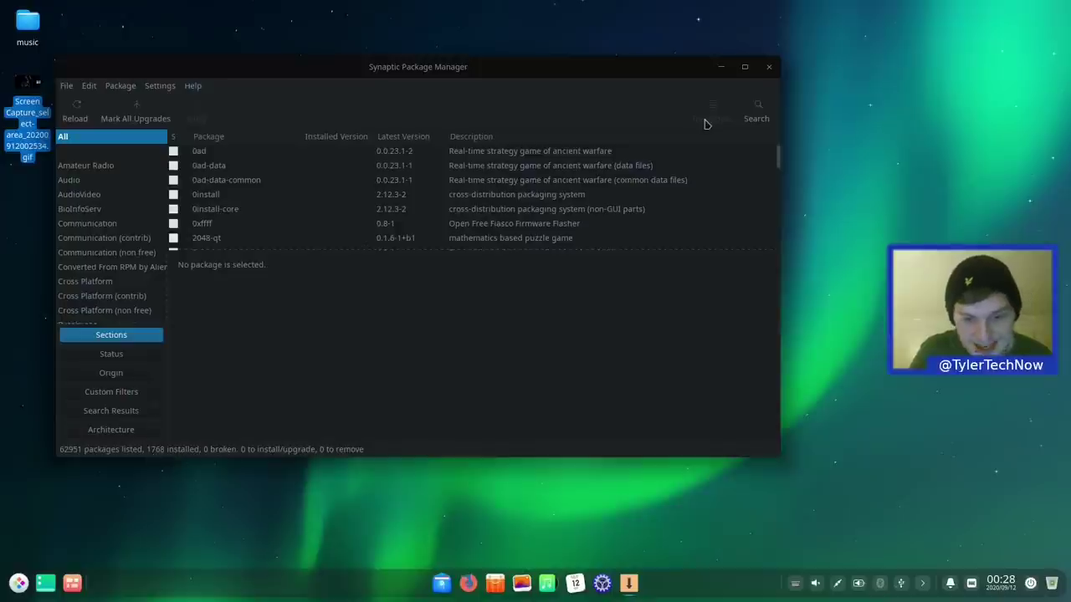
Search the packages for htop and mark the htop package for installation.
click(756, 115)
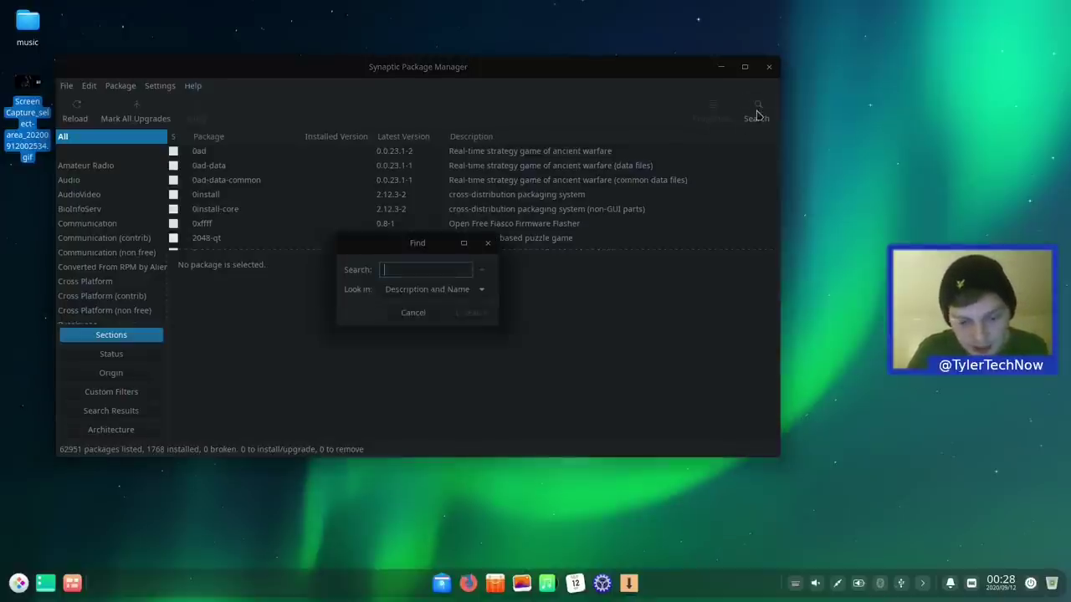
text(lmms)
key(Return)
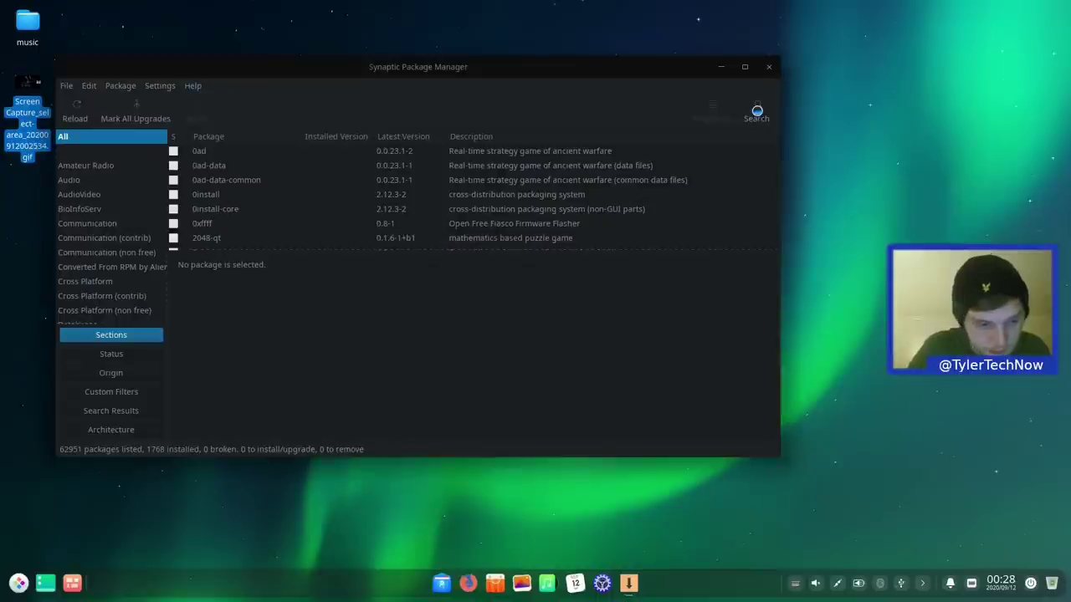
right_click(202, 201)
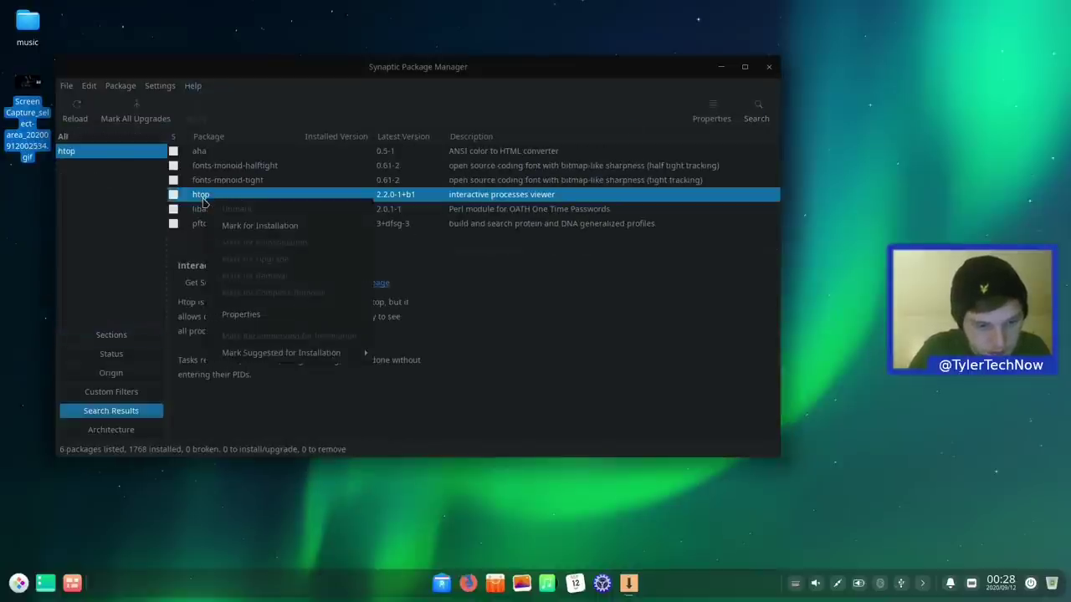
click(233, 228)
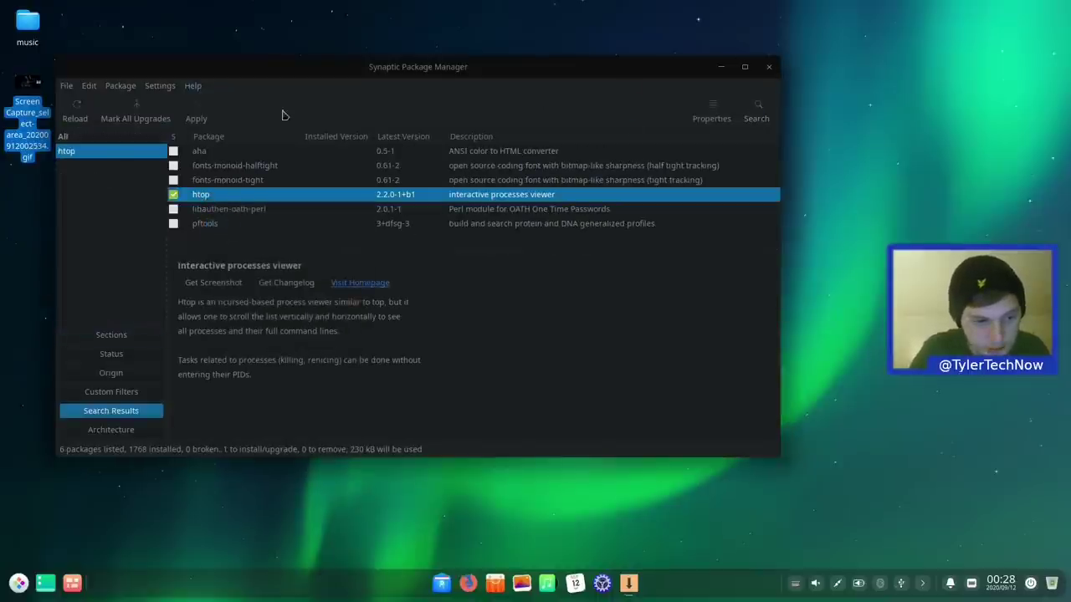
Apply the marked installation of htop and close Synaptic Package Manager.
click(198, 112)
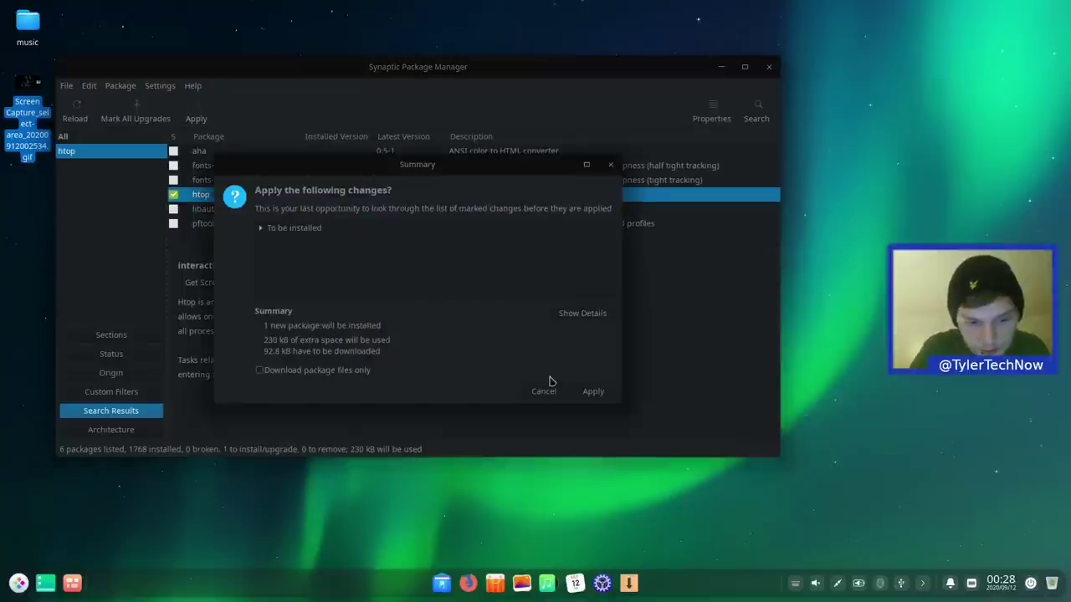
click(593, 391)
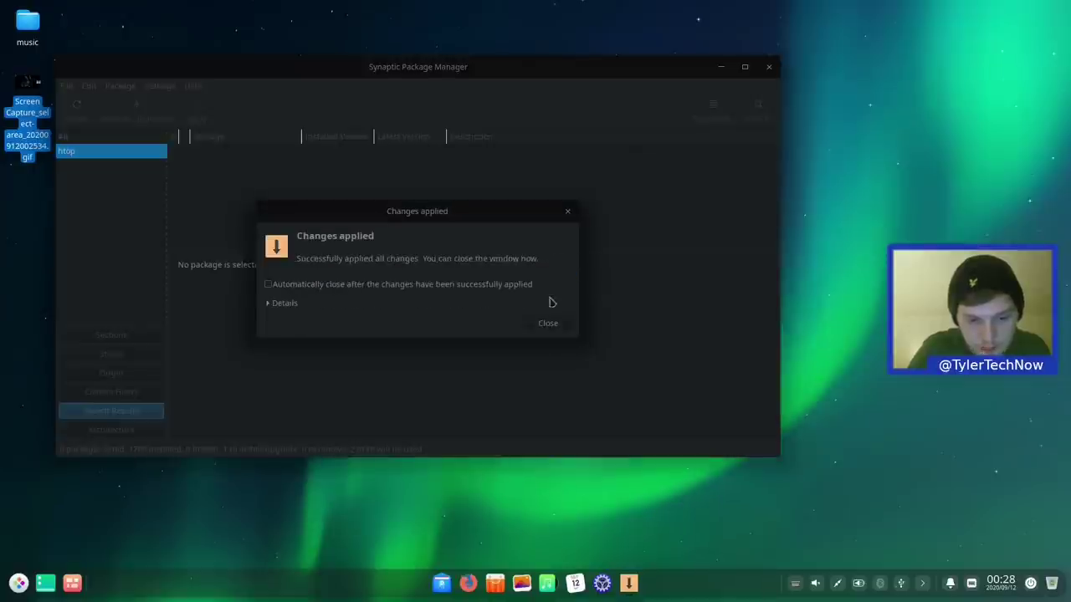
click(548, 323)
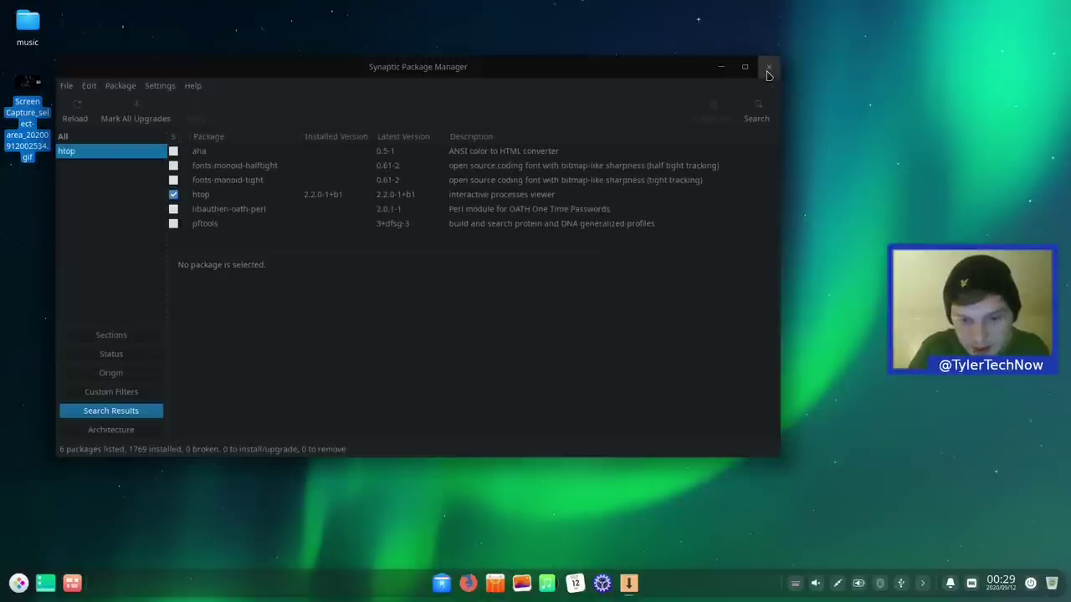
click(768, 71)
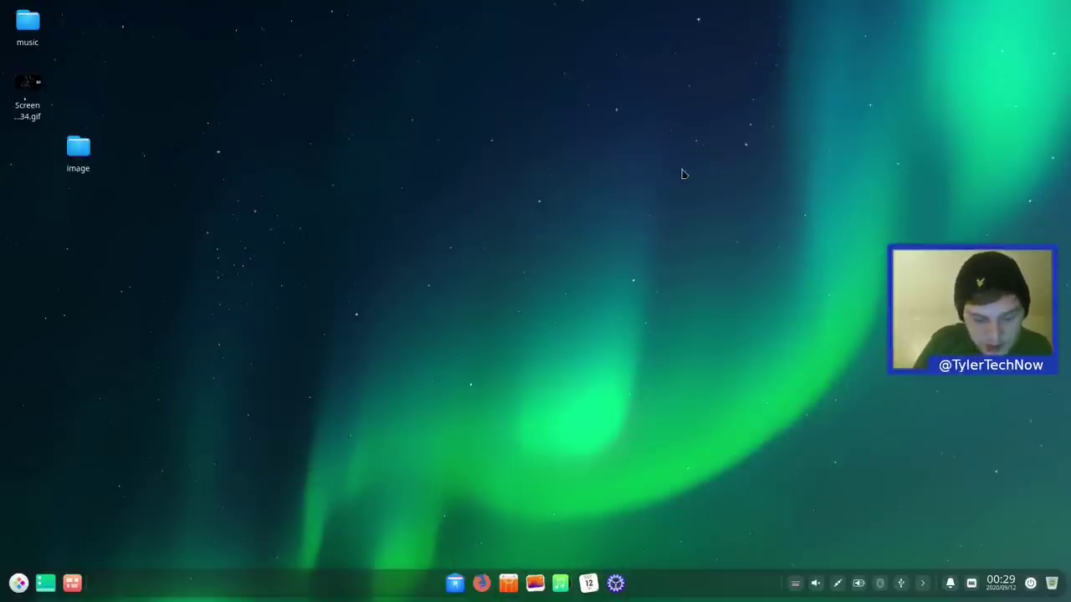
Open a terminal, run htop to view the running processes and resource use, and quit it.
key(ctrl+alt+t)
text(htop)
key(Return)
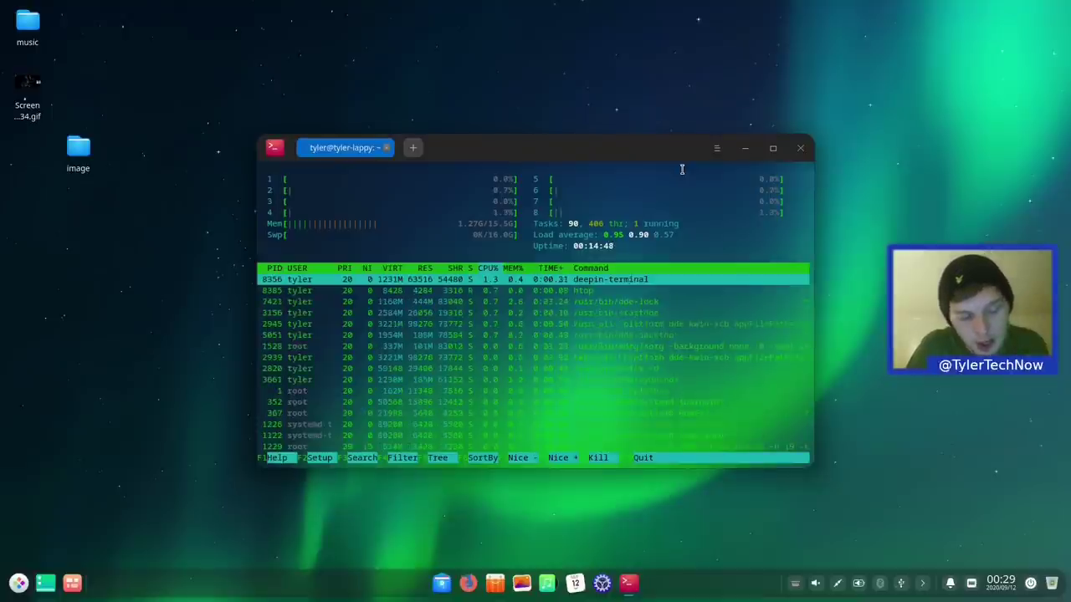
key(q)
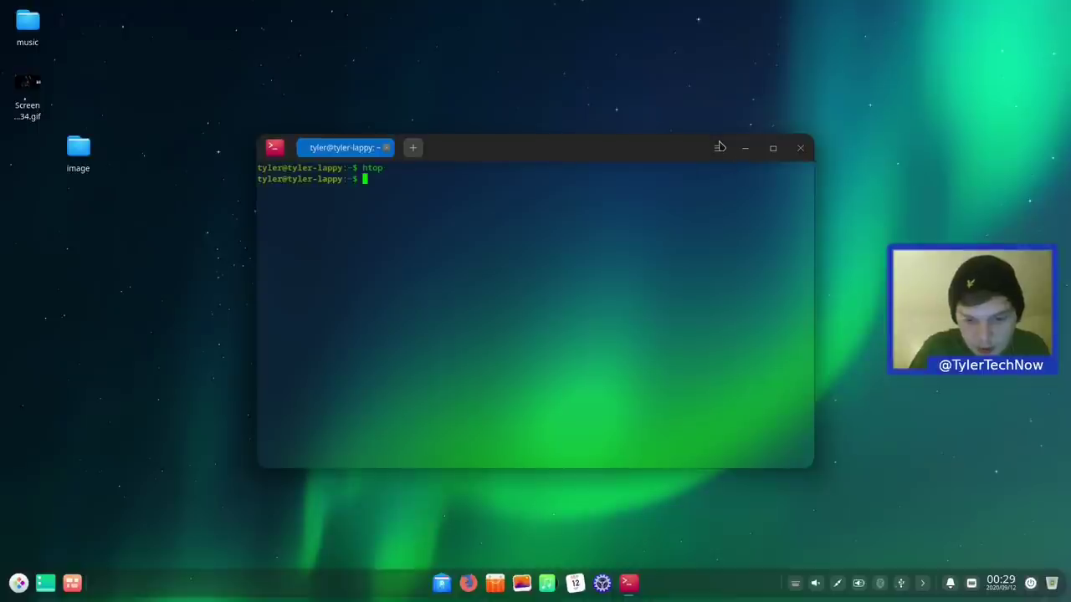
Set the terminal's font size to 22 in its settings, and close the settings.
click(718, 148)
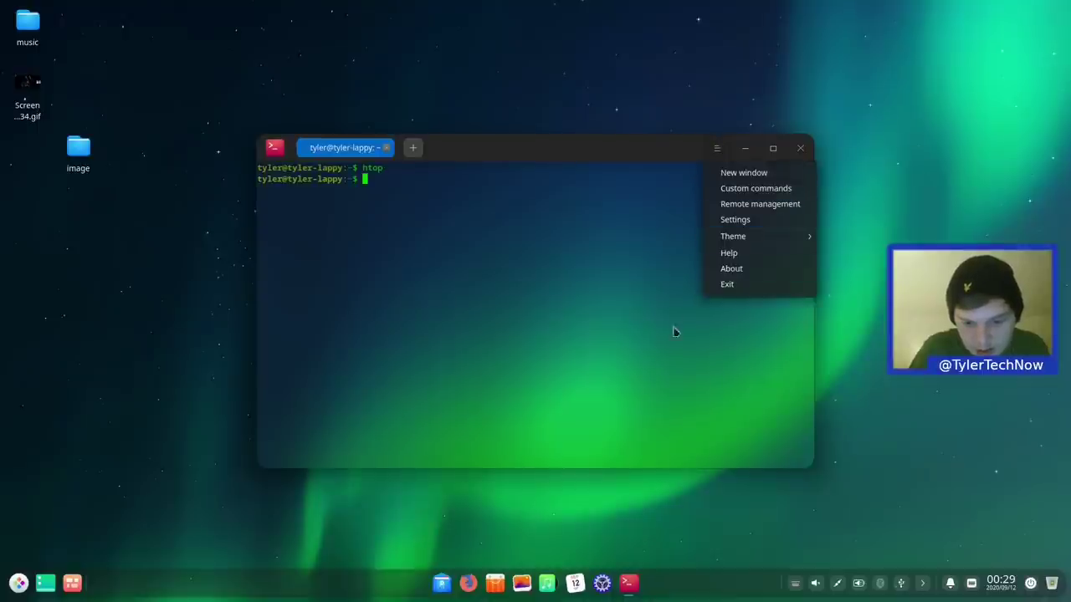
click(647, 340)
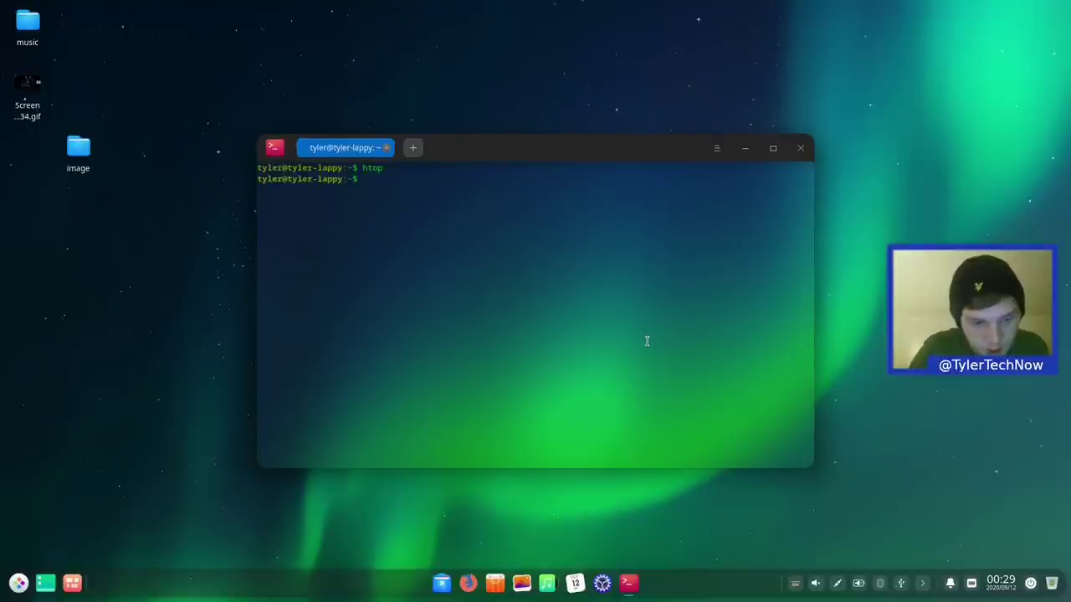
click(716, 150)
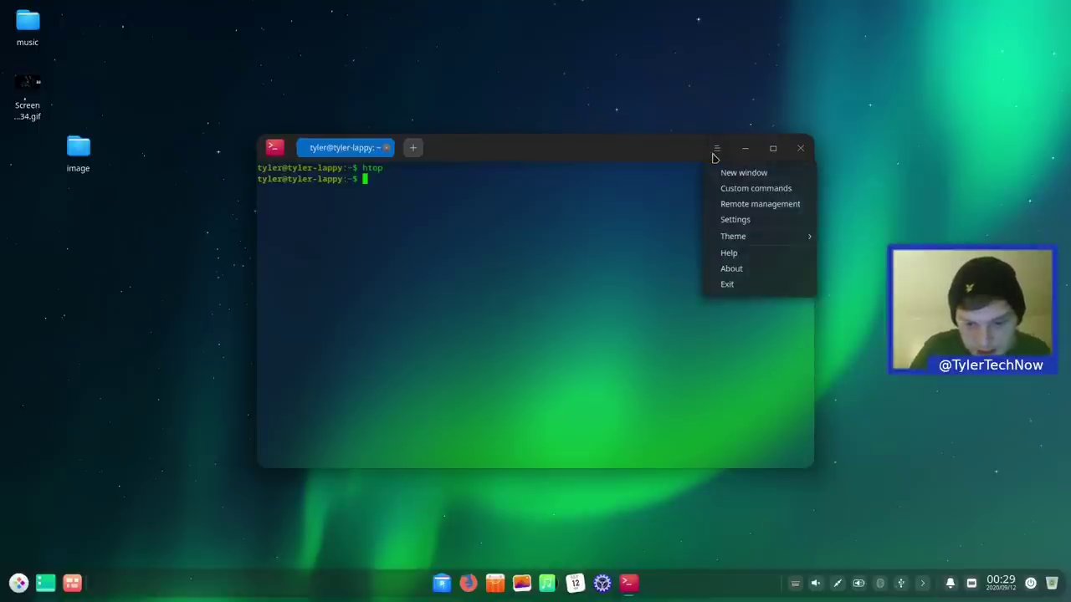
click(736, 220)
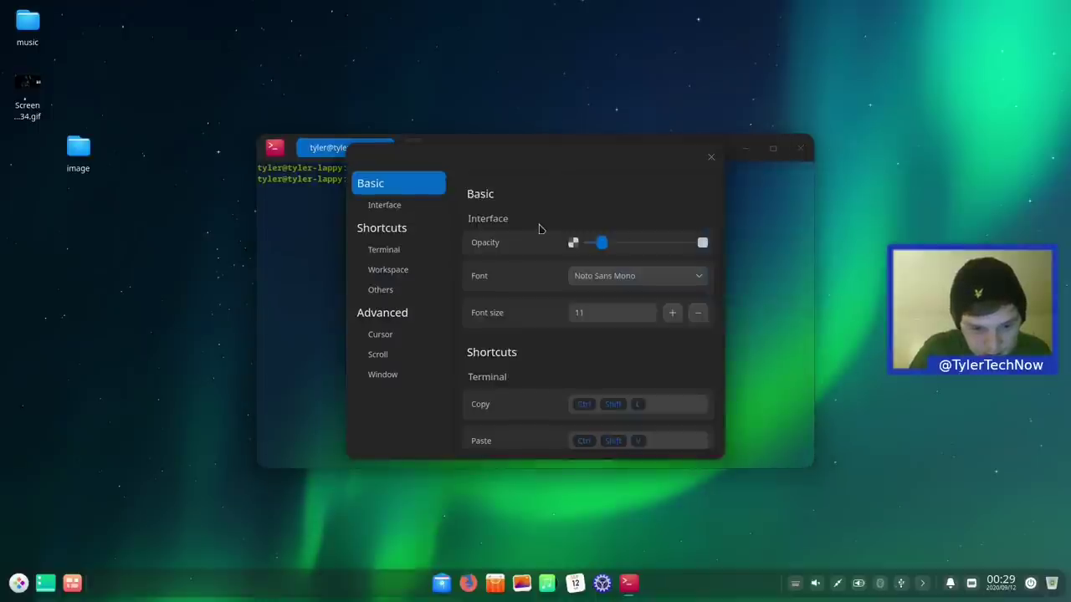
click(682, 314)
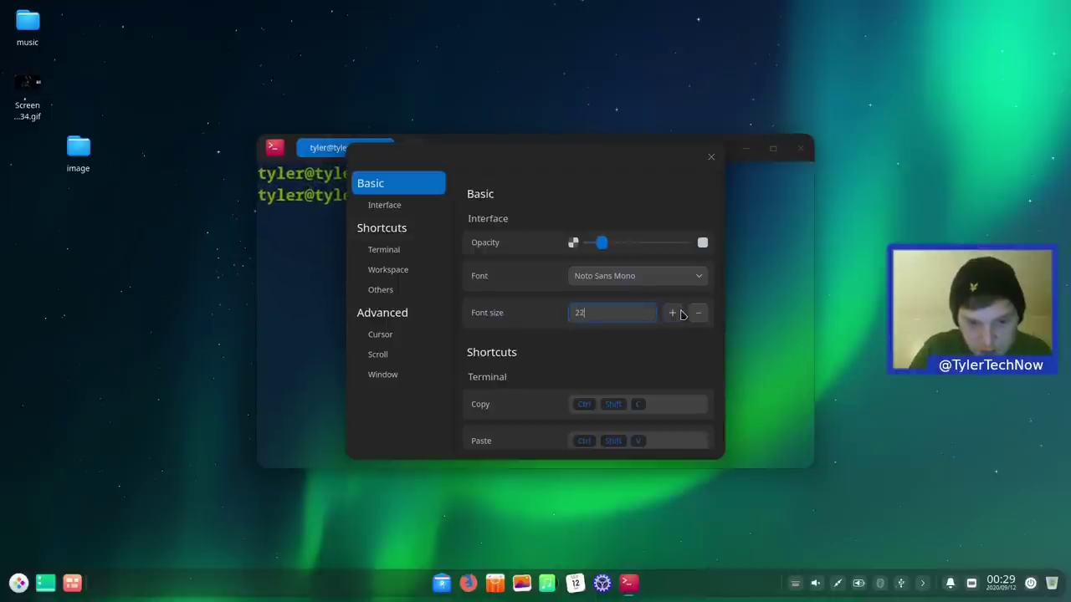
click(711, 156)
Display the system's swappiness value by running cat /proc/sys/vm/swappiness in the terminal.
text(cat /proc/sys/vm/swappiness)
key(Return)
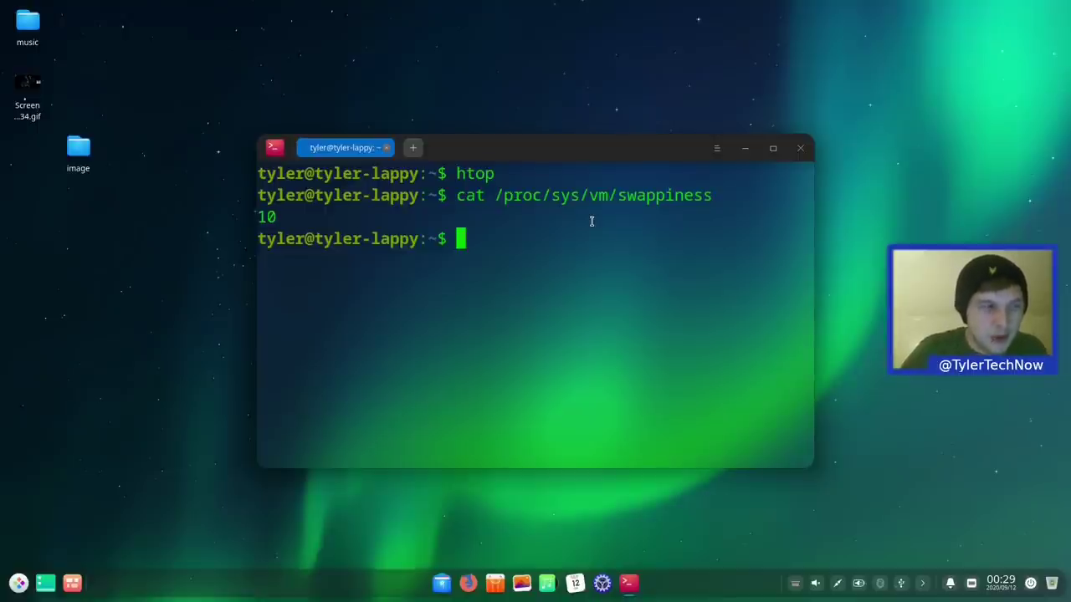
Open Firefox, tile it on the left half of the screen beside the terminal, and restore Firefox to a floating window.
click(16, 585)
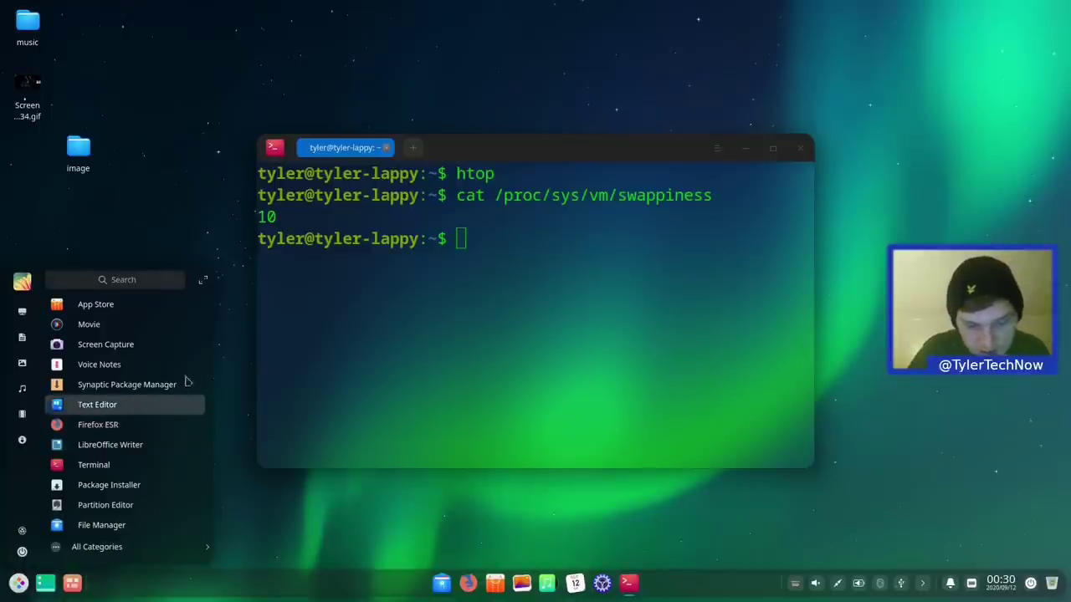
click(127, 424)
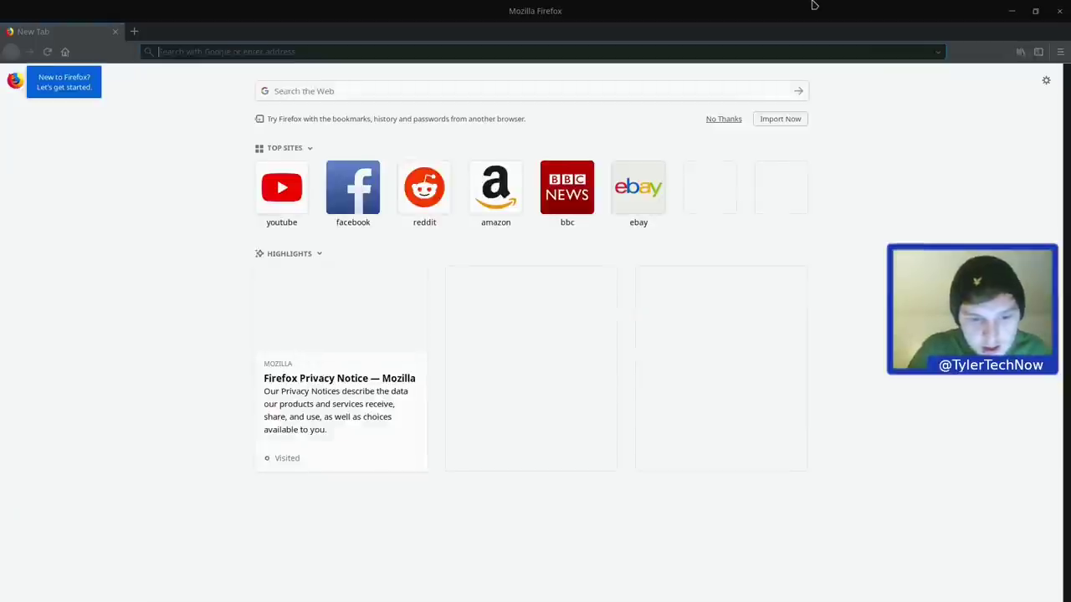
drag(734, 10, 1, 203)
drag(595, 152, 1068, 248)
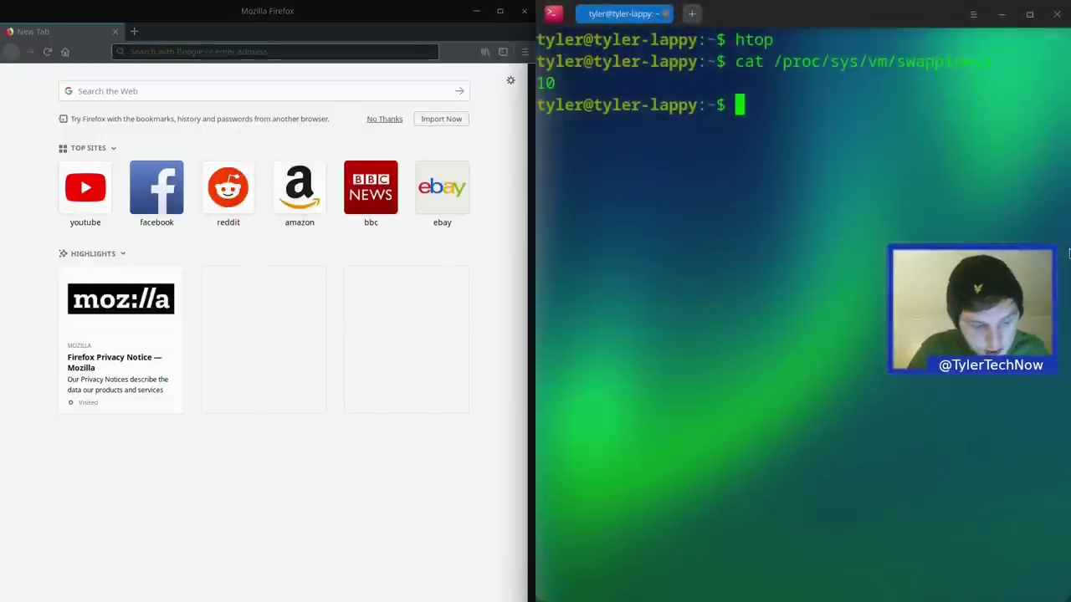
drag(385, 14, 741, 23)
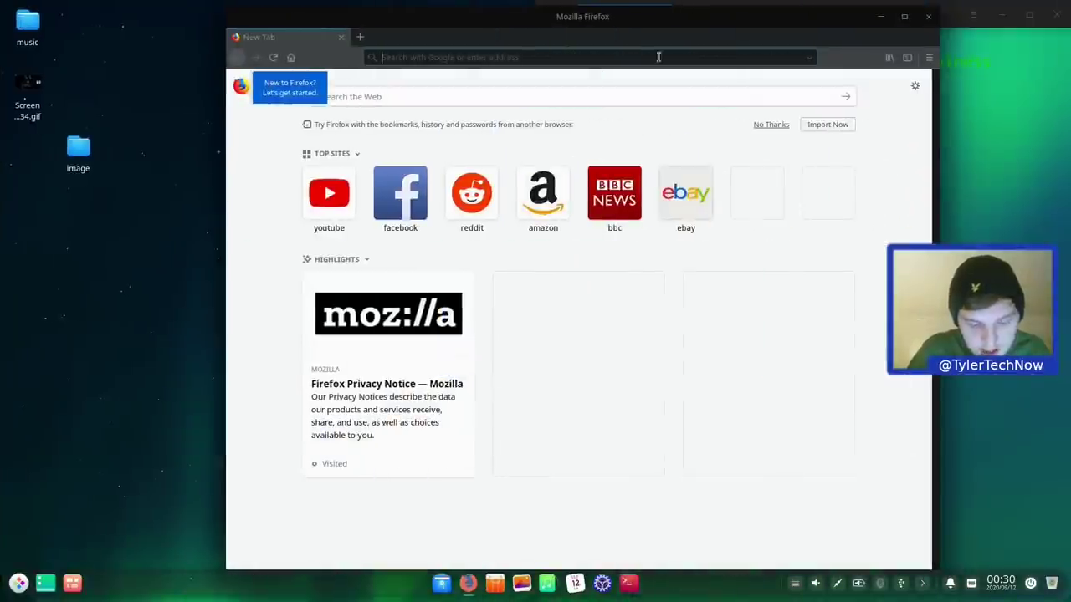
Open the keyboard shortcuts settings in the Control Center and look through the System shortcuts.
click(602, 583)
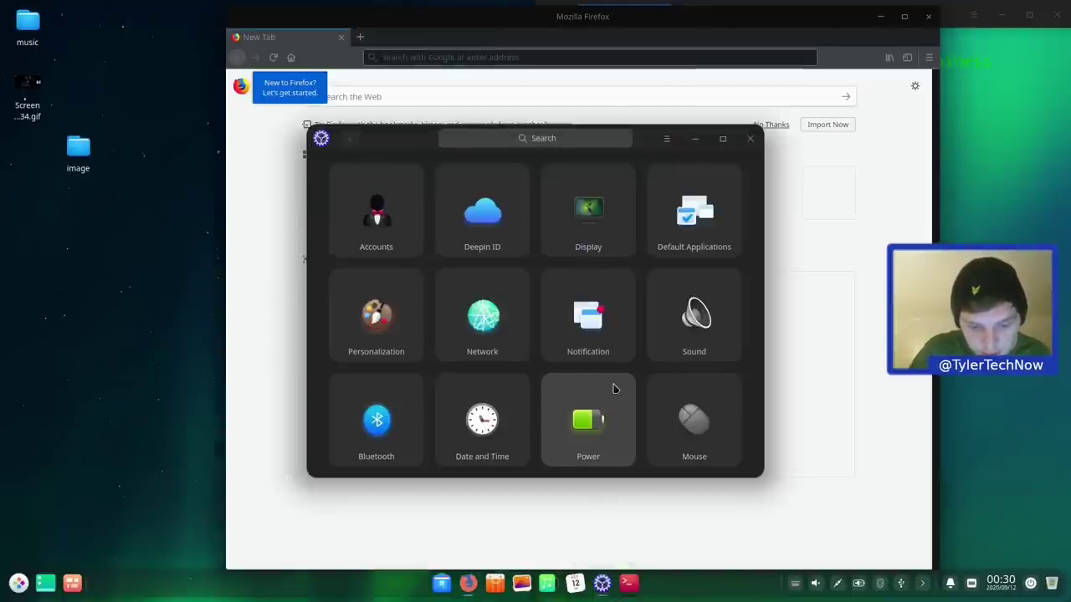
scroll(613, 388, down, 2)
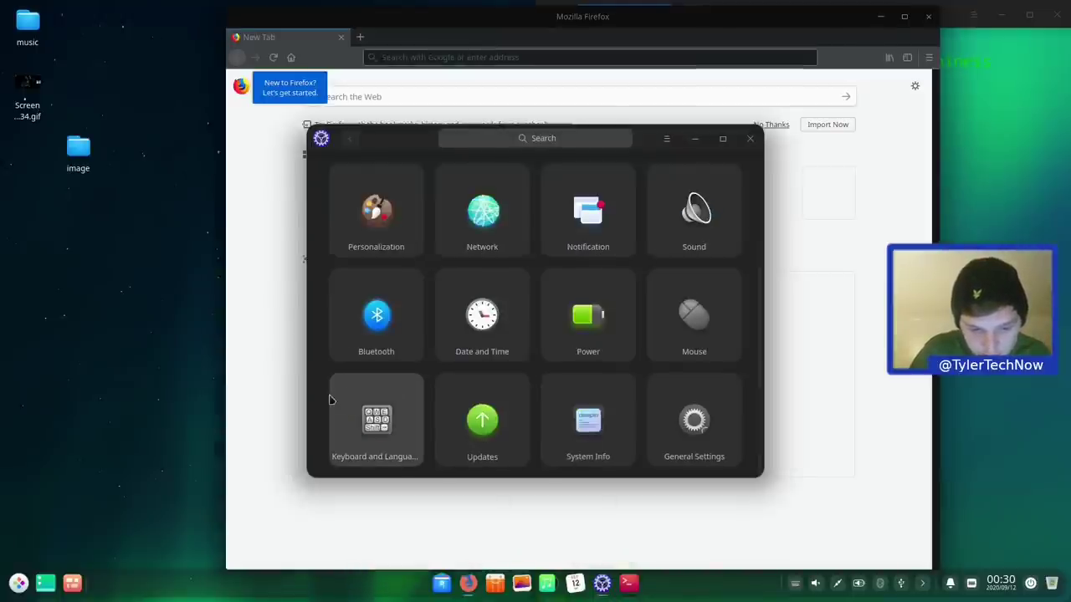
click(377, 423)
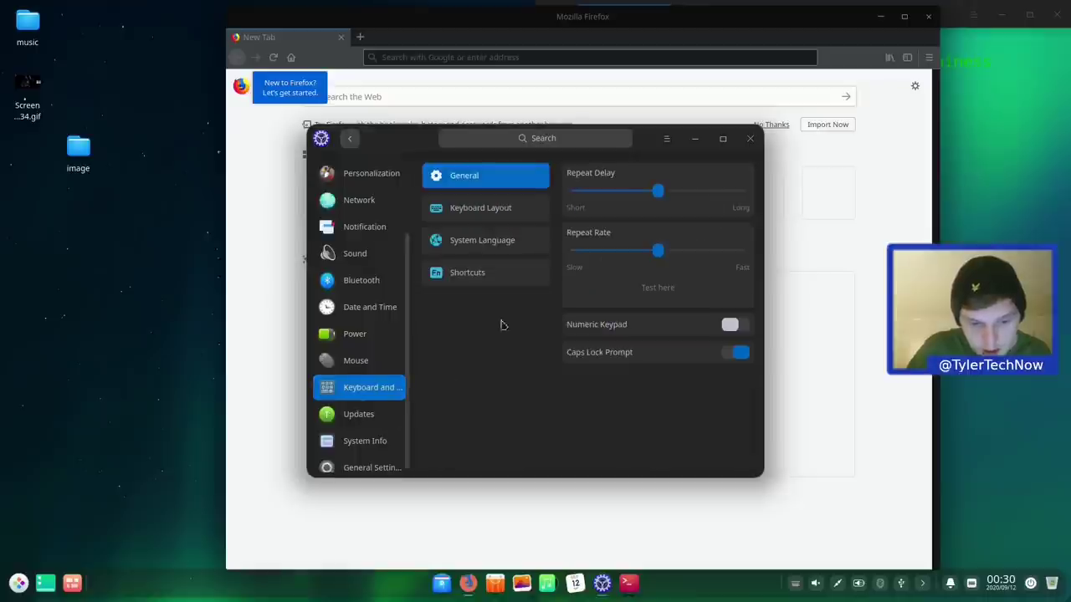
click(515, 269)
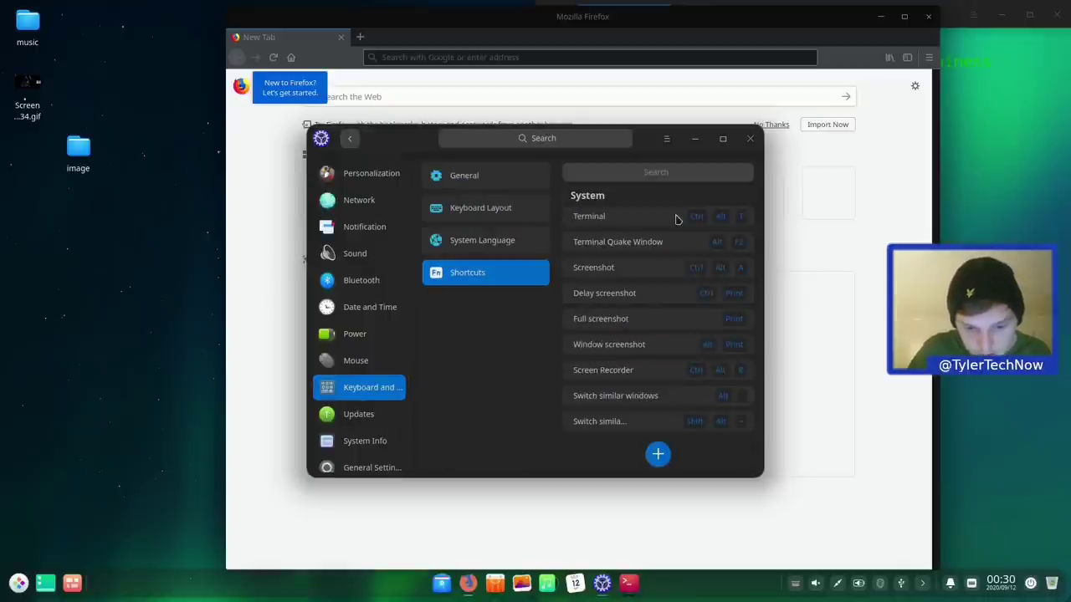
scroll(609, 303, down, 5)
scroll(609, 303, down, 1)
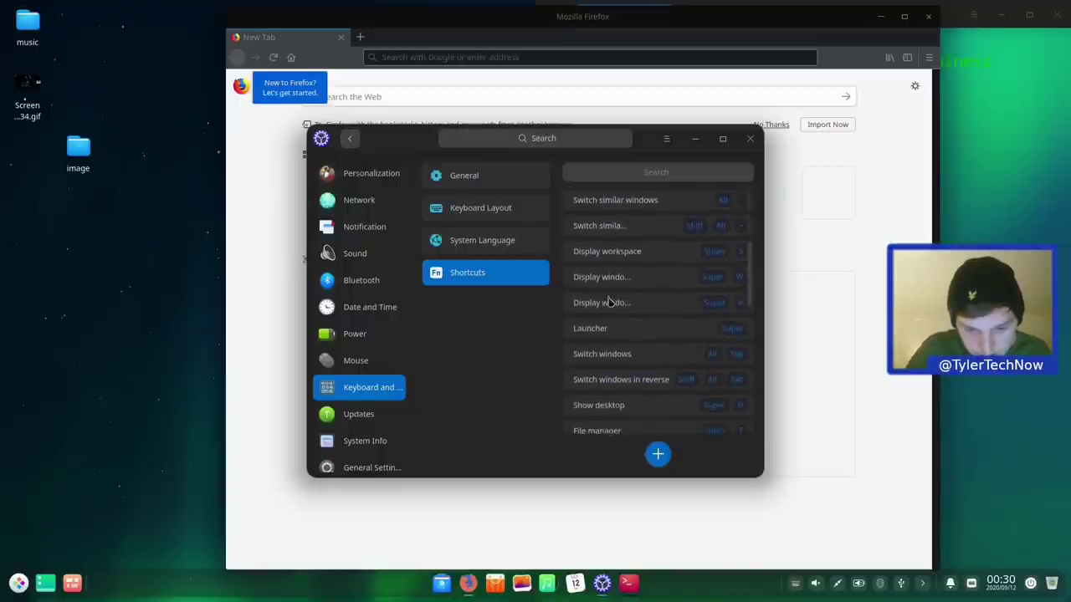
scroll(609, 305, down, 1)
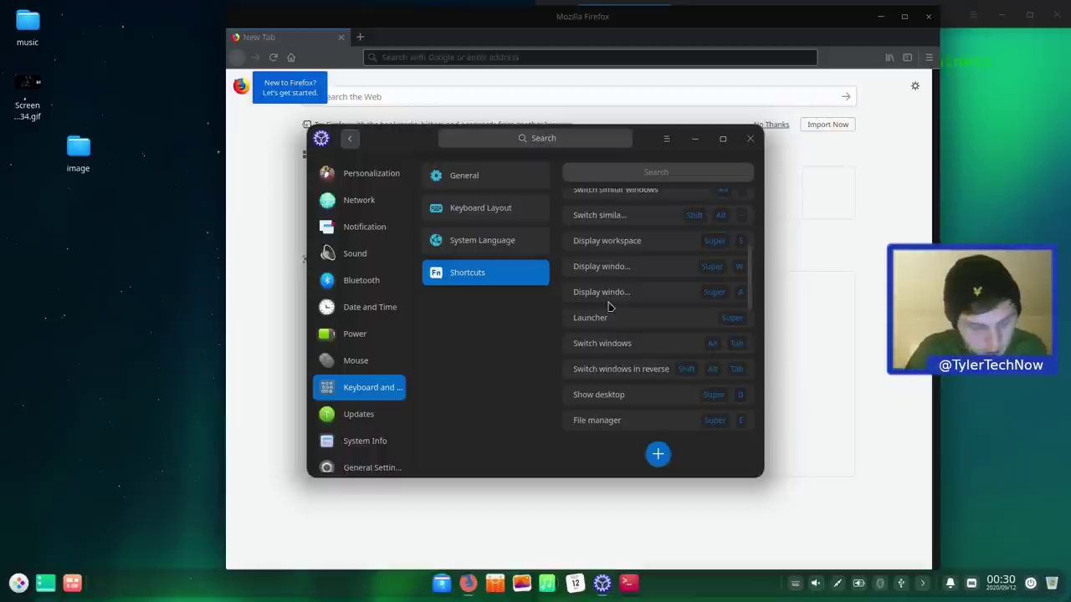
Display the workspace overview and the overview of open windows, leaving each one for the desktop.
key(super+s)
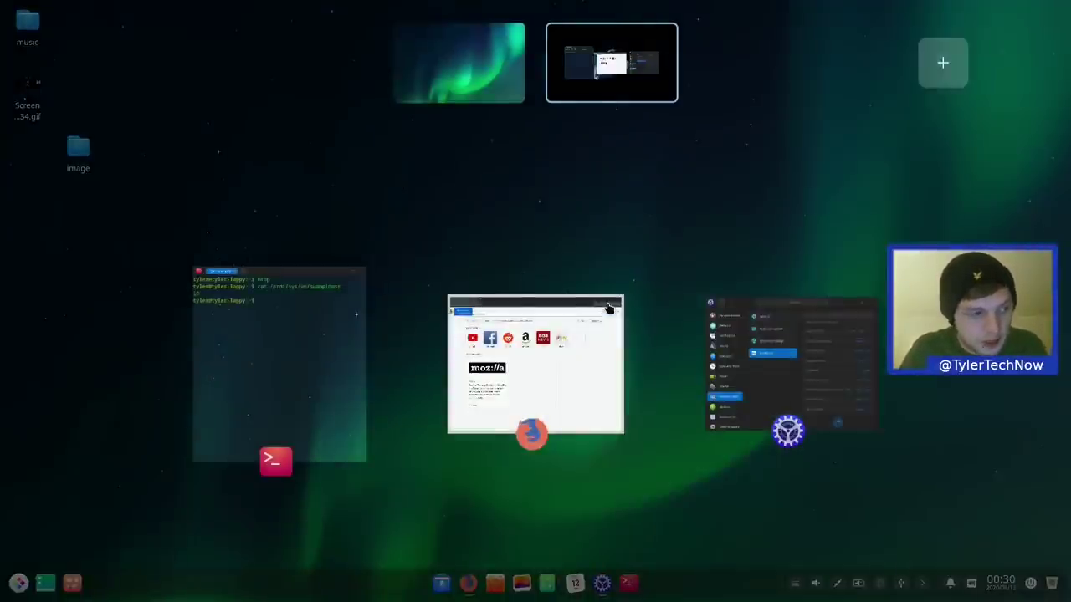
key(Escape)
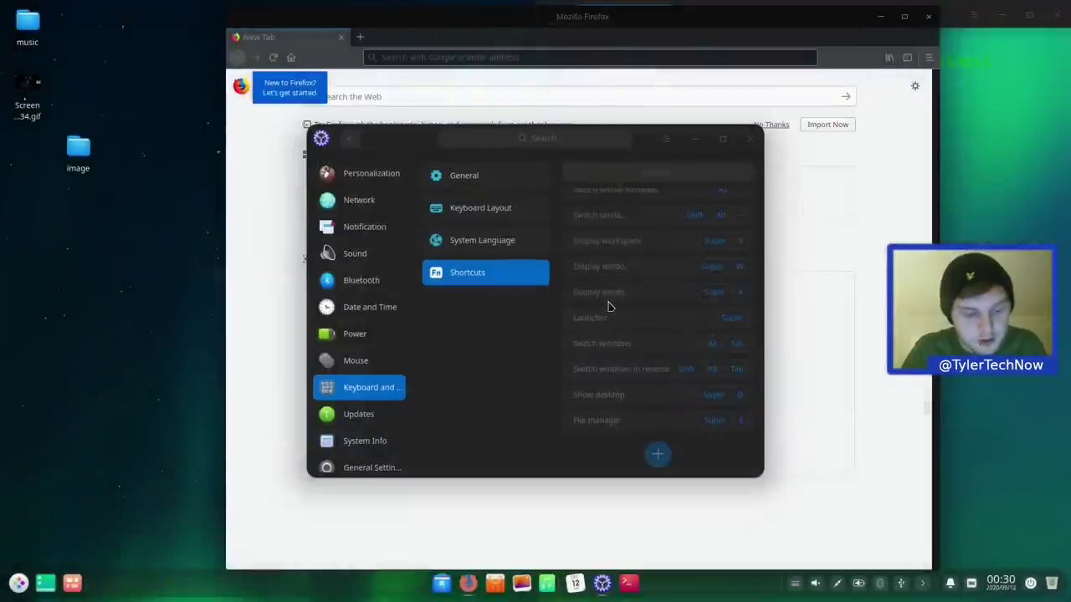
key(super+w)
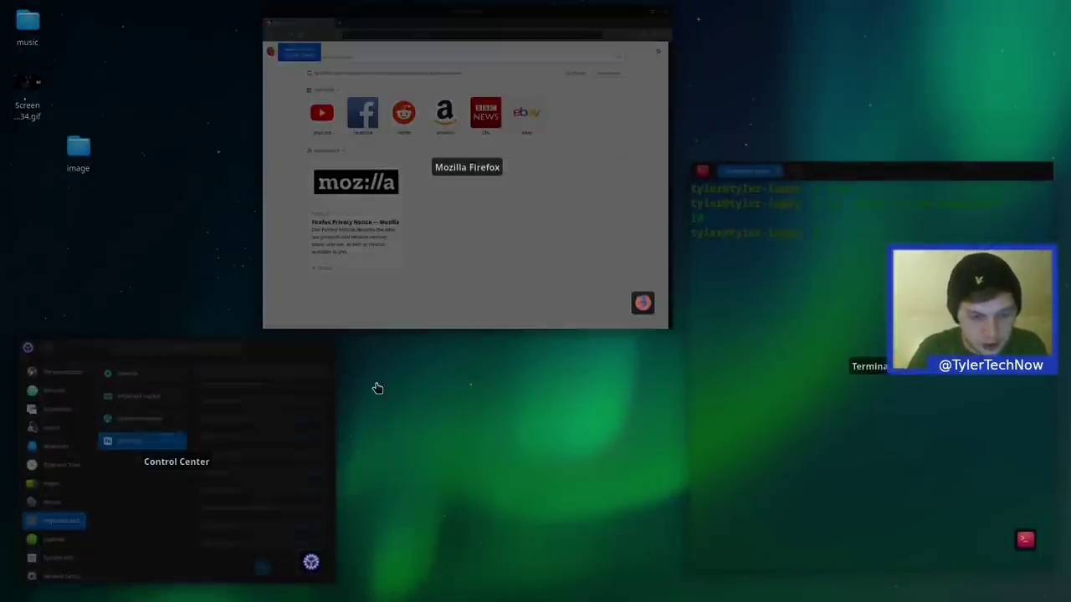
click(376, 387)
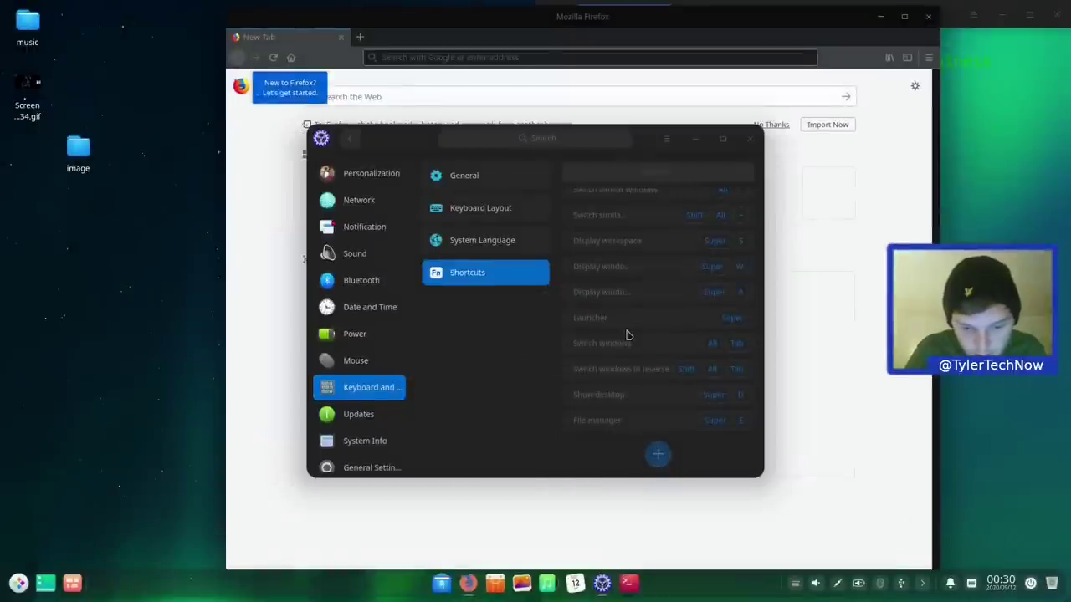
Look through the remaining System shortcuts and the Window and Workspace shortcuts, and return to the start of the list.
scroll(629, 334, down, 3)
scroll(630, 335, down, 3)
scroll(629, 334, down, 3)
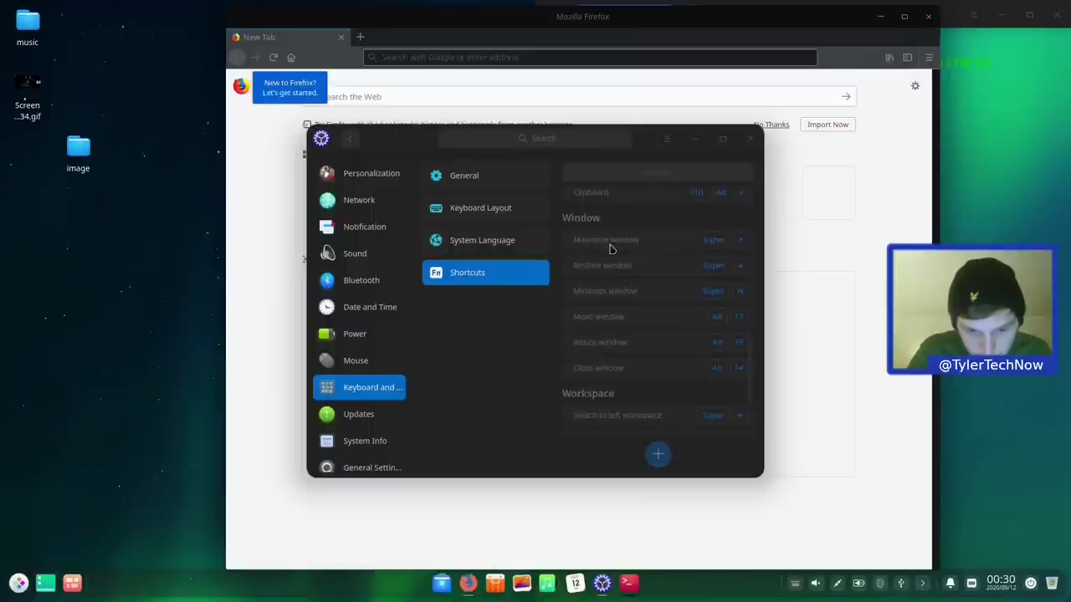
scroll(640, 333, down, 3)
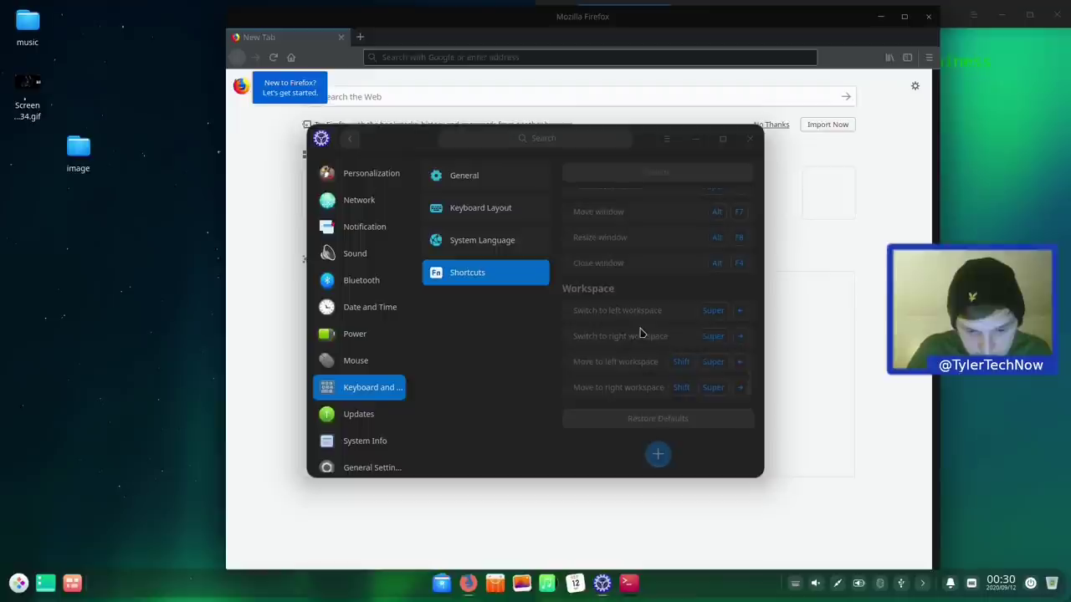
scroll(640, 333, up, 5)
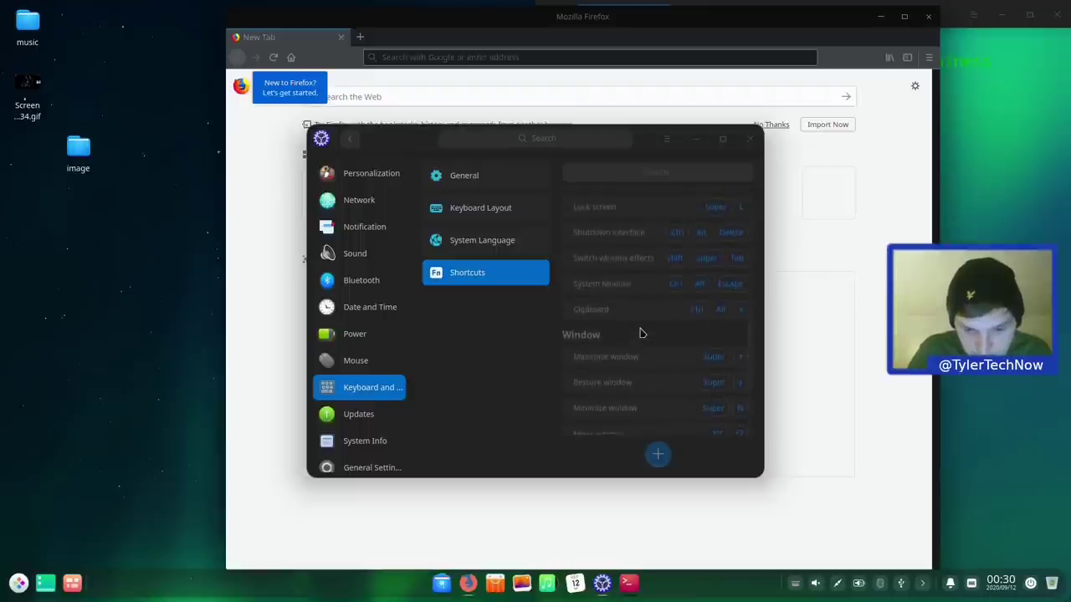
scroll(640, 333, up, 3)
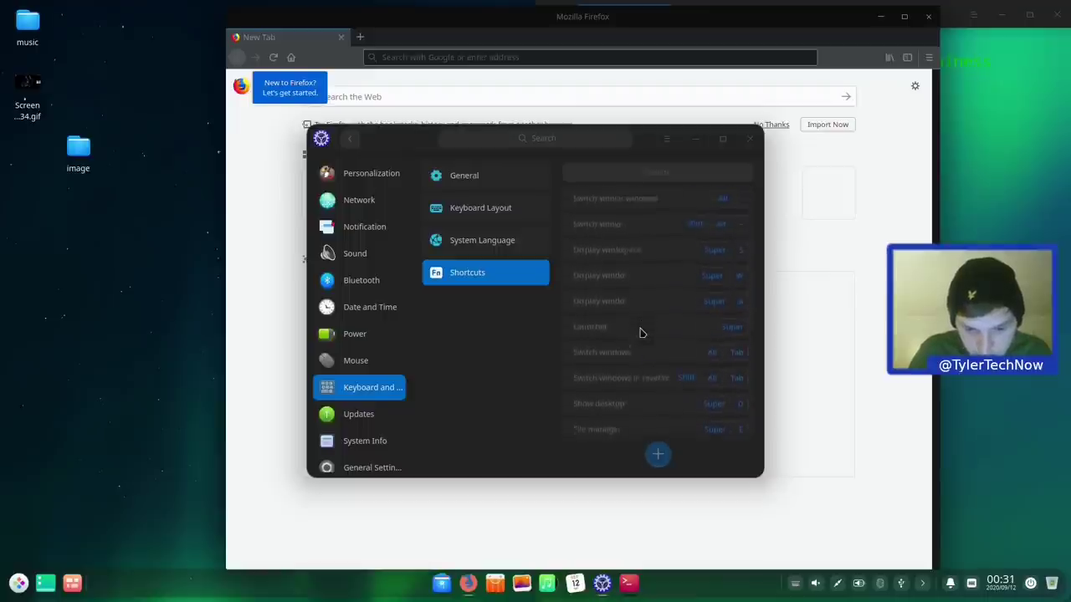
scroll(640, 333, up, 3)
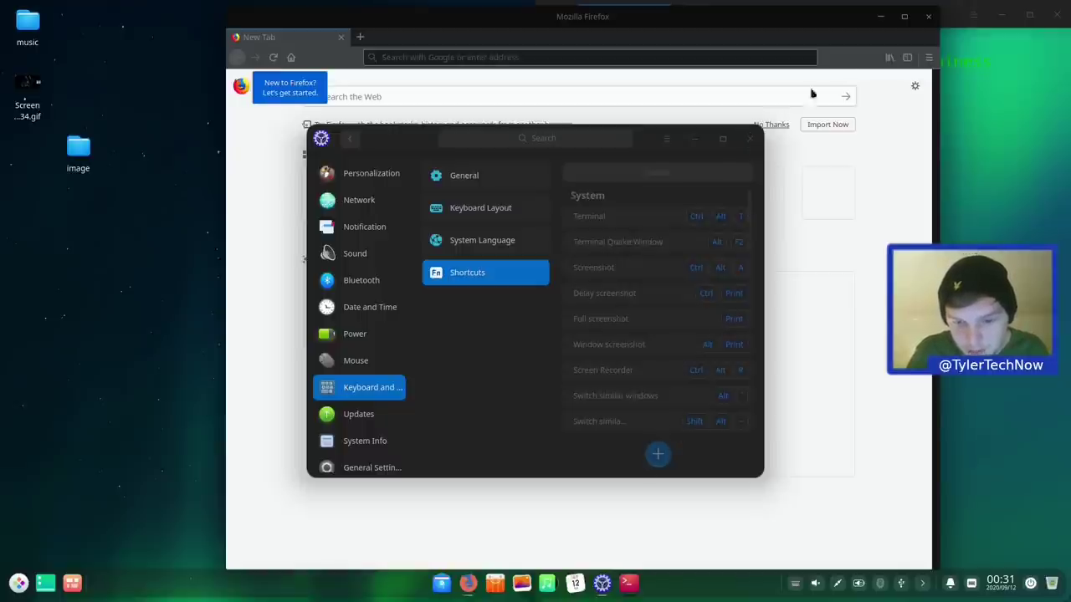
Close the Control Center and Firefox, and minimize the terminal to clear the desktop.
click(750, 138)
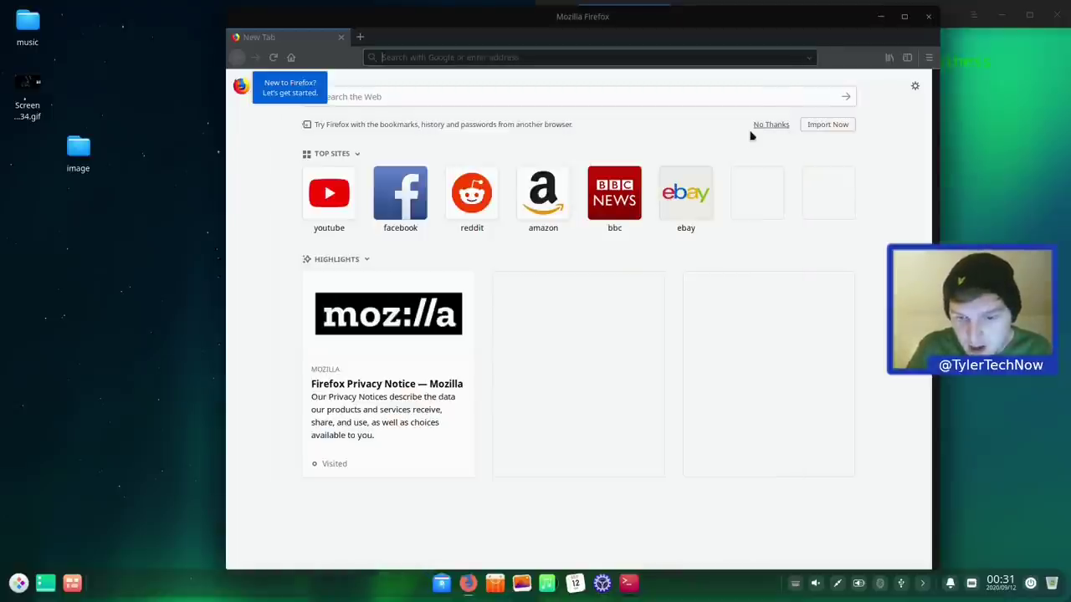
click(930, 22)
click(1011, 14)
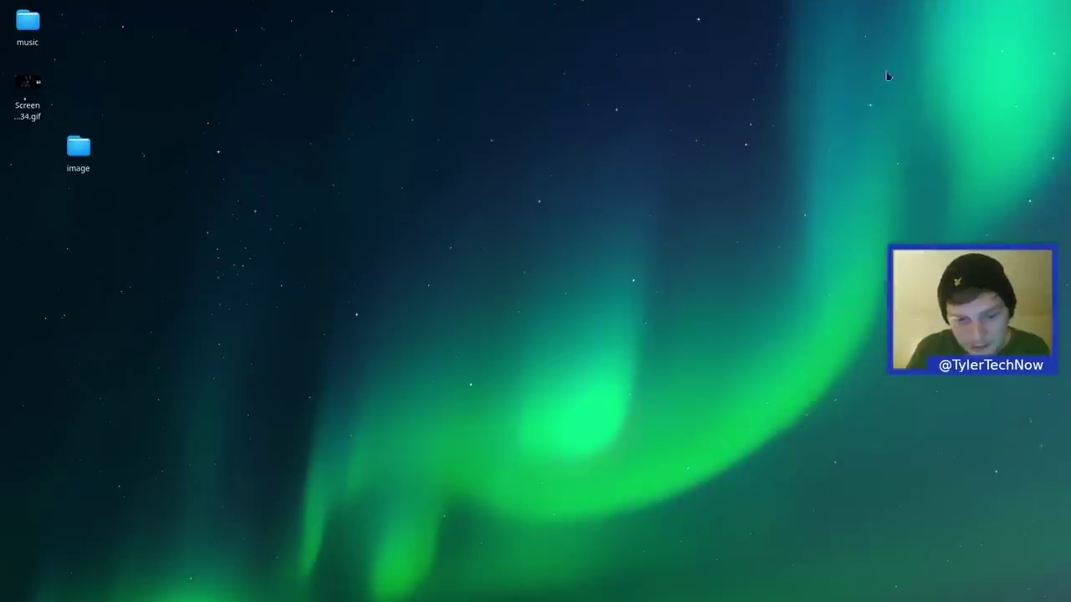
Enable the desktop's wallpaper slideshow and set it to change the wallpaper When login.
right_click(736, 165)
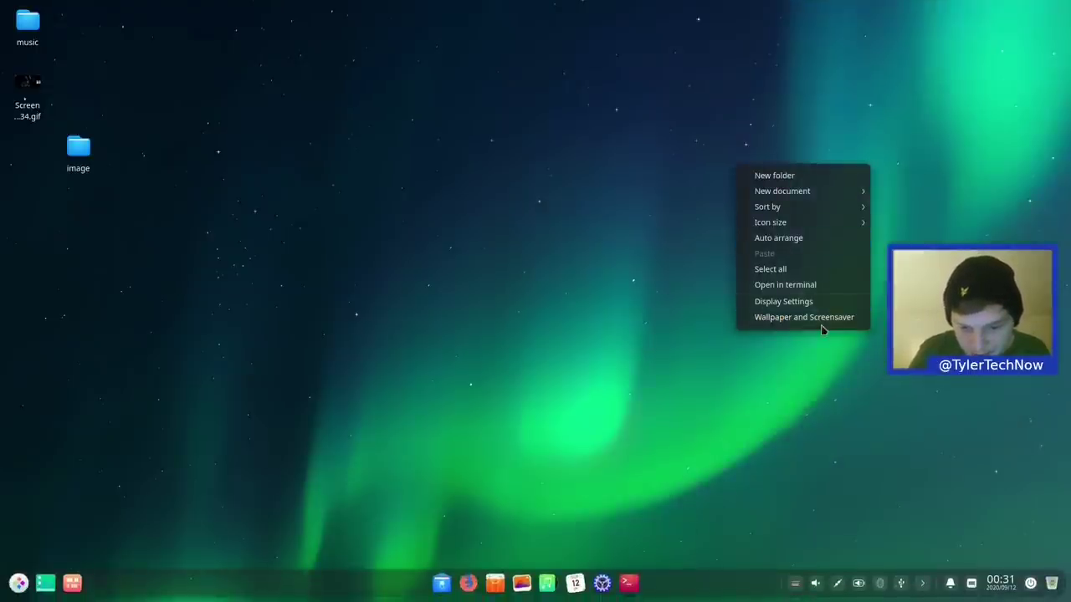
click(794, 318)
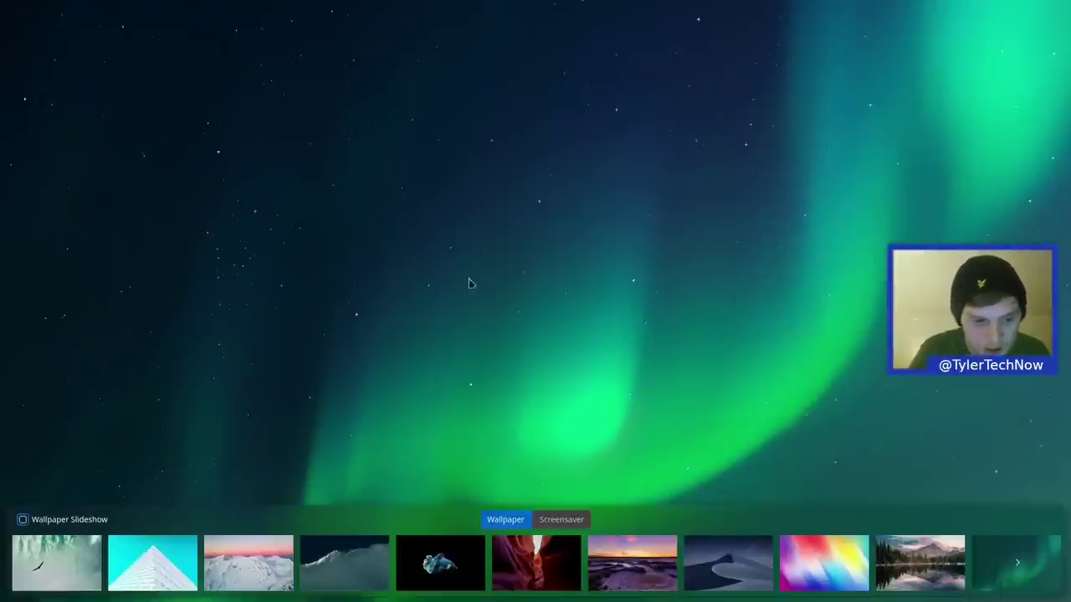
click(22, 520)
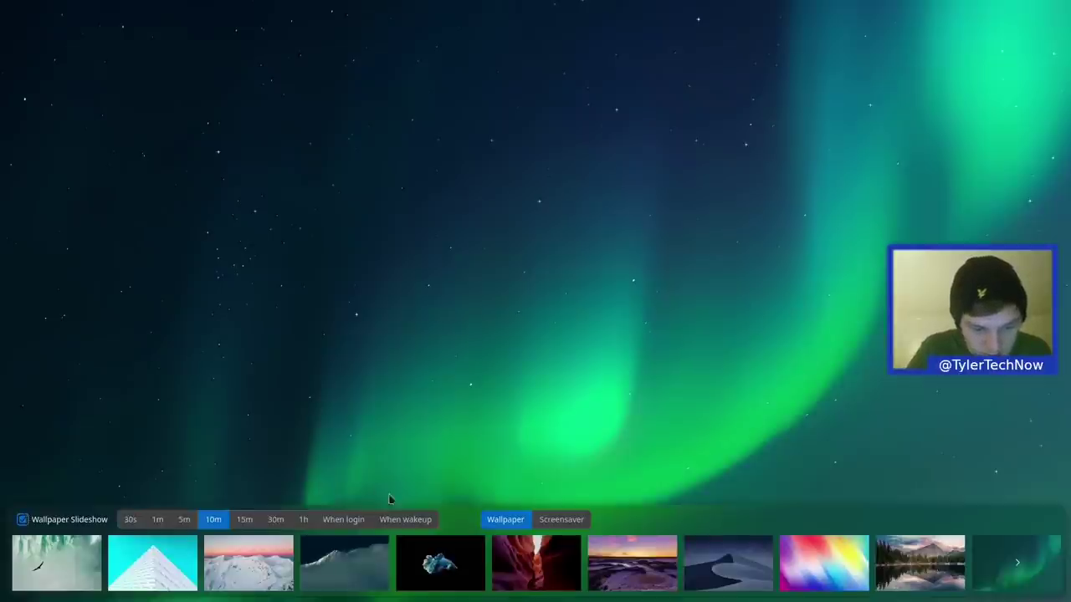
click(346, 521)
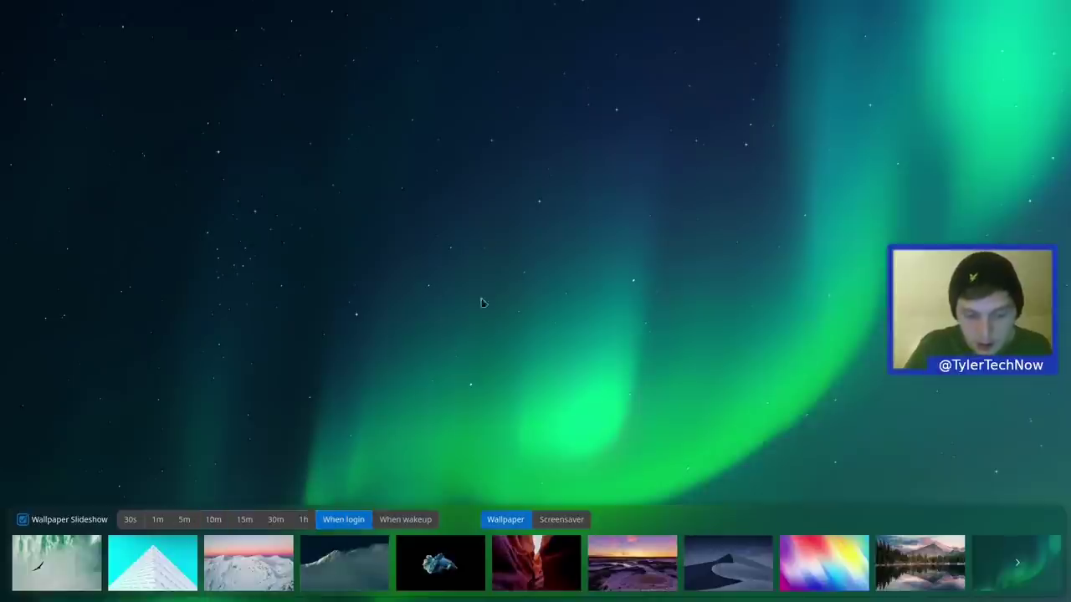
click(519, 266)
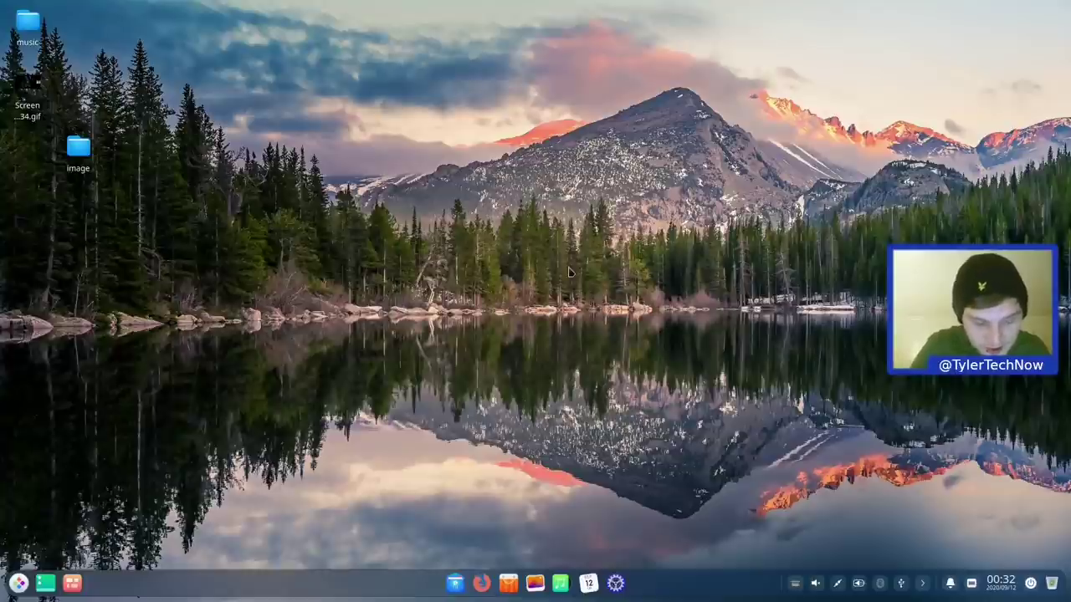
Run htop in a new terminal to check memory usage, and shift its window slightly on the desktop.
key(ctrl+alt+t)
text(htop)
key(Return)
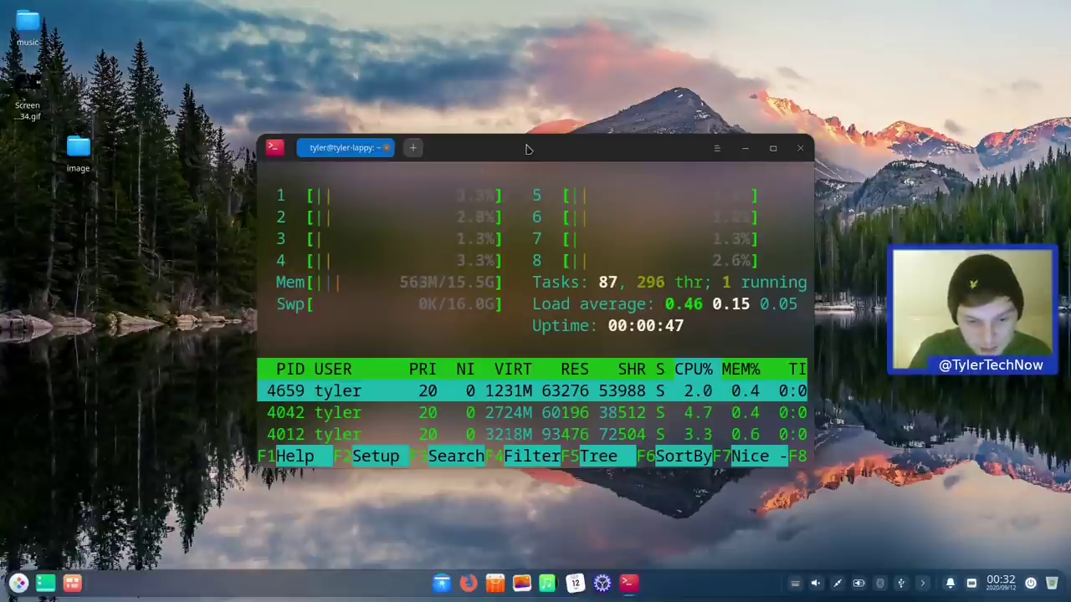
drag(529, 147, 555, 138)
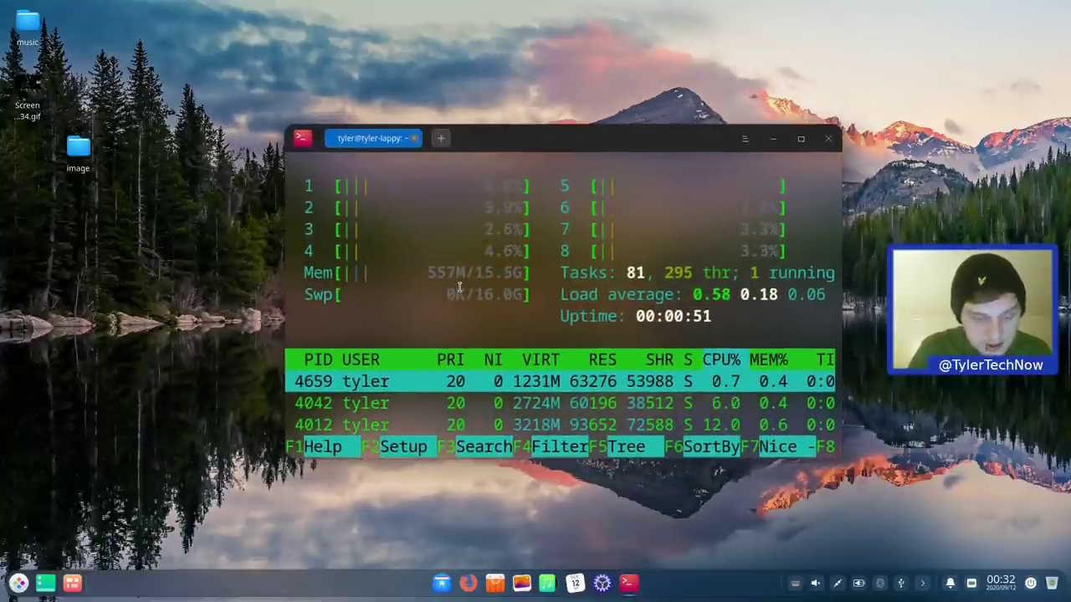